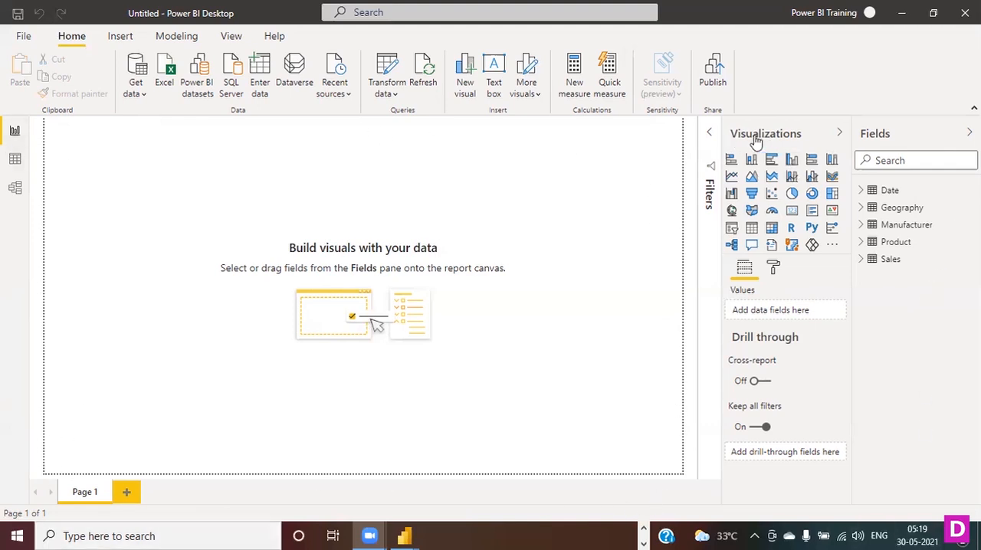
pyautogui.click(710, 135)
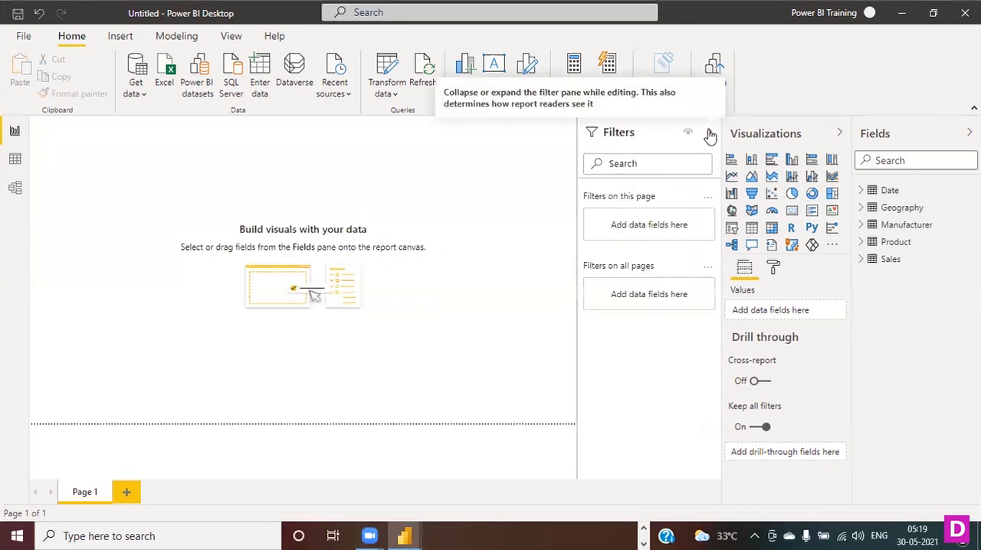
pyautogui.click(709, 134)
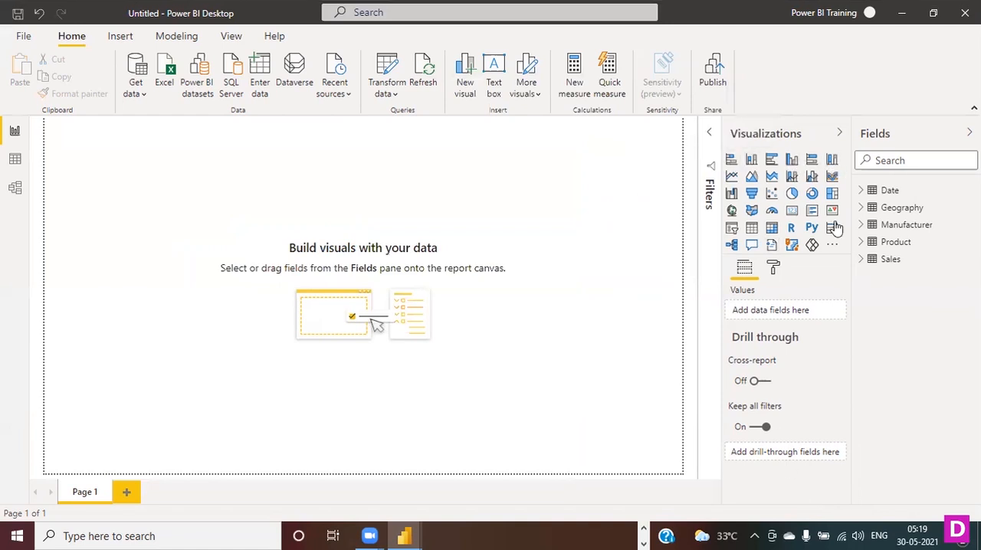
pyautogui.click(833, 246)
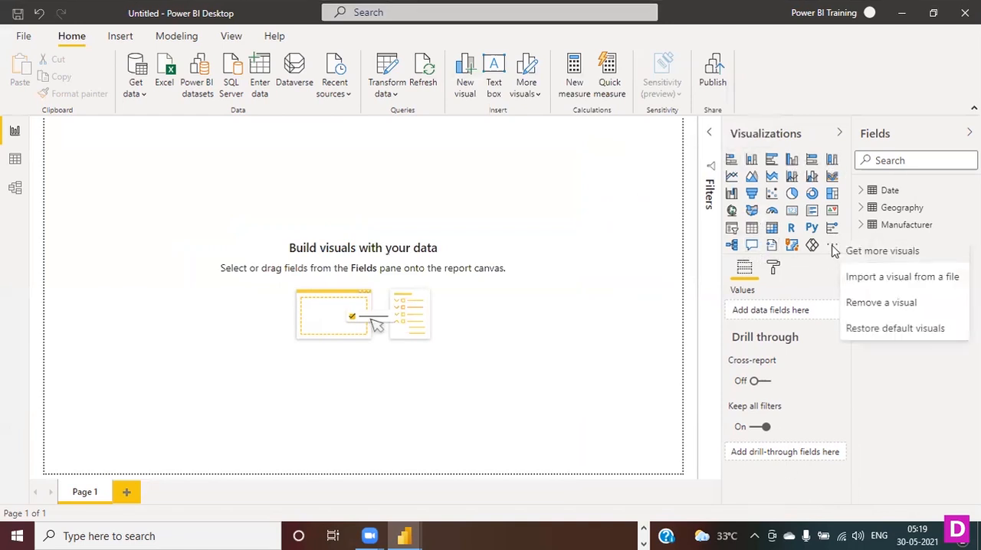
pyautogui.click(918, 104)
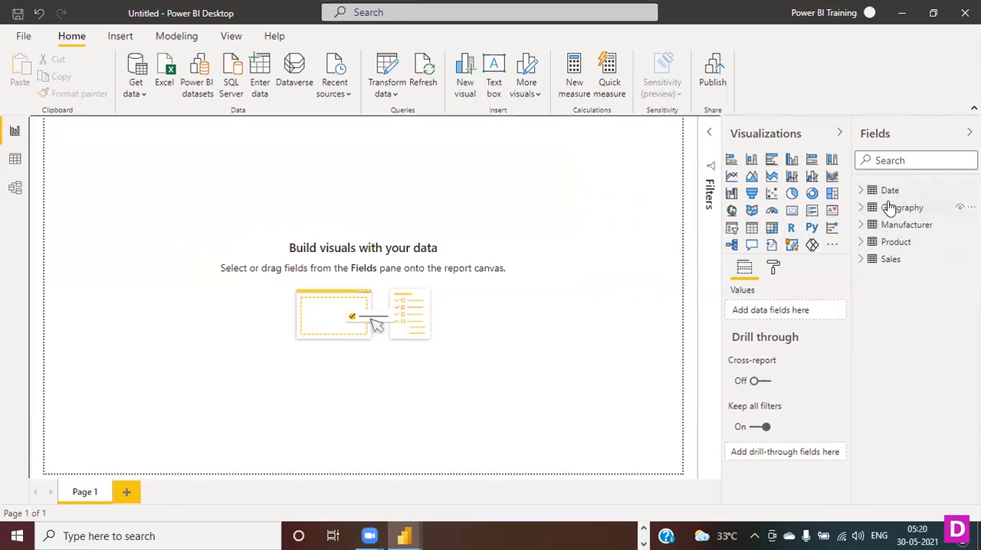
# - Create a clustered bar chart of Sales Units by Manufacturer and make the visual taller on the report canvas
pyautogui.click(861, 260)
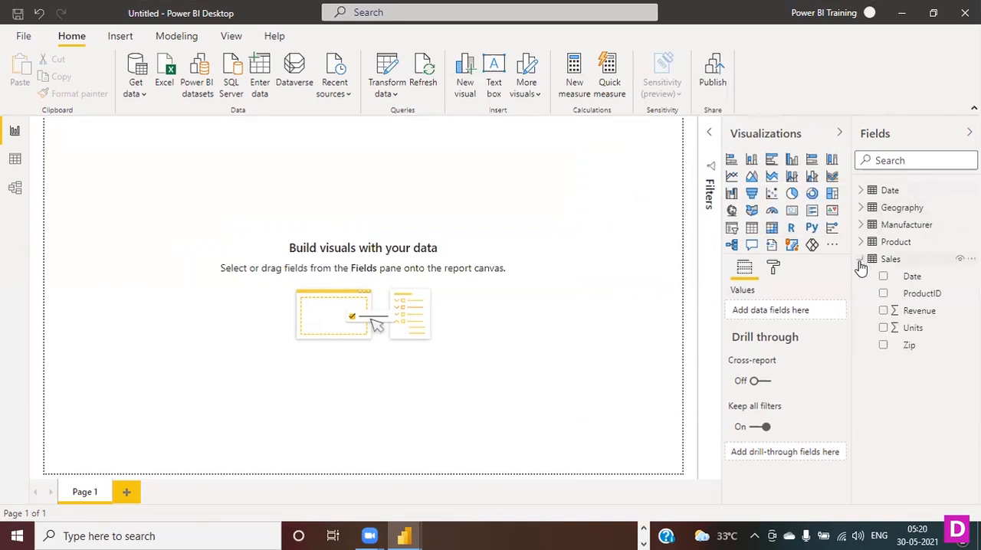
pyautogui.click(883, 329)
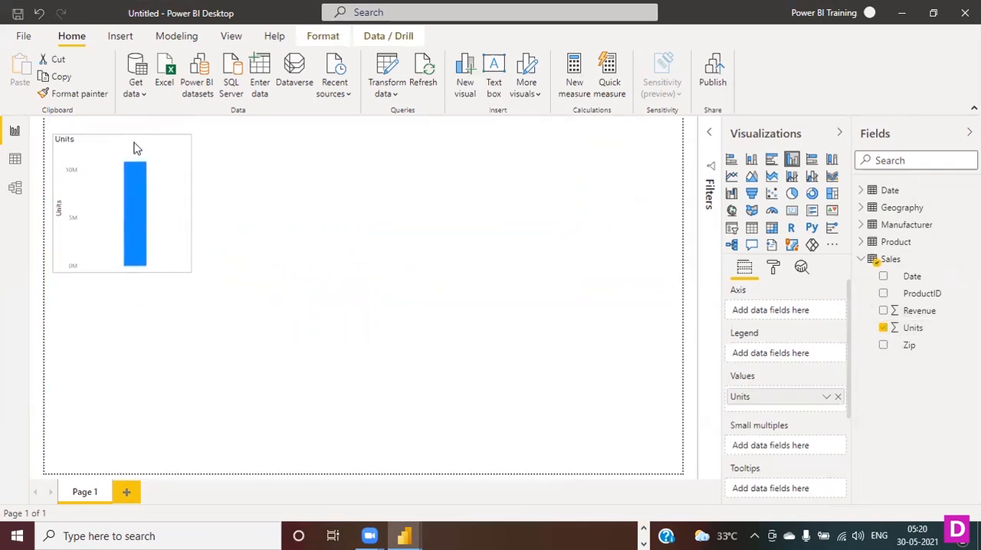
pyautogui.moveTo(119, 276); pyautogui.dragTo(132, 371)
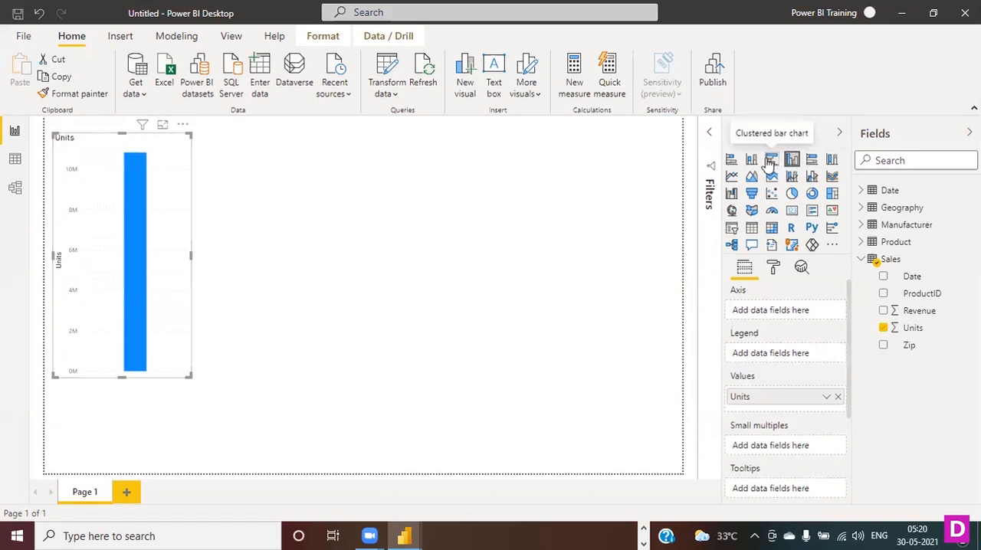
pyautogui.click(769, 163)
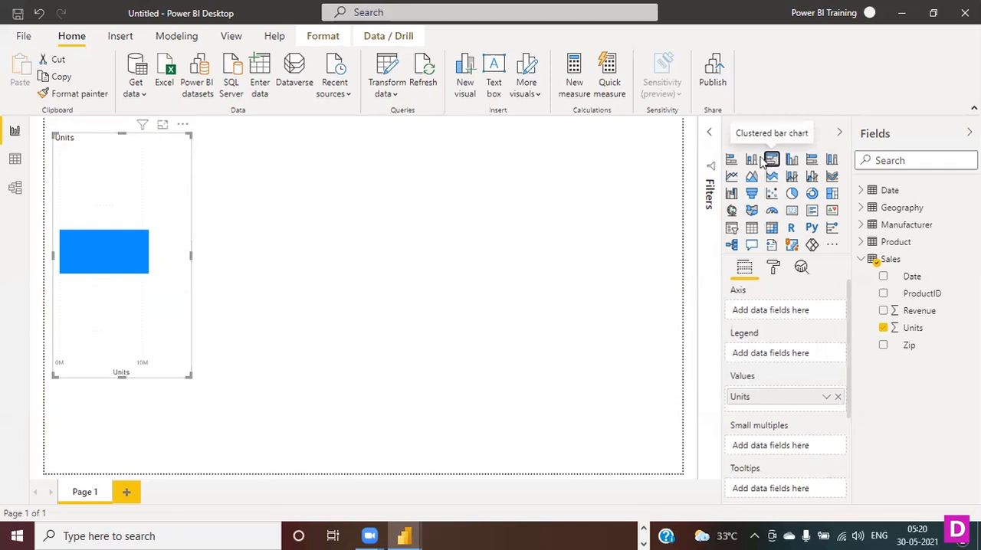
pyautogui.click(874, 225)
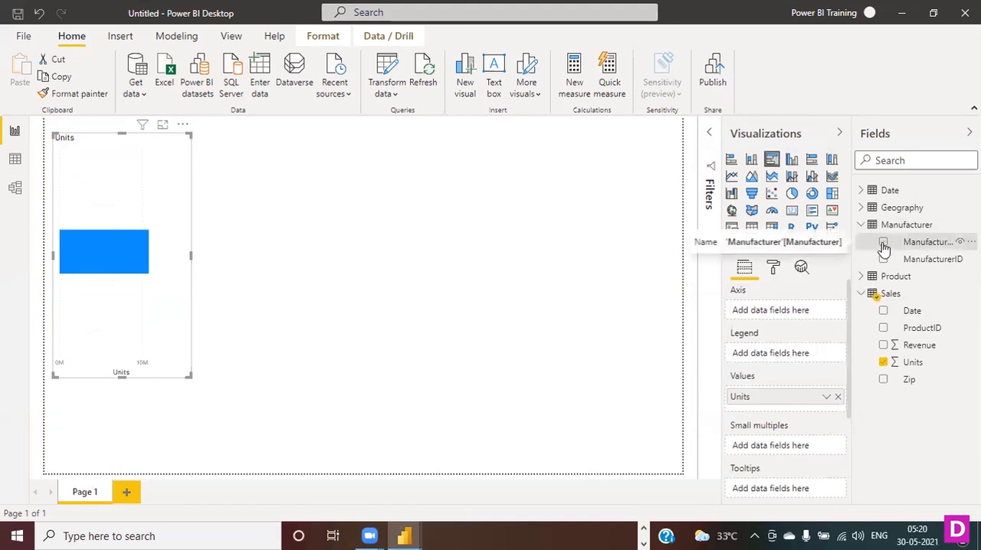
pyautogui.click(883, 242)
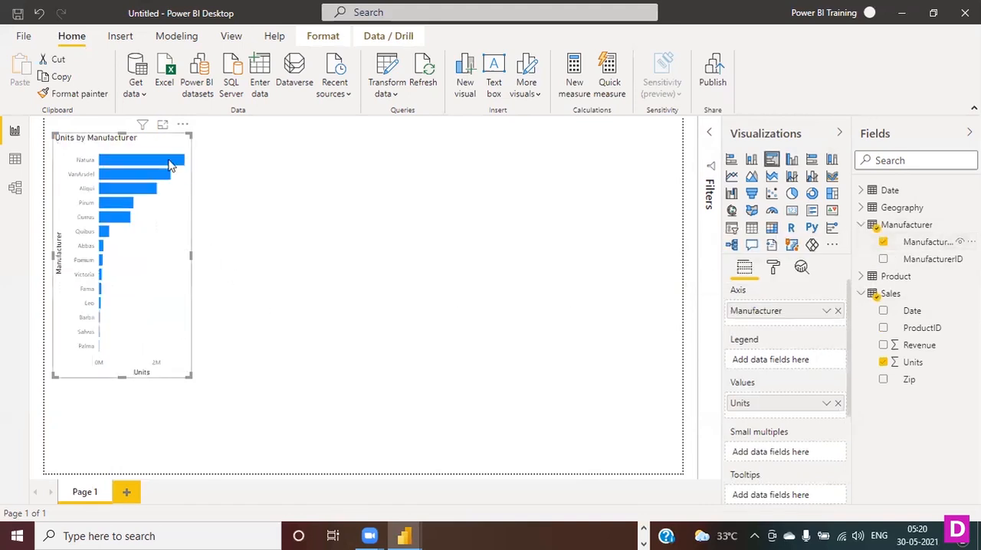
# - Move the bar chart slightly closer to the page's upper edge, then extend its height and width
pyautogui.moveTo(100, 144); pyautogui.dragTo(104, 137)
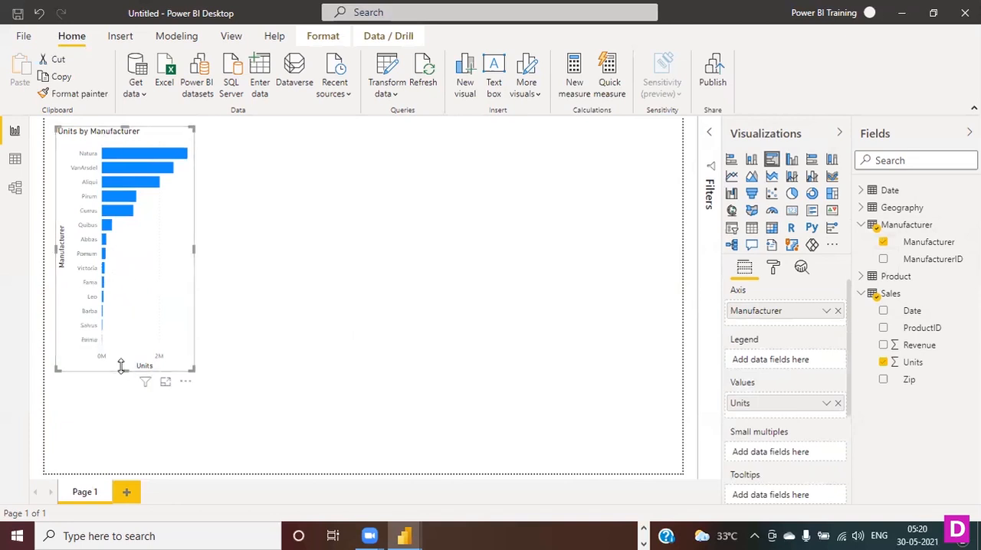
pyautogui.moveTo(124, 371); pyautogui.dragTo(125, 443)
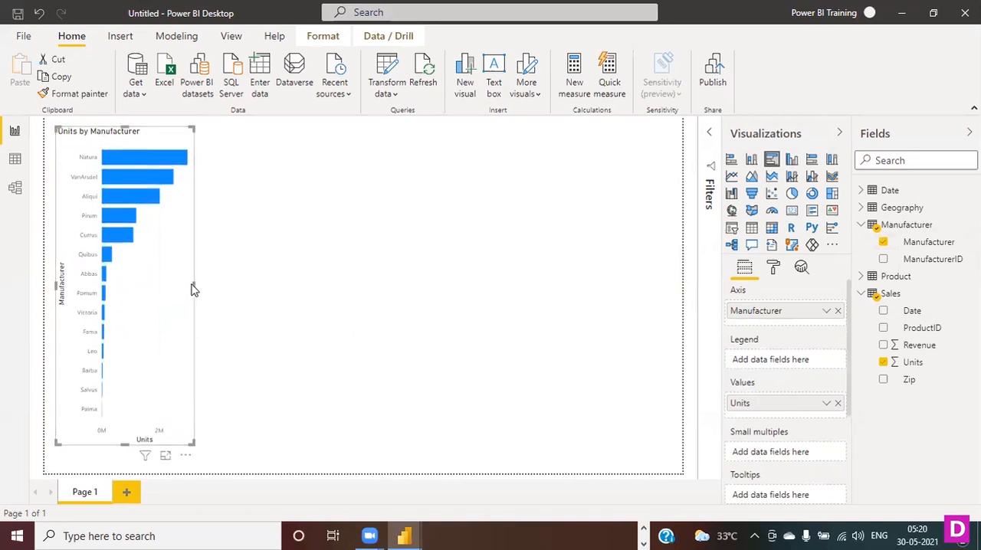
pyautogui.moveTo(193, 285); pyautogui.dragTo(236, 295)
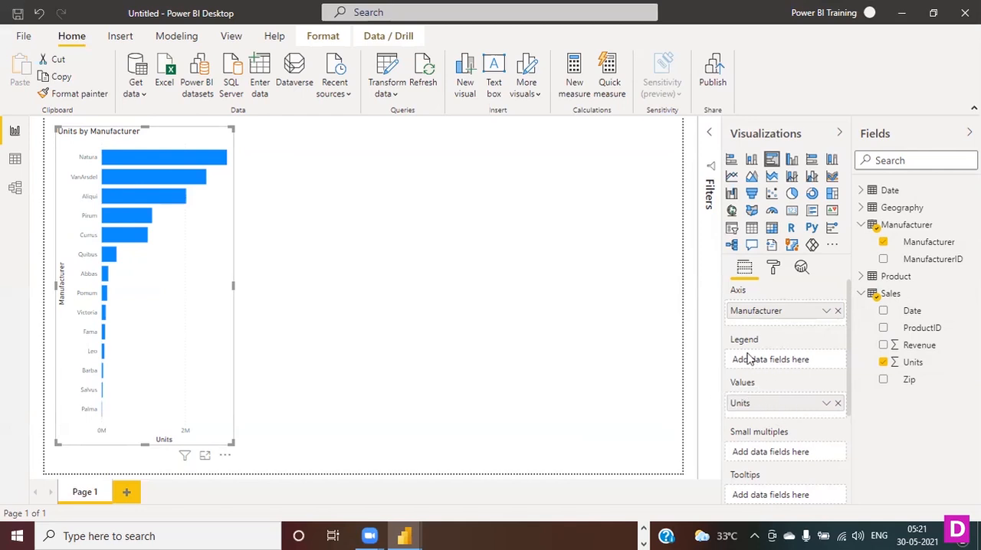
# - Add the Manufacturer field as the bar chart's legend
pyautogui.moveTo(916, 243); pyautogui.dragTo(778, 360)
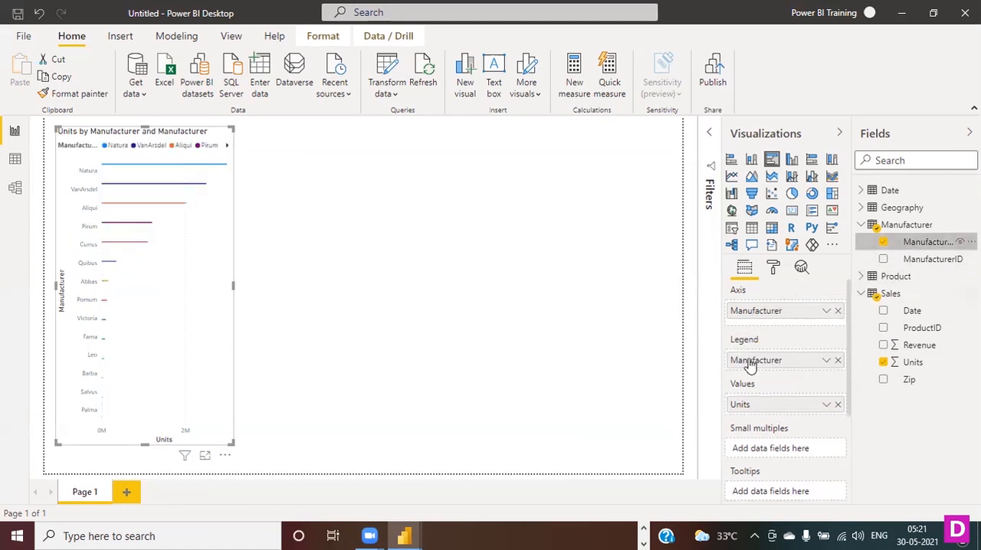
pyautogui.click(294, 296)
pyautogui.click(233, 223)
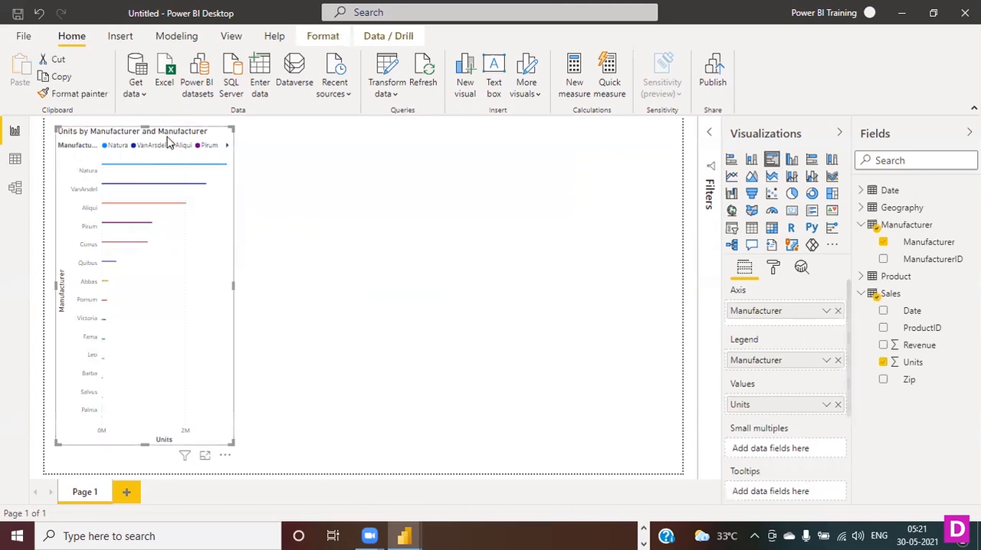
# - Widen the bar chart, remove Manufacturer from its legend and nudge the visual towards the page corner
pyautogui.moveTo(234, 283); pyautogui.dragTo(308, 296)
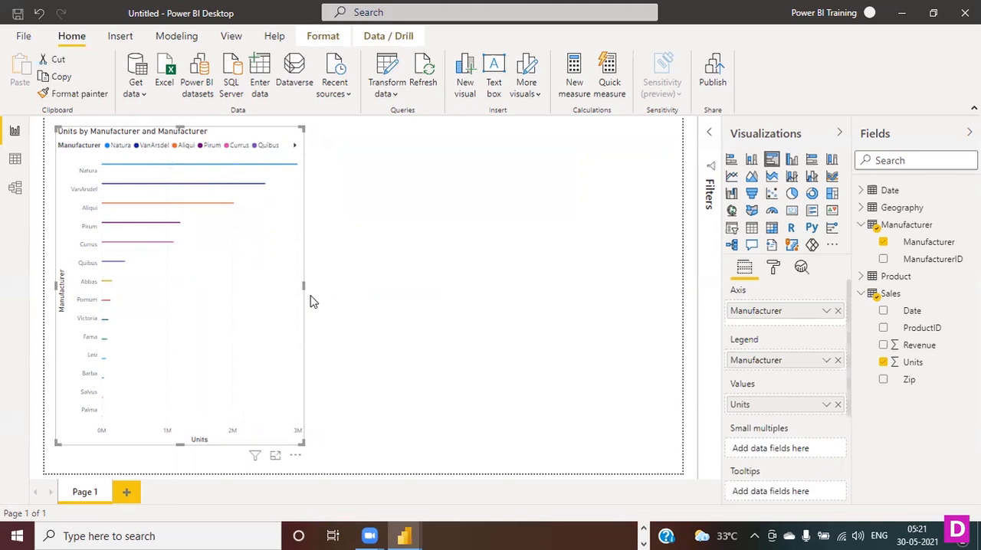
pyautogui.click(838, 361)
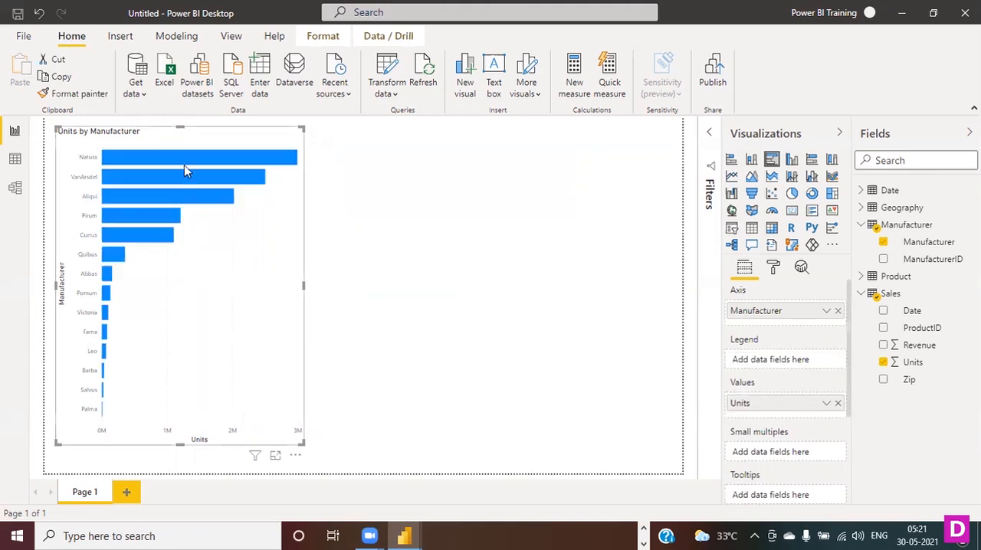
pyautogui.moveTo(151, 139); pyautogui.dragTo(147, 136)
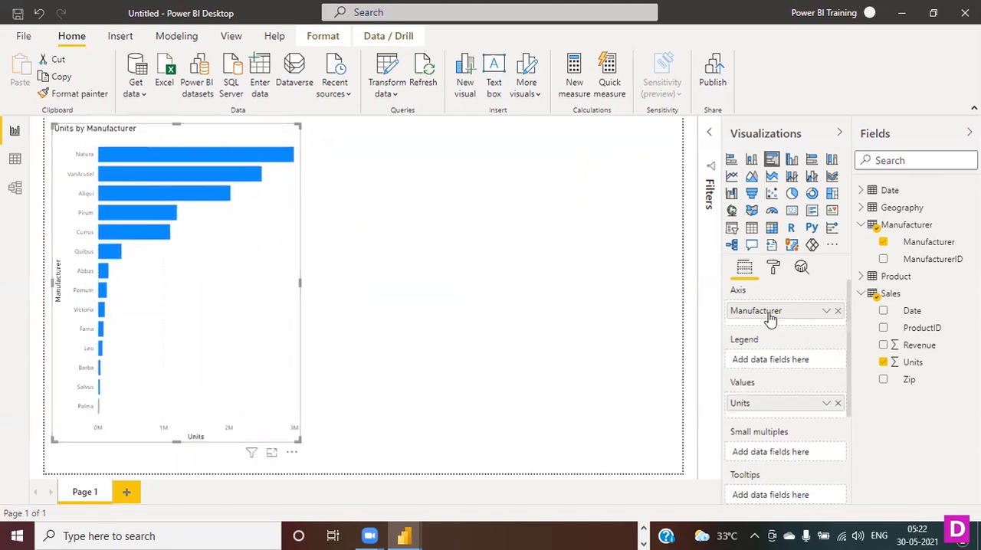
# - Change the scale type of the bar chart's X axis to Log
pyautogui.click(772, 270)
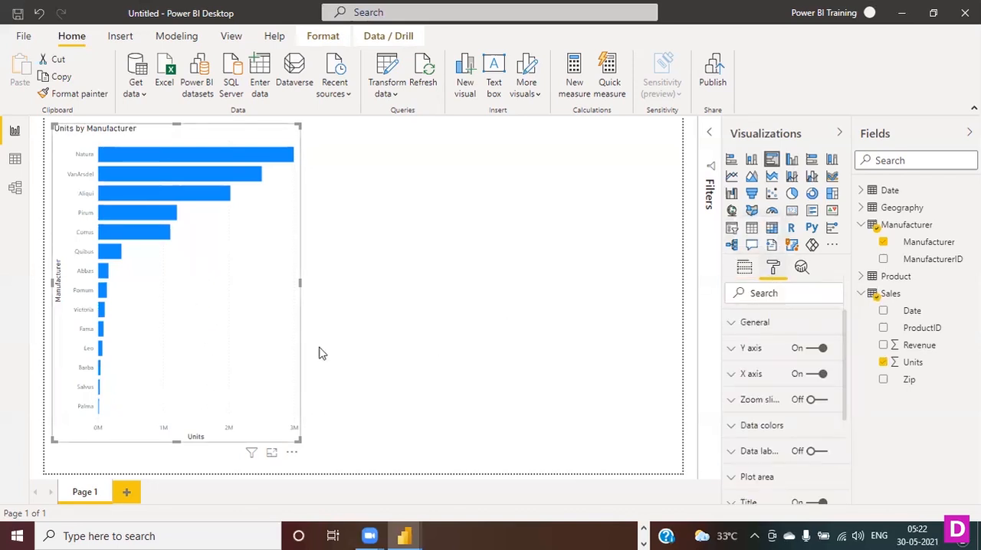
pyautogui.scroll(-3, 763, 388)
pyautogui.scroll(3, 782, 421)
pyautogui.click(746, 375)
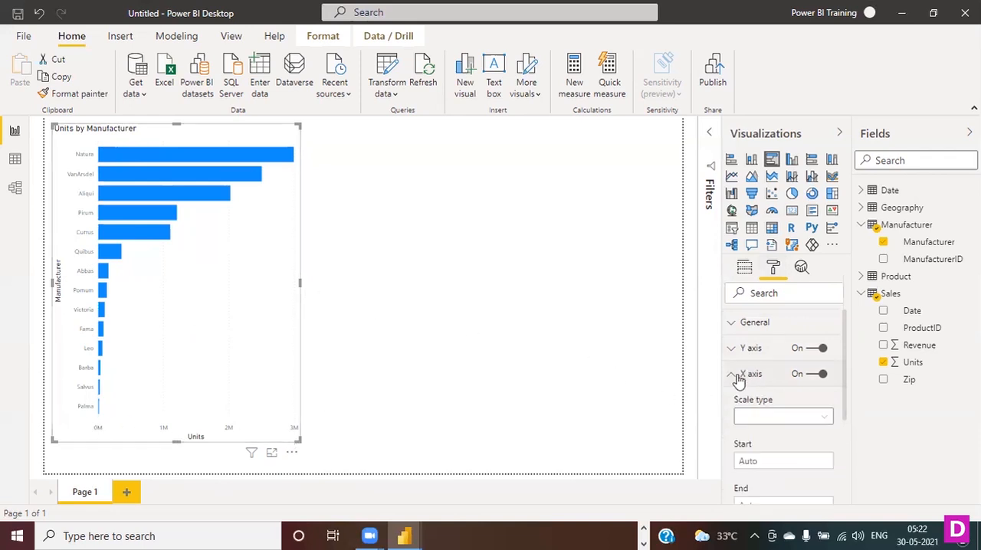
pyautogui.scroll(-1, 790, 403)
pyautogui.scroll(1, 792, 405)
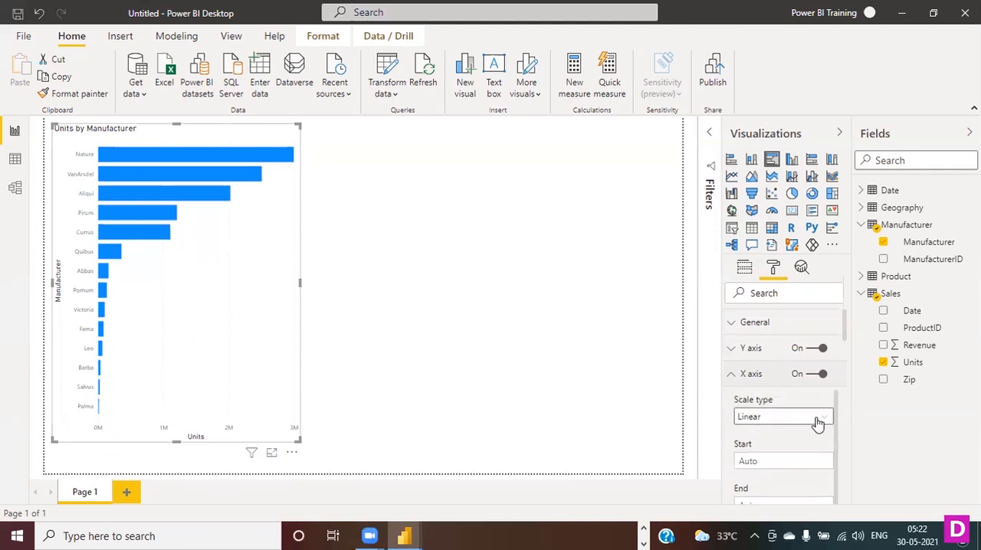
pyautogui.click(817, 417)
pyautogui.click(775, 451)
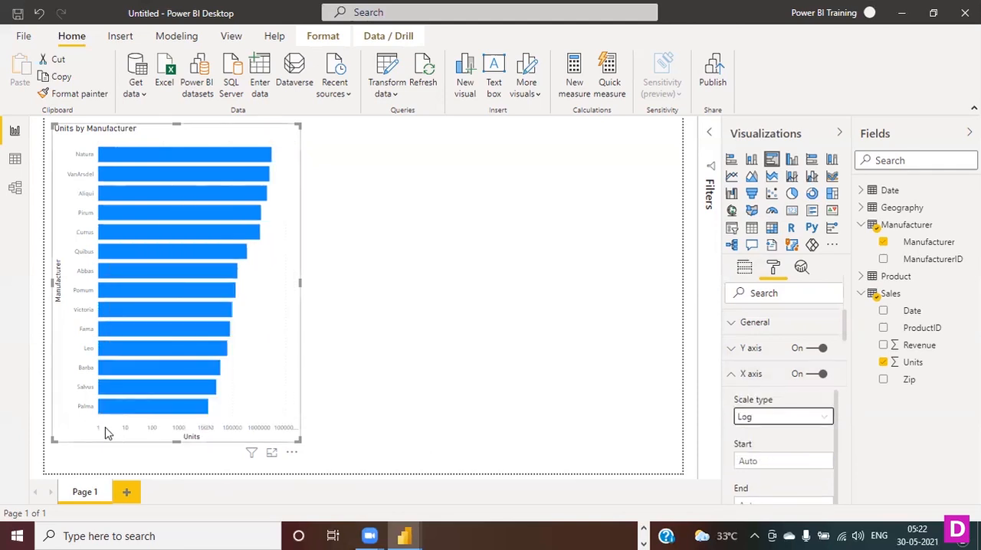
# - Set the X axis scale type back to Linear and widen the bar chart
pyautogui.click(801, 422)
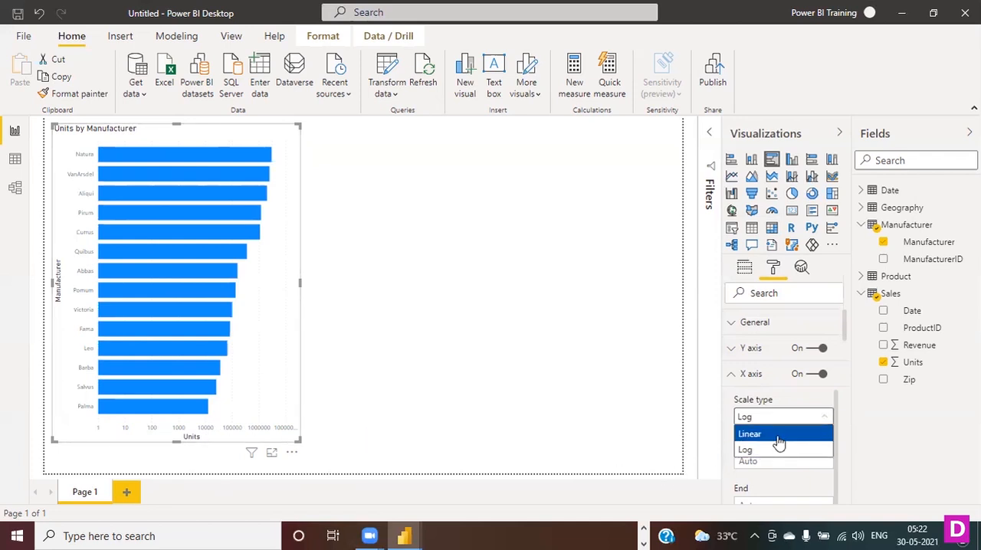
pyautogui.click(776, 438)
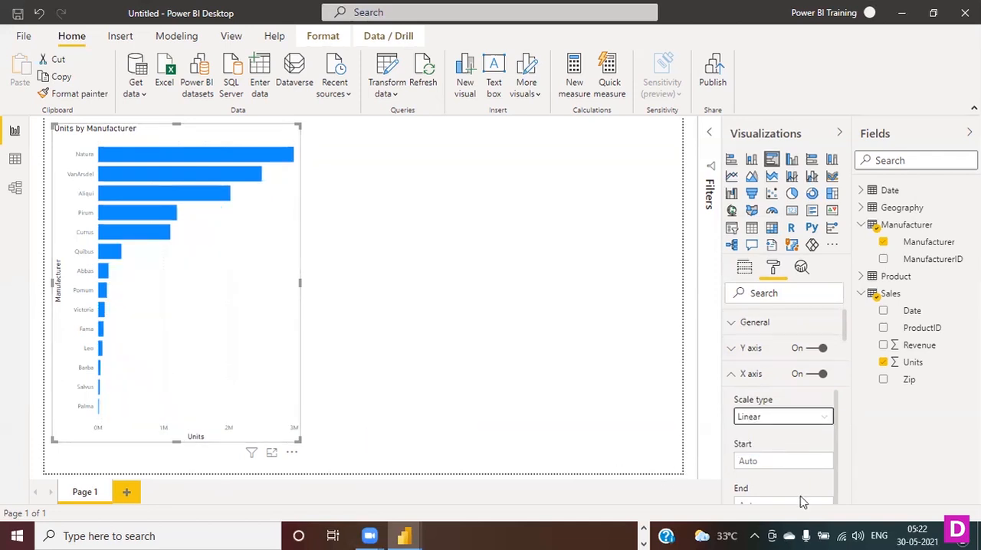
pyautogui.scroll(-1, 822, 460)
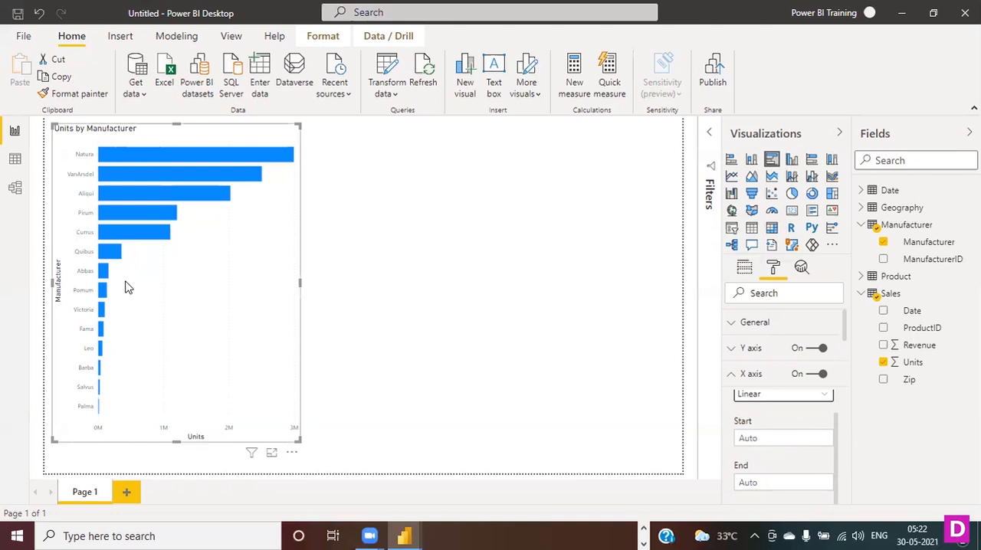
pyautogui.moveTo(301, 280); pyautogui.dragTo(340, 283)
# - Try 60000, 600000 and 6000000 as the end value of the bar chart's X axis
pyautogui.moveTo(314, 162)
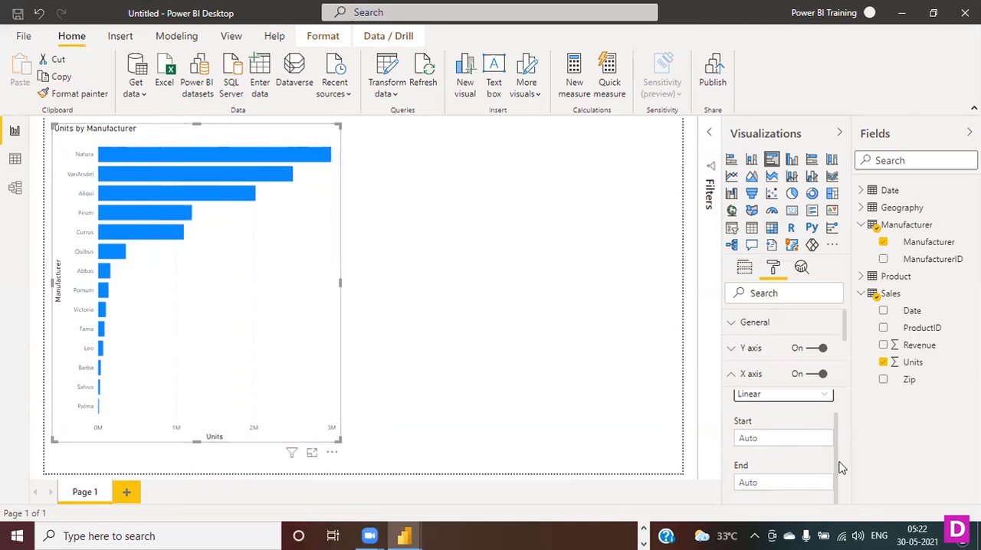
pyautogui.click(776, 439)
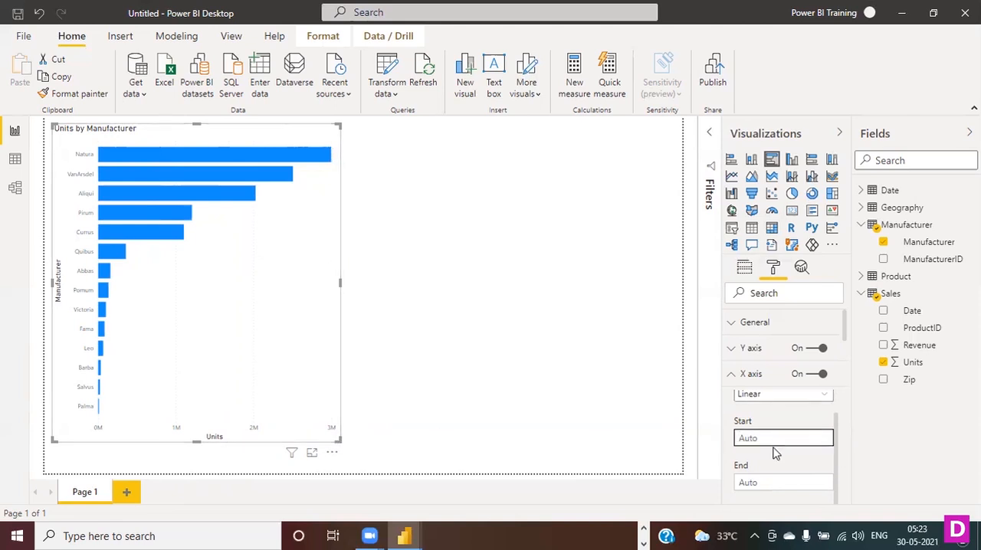
pyautogui.scroll(1, 775, 418)
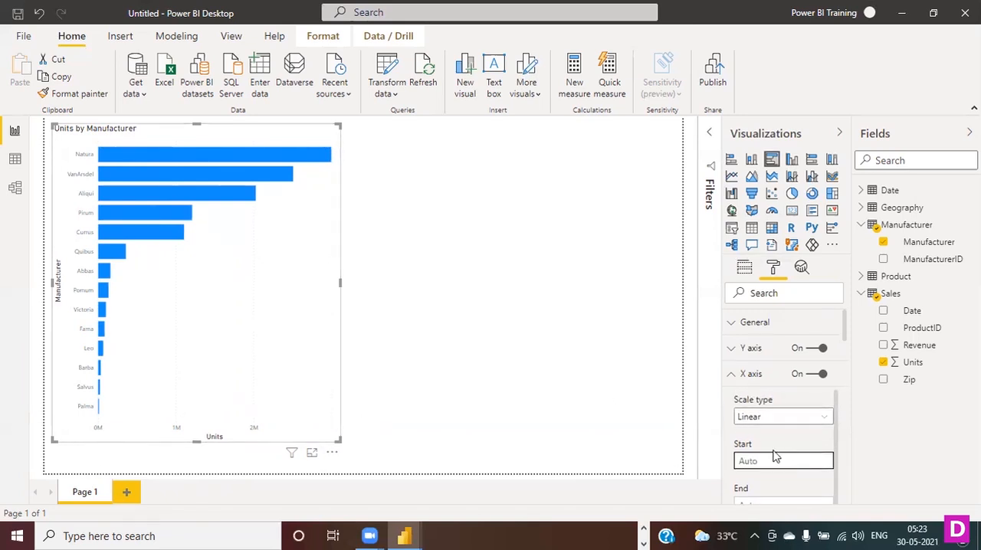
pyautogui.moveTo(840, 427); pyautogui.dragTo(844, 457)
pyautogui.click(770, 482)
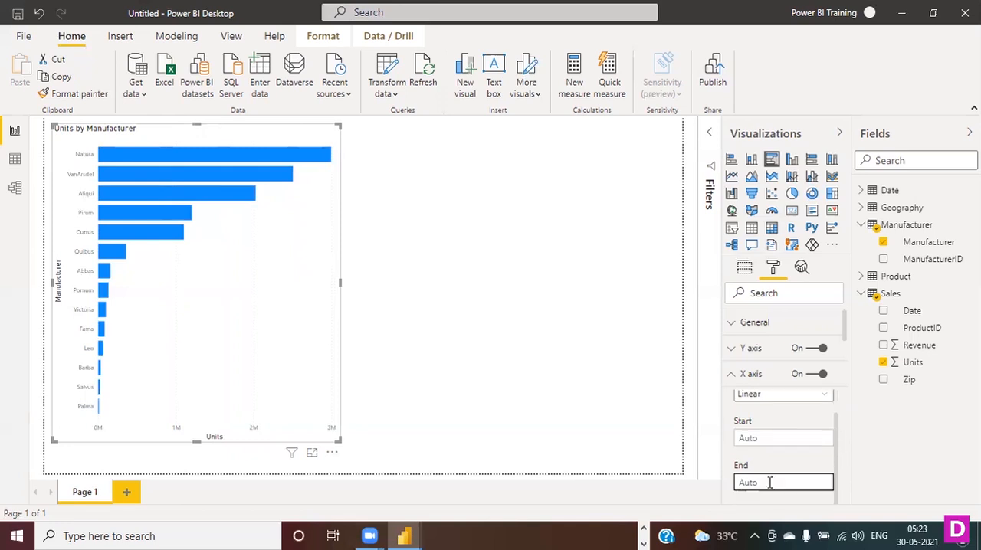
pyautogui.press('Return')
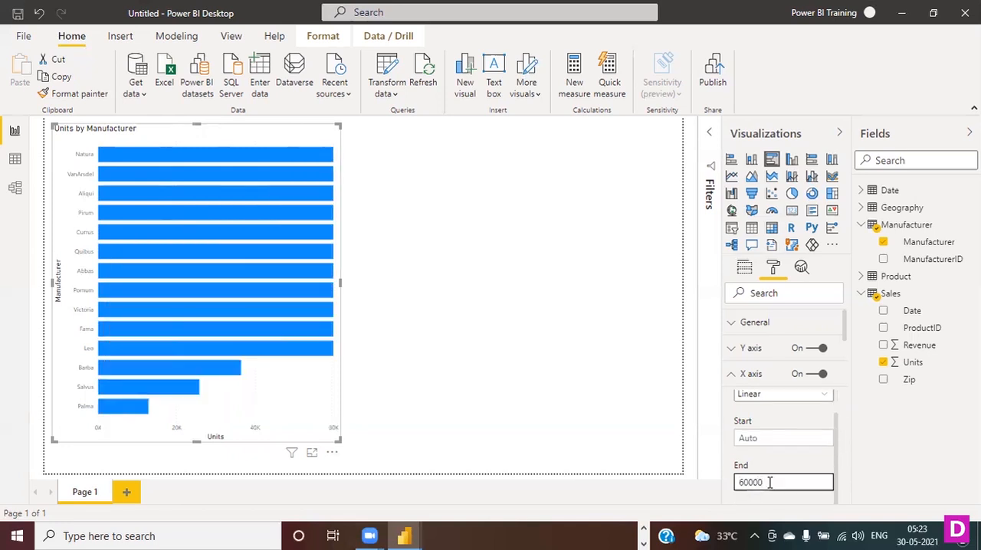
pyautogui.write('600000')
pyautogui.press('Return')
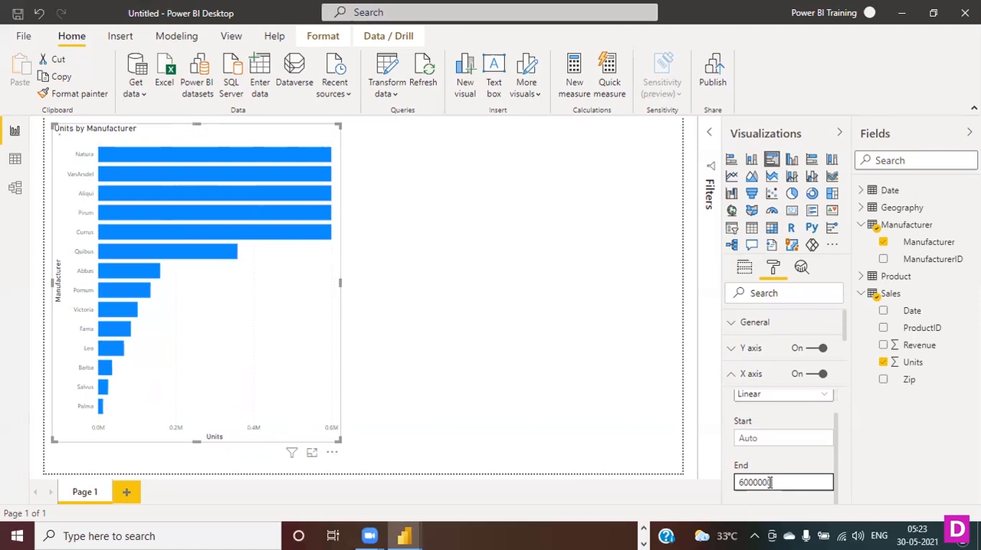
pyautogui.write('0')
pyautogui.press('Return')
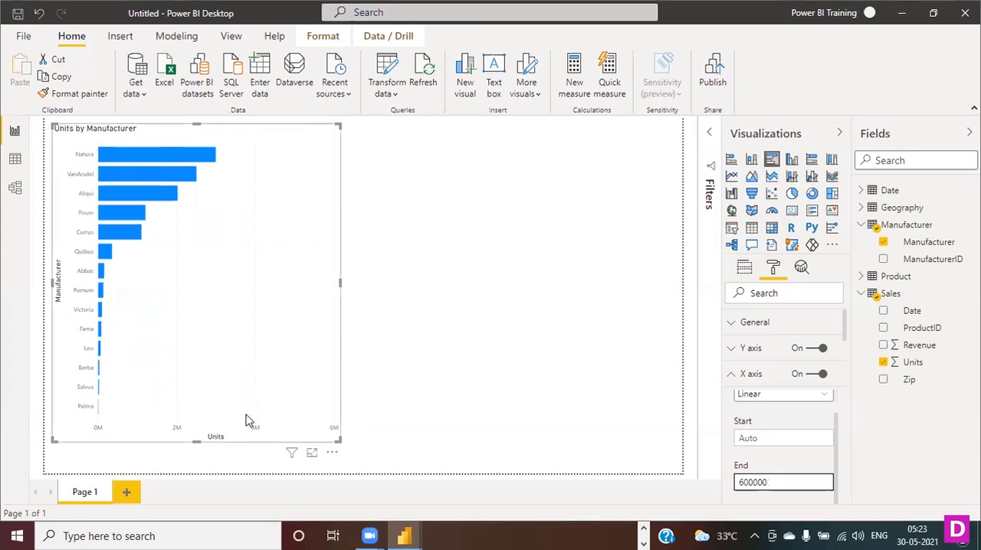
# - Clear the X axis end value to restore Auto and close the X axis settings
pyautogui.press('BackSpace')
pyautogui.press('BackSpace')
pyautogui.press('BackSpace')
pyautogui.press('BackSpace')
pyautogui.press('BackSpace')
pyautogui.press('BackSpace')
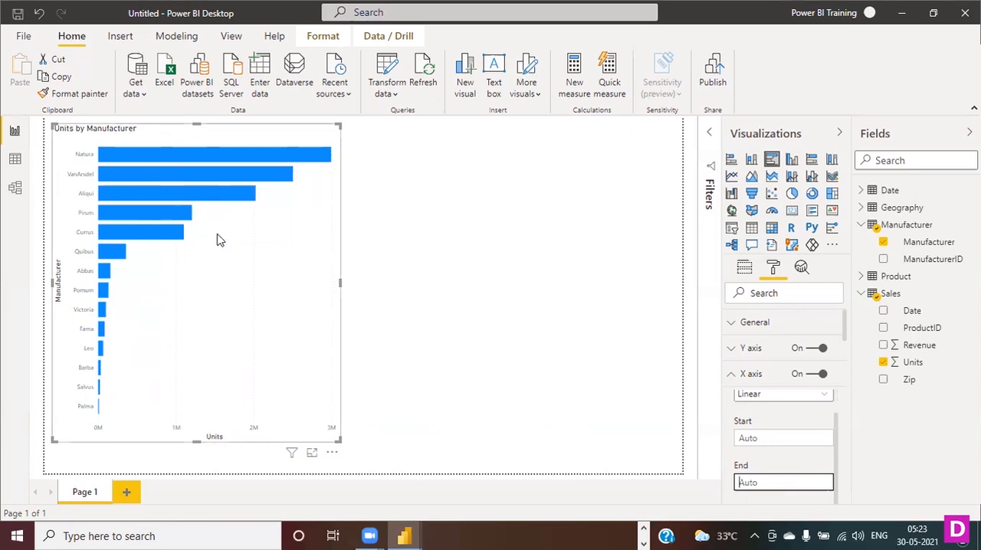
pyautogui.click(731, 379)
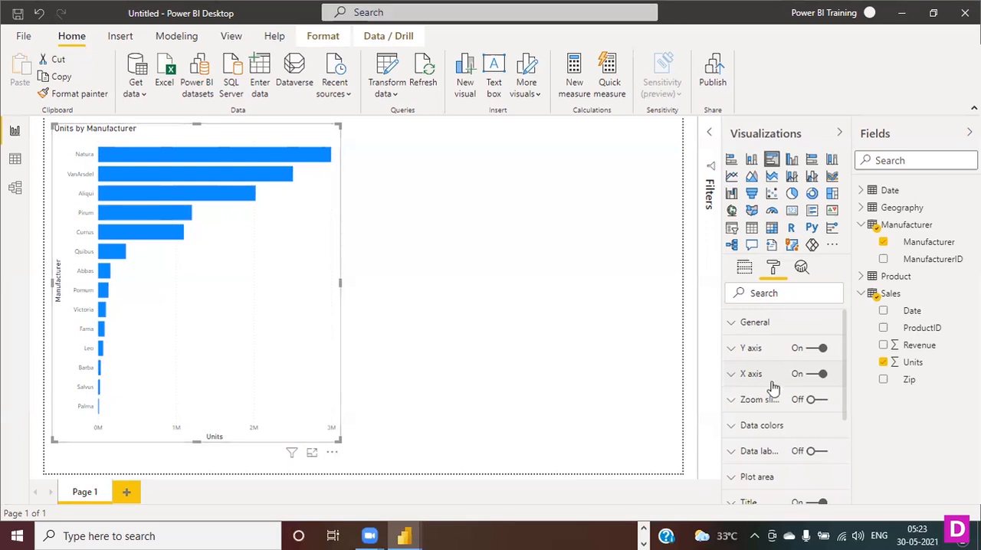
# - Try the Right position for the bar chart's Y axis and return it to Left
pyautogui.click(733, 348)
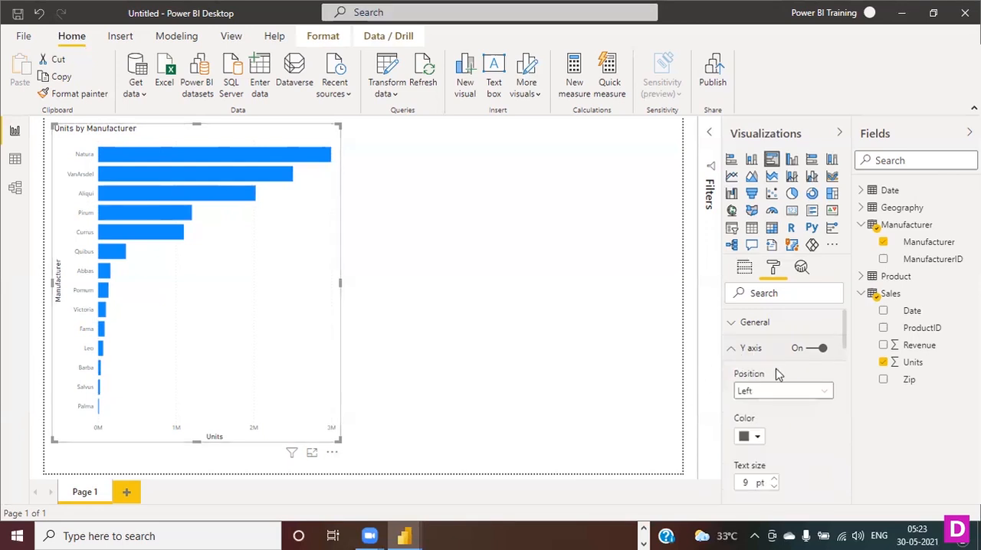
pyautogui.click(823, 396)
pyautogui.click(777, 425)
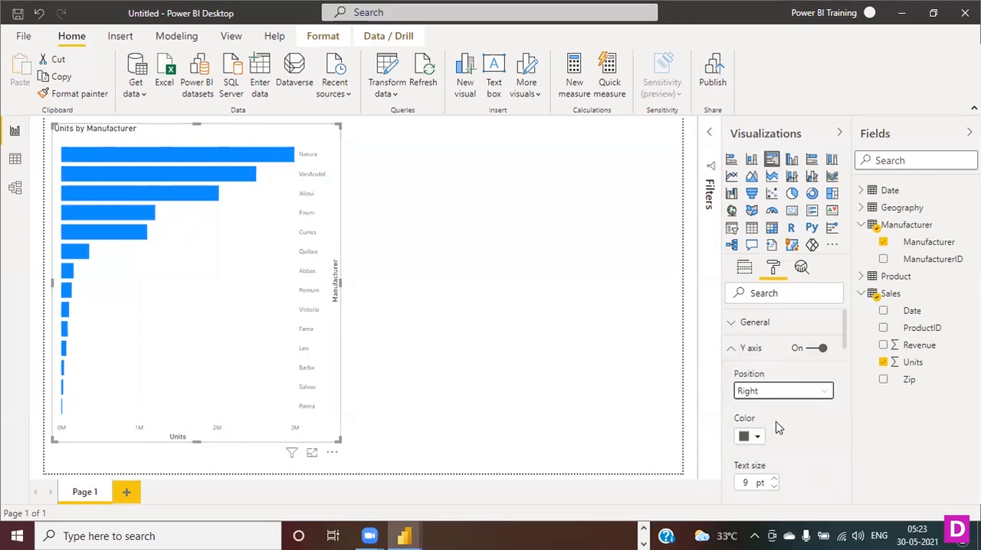
pyautogui.click(821, 394)
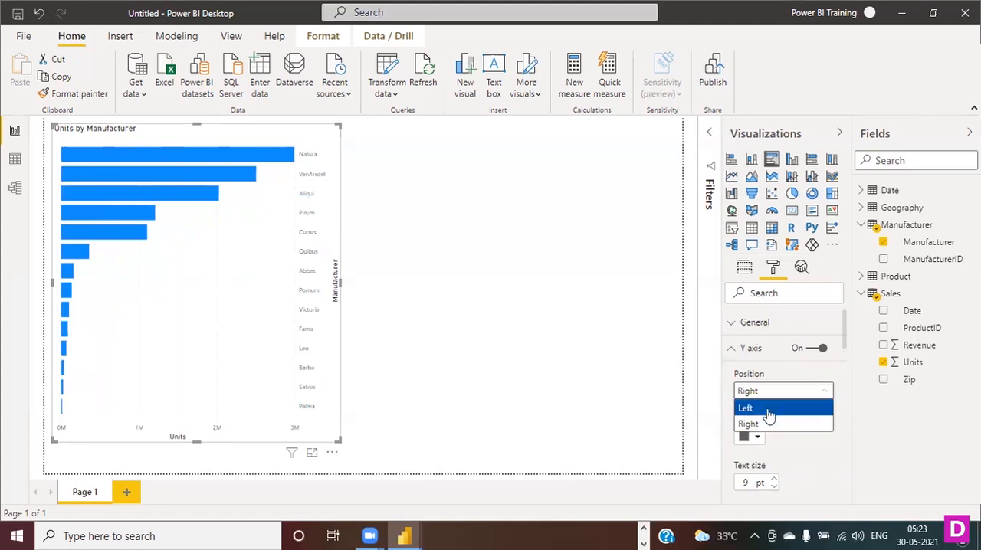
pyautogui.click(771, 409)
# - Set the text size of the bar chart's Y axis labels to 12 pt
pyautogui.scroll(-1, 774, 414)
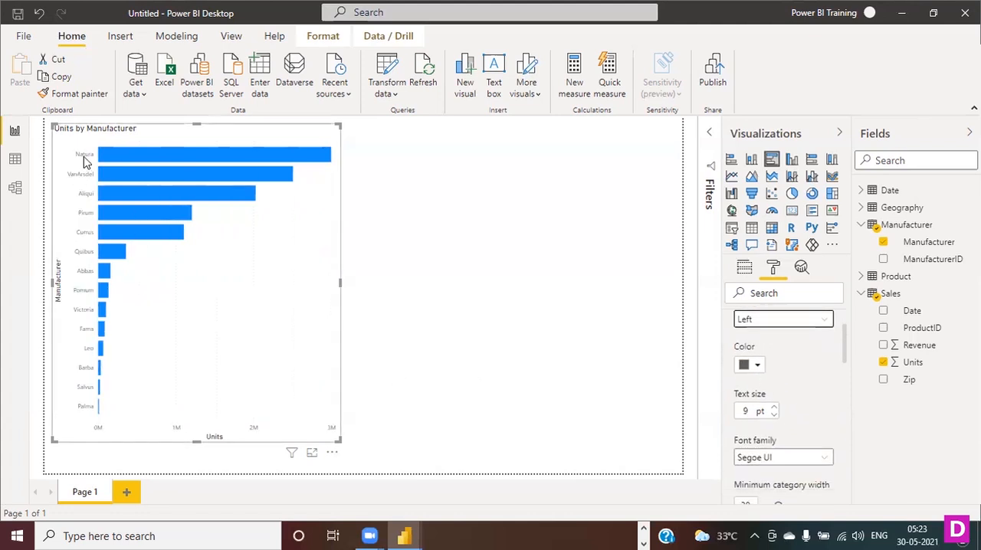
pyautogui.click(776, 412)
pyautogui.click(775, 412)
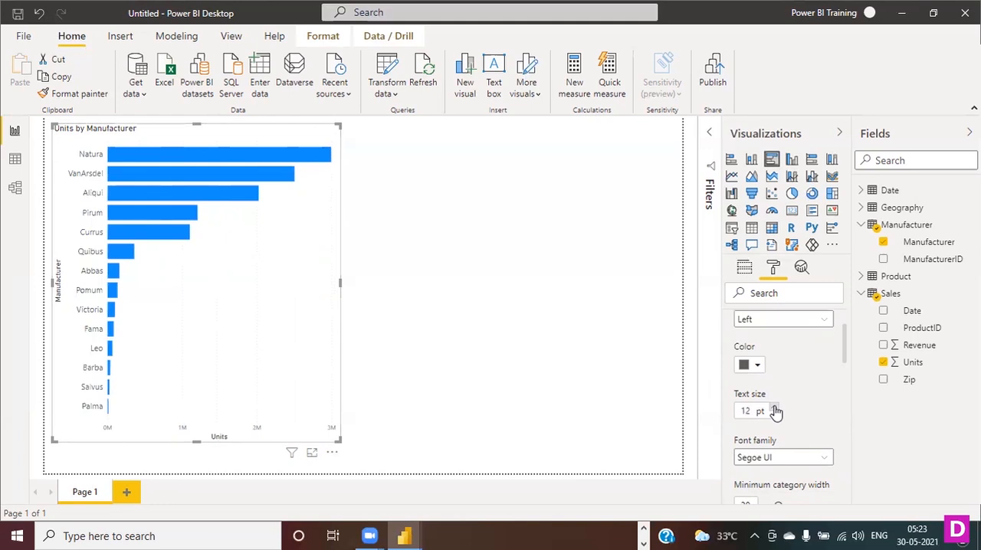
pyautogui.scroll(-2, 815, 400)
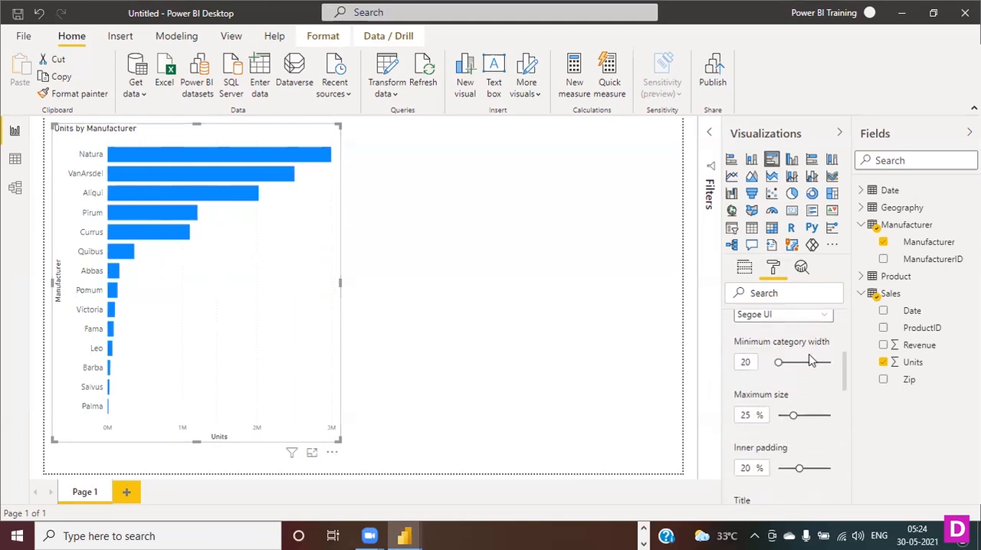
pyautogui.scroll(1, 813, 362)
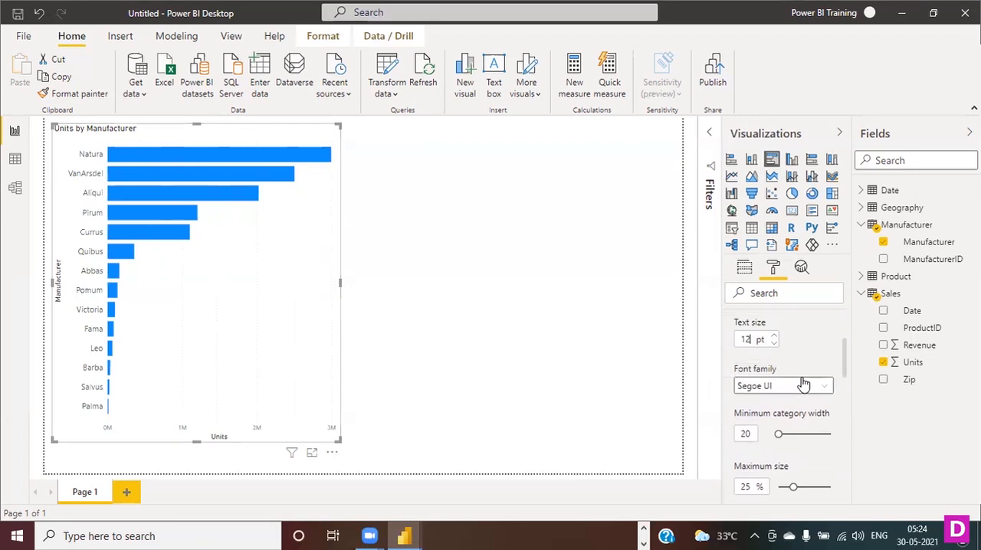
# - Set the Y axis title color to a dark gray theme shade, trying a lighter gray first
pyautogui.scroll(-2, 803, 385)
pyautogui.scroll(-2, 798, 392)
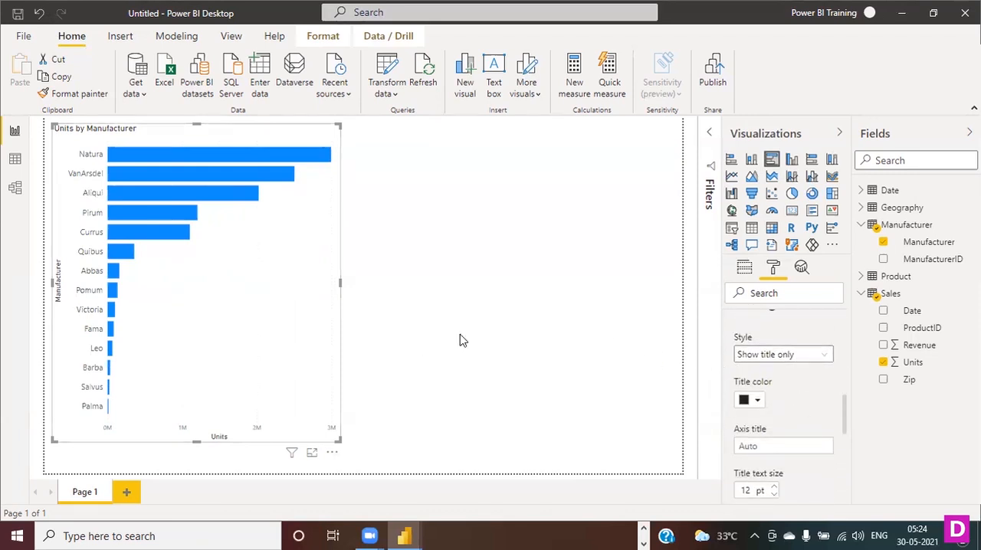
pyautogui.click(757, 399)
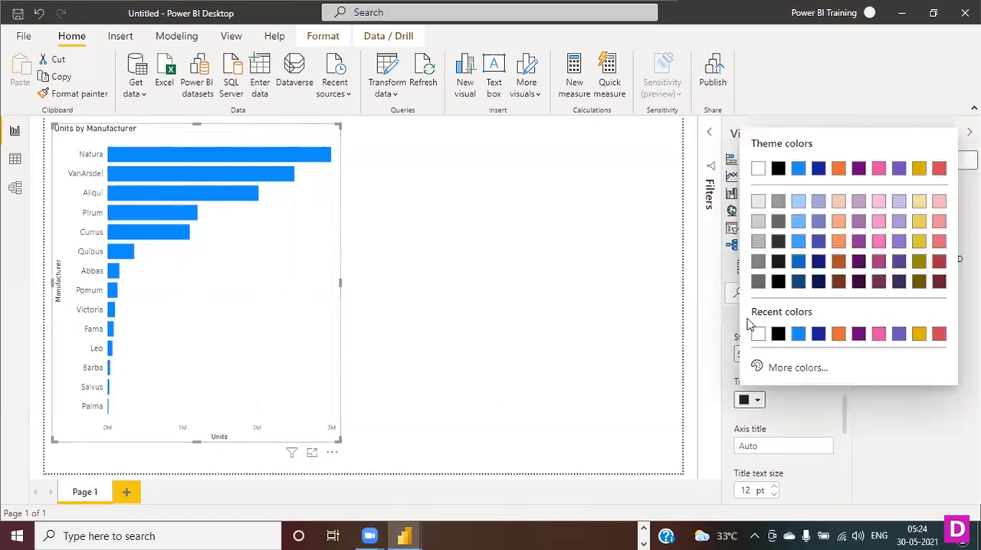
pyautogui.click(778, 222)
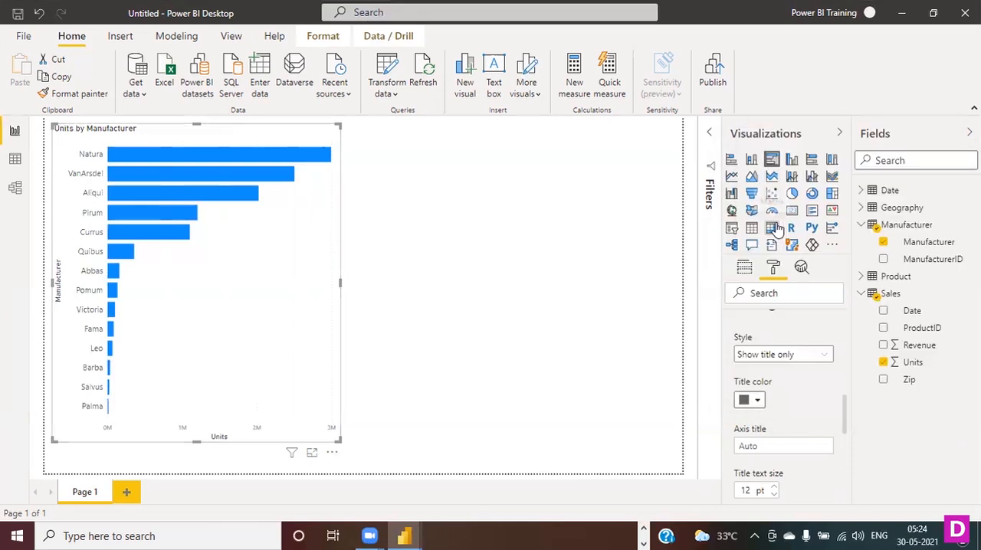
pyautogui.click(756, 400)
pyautogui.click(782, 244)
# - Set the Y axis title text size to 15 pt and close the Y axis settings
pyautogui.scroll(-1, 828, 405)
pyautogui.click(775, 416)
pyautogui.click(775, 415)
pyautogui.click(776, 415)
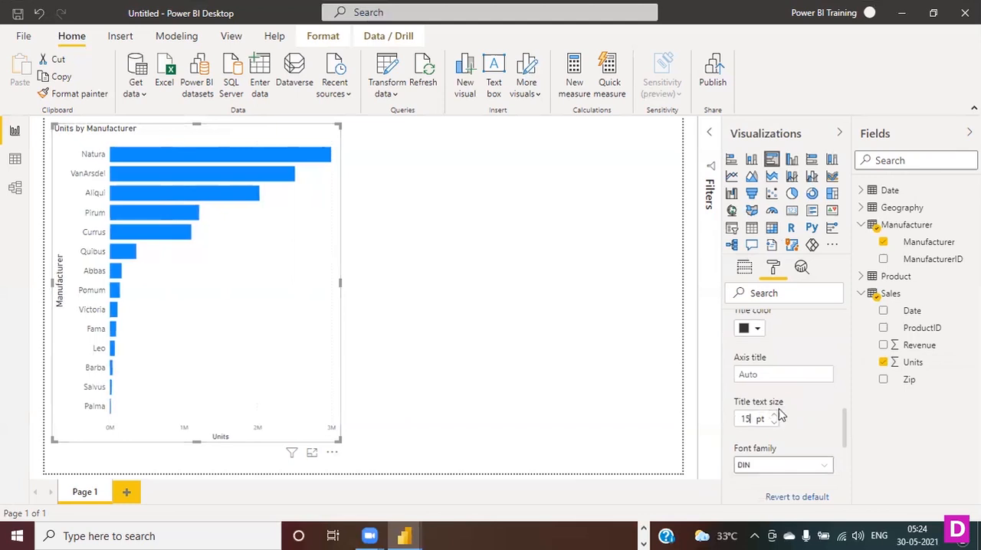
pyautogui.scroll(-5, 801, 417)
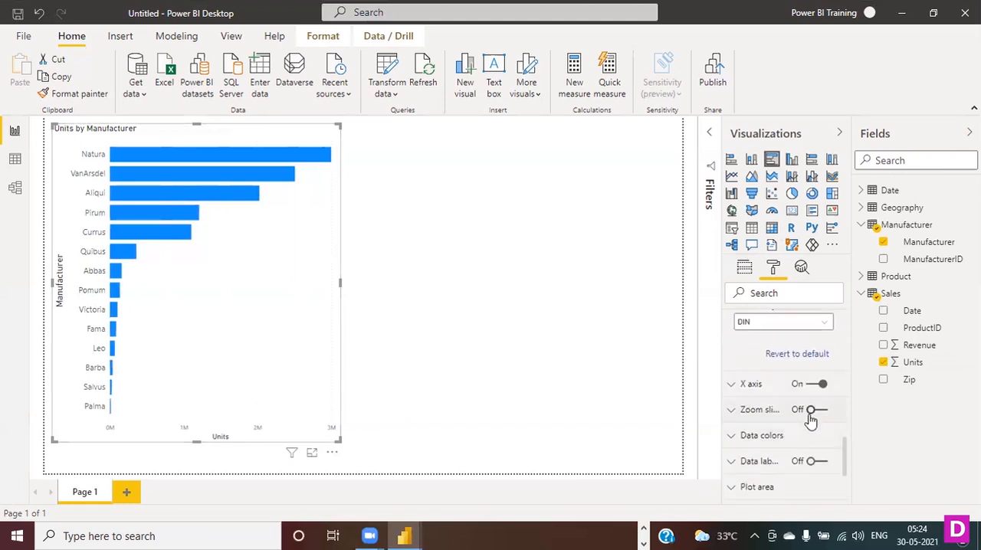
pyautogui.scroll(10, 811, 421)
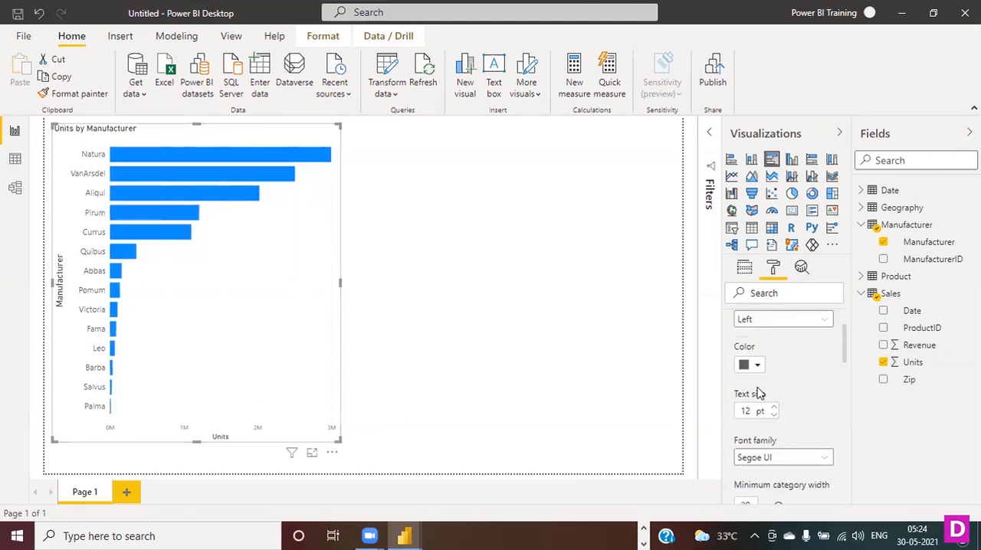
pyautogui.click(740, 349)
# - Turn on data labels for the bar chart
pyautogui.scroll(-4, 841, 384)
pyautogui.scroll(1, 832, 390)
pyautogui.scroll(1, 824, 392)
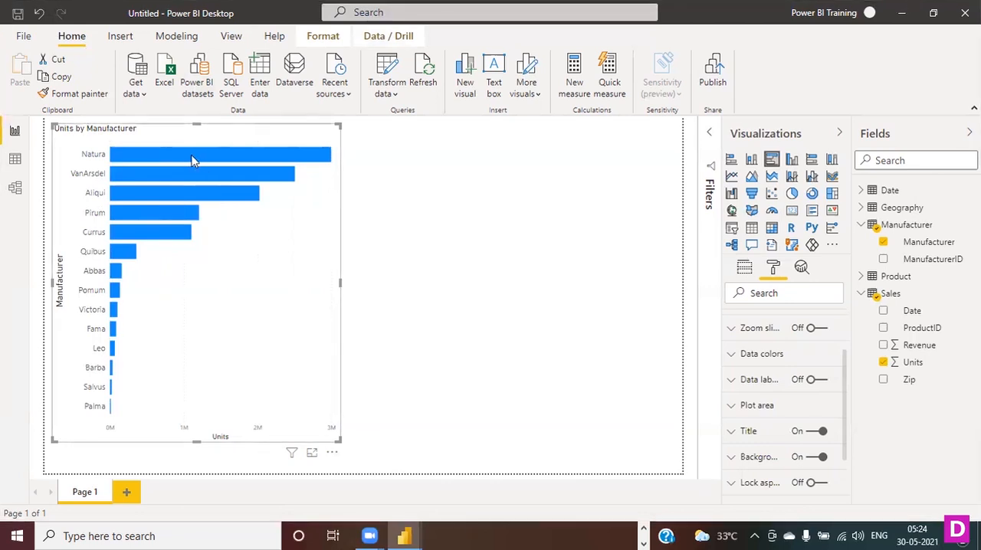
pyautogui.moveTo(193, 160)
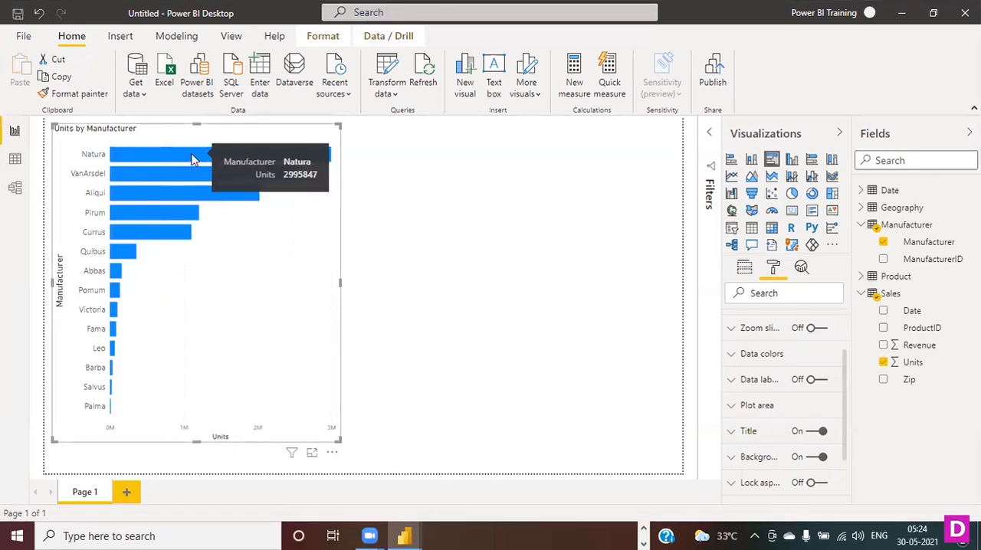
pyautogui.click(811, 382)
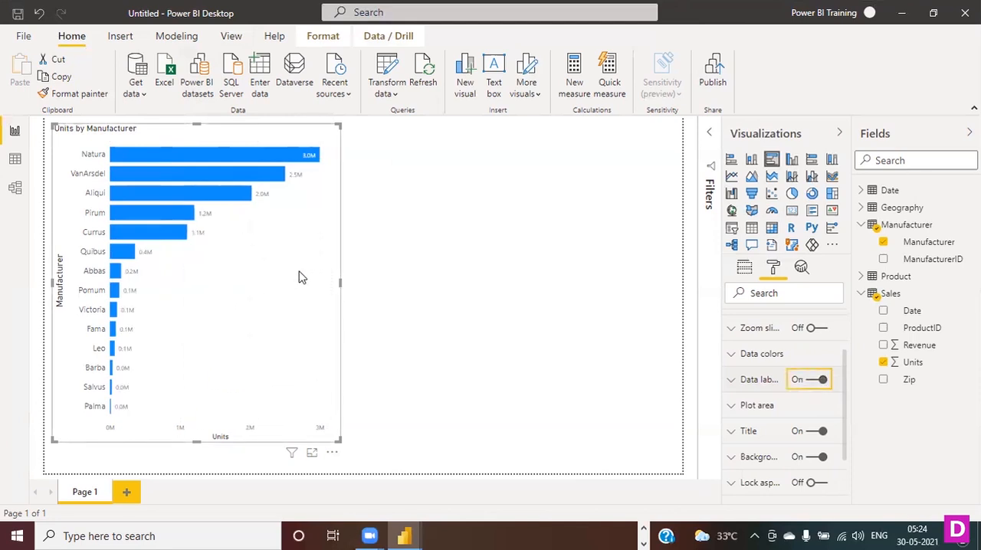
# - Widen the bar chart slightly on the report page
pyautogui.click(344, 287)
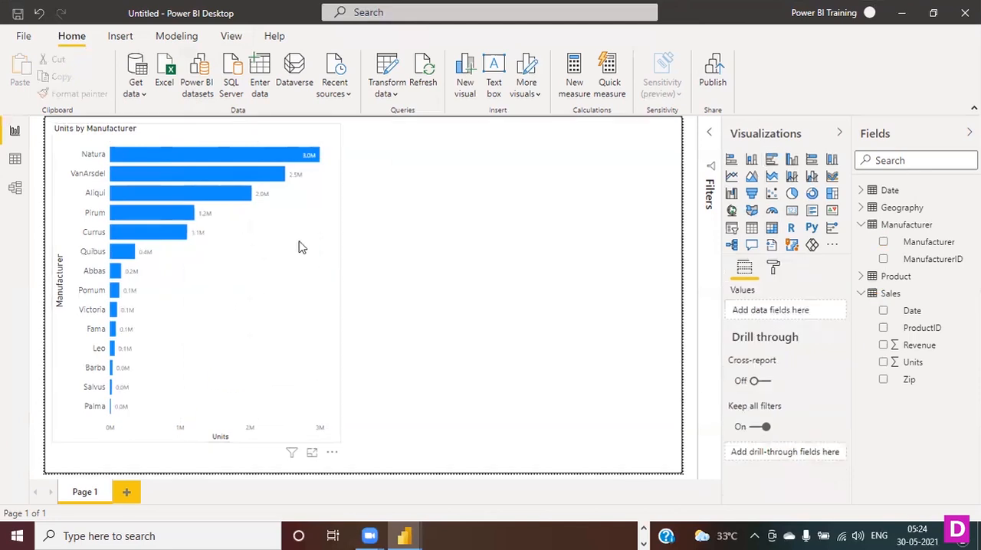
pyautogui.click(340, 284)
pyautogui.moveTo(340, 279)
pyautogui.mouseDown()
pyautogui.moveTo(375, 283)
pyautogui.moveTo(356, 286)
pyautogui.mouseUp()
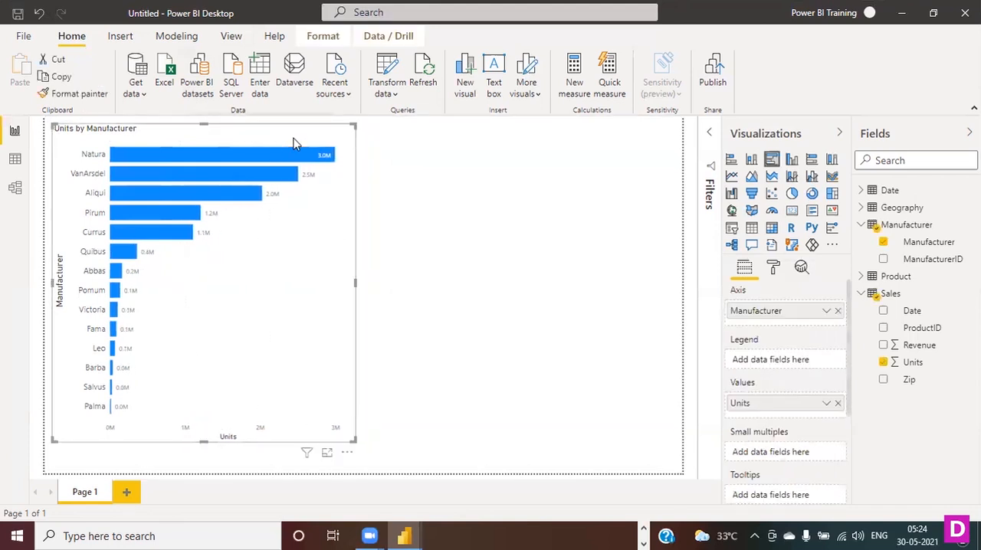
# - Set the text size of the bar chart's data labels to 12 pt and close the data label settings
pyautogui.click(772, 269)
pyautogui.scroll(-2, 805, 393)
pyautogui.click(733, 380)
pyautogui.scroll(-2, 773, 381)
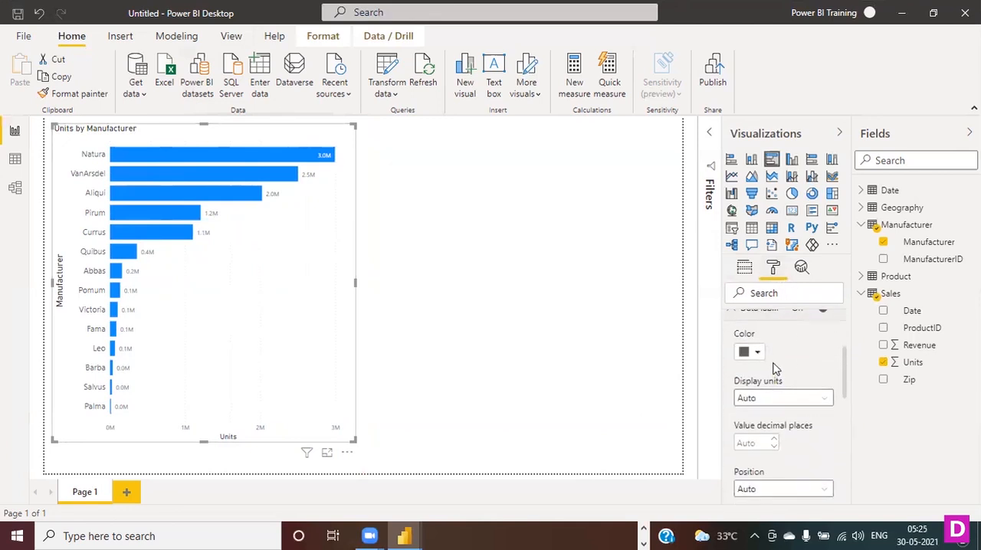
pyautogui.scroll(-5, 789, 379)
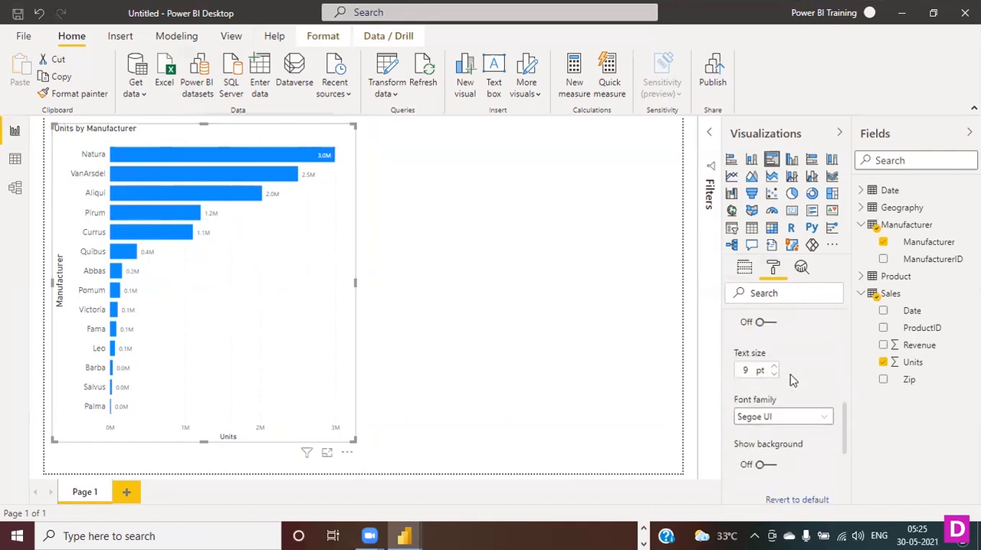
pyautogui.click(774, 369)
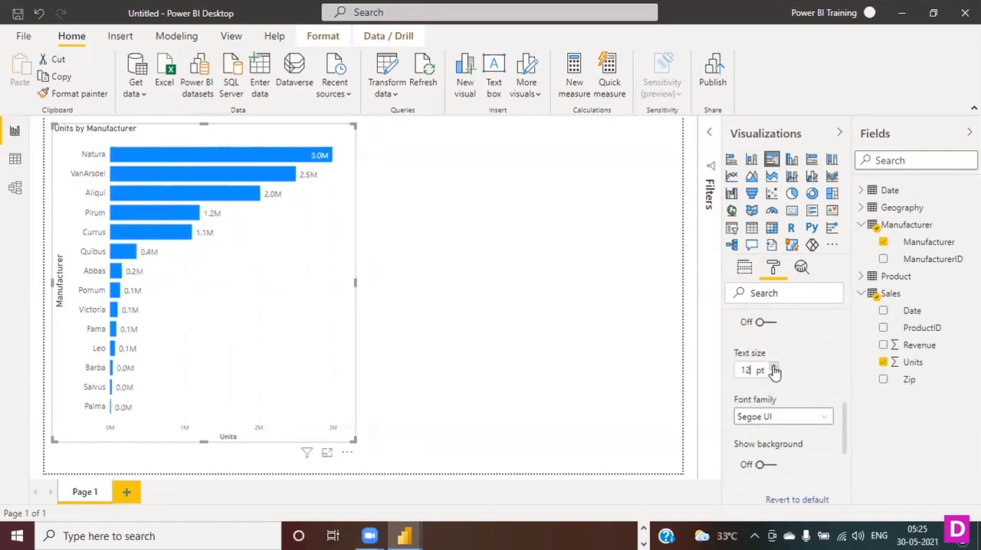
pyautogui.scroll(-3, 785, 407)
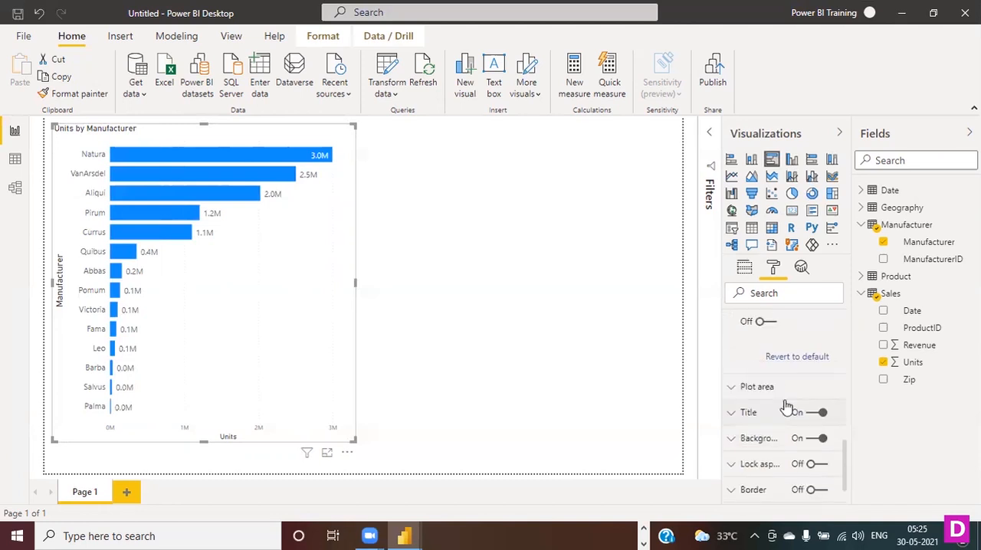
pyautogui.scroll(6, 786, 406)
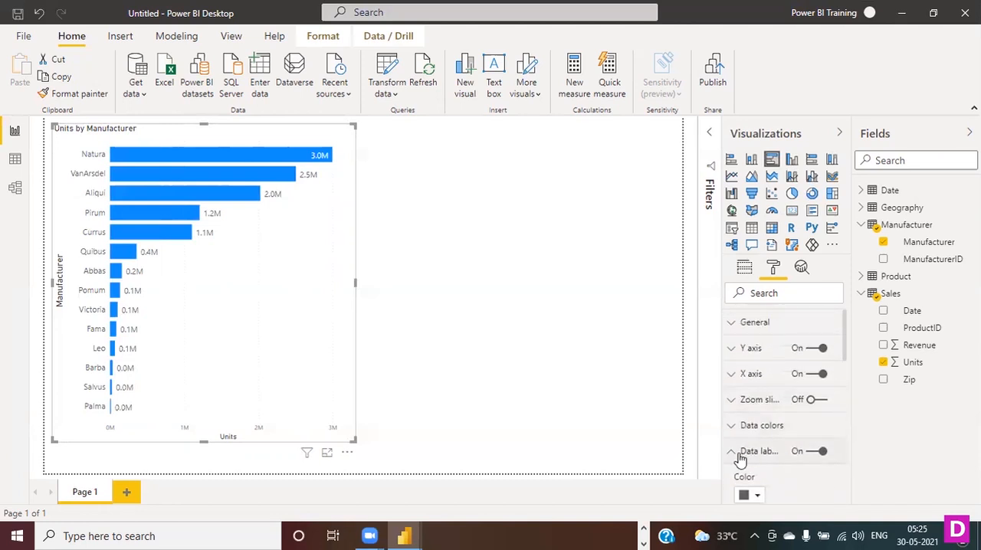
pyautogui.click(739, 455)
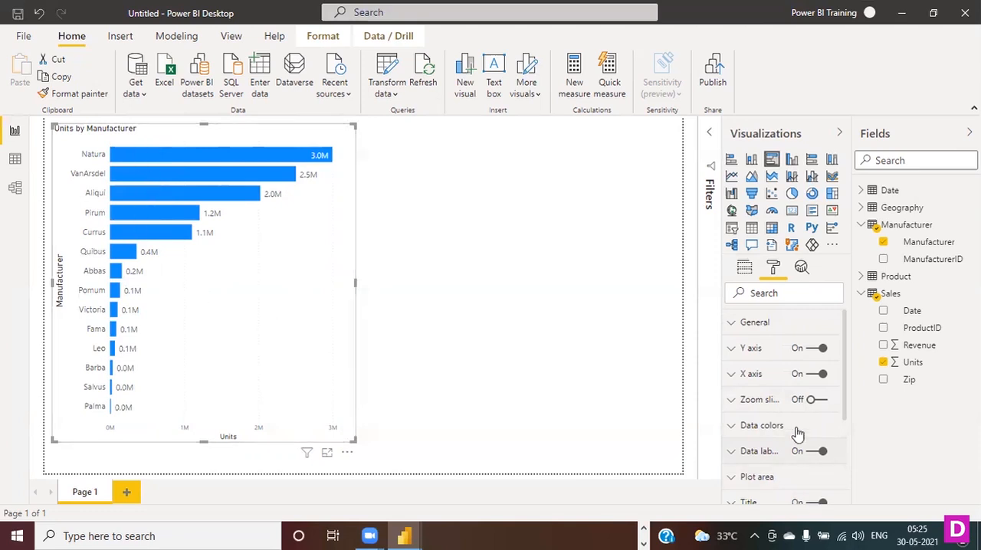
# - Turn on Show all under data colors to view the individual manufacturer colors, and turn it off again
pyautogui.click(733, 428)
pyautogui.scroll(-1, 810, 438)
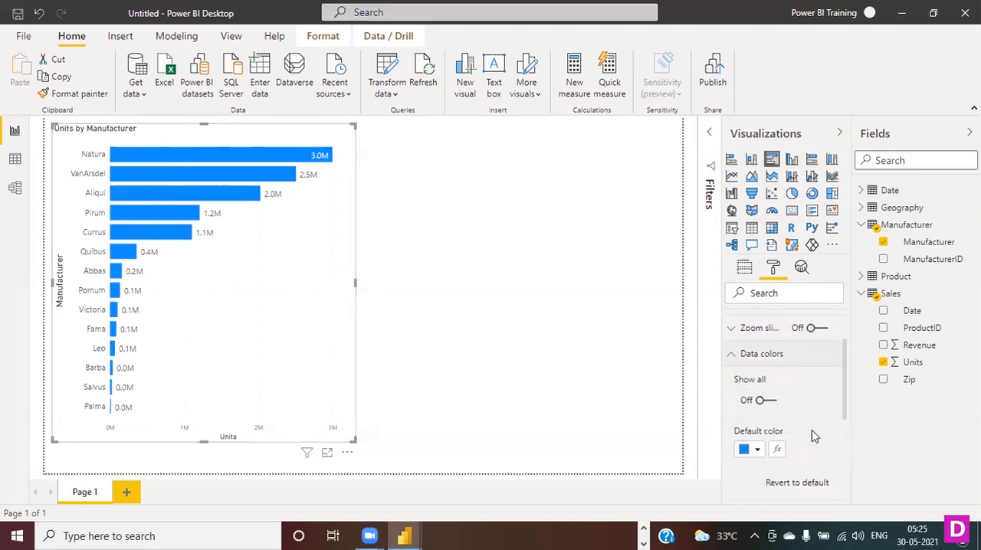
pyautogui.click(766, 400)
pyautogui.scroll(-3, 772, 439)
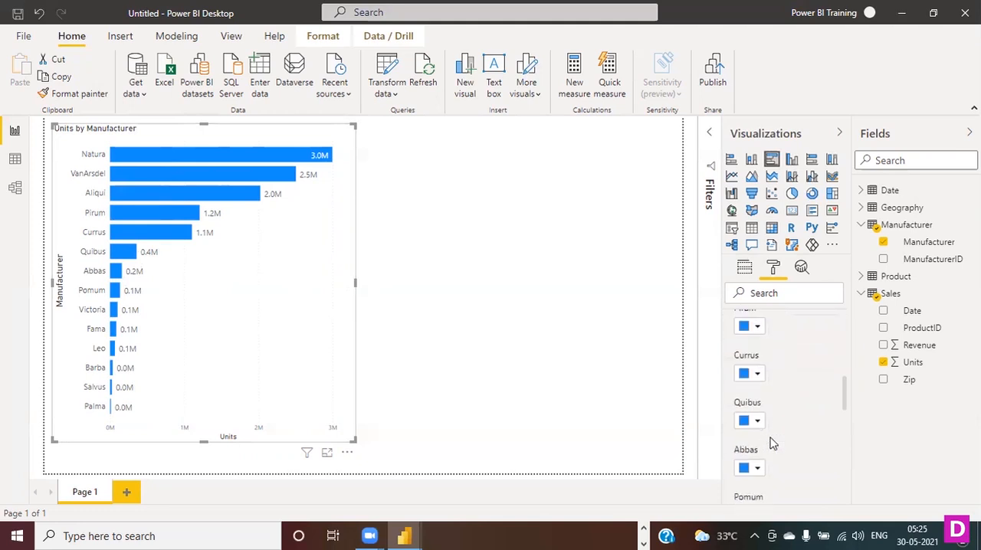
pyautogui.scroll(3, 773, 443)
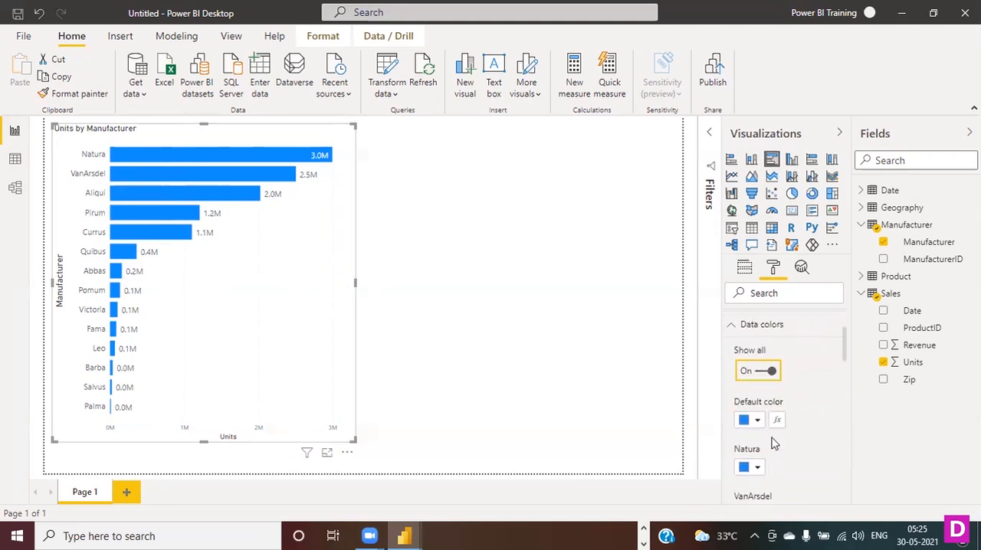
pyautogui.click(769, 400)
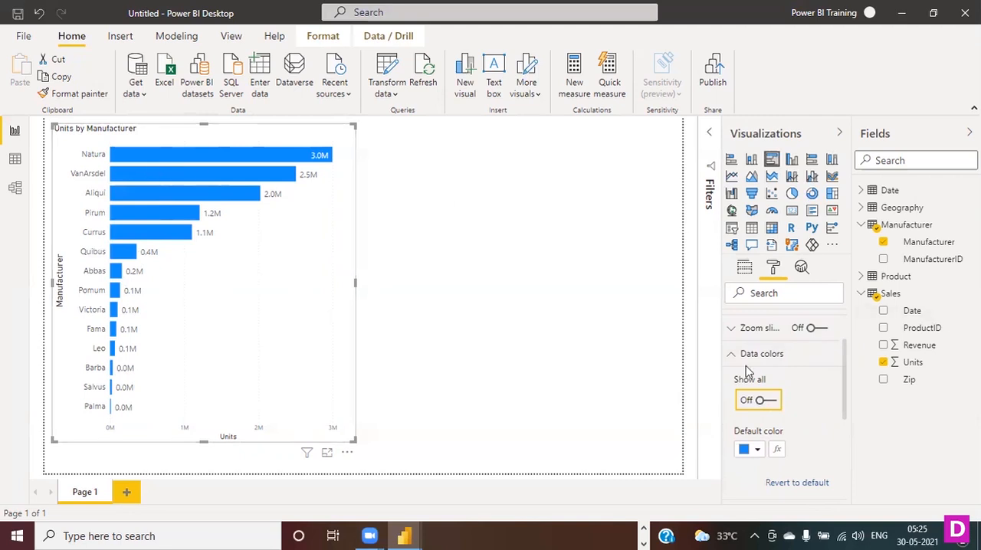
# - Set the default color of the bars to the custom light blue #10CFFF
pyautogui.scroll(-1, 793, 440)
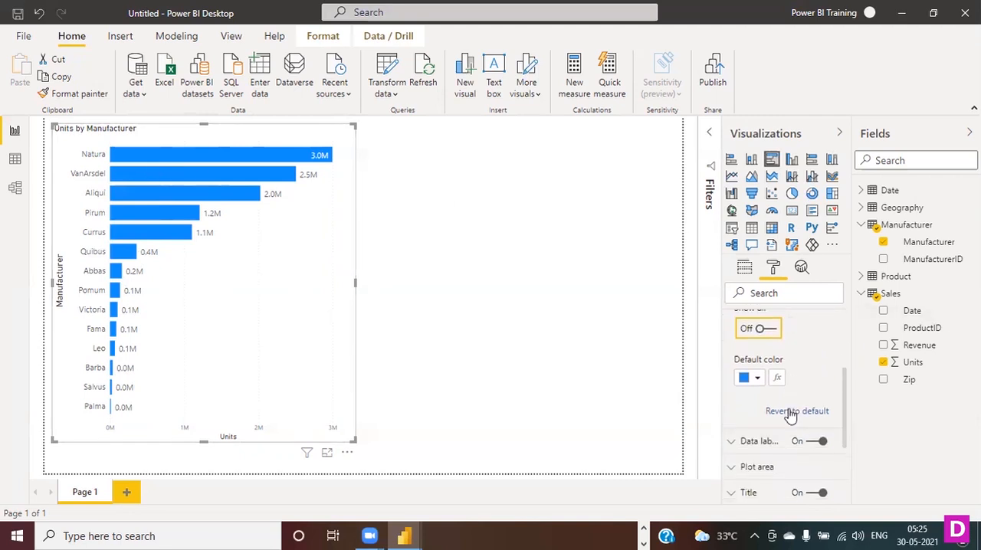
pyautogui.click(757, 378)
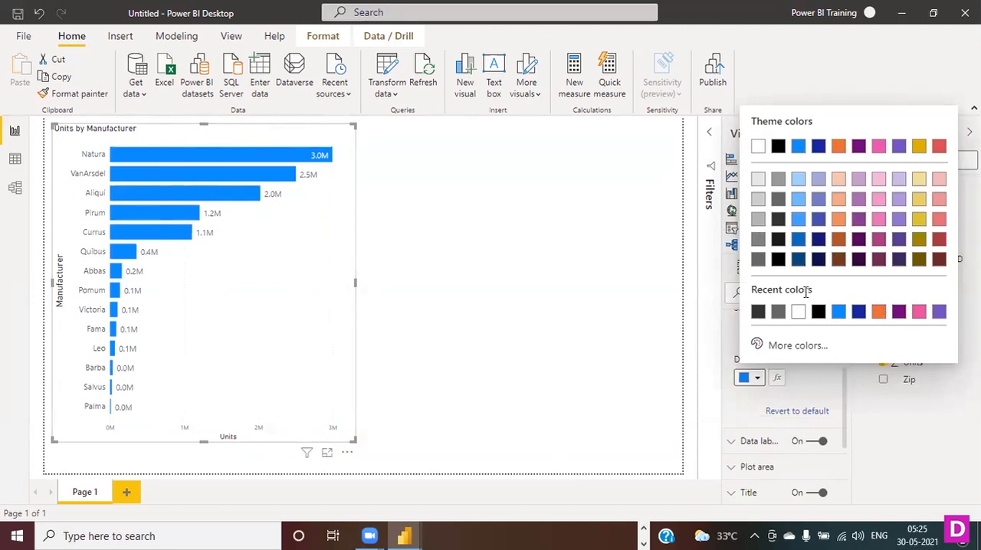
pyautogui.click(784, 350)
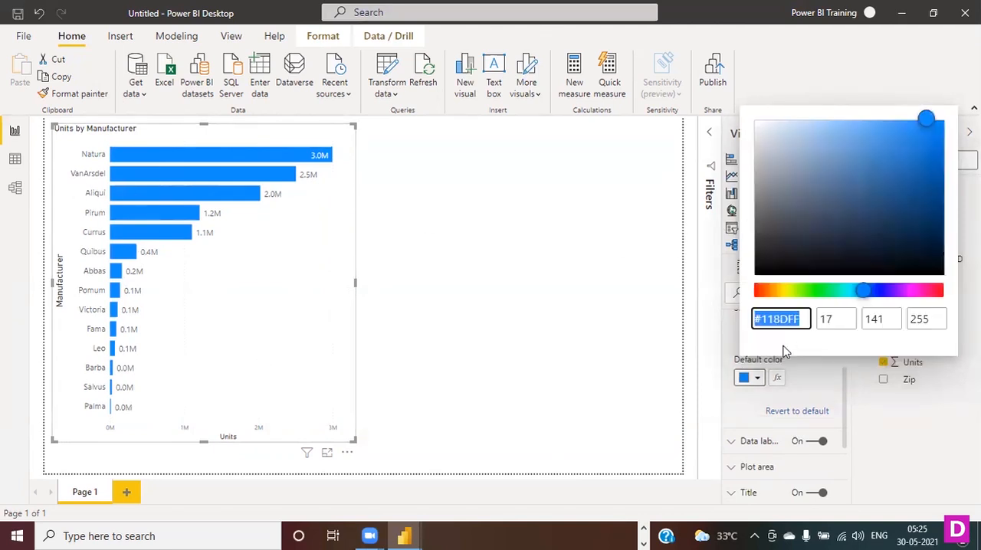
pyautogui.moveTo(812, 296); pyautogui.dragTo(855, 296)
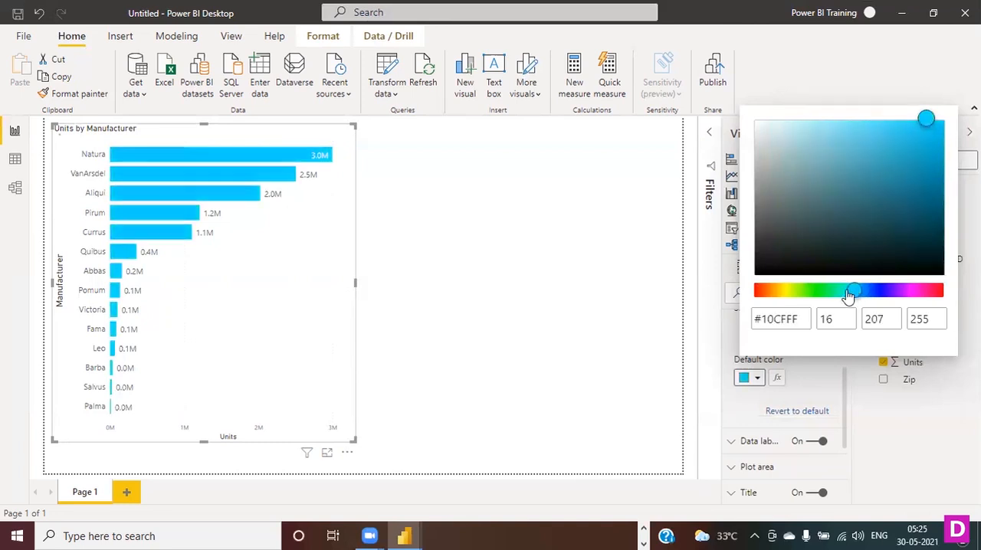
pyautogui.click(544, 270)
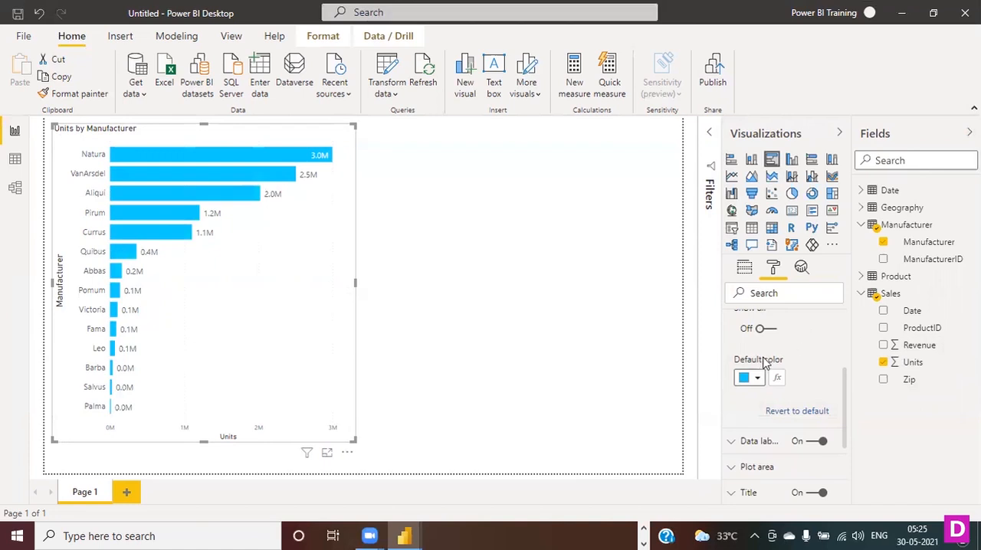
# - Adjust the bars' custom default color to #0FDFFF
pyautogui.scroll(-3, 763, 364)
pyautogui.scroll(4, 766, 363)
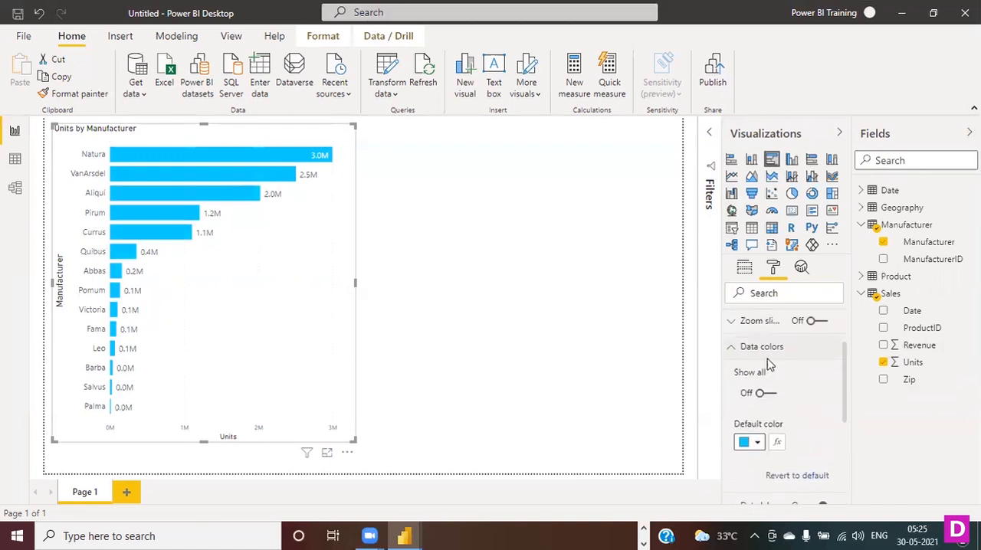
pyautogui.click(759, 445)
pyautogui.click(776, 408)
pyautogui.moveTo(859, 357); pyautogui.dragTo(854, 358)
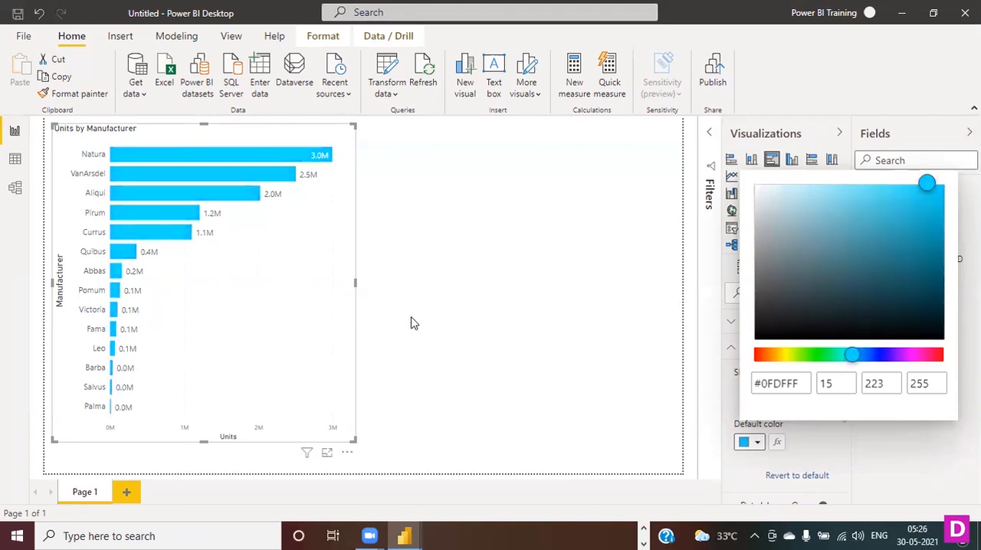
pyautogui.click(429, 305)
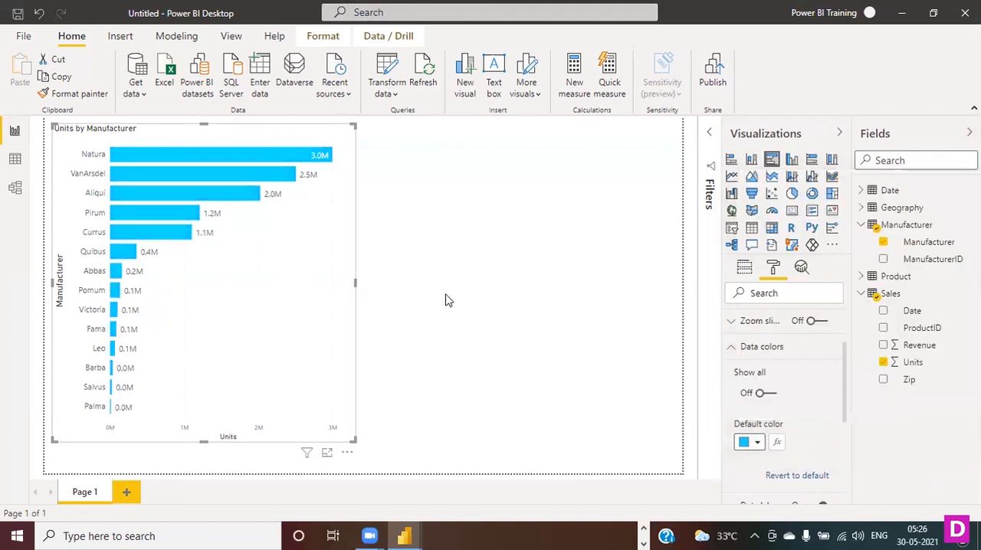
# - Close the data color settings and change the bar chart's title text to "Units by my Manufacturer"
pyautogui.click(735, 347)
pyautogui.scroll(-2, 805, 416)
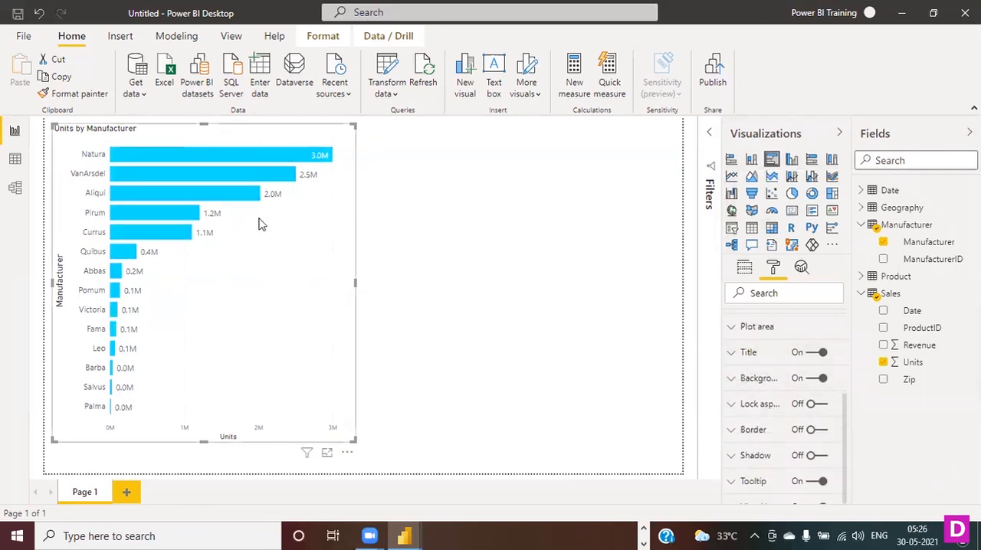
pyautogui.click(738, 354)
pyautogui.moveTo(738, 396); pyautogui.dragTo(812, 395)
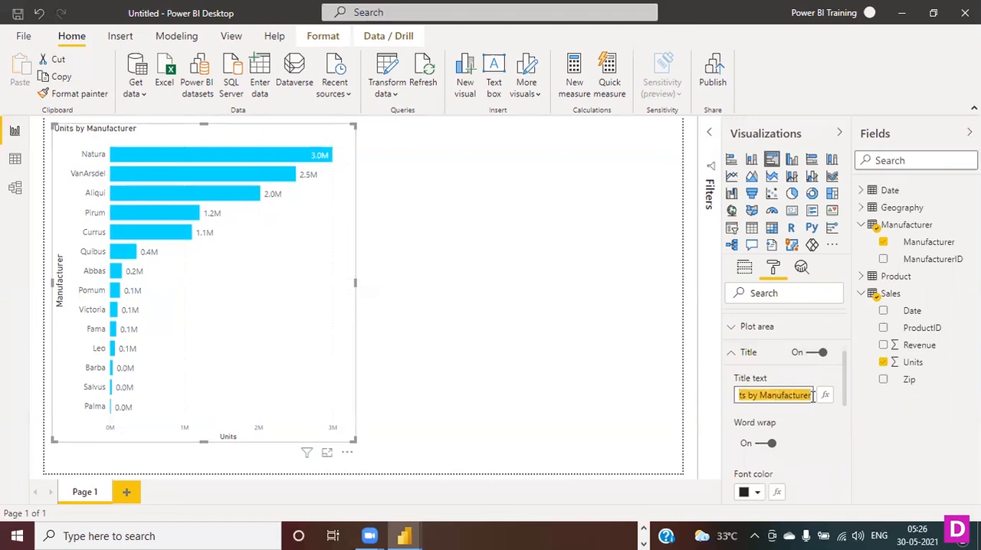
pyautogui.click(770, 396)
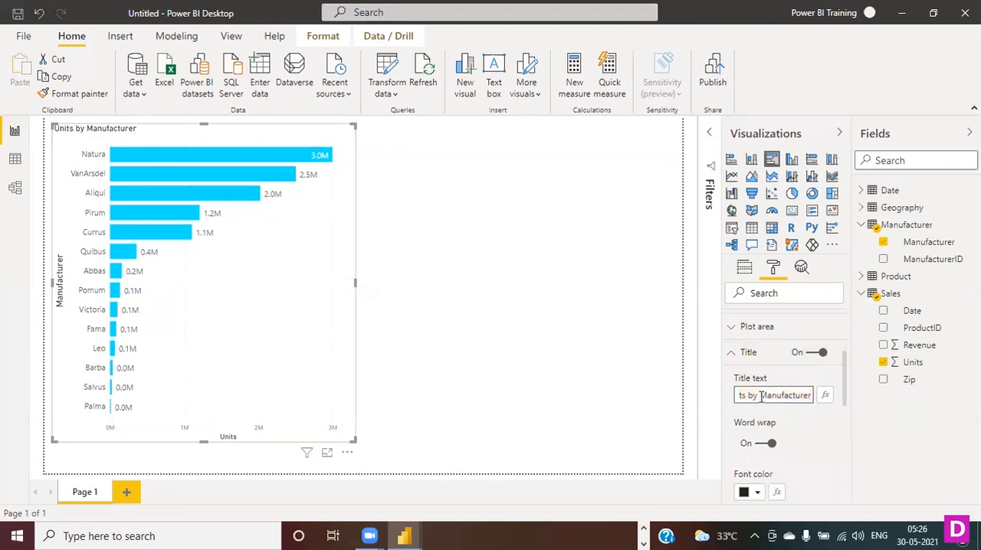
pyautogui.write('my')
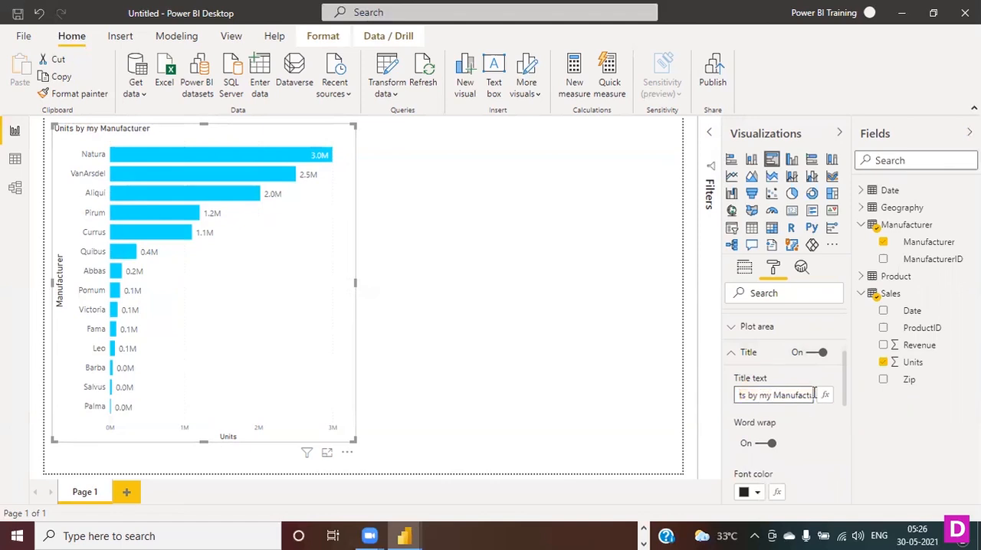
# - Set the bar chart title's text size to 16 pt and center its alignment
pyautogui.scroll(-3, 835, 480)
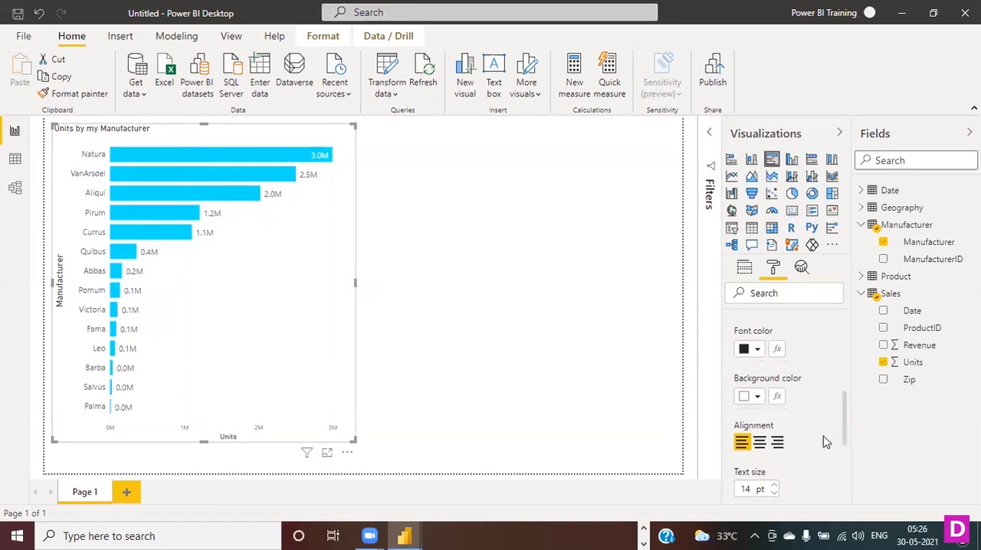
pyautogui.scroll(-2, 826, 438)
pyautogui.click(775, 415)
pyautogui.click(775, 415)
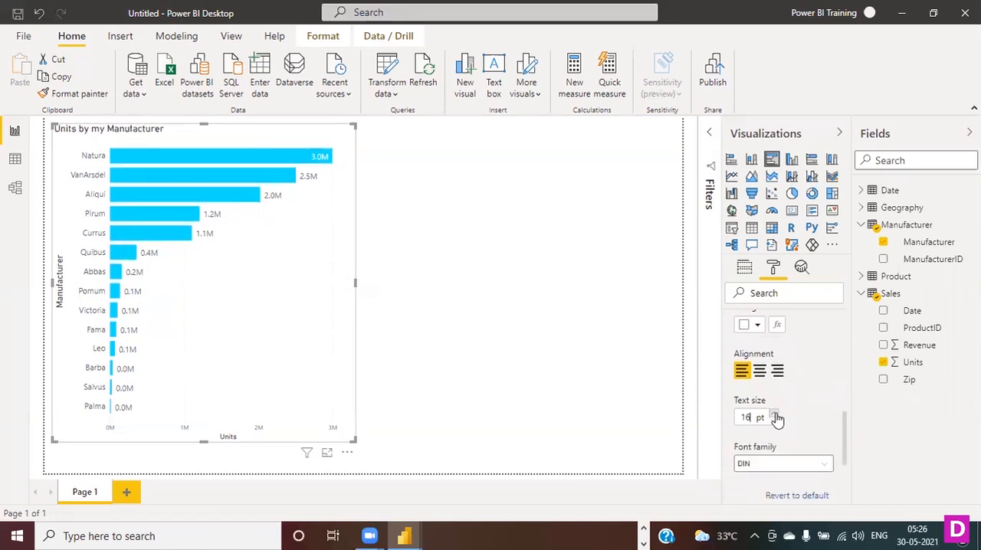
pyautogui.click(760, 373)
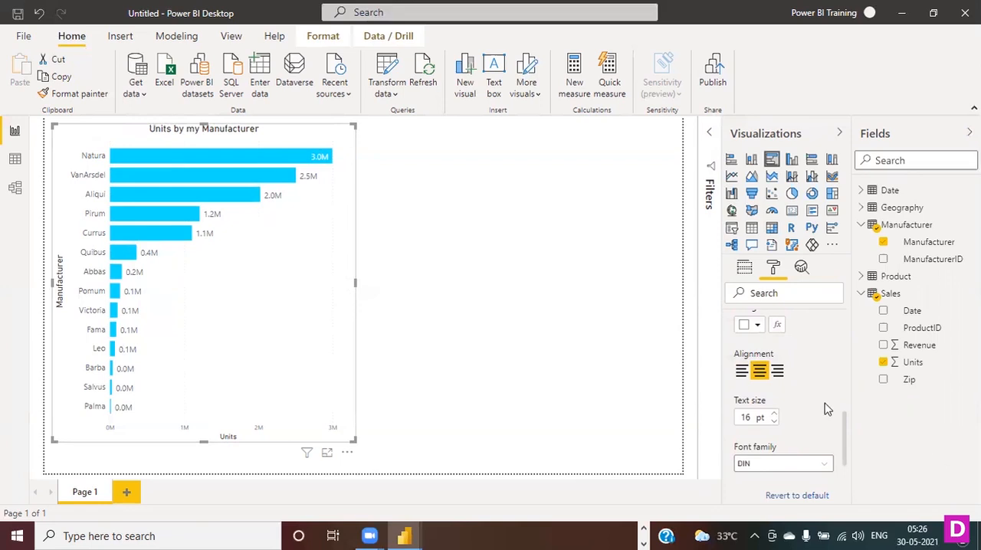
# - Examine the bar chart's background color and transparency settings, leaving them as they are
pyautogui.scroll(-3, 826, 410)
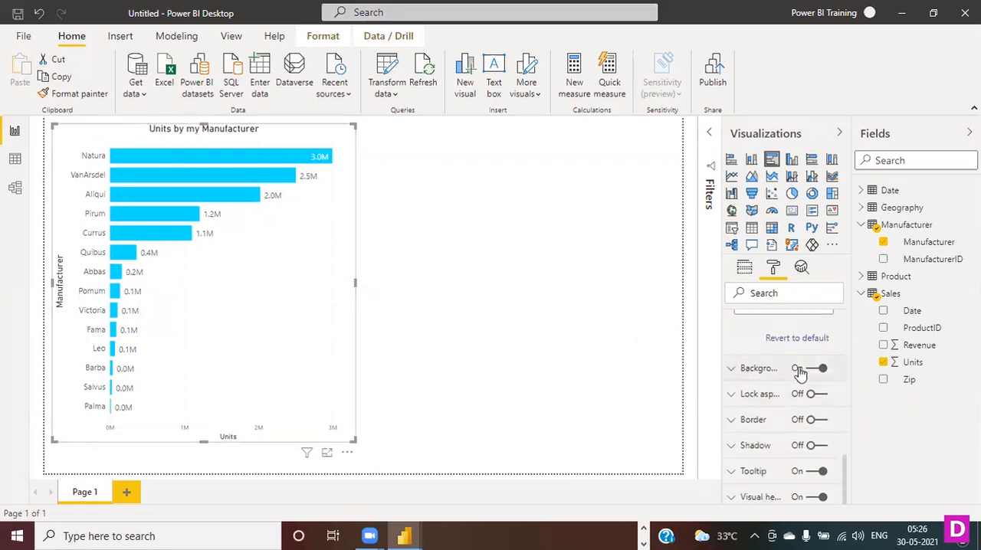
pyautogui.click(742, 374)
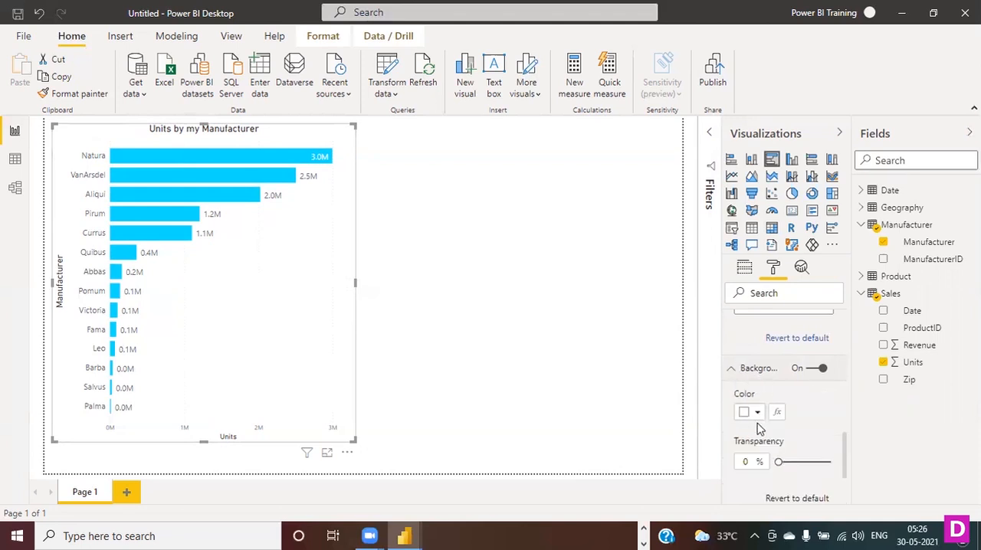
pyautogui.click(744, 374)
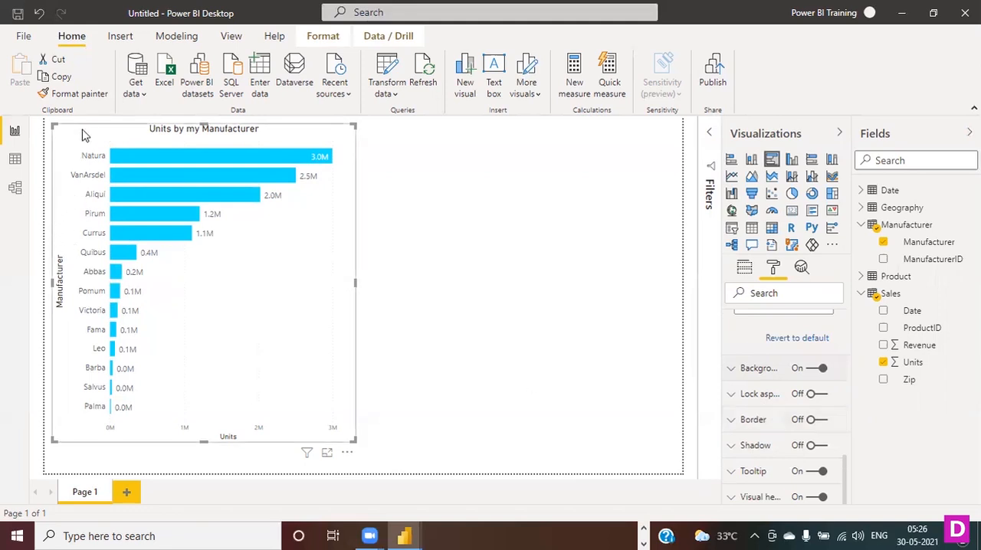
# - Turn on the bar chart's border and set its color to dark gray from the theme colors
pyautogui.click(426, 232)
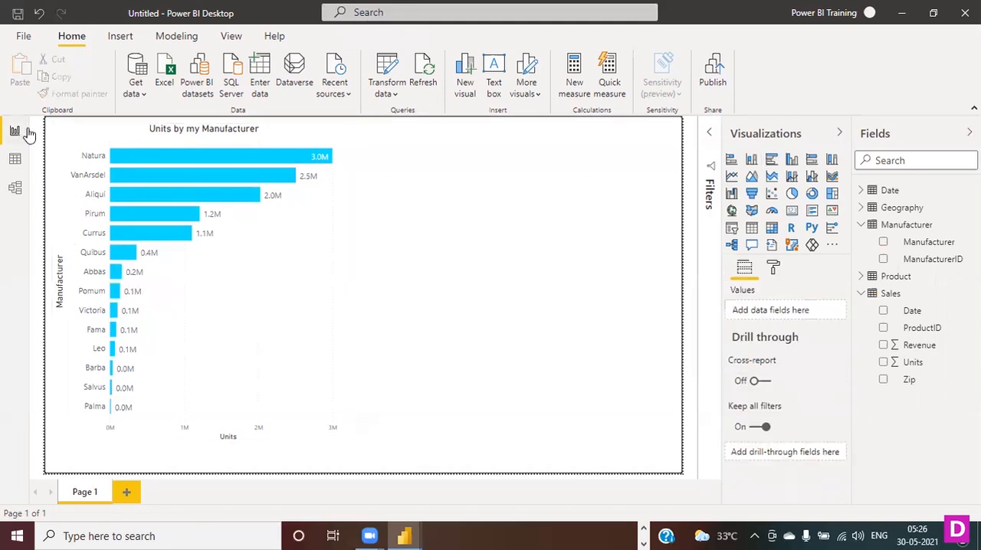
pyautogui.click(86, 139)
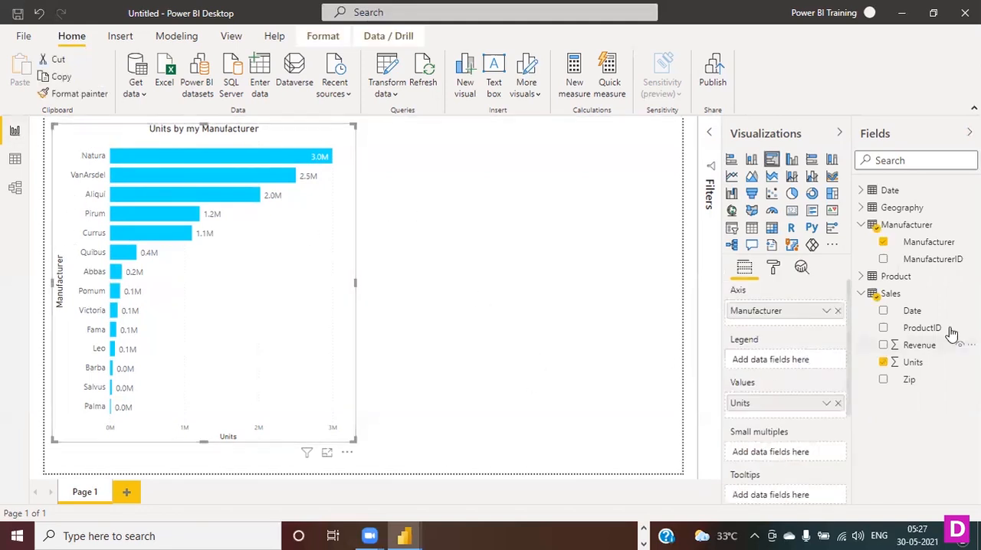
pyautogui.click(773, 266)
pyautogui.scroll(-4, 767, 383)
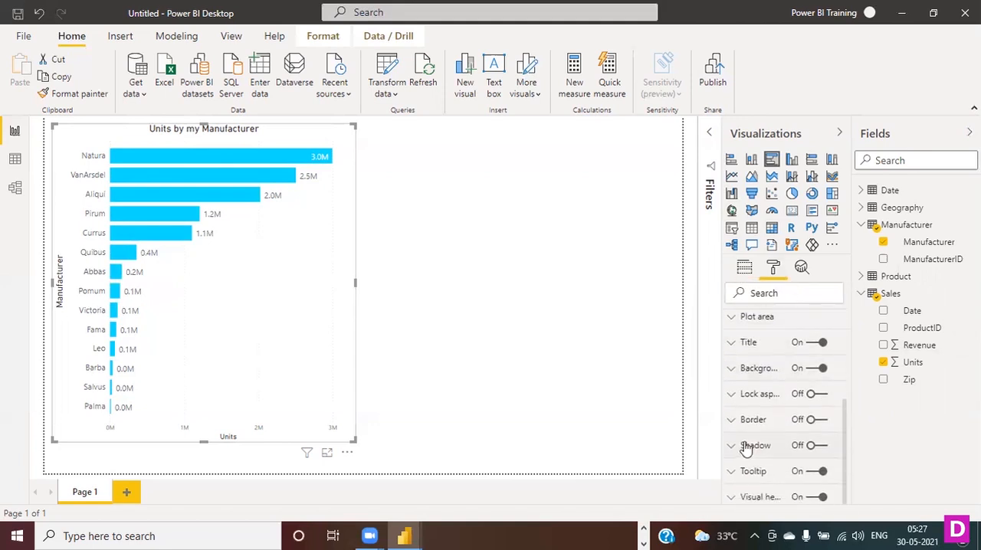
pyautogui.click(812, 420)
pyautogui.click(745, 420)
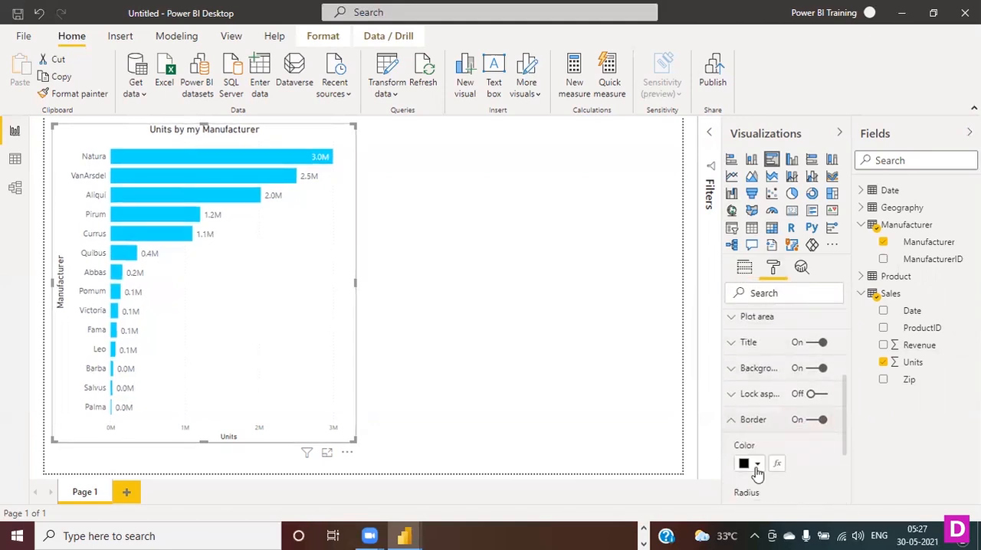
pyautogui.click(756, 464)
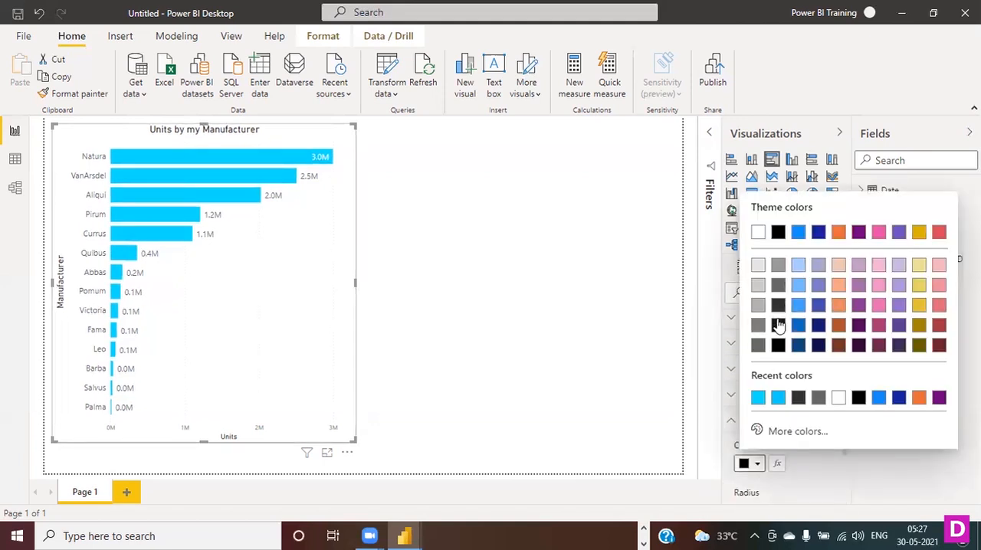
pyautogui.click(778, 285)
# - Set the bar chart's border radius to 2 px and nudge the chart slightly on the page
pyautogui.scroll(-3, 805, 406)
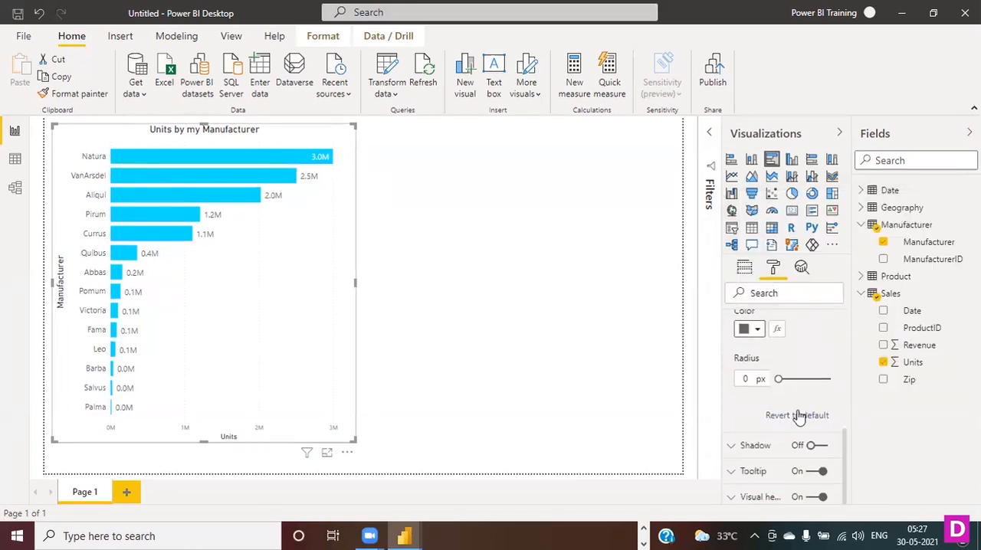
pyautogui.moveTo(778, 379); pyautogui.dragTo(781, 379)
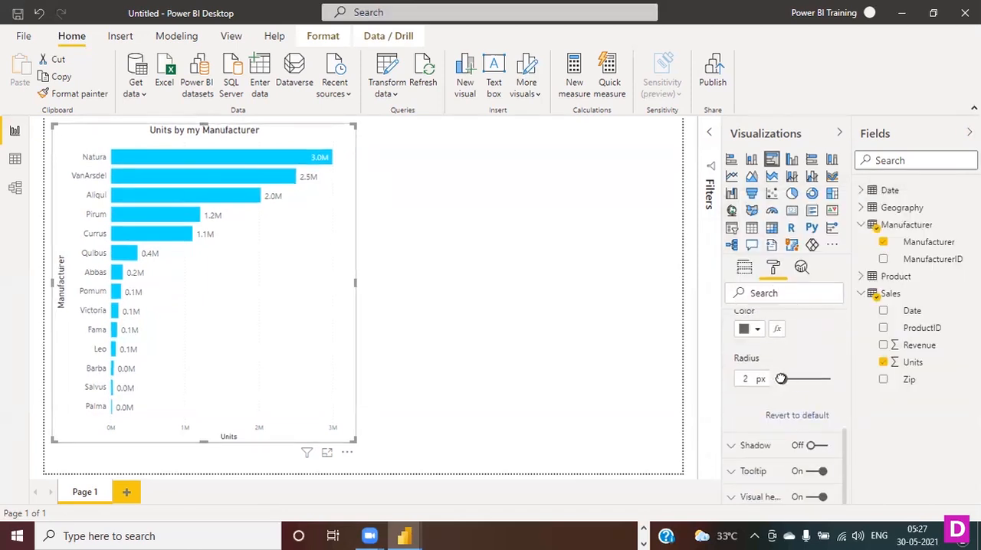
pyautogui.click(479, 411)
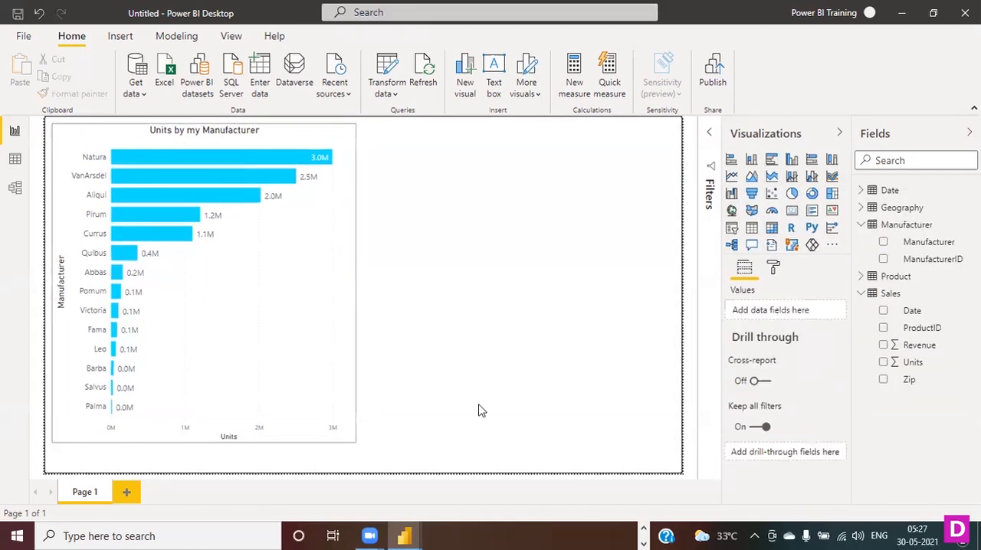
pyautogui.click(107, 132)
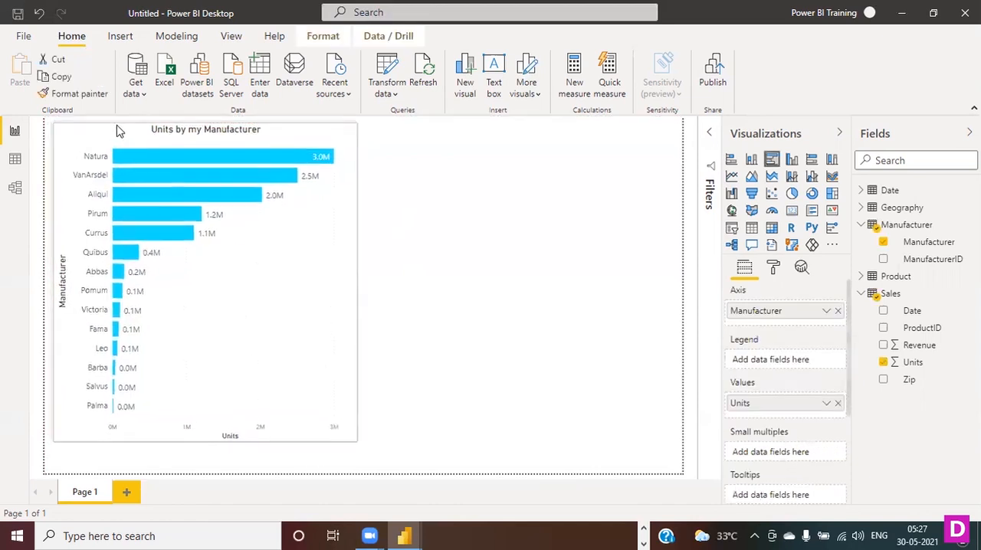
pyautogui.moveTo(118, 131); pyautogui.dragTo(116, 132)
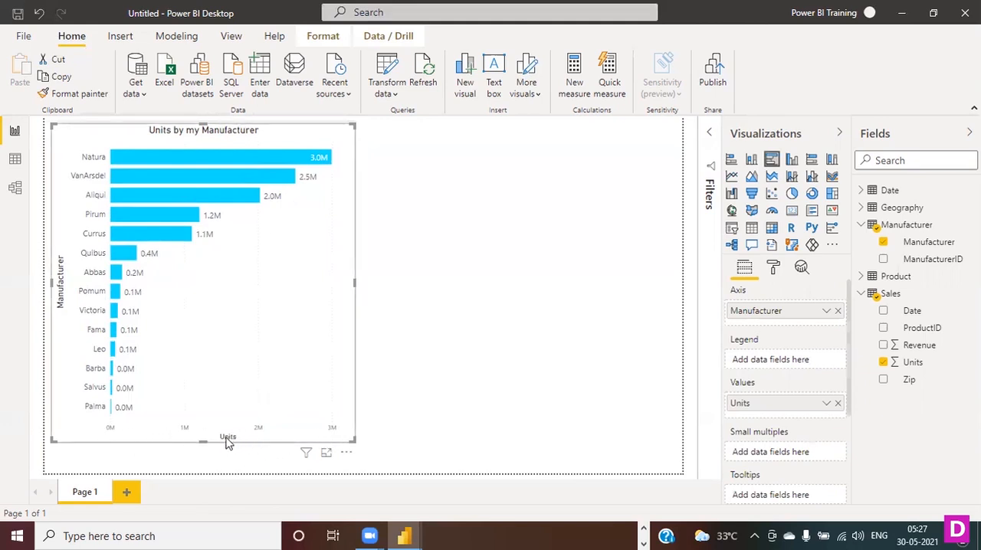
# - Set the text size of the bar chart's X axis labels to 12 pt
pyautogui.click(773, 273)
pyautogui.click(735, 374)
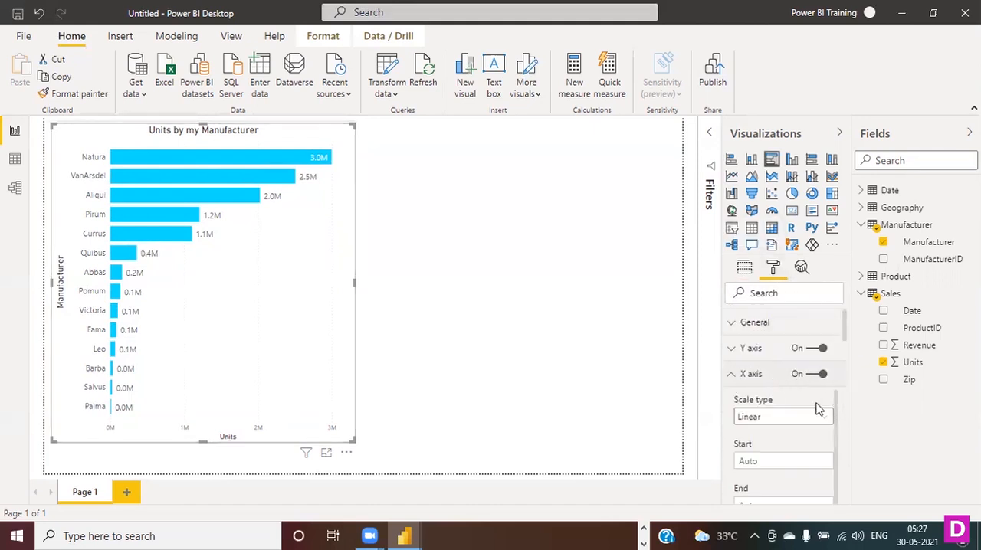
pyautogui.scroll(-1, 812, 414)
pyautogui.scroll(-3, 808, 429)
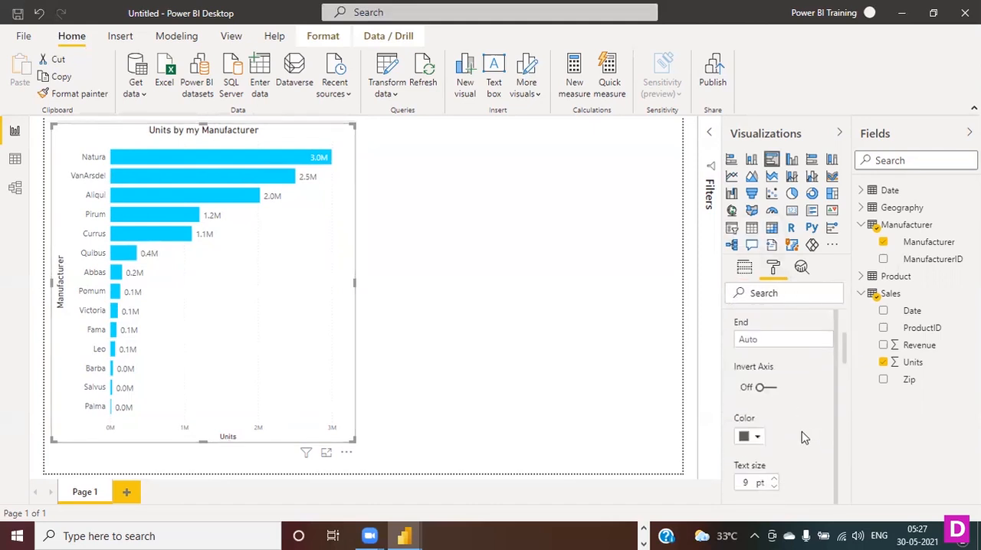
pyautogui.scroll(-1, 802, 434)
pyautogui.click(756, 367)
pyautogui.click(788, 397)
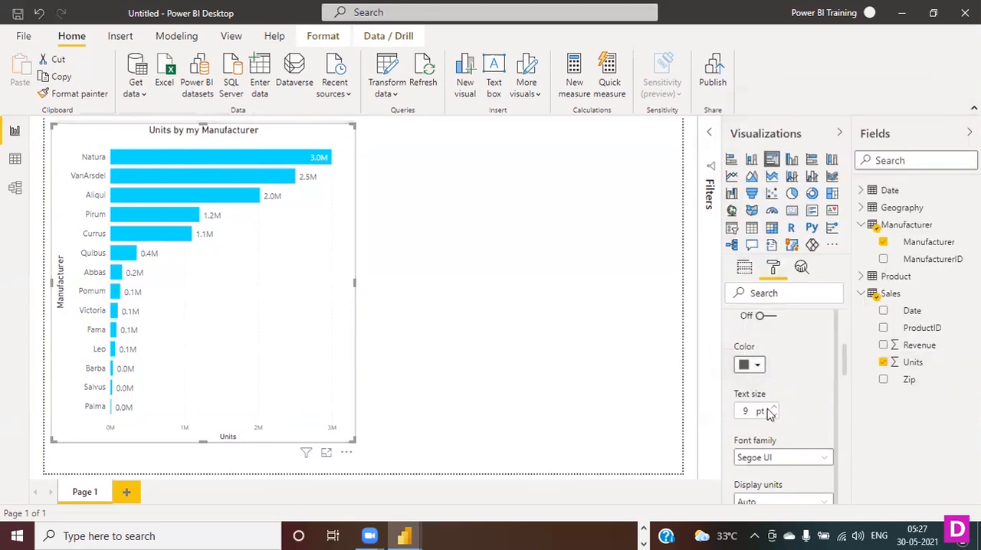
pyautogui.click(773, 408)
pyautogui.click(774, 409)
pyautogui.click(774, 409)
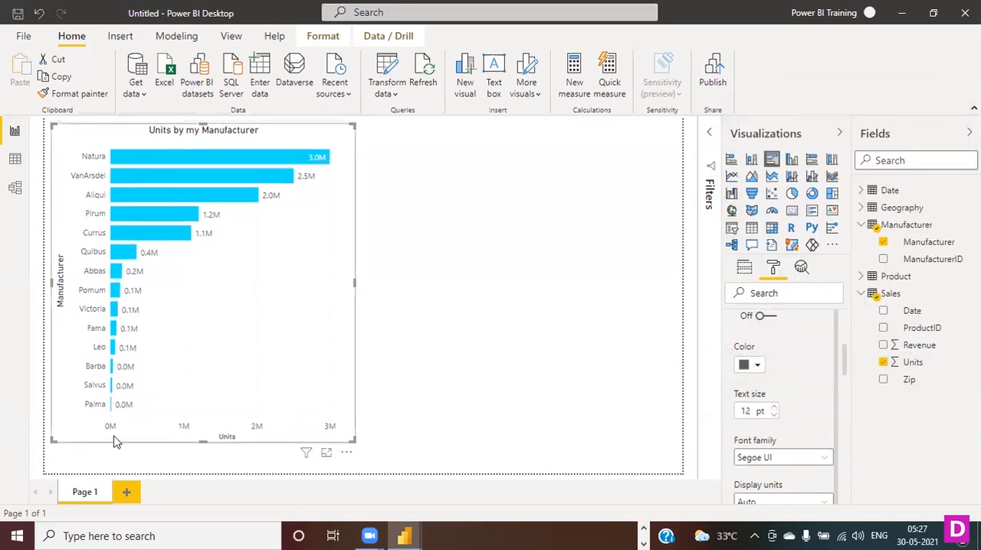
# - Set the X axis title's text size to 14 pt, review the gridline settings and deselect the bar chart
pyautogui.scroll(-6, 827, 456)
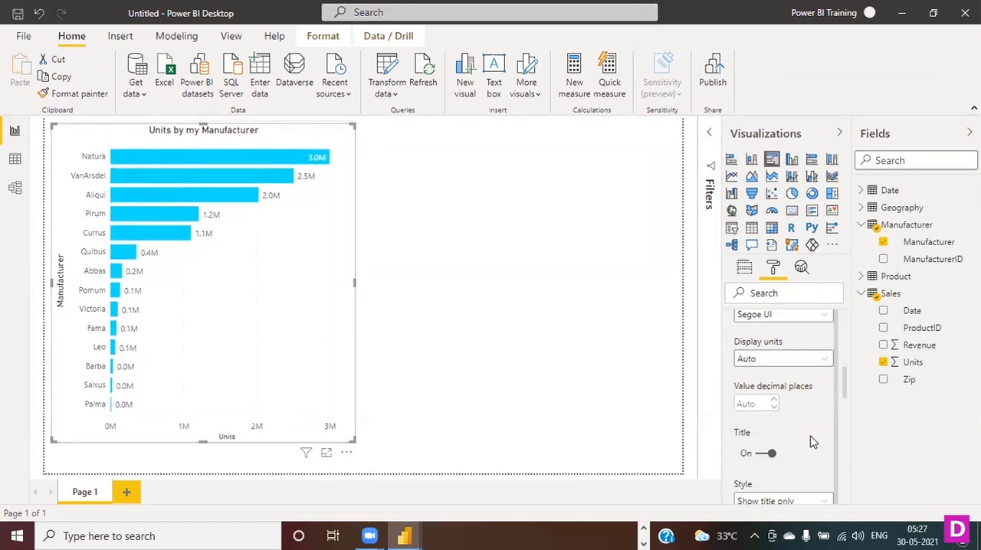
pyautogui.scroll(-2, 812, 438)
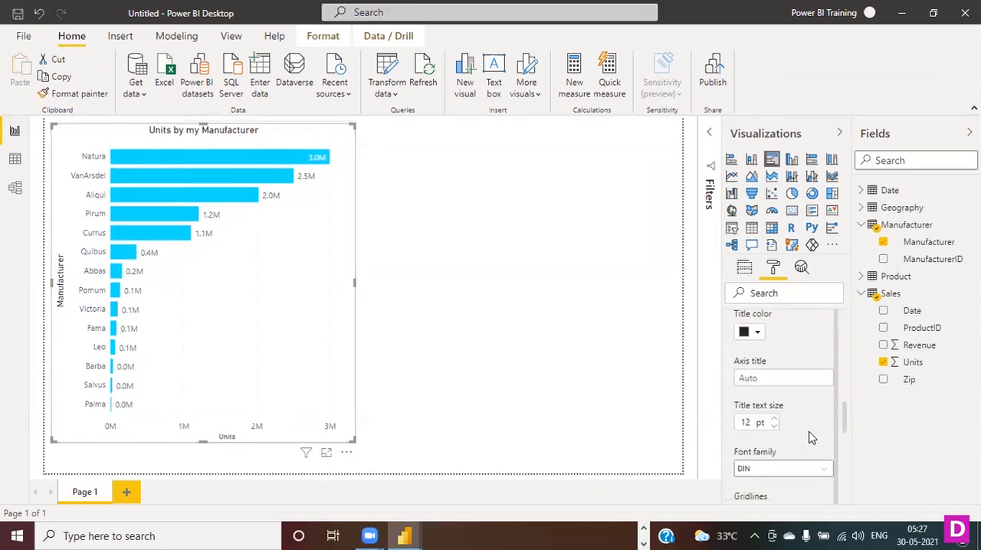
pyautogui.scroll(-2, 793, 396)
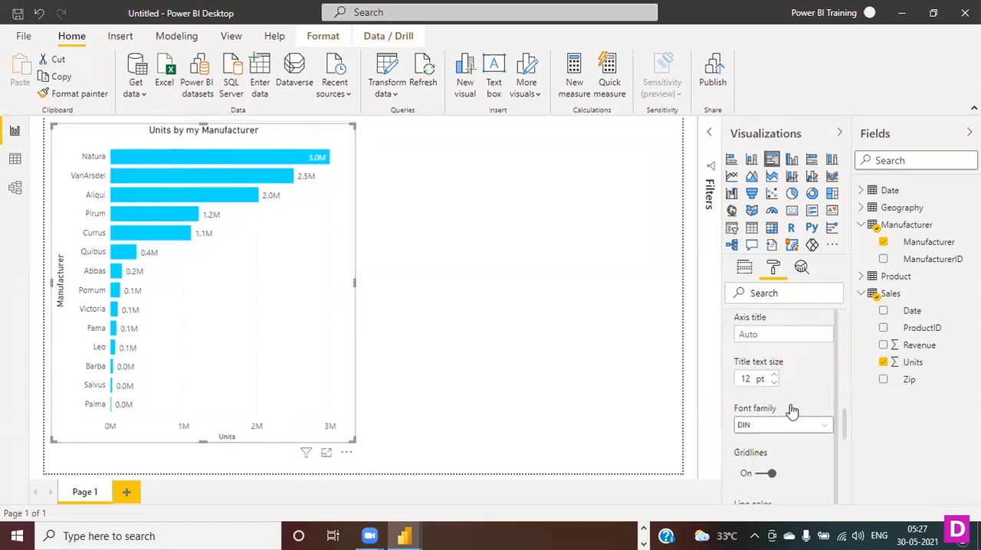
pyautogui.click(773, 348)
pyautogui.click(773, 347)
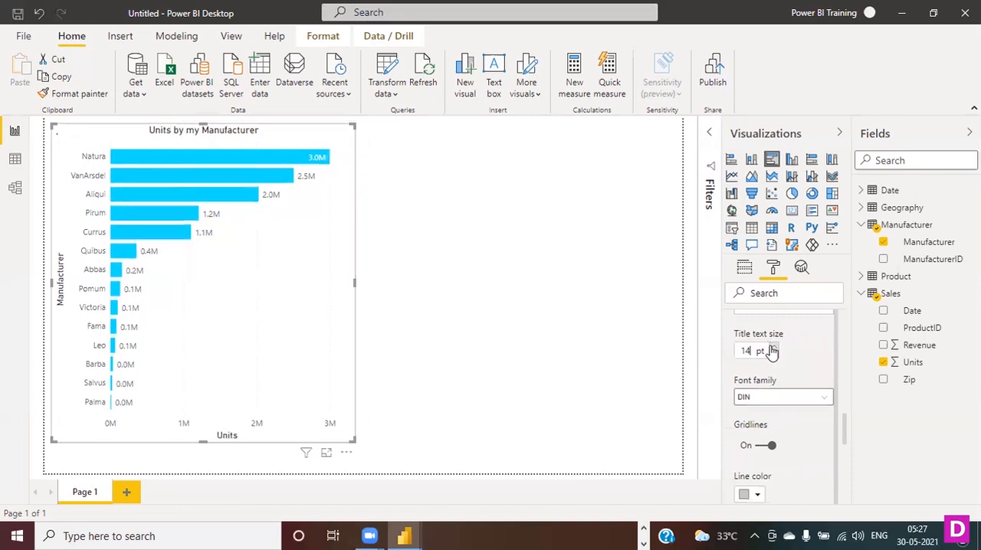
pyautogui.scroll(-4, 773, 431)
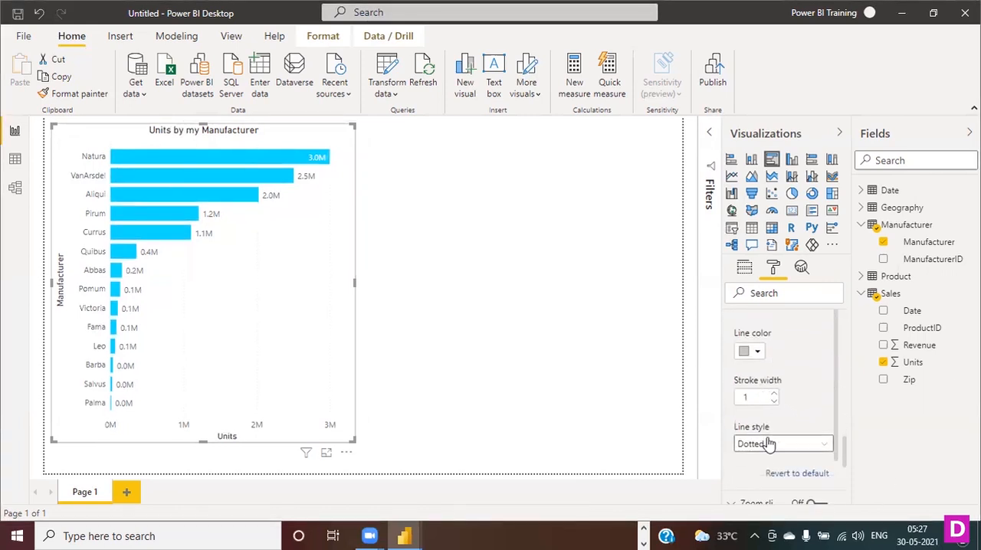
pyautogui.click(456, 391)
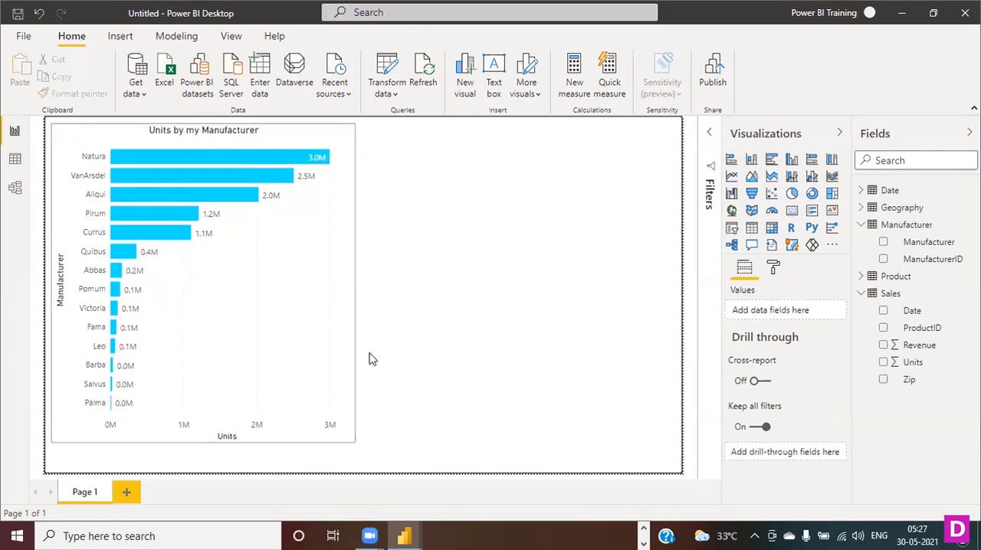
# - Narrow the bar chart slightly from its right edge and deselect it
pyautogui.click(128, 132)
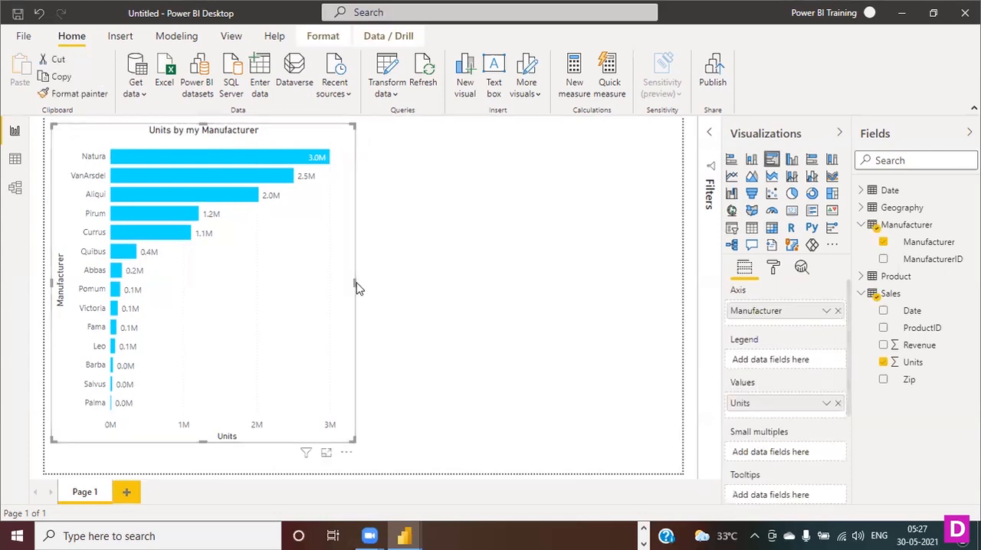
pyautogui.moveTo(355, 287); pyautogui.dragTo(335, 285)
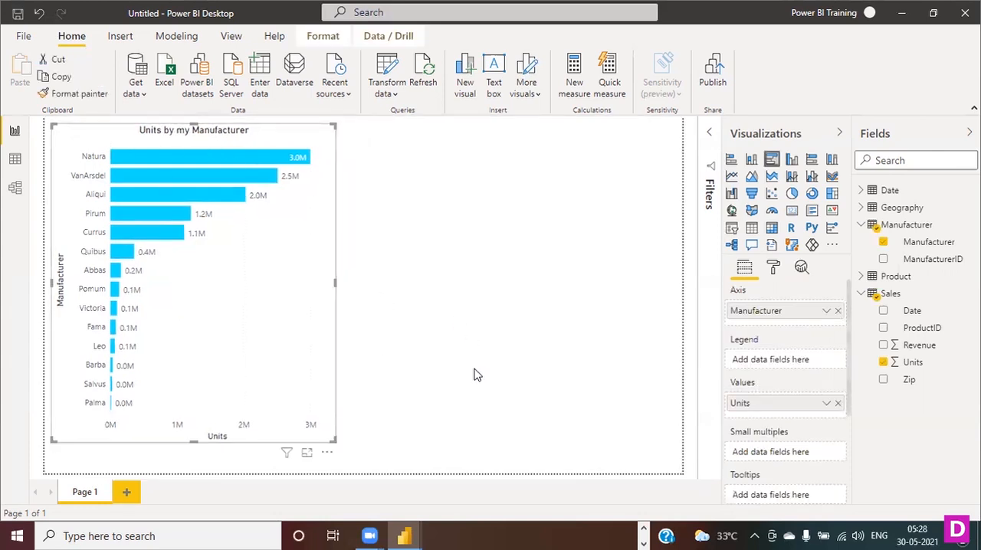
pyautogui.click(428, 354)
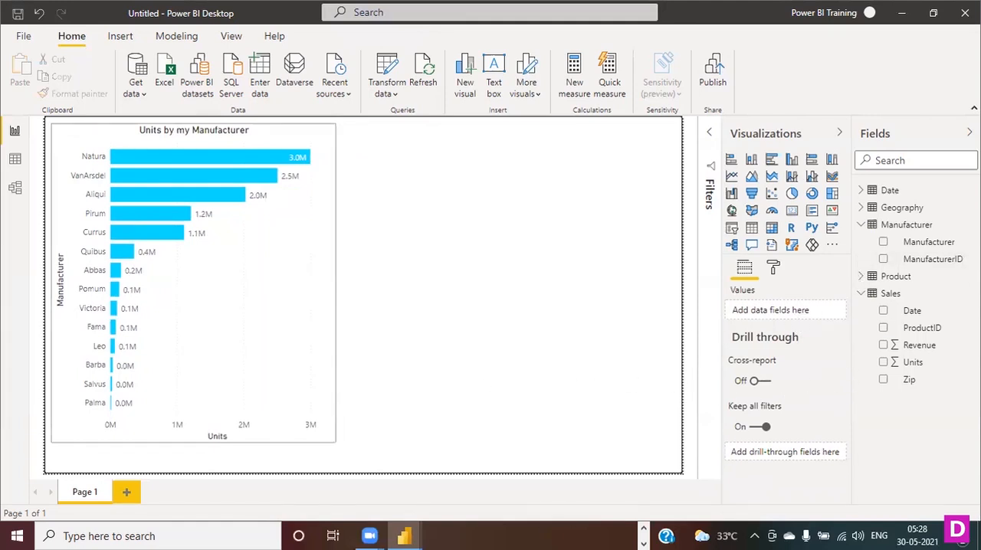
# - Add an empty clustered column chart beside the bar chart, shortening it to the page's upper half and widening it toward the right margin
pyautogui.click(792, 161)
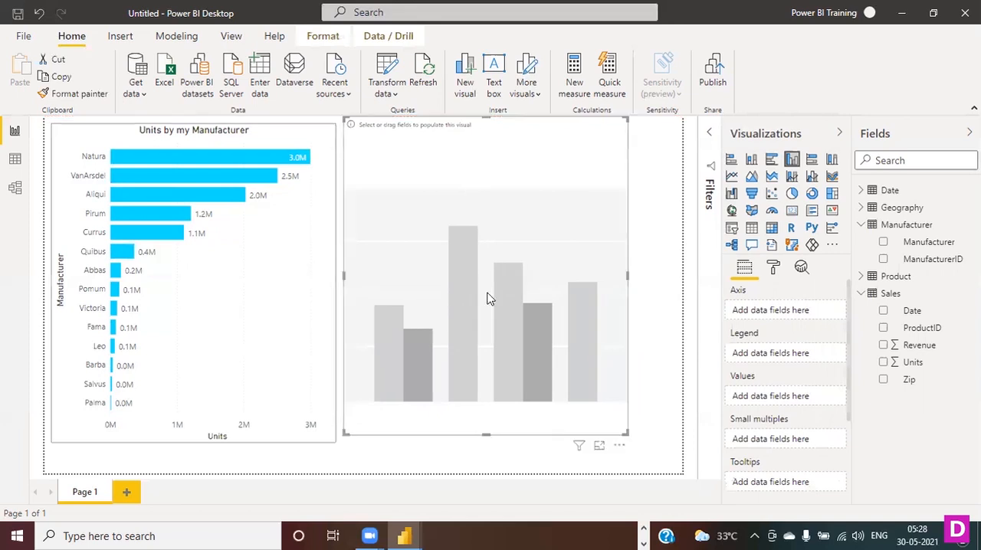
pyautogui.moveTo(485, 434); pyautogui.dragTo(493, 260)
pyautogui.moveTo(623, 258); pyautogui.dragTo(666, 254)
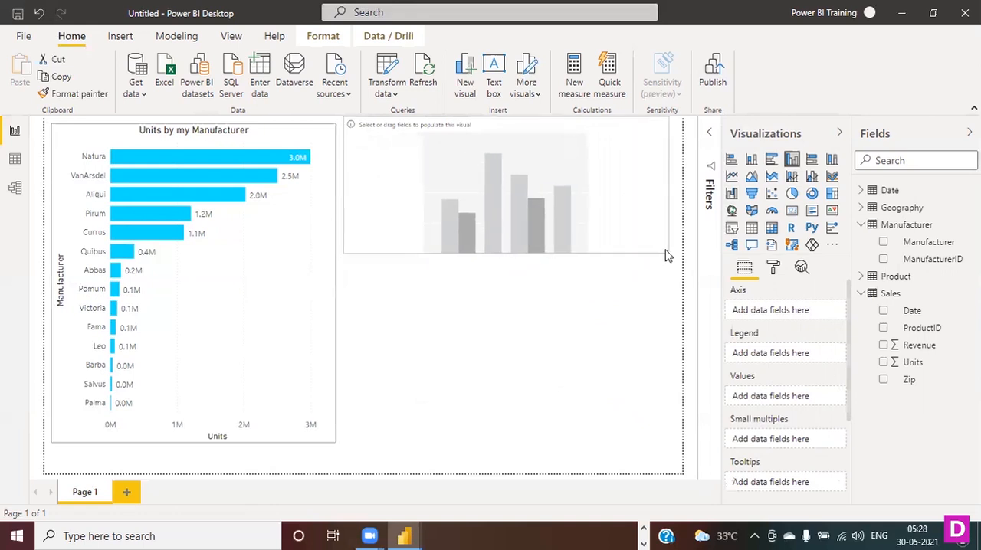
# - Align the empty column chart beside the bar chart, widen it and plot Revenue by Manufacturer in it
pyautogui.moveTo(345, 251); pyautogui.dragTo(355, 245)
pyautogui.moveTo(376, 138); pyautogui.dragTo(365, 149)
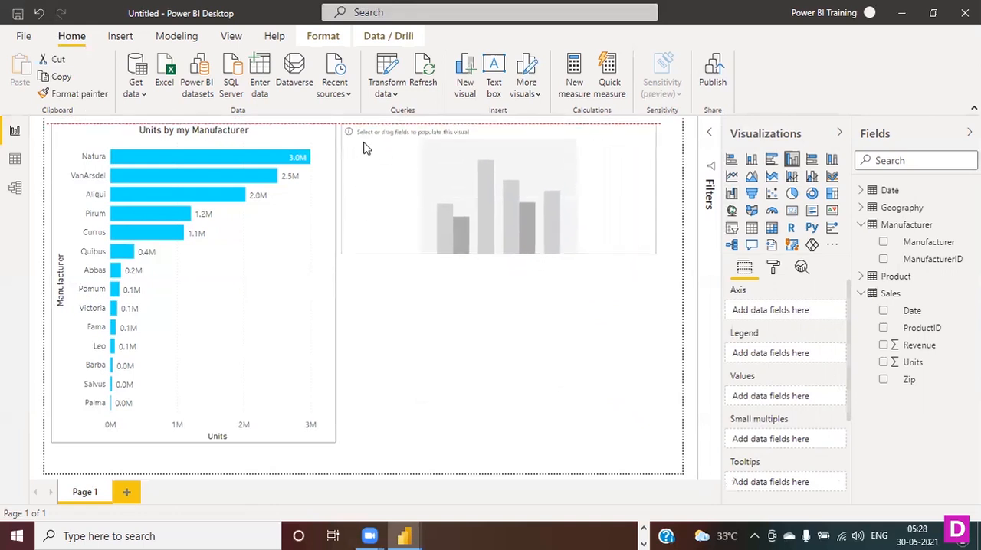
pyautogui.moveTo(657, 189); pyautogui.dragTo(669, 195)
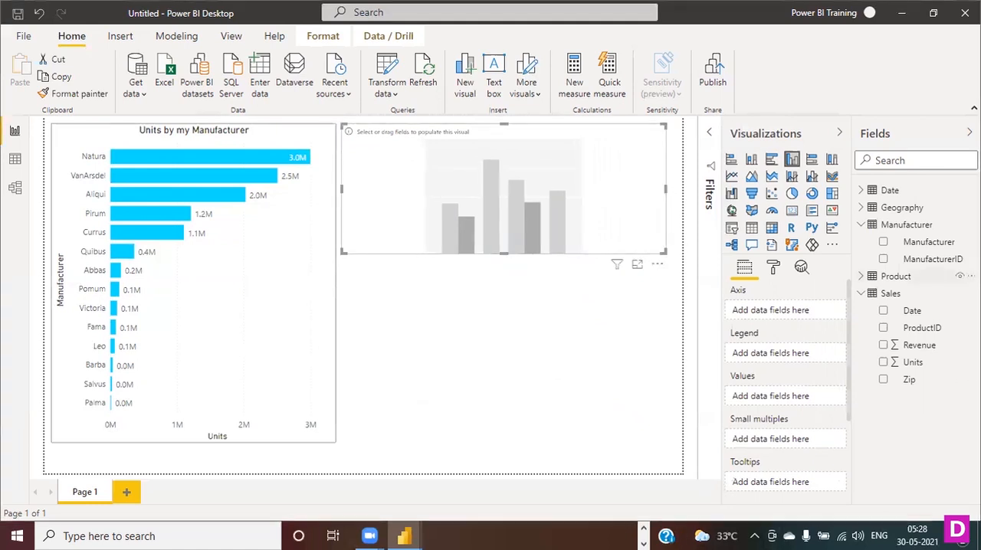
pyautogui.click(883, 345)
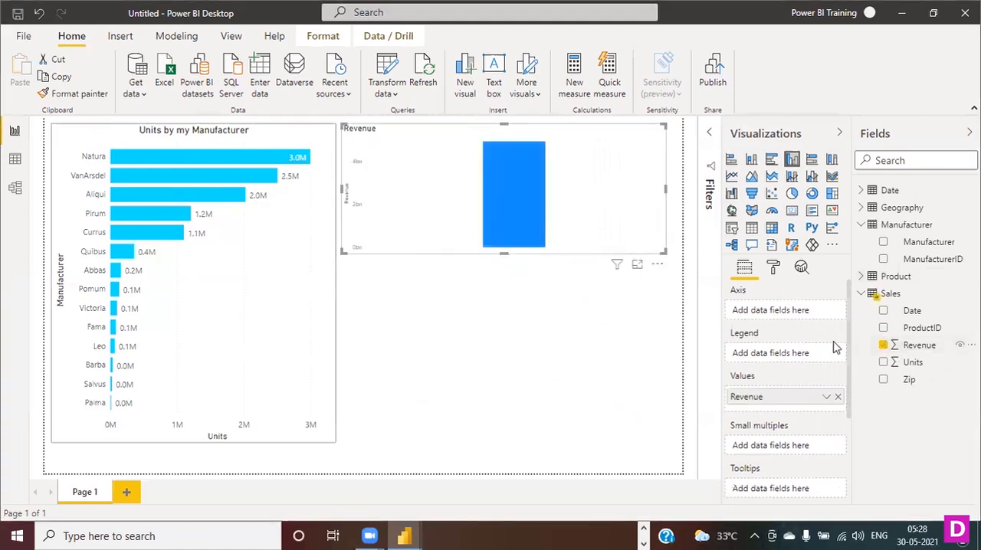
pyautogui.click(883, 242)
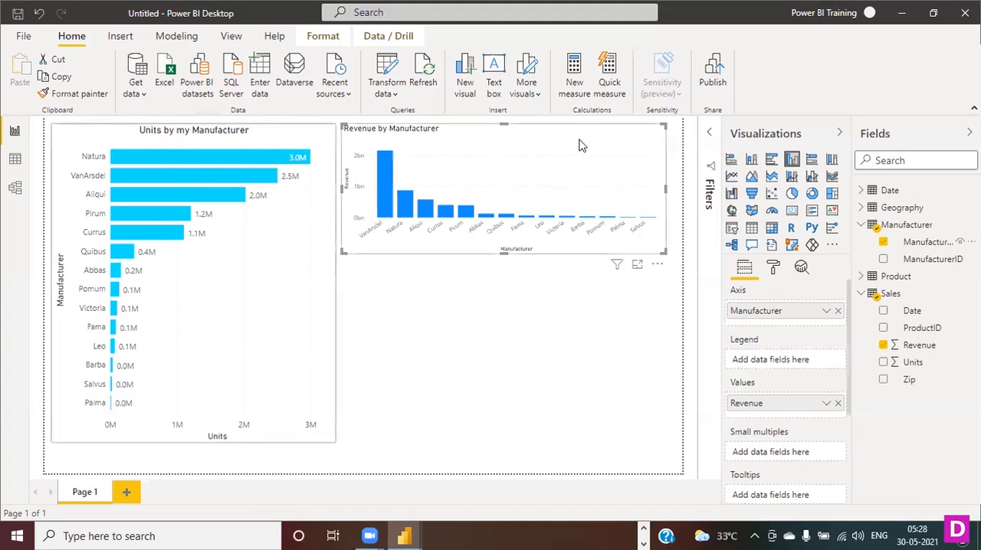
# - Replace the column chart with a copy of the bar chart, placed beside the original and shortened to the page's upper part
pyautogui.press('Delete')
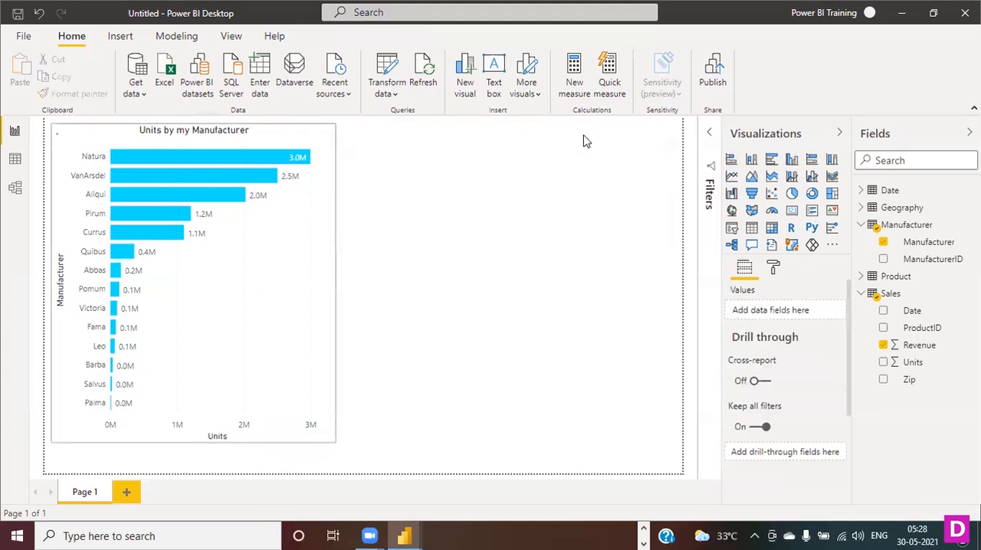
pyautogui.click(278, 134)
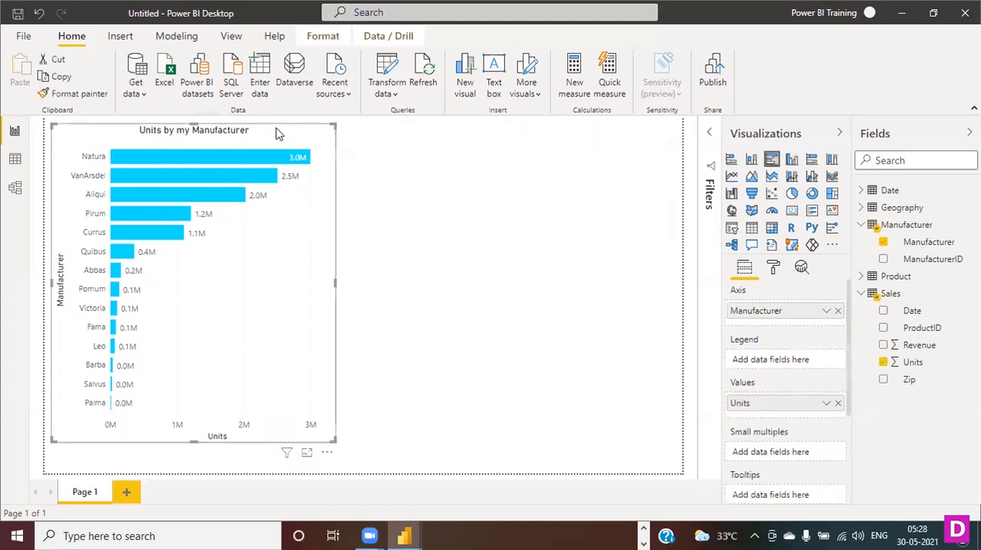
pyautogui.hotkey('ctrl', 'c')
pyautogui.hotkey('ctrl', 'v')
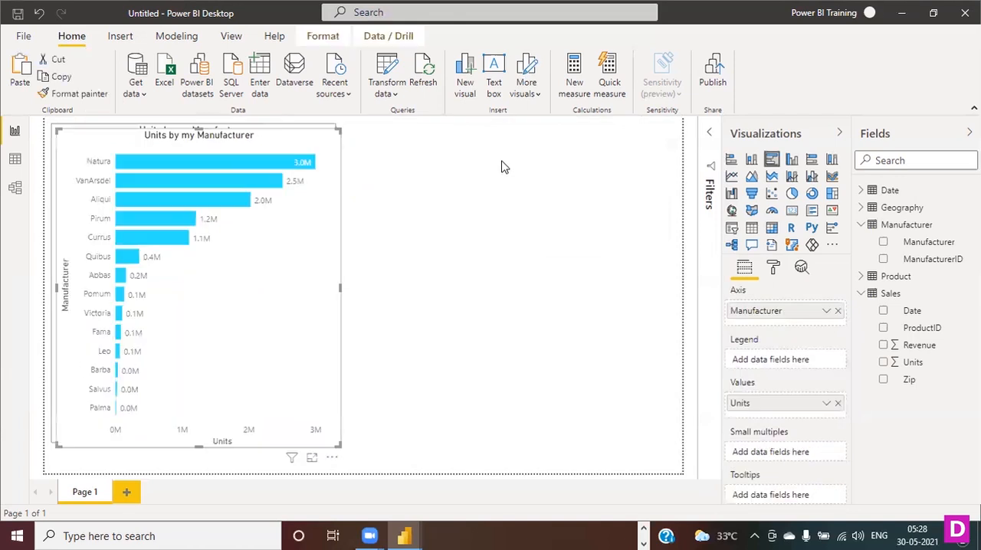
pyautogui.moveTo(263, 147); pyautogui.dragTo(565, 139)
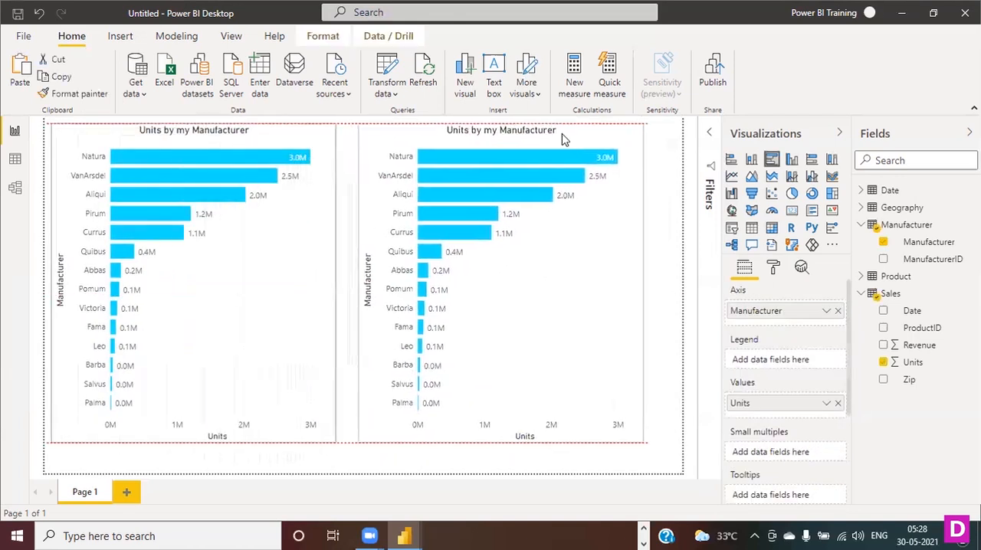
pyautogui.moveTo(499, 442); pyautogui.dragTo(502, 247)
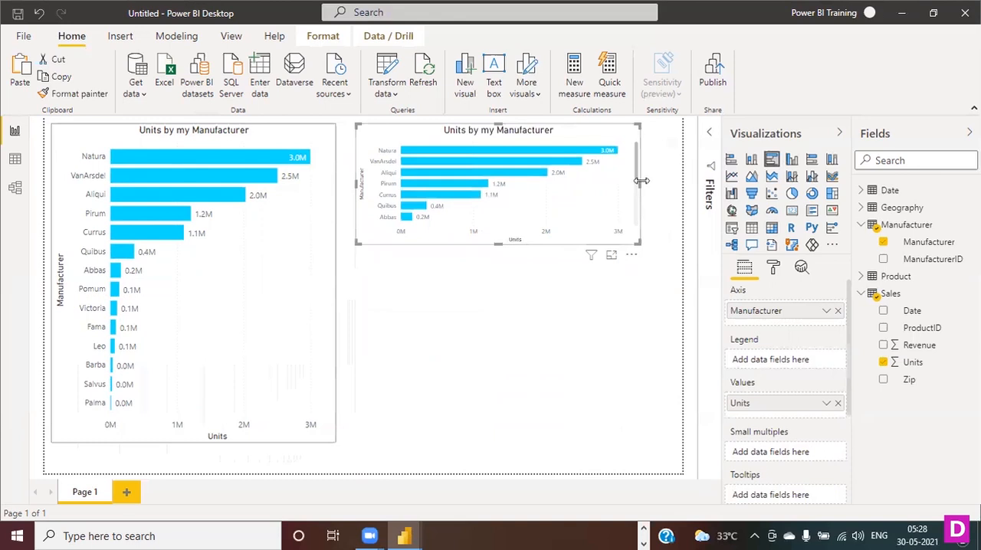
pyautogui.moveTo(641, 181); pyautogui.dragTo(660, 182)
# - Convert the copied bar chart to a clustered column chart and replace Units with Revenue as its values
pyautogui.click(792, 160)
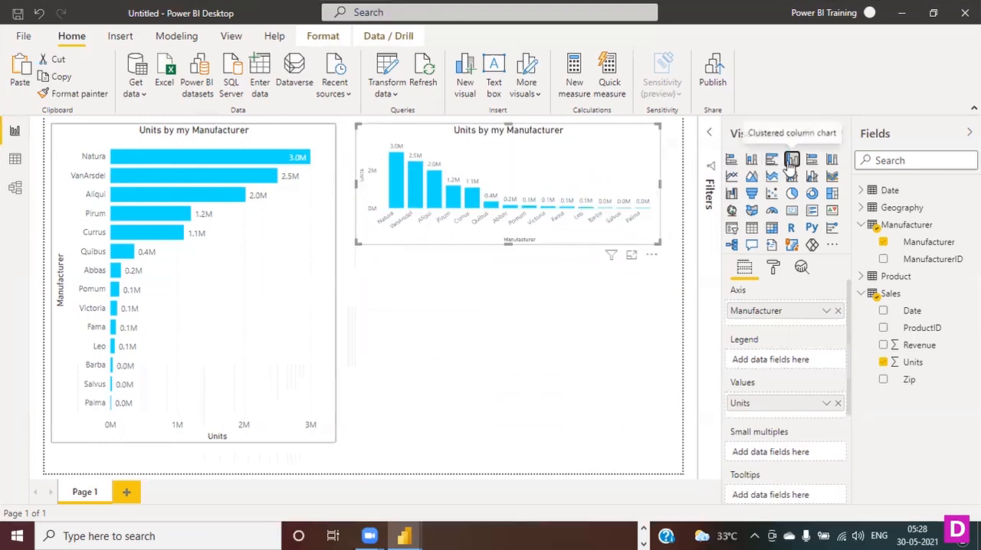
pyautogui.click(838, 404)
pyautogui.click(884, 346)
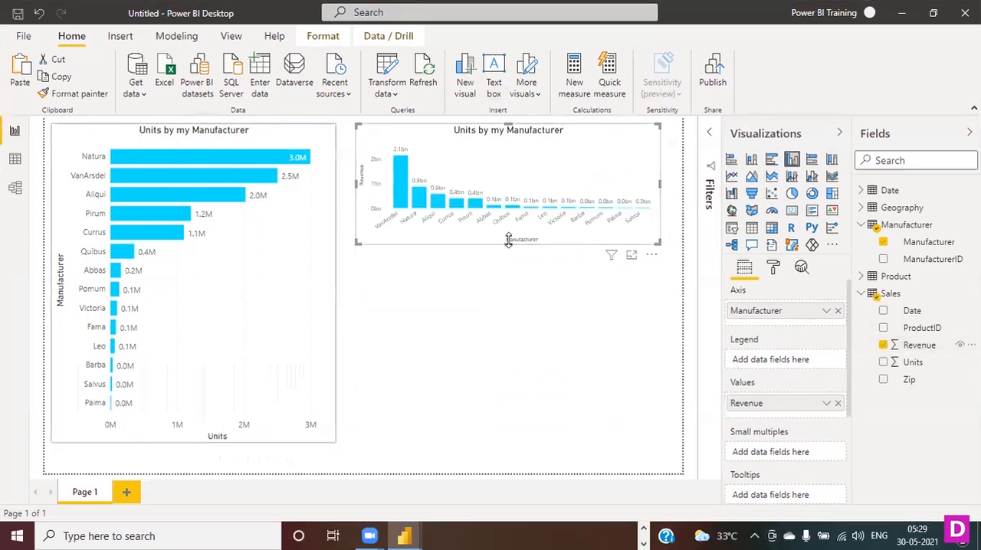
# - Make the column chart slightly taller and wider, place it closer to the bar chart and deselect it
pyautogui.moveTo(506, 247); pyautogui.dragTo(509, 274)
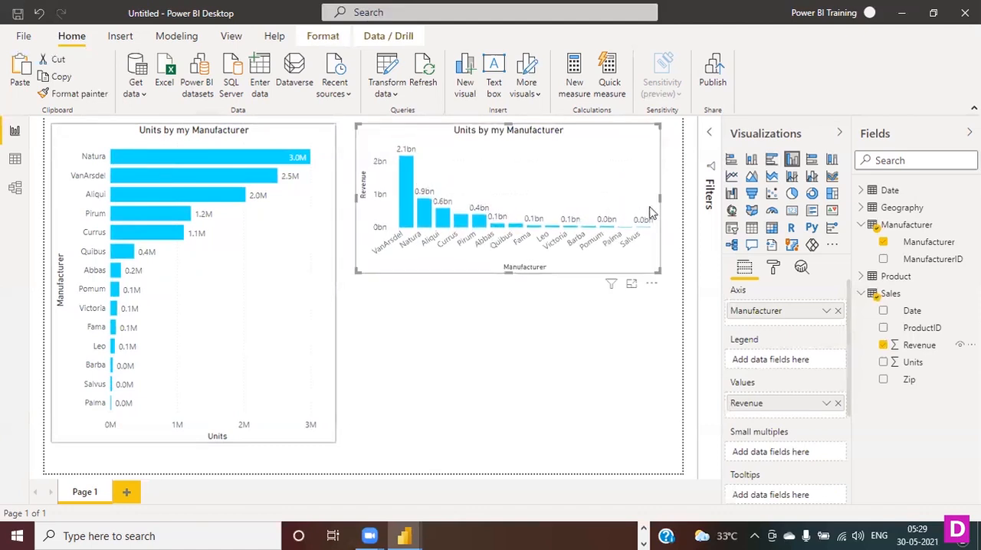
pyautogui.moveTo(666, 204); pyautogui.dragTo(678, 198)
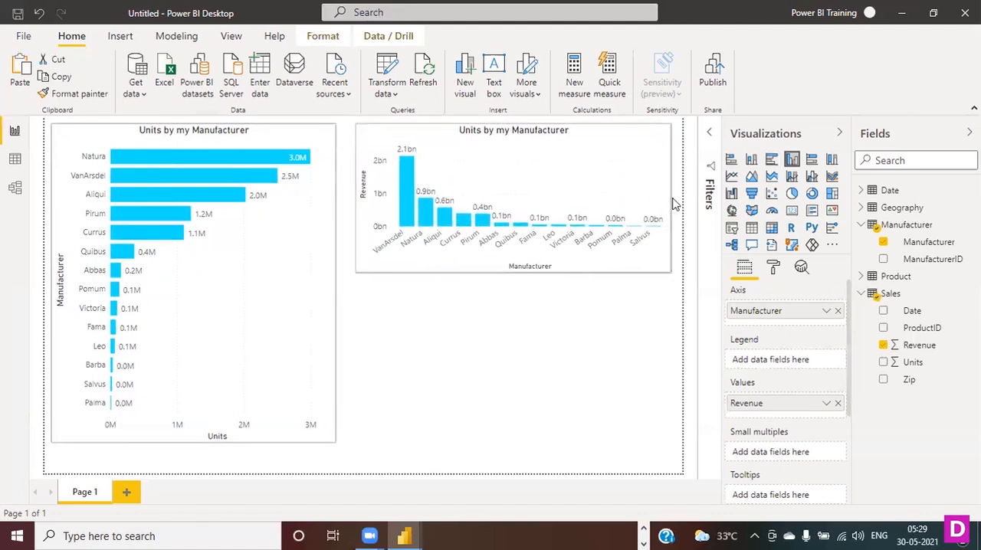
pyautogui.moveTo(471, 131); pyautogui.dragTo(461, 138)
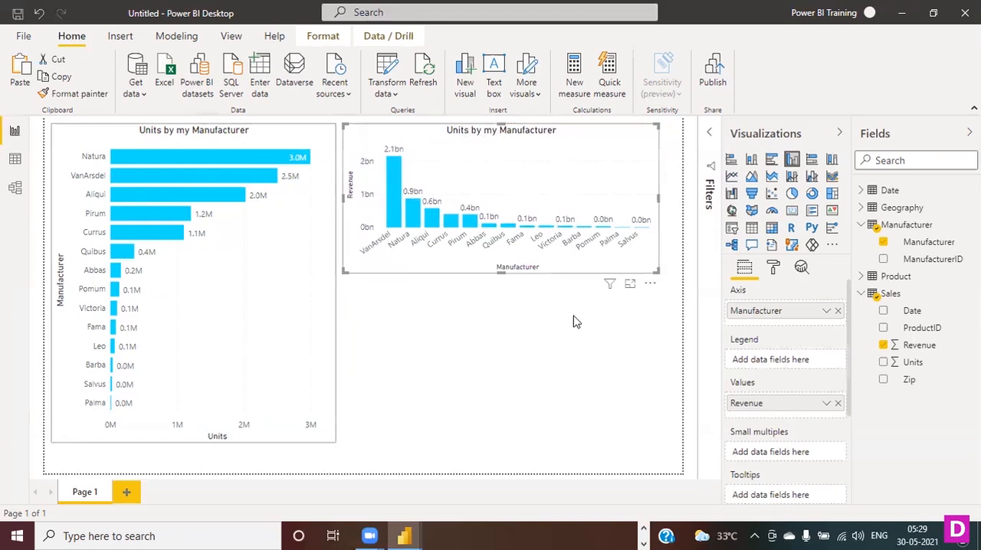
pyautogui.click(580, 373)
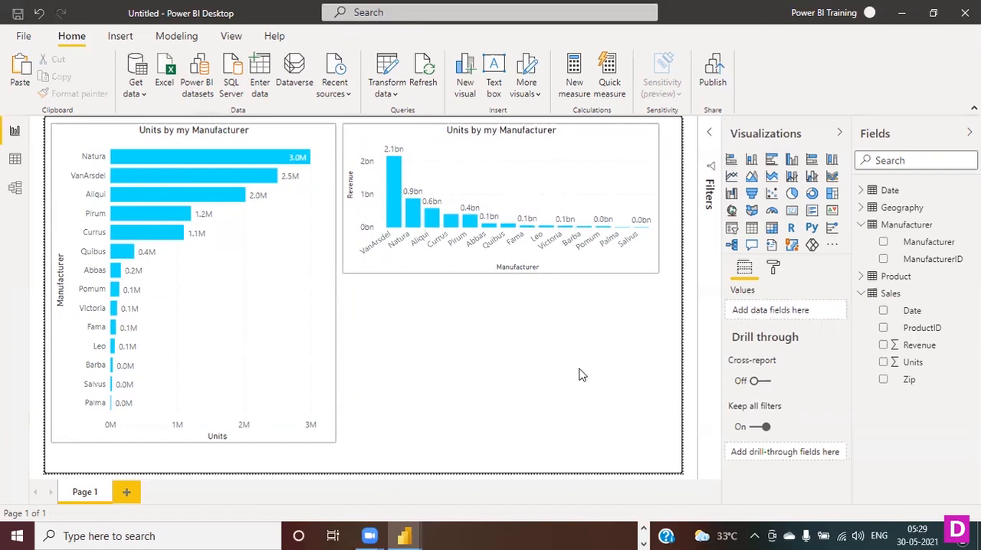
pyautogui.click(622, 143)
pyautogui.click(775, 267)
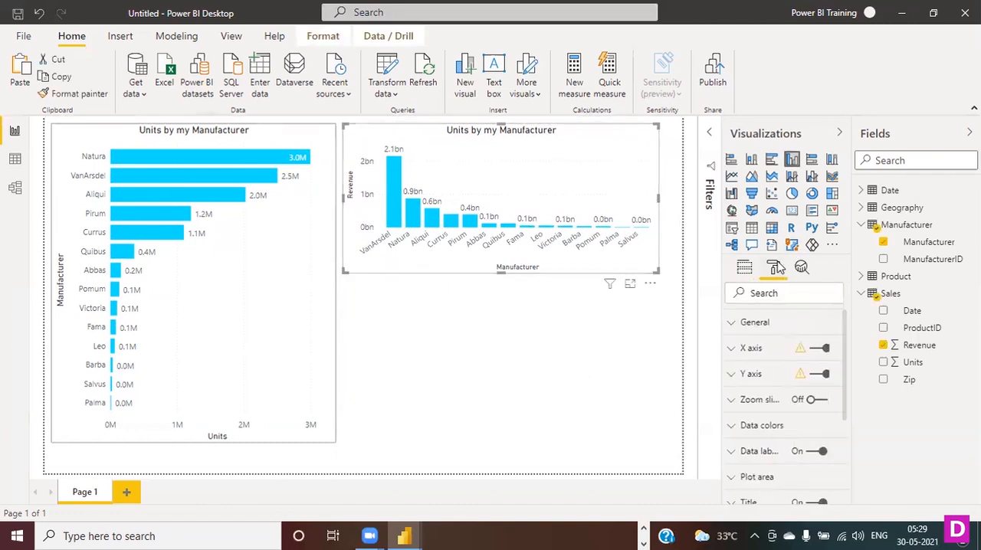
pyautogui.scroll(-3, 792, 387)
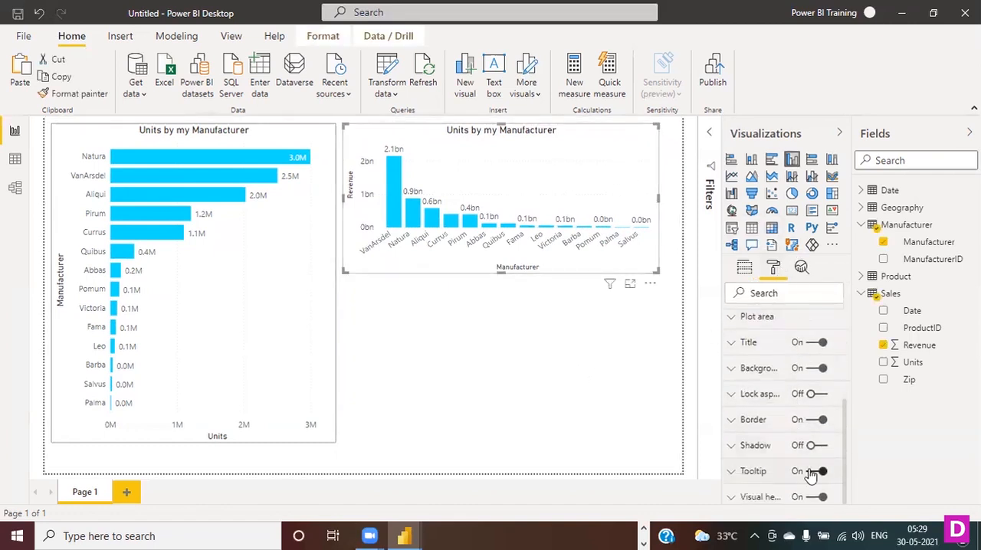
pyautogui.click(569, 388)
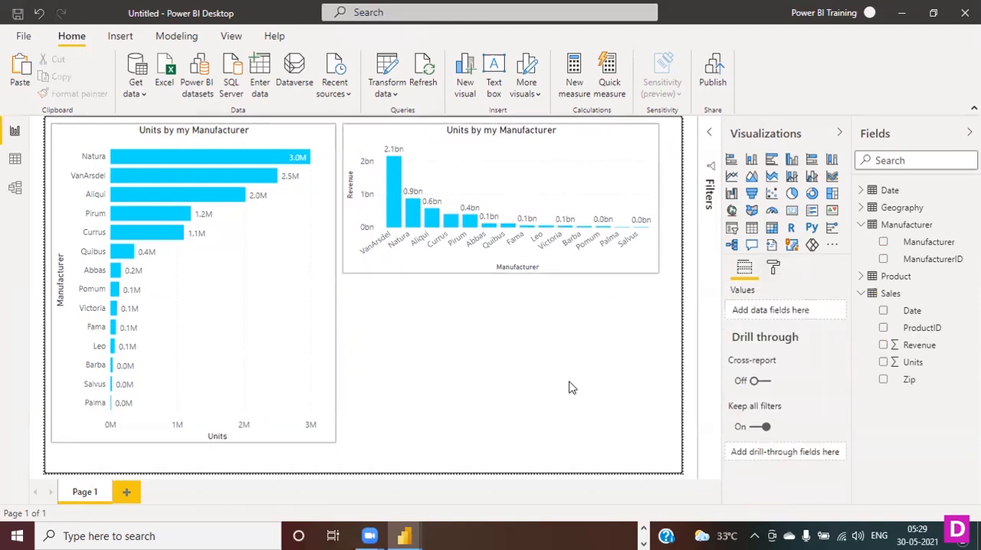
# - Add a treemap of Revenue grouped by Manufacturer below the column chart, leaving a small gap between them
pyautogui.moveTo(601, 228)
pyautogui.click(884, 243)
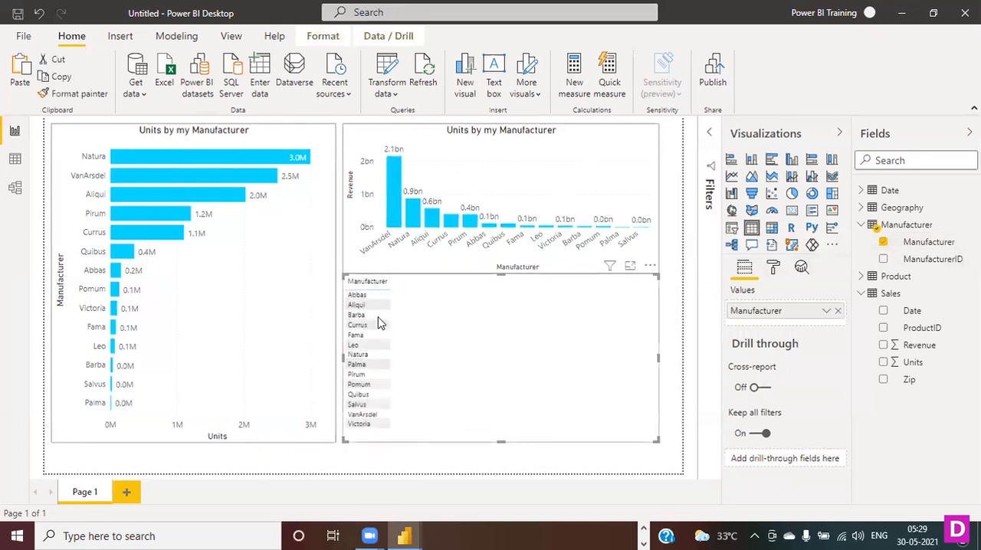
pyautogui.moveTo(499, 268); pyautogui.dragTo(494, 309)
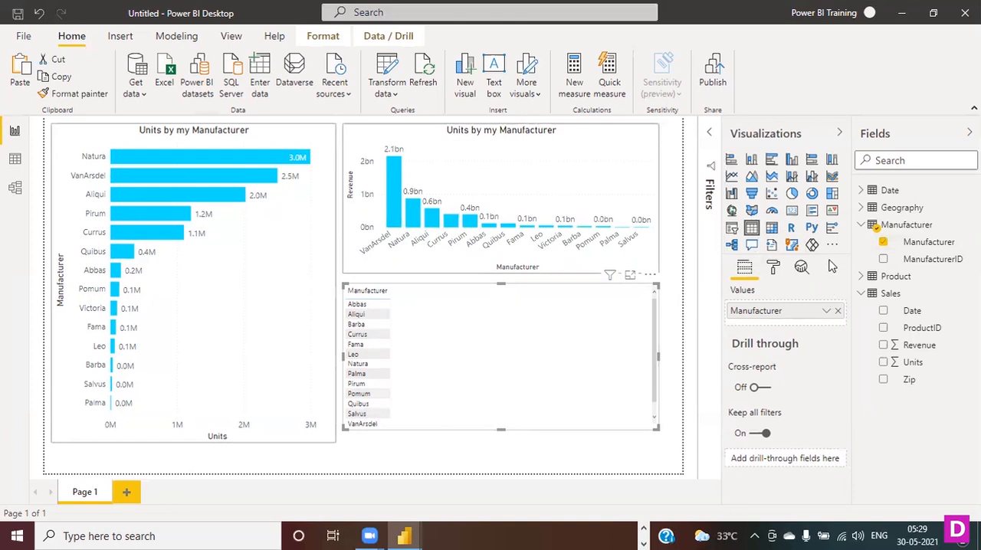
pyautogui.click(833, 194)
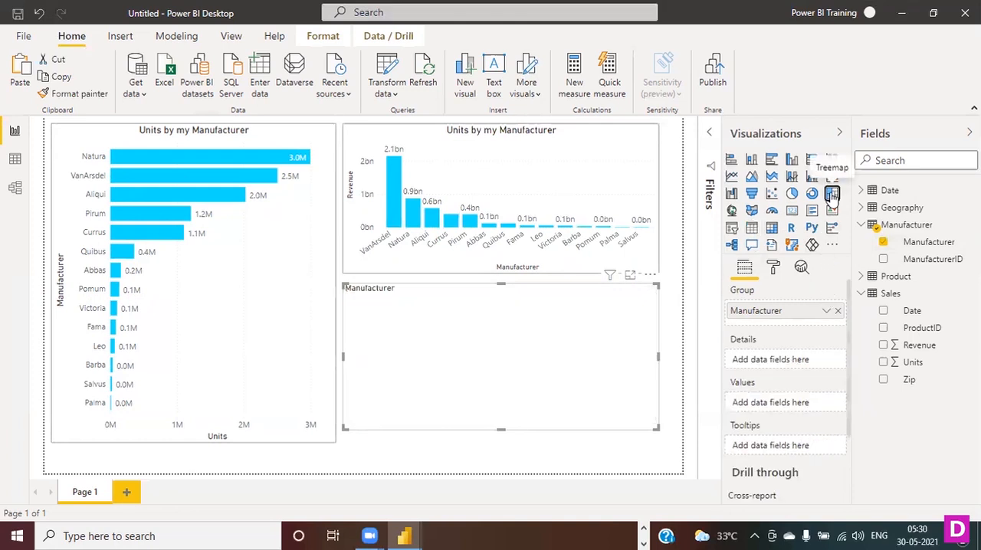
pyautogui.click(884, 346)
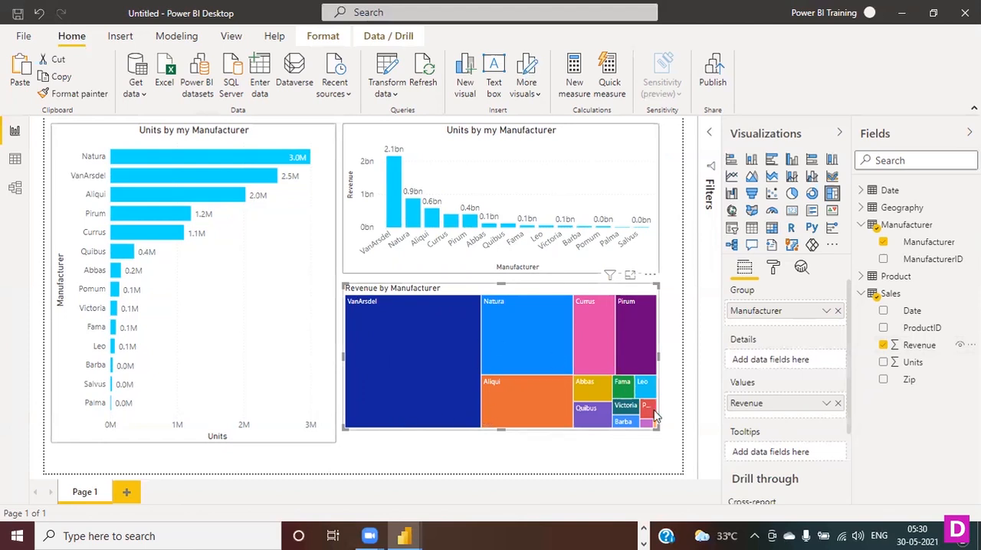
# - Widen the treemap slightly, add Units to its values and adjust its height below the column chart
pyautogui.moveTo(657, 428)
pyautogui.mouseDown()
pyautogui.moveTo(675, 439)
pyautogui.moveTo(666, 429)
pyautogui.mouseUp()
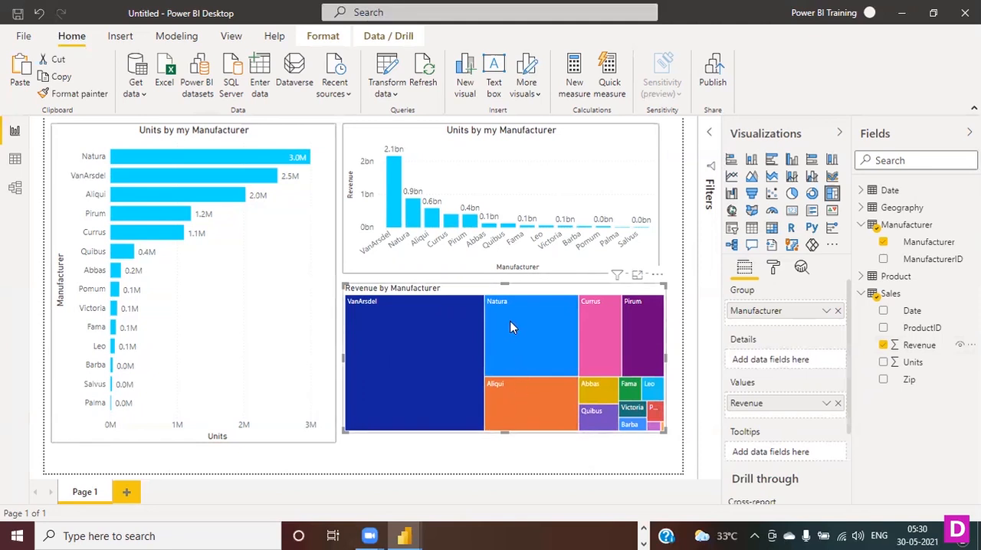
pyautogui.moveTo(464, 288); pyautogui.dragTo(465, 289)
pyautogui.moveTo(504, 431); pyautogui.dragTo(504, 397)
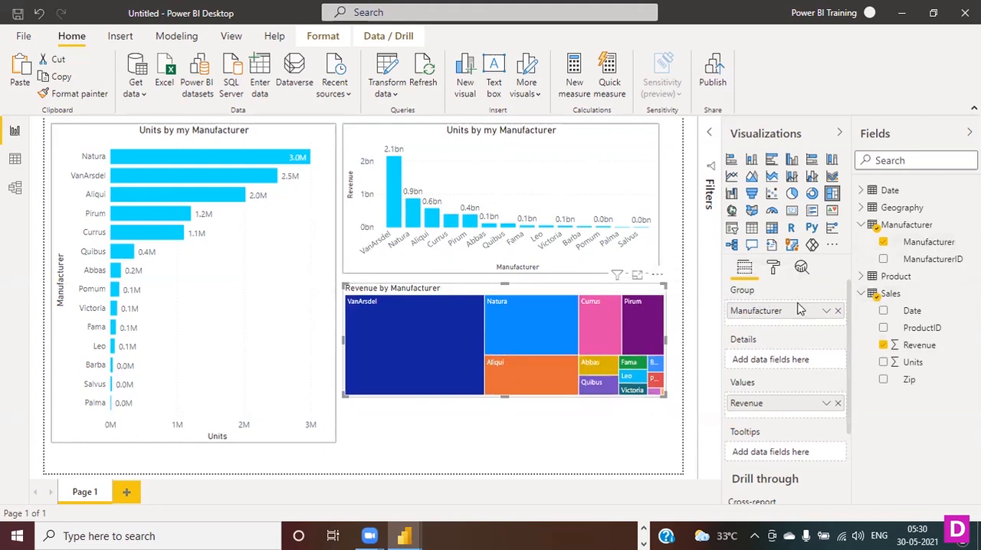
pyautogui.click(884, 367)
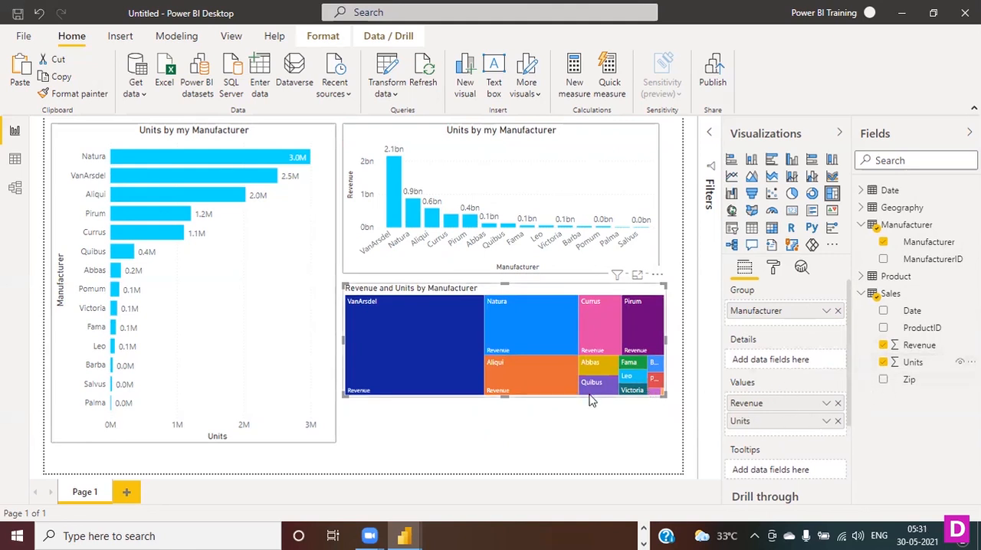
pyautogui.moveTo(505, 396); pyautogui.dragTo(505, 434)
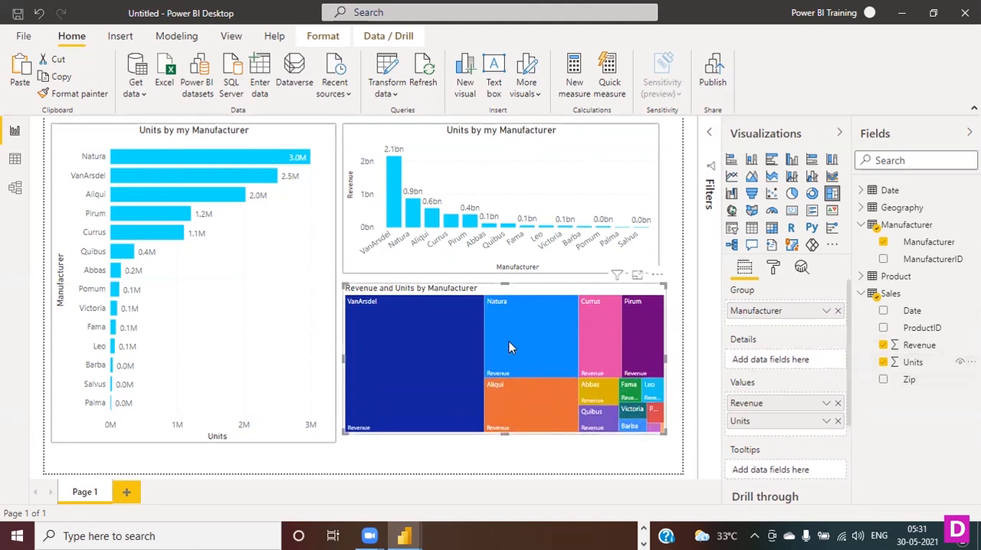
# - Shorten the bar chart from its lower edge to match the height of the column chart
pyautogui.moveTo(510, 347)
pyautogui.click(235, 158)
pyautogui.moveTo(190, 442); pyautogui.dragTo(210, 275)
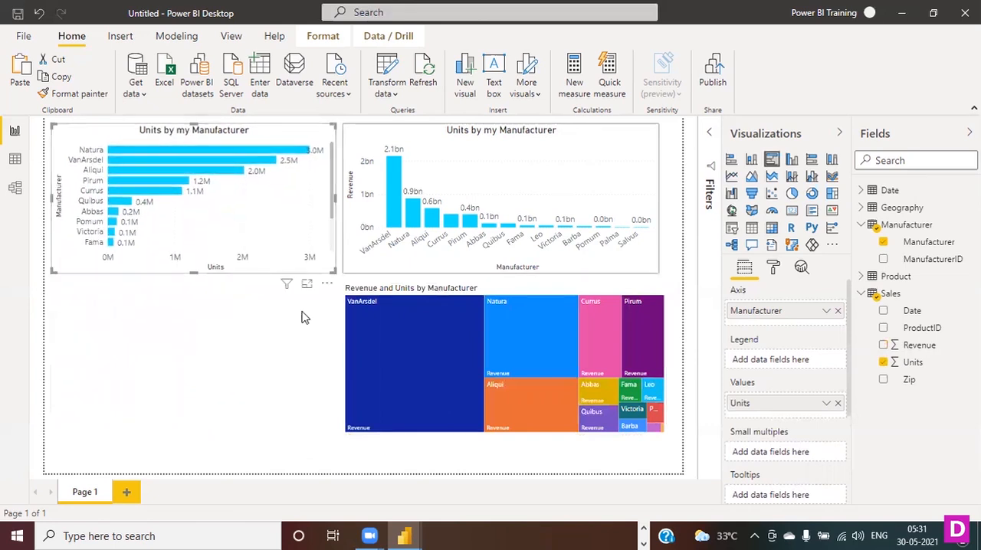
# - Move the treemap beneath the bar chart, widen it past the bar chart and stretch it between the charts and the page's lower edge
pyautogui.moveTo(384, 291); pyautogui.dragTo(98, 303)
pyautogui.moveTo(376, 371); pyautogui.dragTo(449, 372)
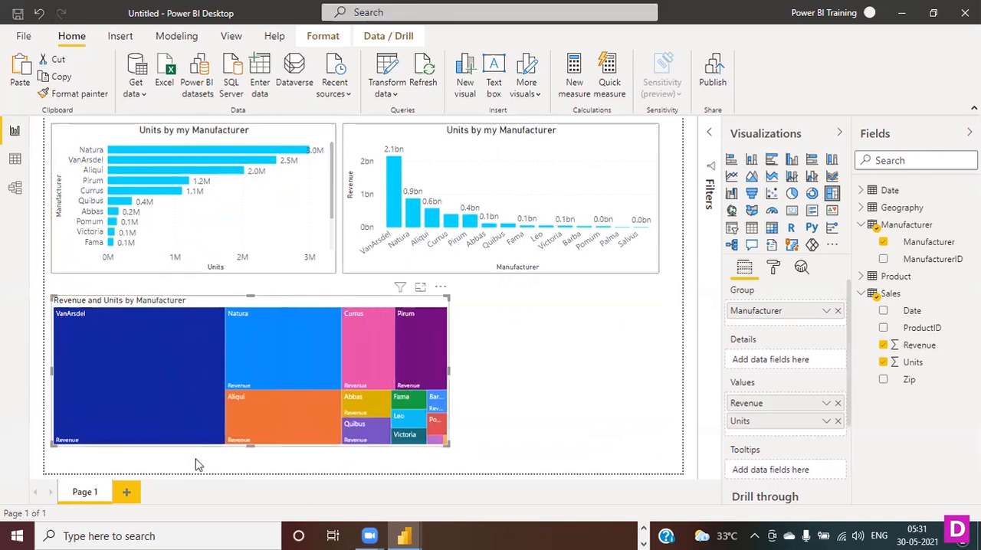
pyautogui.moveTo(250, 447); pyautogui.dragTo(250, 477)
pyautogui.moveTo(256, 299); pyautogui.dragTo(253, 291)
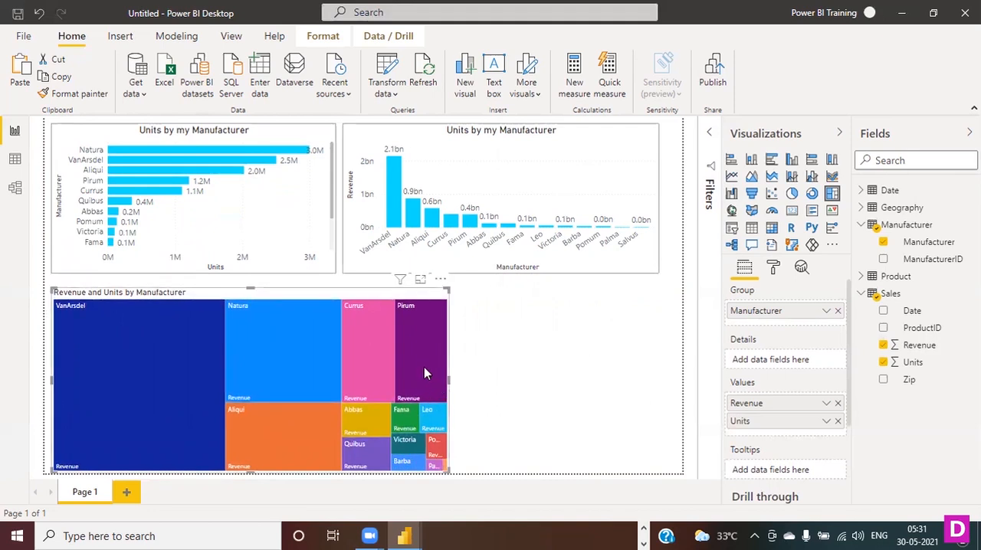
pyautogui.moveTo(422, 367)
pyautogui.moveTo(253, 291); pyautogui.dragTo(254, 285)
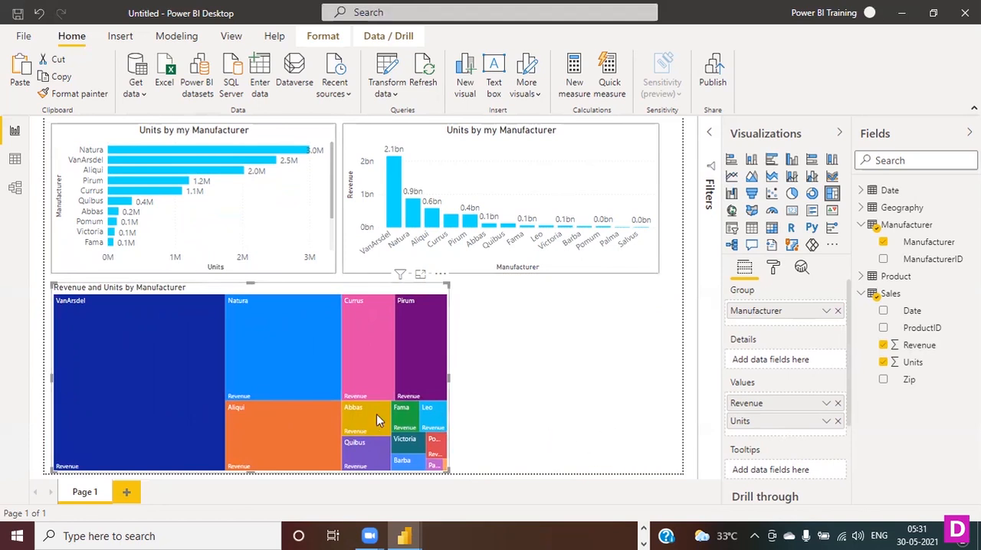
# - Turn on the treemap's legend and review its data color settings per manufacturer
pyautogui.click(774, 270)
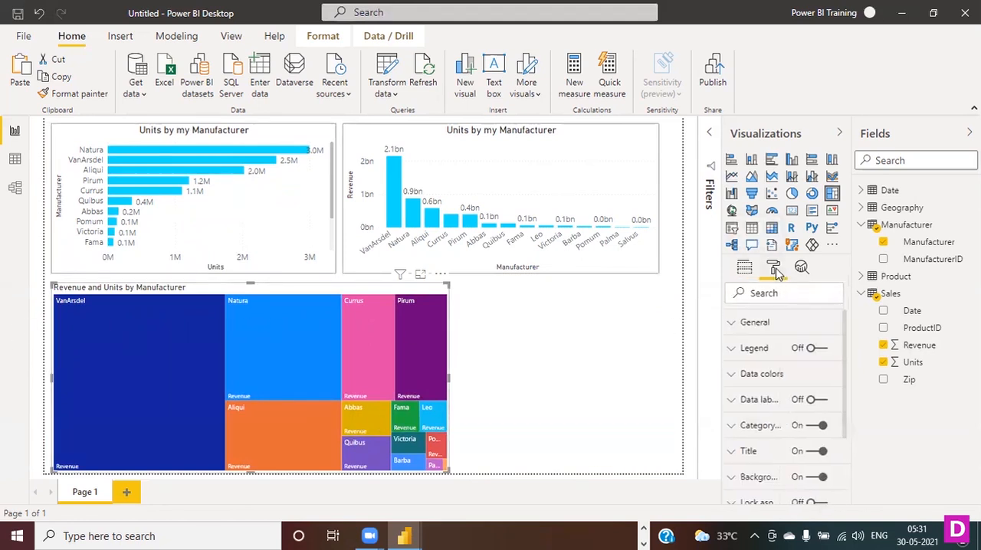
pyautogui.click(810, 351)
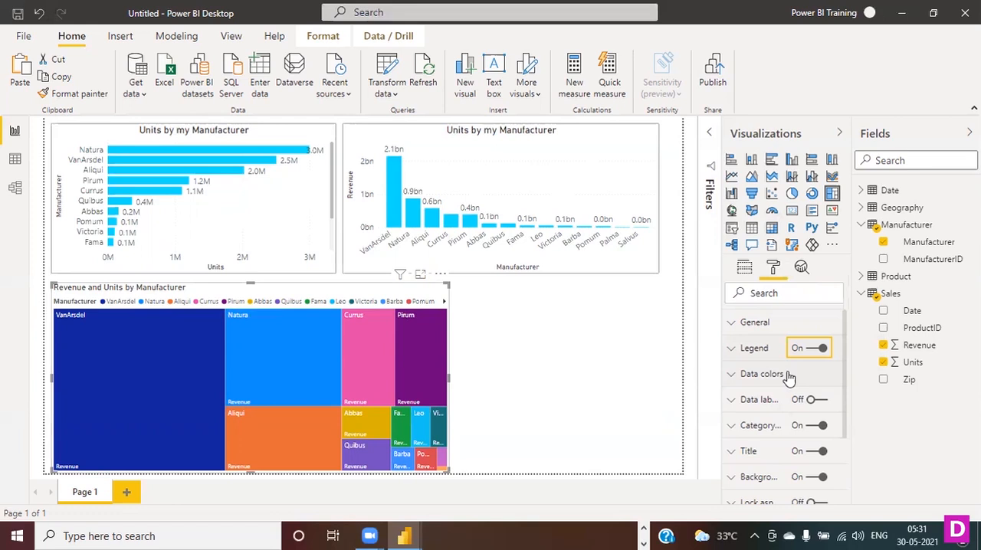
pyautogui.click(734, 379)
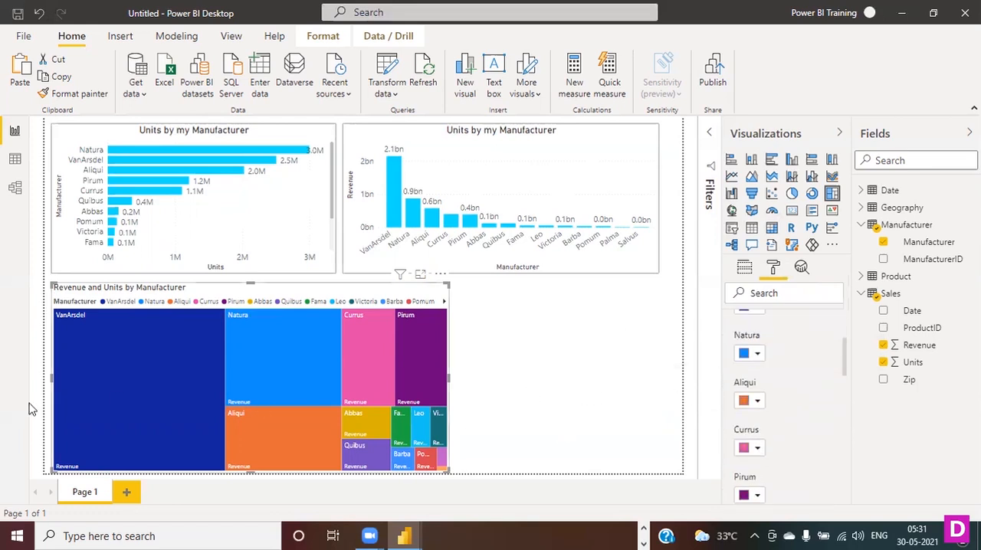
pyautogui.moveTo(150, 377)
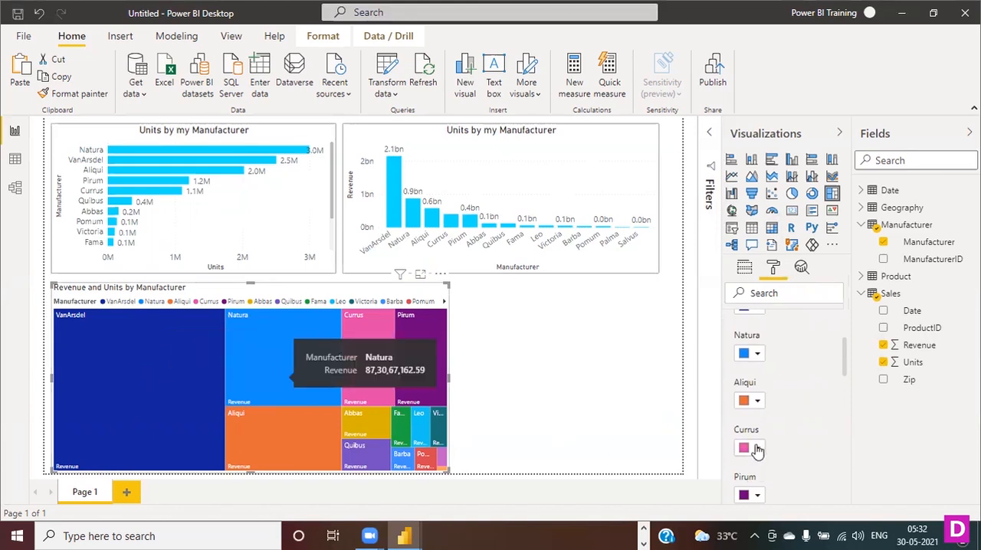
pyautogui.scroll(3, 832, 439)
pyautogui.click(732, 377)
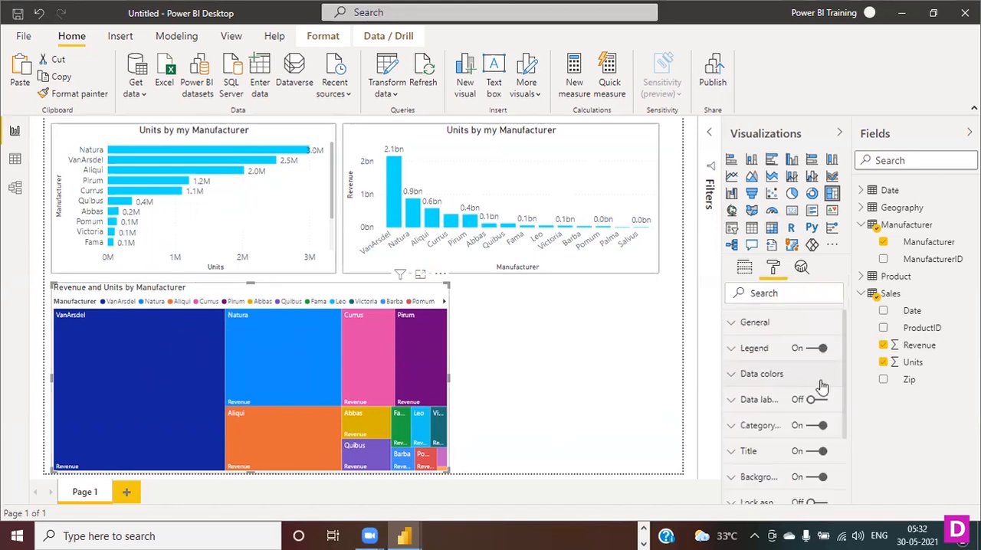
# - Turn on the treemap's data labels and widen the visual to about the middle of the column chart above
pyautogui.click(730, 376)
pyautogui.scroll(-10, 789, 438)
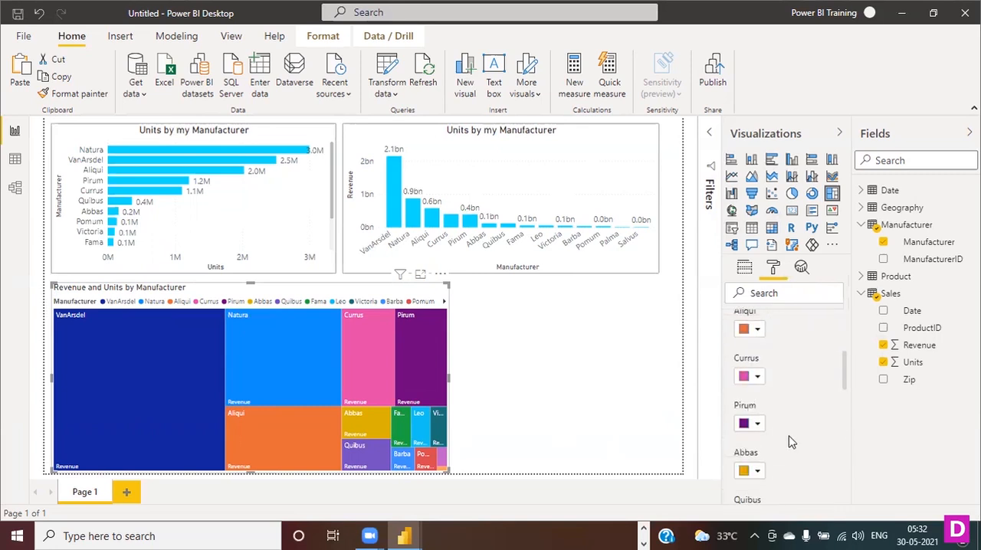
pyautogui.scroll(-3, 789, 447)
pyautogui.scroll(15, 786, 444)
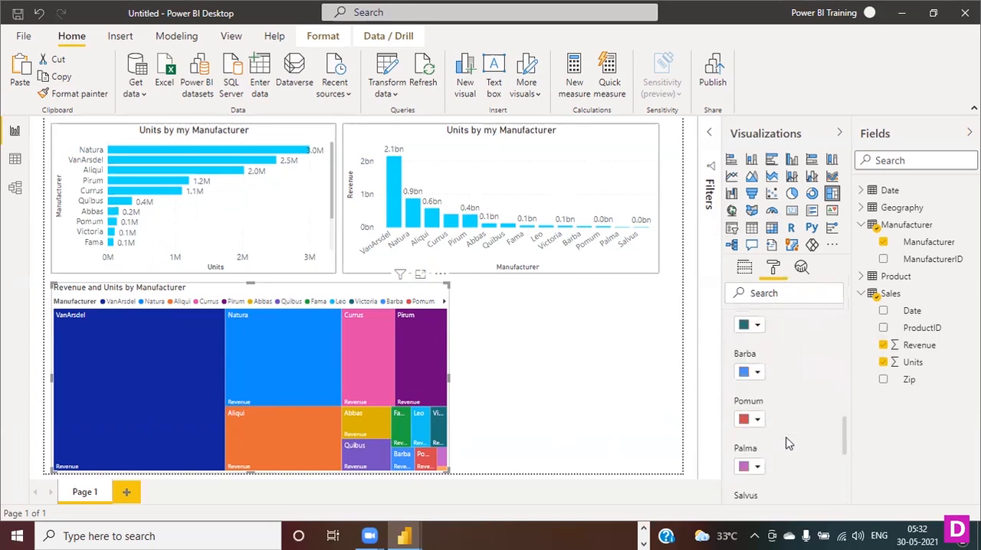
pyautogui.click(731, 374)
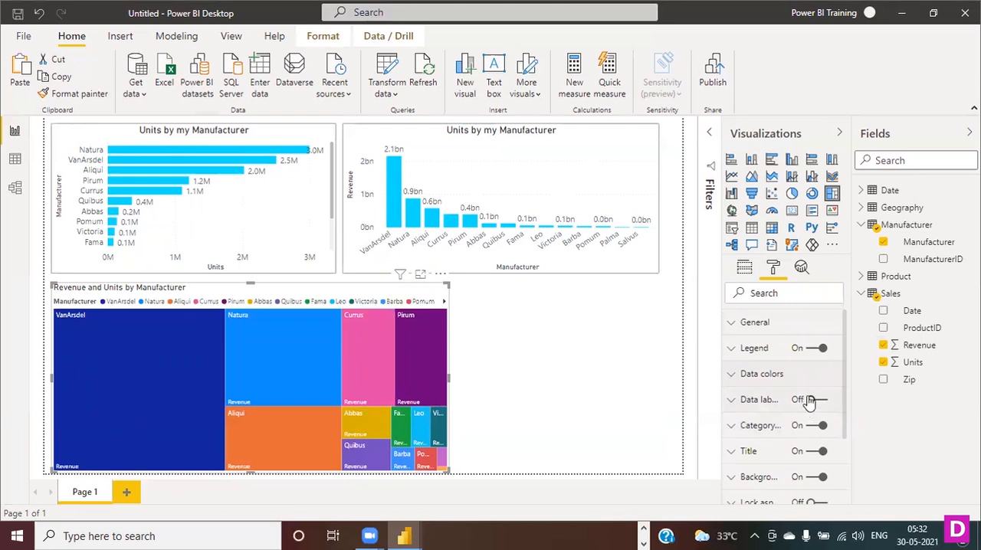
pyautogui.click(809, 401)
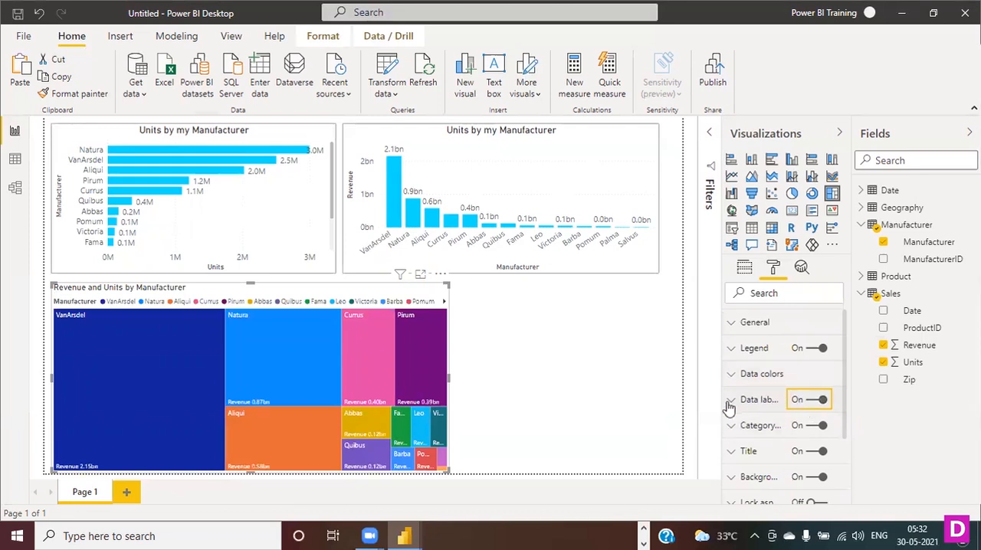
pyautogui.moveTo(452, 375); pyautogui.dragTo(524, 383)
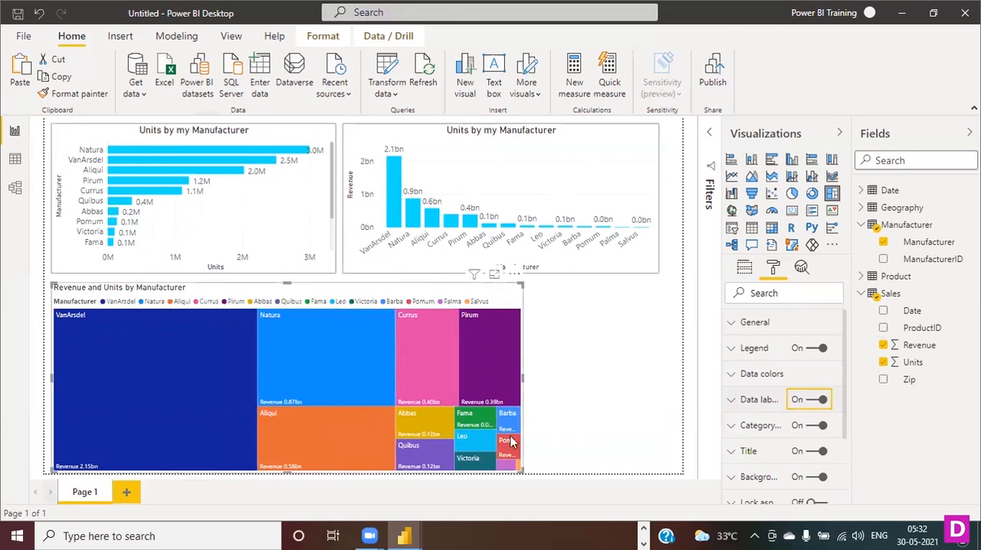
pyautogui.moveTo(523, 378); pyautogui.dragTo(501, 380)
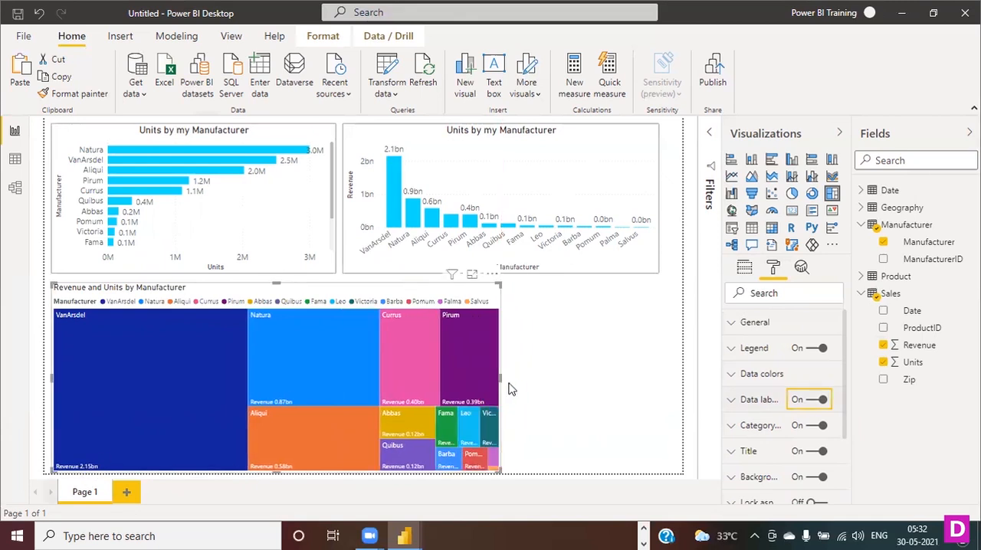
# - Set the treemap's data label text size to 13 pt and widen the visual slightly
pyautogui.click(737, 403)
pyautogui.scroll(-3, 776, 420)
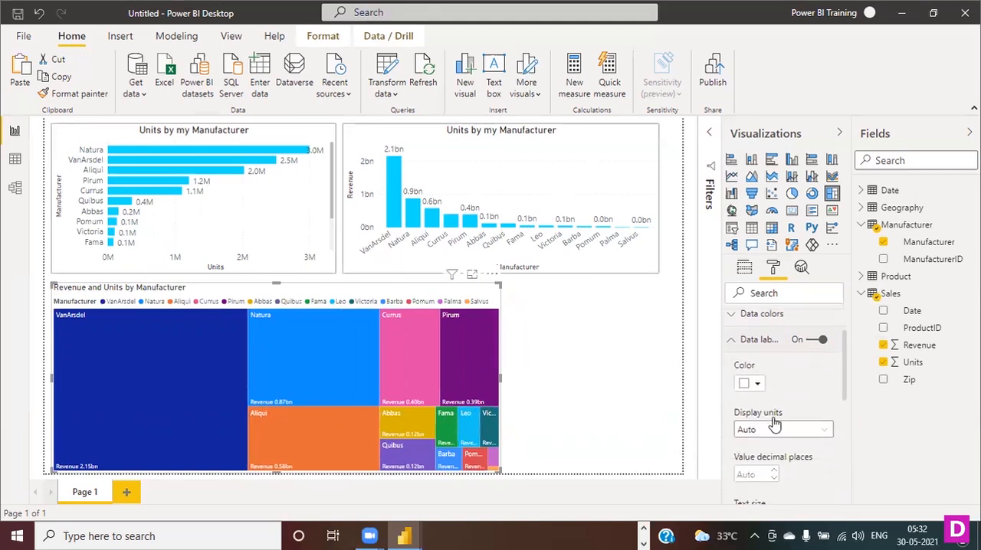
pyautogui.scroll(-2, 784, 424)
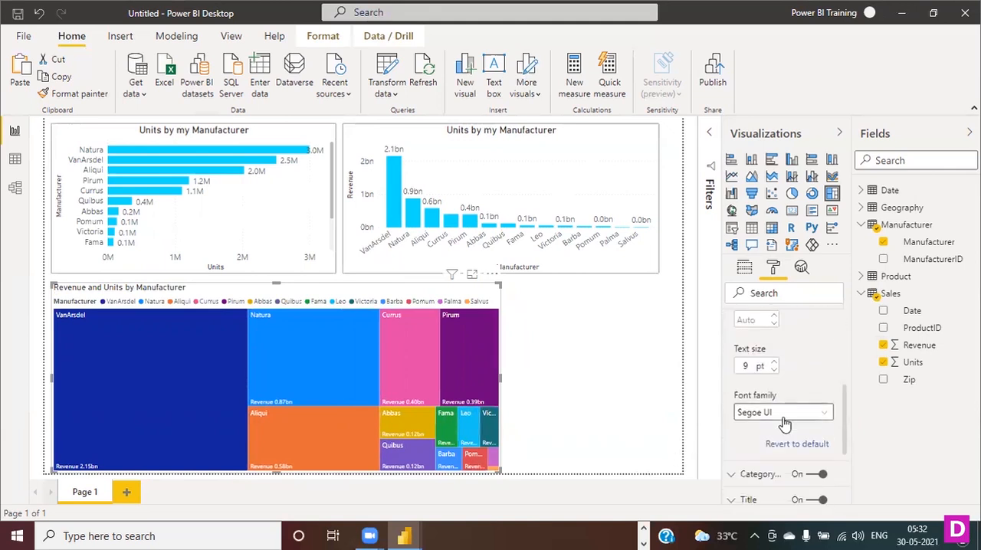
pyautogui.click(773, 363)
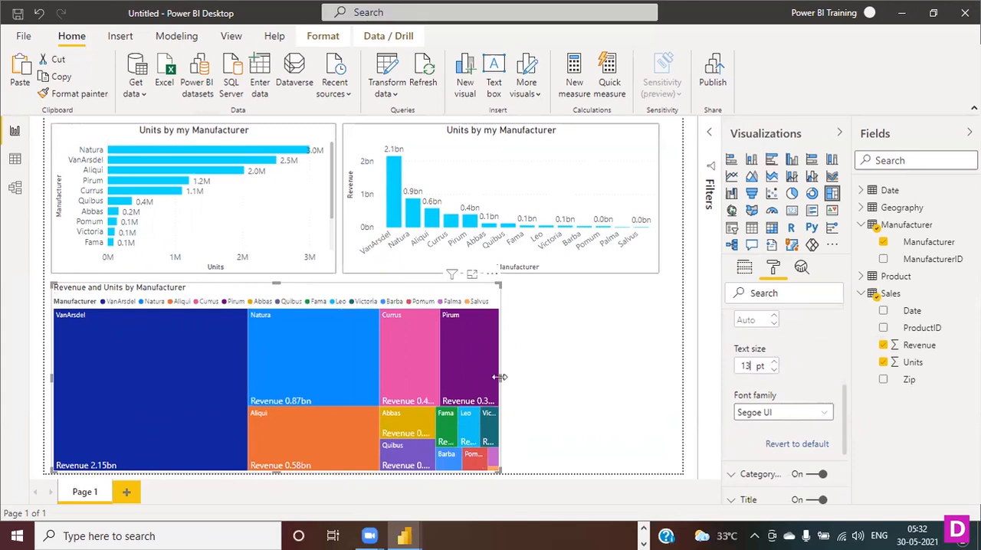
pyautogui.moveTo(499, 378); pyautogui.dragTo(517, 377)
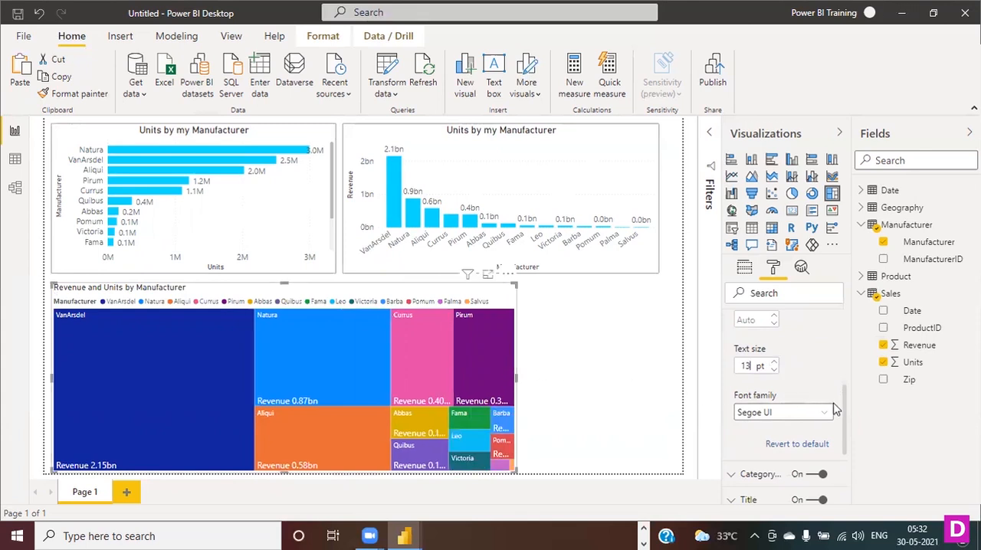
# - Try Millions and Trillions as the data labels' display units, and settle on Billions
pyautogui.scroll(3, 836, 410)
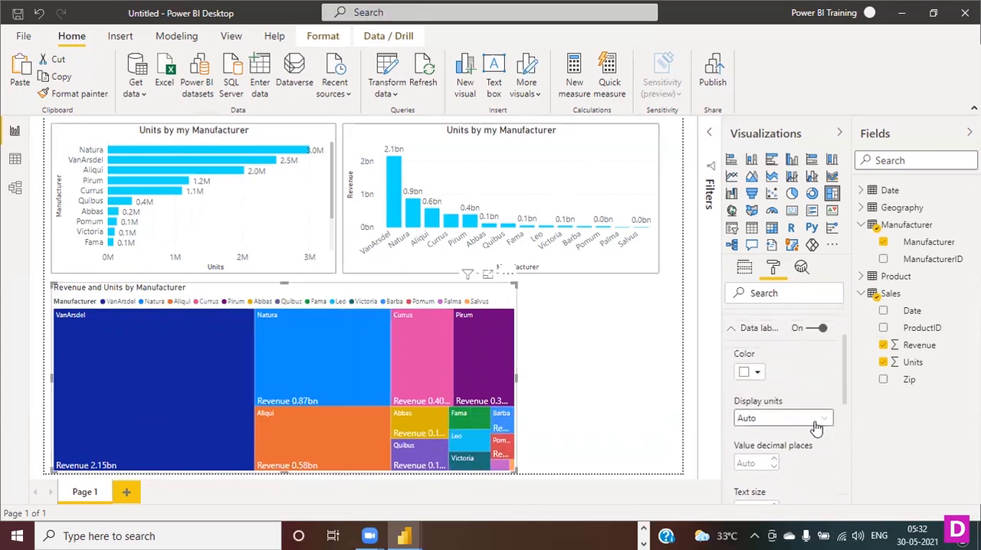
pyautogui.click(819, 428)
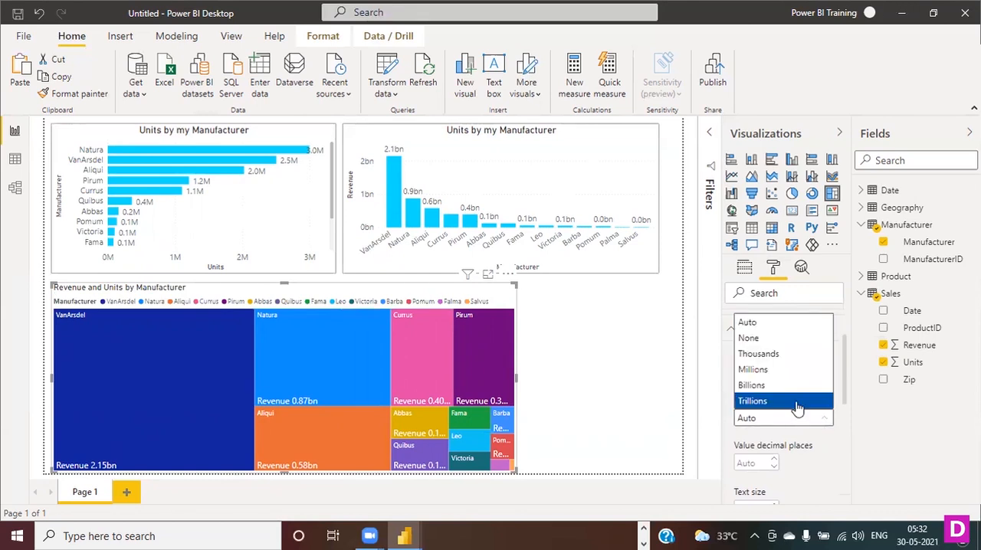
pyautogui.click(778, 370)
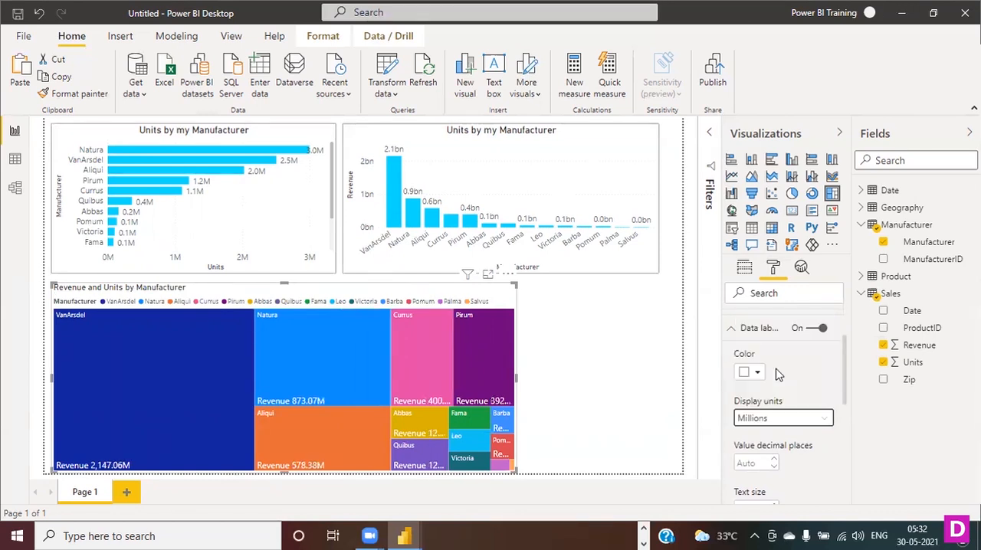
pyautogui.click(826, 420)
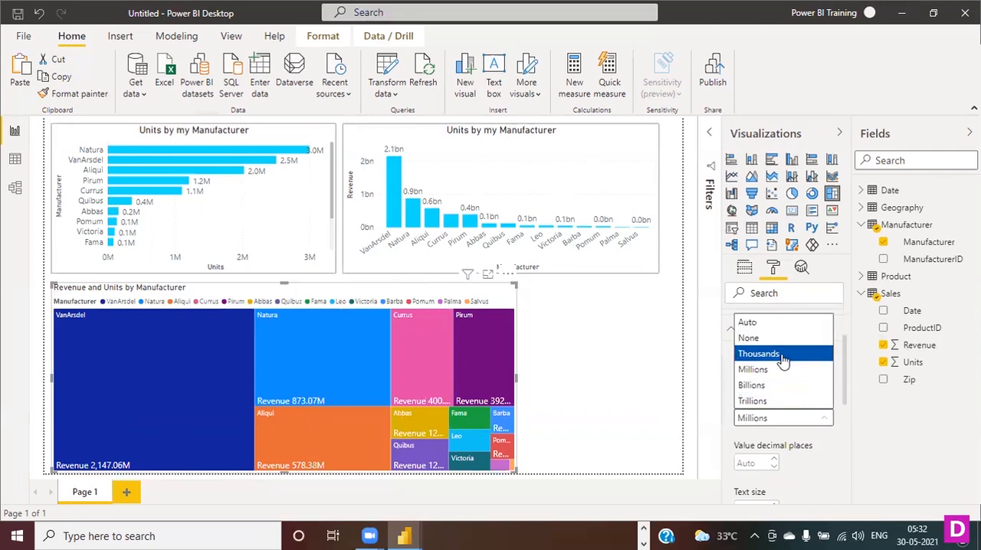
pyautogui.click(784, 401)
pyautogui.click(804, 419)
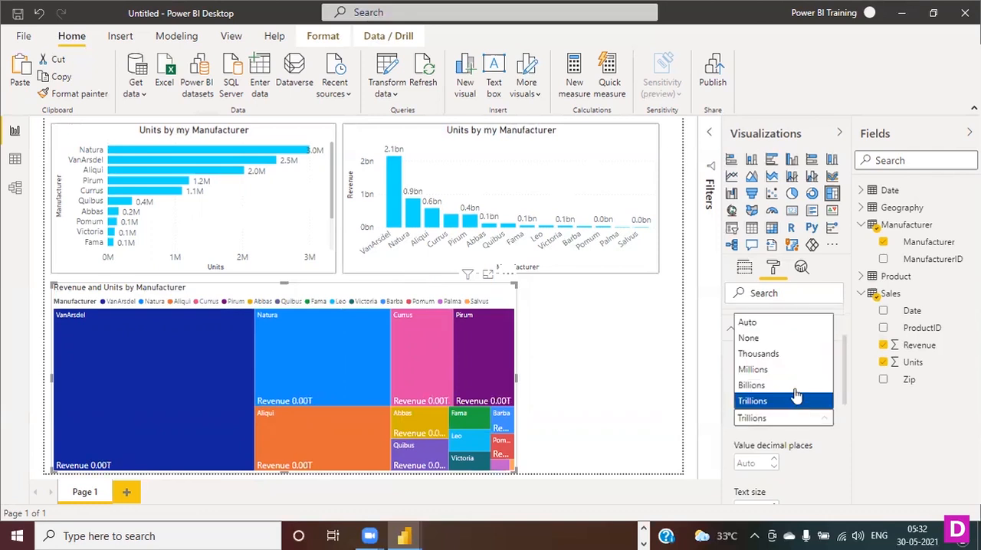
pyautogui.click(793, 394)
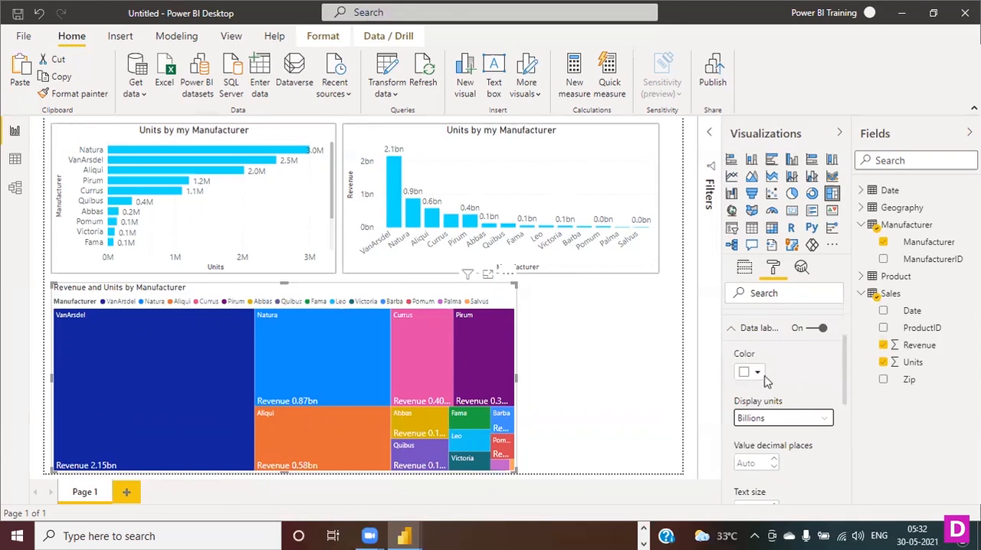
# - Try dark gray and near-black for the treemap's data labels, and set their color back to white
pyautogui.scroll(-4, 794, 402)
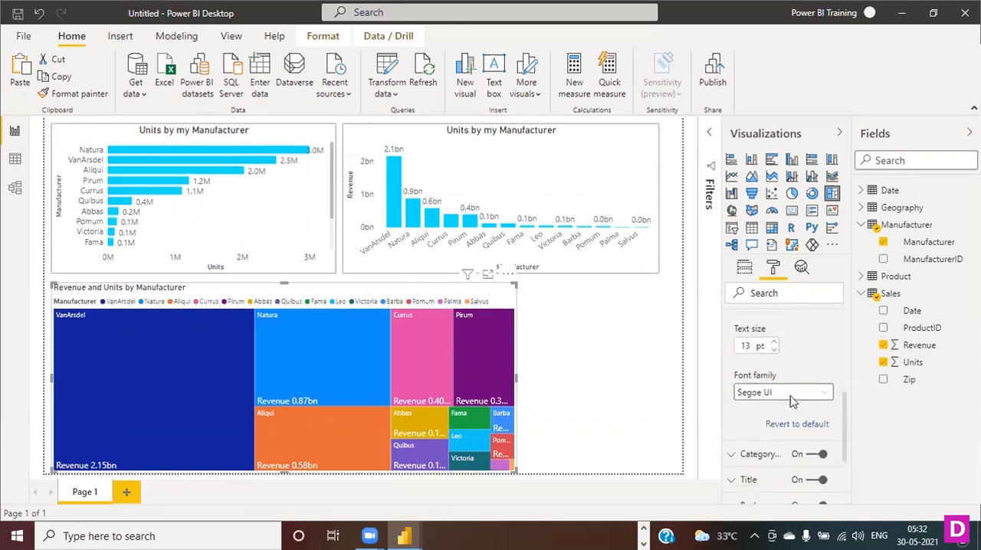
pyautogui.scroll(3, 793, 402)
pyautogui.scroll(3, 793, 401)
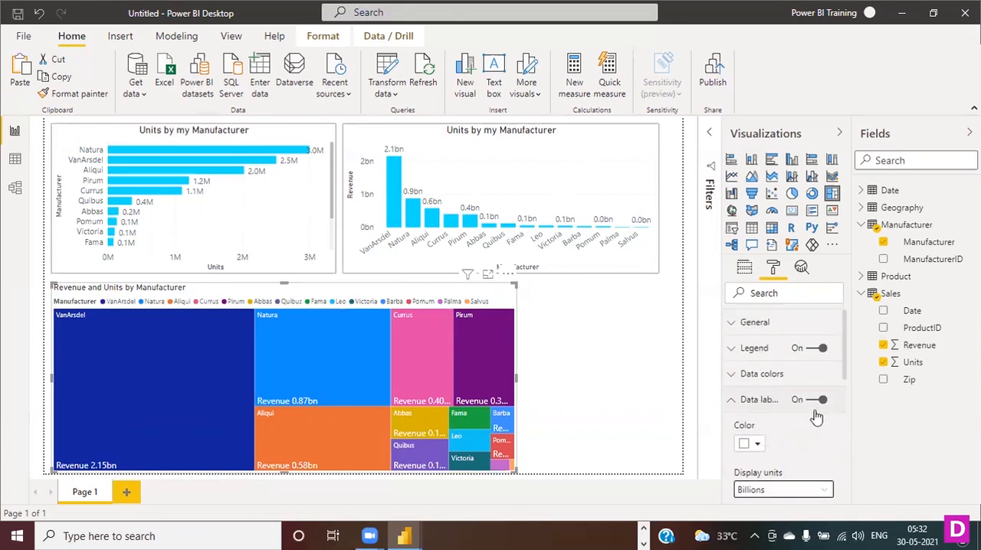
pyautogui.scroll(-1, 795, 420)
pyautogui.click(756, 373)
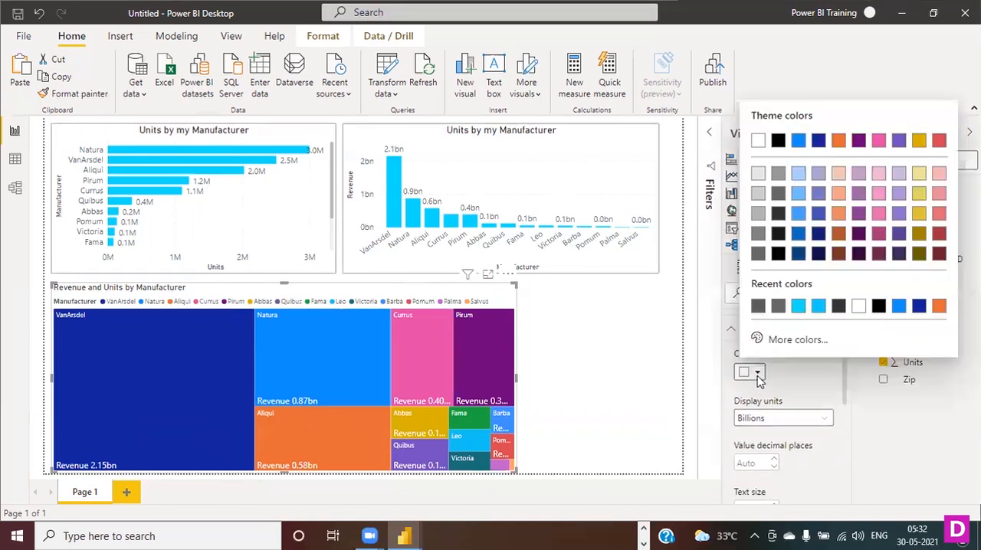
pyautogui.click(776, 194)
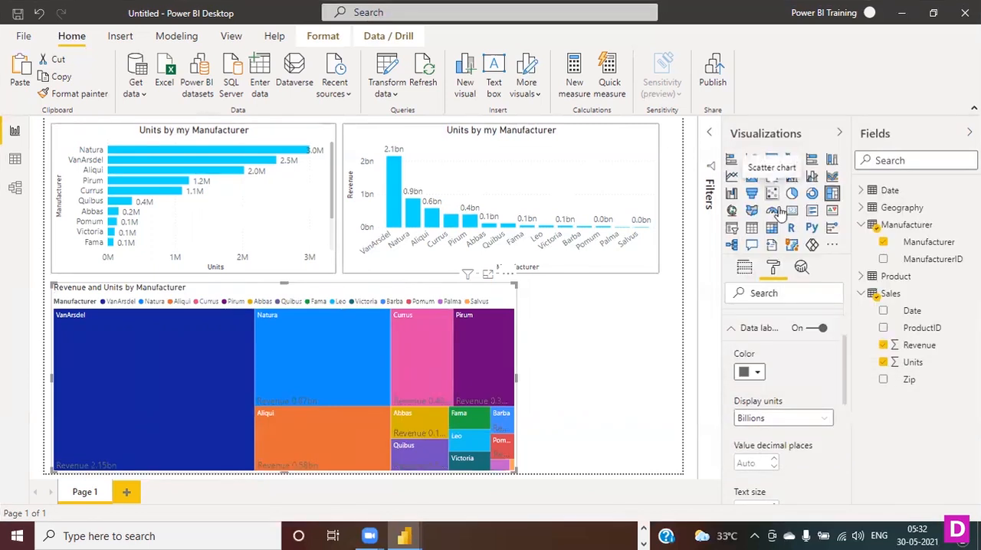
pyautogui.click(758, 373)
pyautogui.click(778, 241)
pyautogui.click(761, 373)
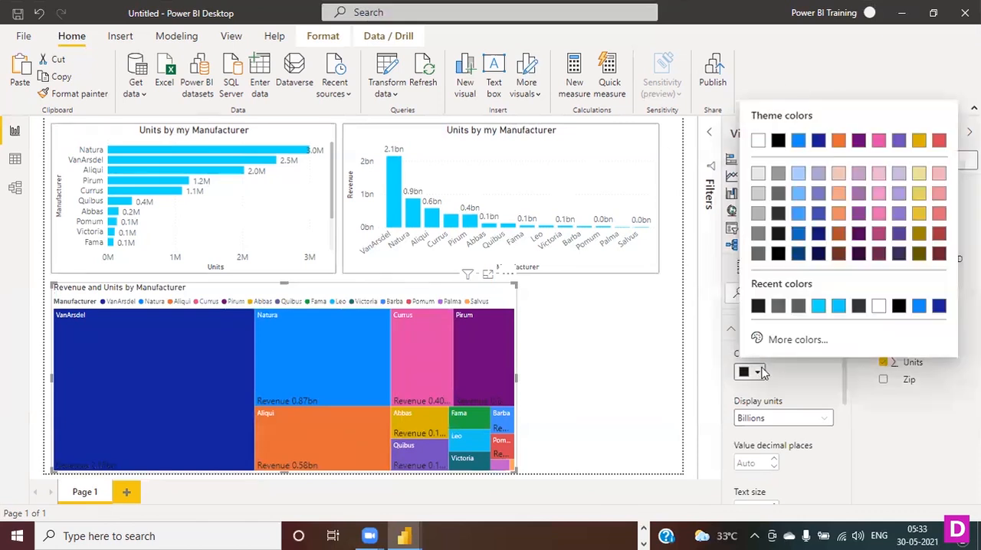
pyautogui.click(757, 141)
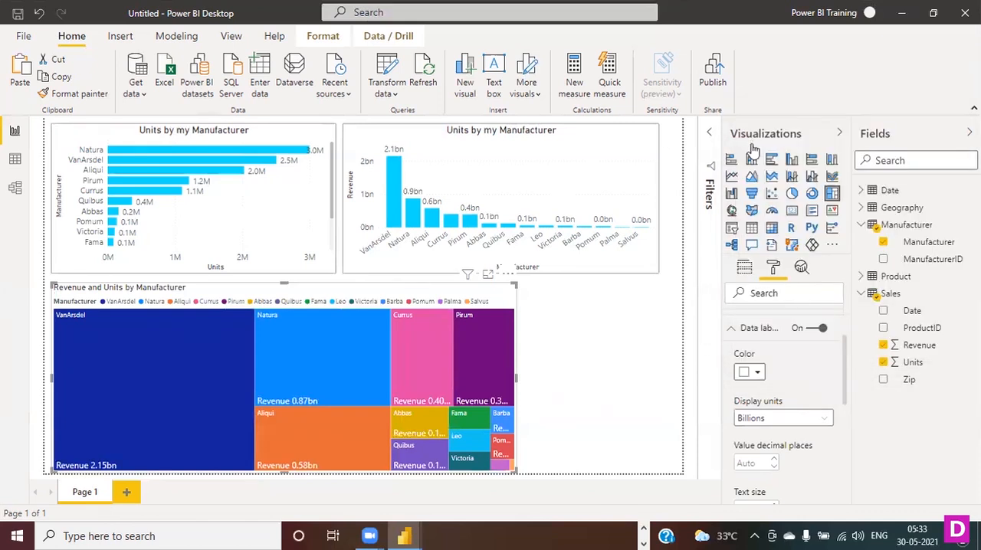
# - Collapse the data label settings and shrink the treemap from its lower corner, making it narrower and slightly shorter
pyautogui.scroll(-5, 805, 407)
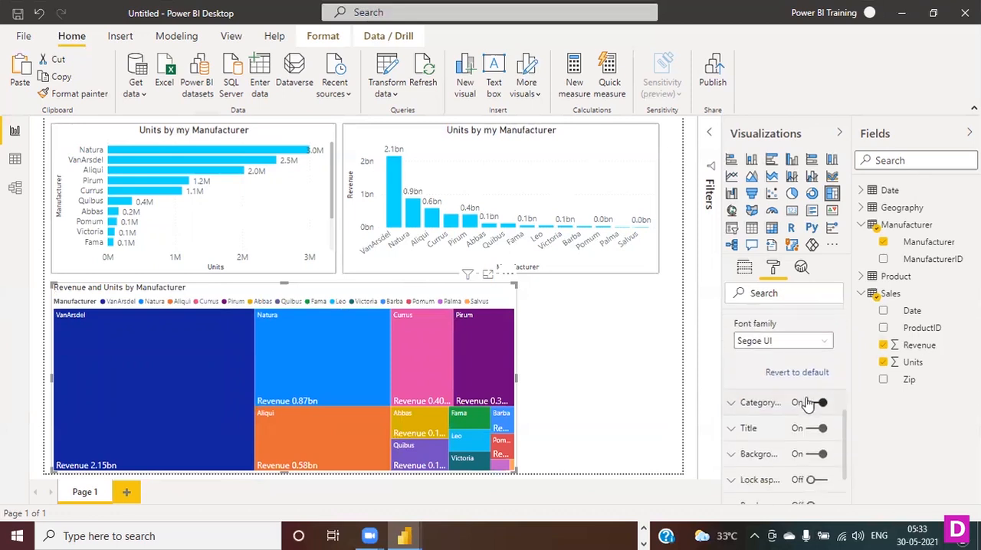
pyautogui.scroll(5, 809, 406)
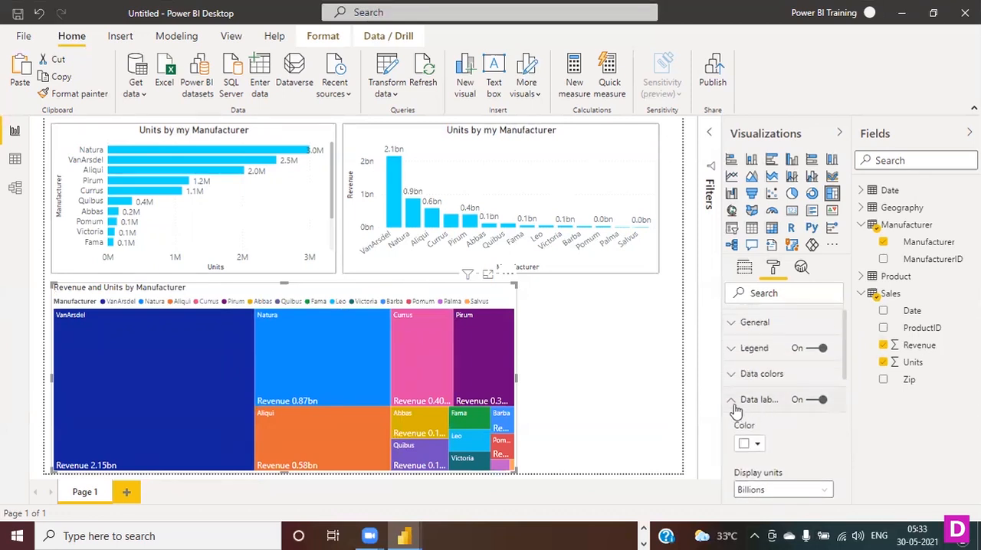
pyautogui.click(734, 402)
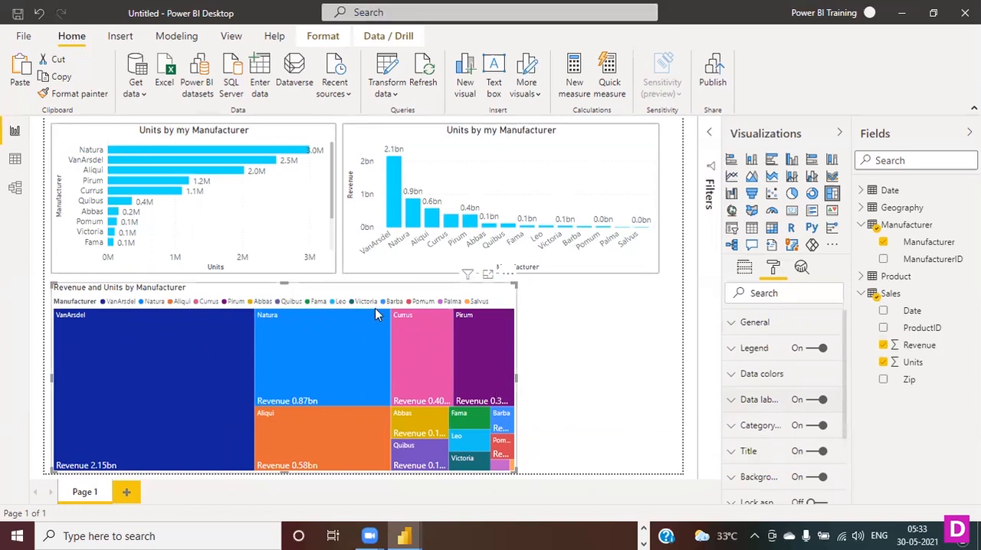
pyautogui.moveTo(371, 316)
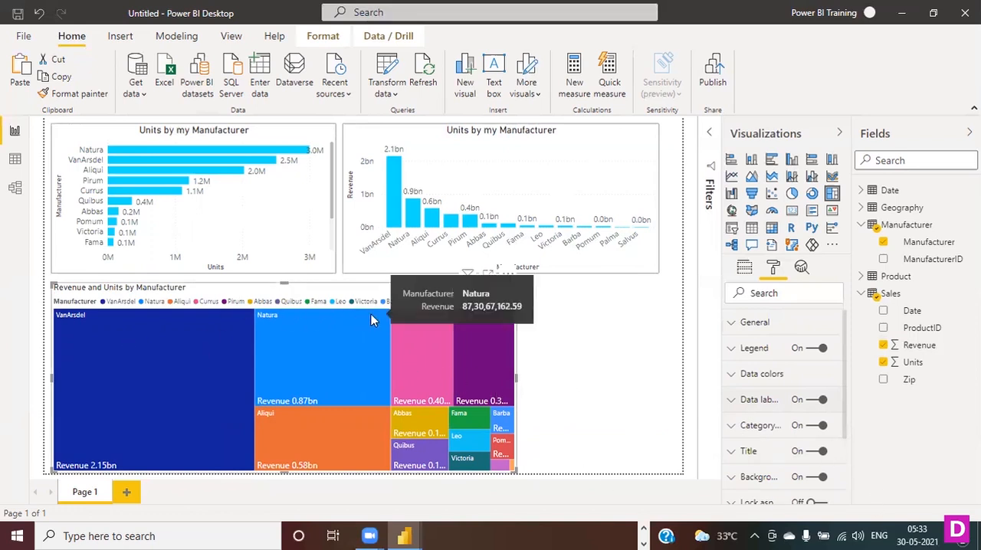
pyautogui.moveTo(512, 469); pyautogui.dragTo(462, 470)
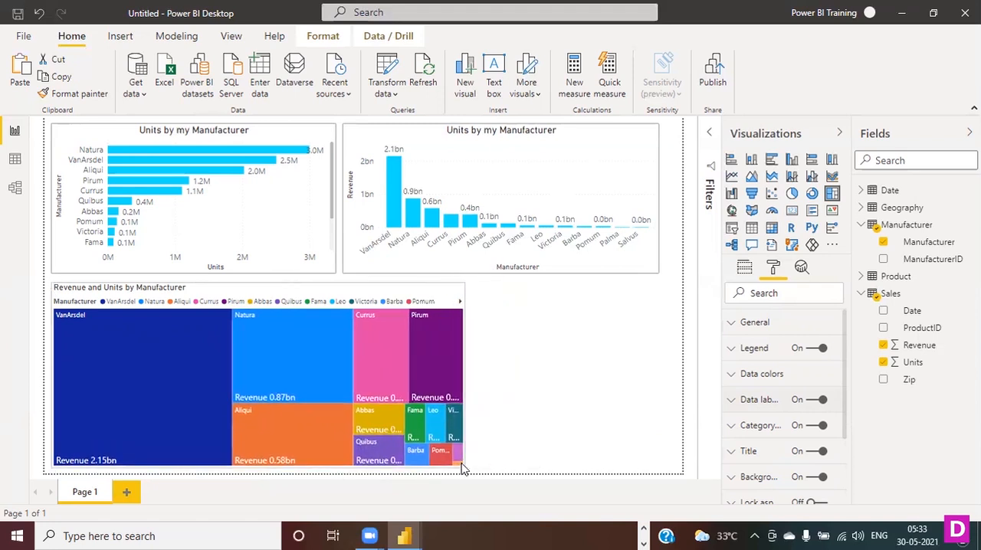
# - Switch the treemap's category labels off and back on to compare the tiles with and without manufacturer names
pyautogui.scroll(-2, 805, 376)
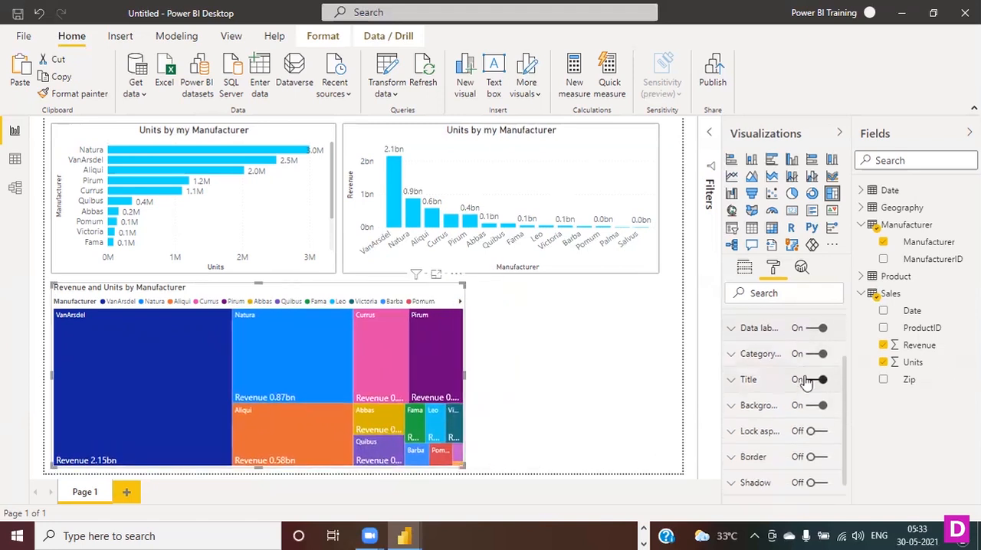
pyautogui.click(734, 356)
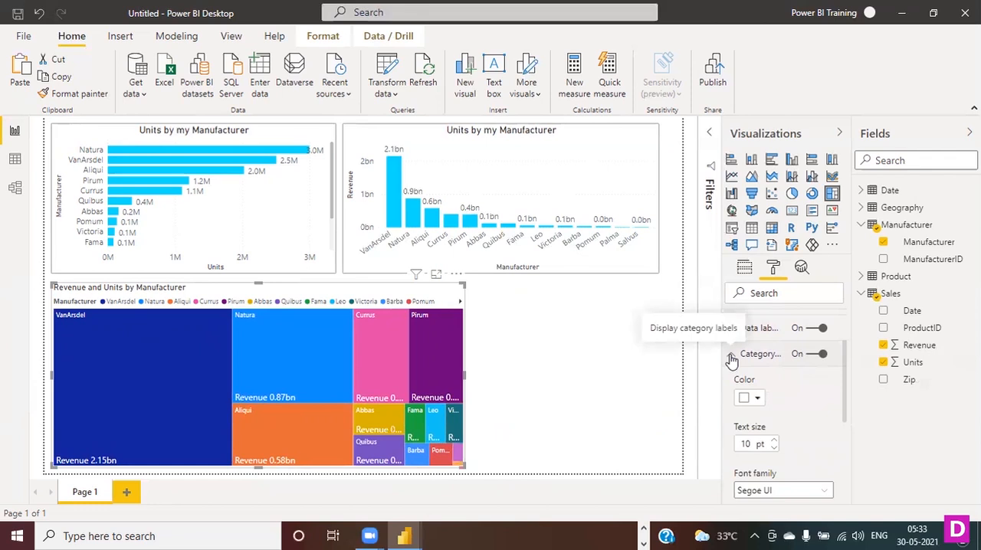
pyautogui.click(732, 357)
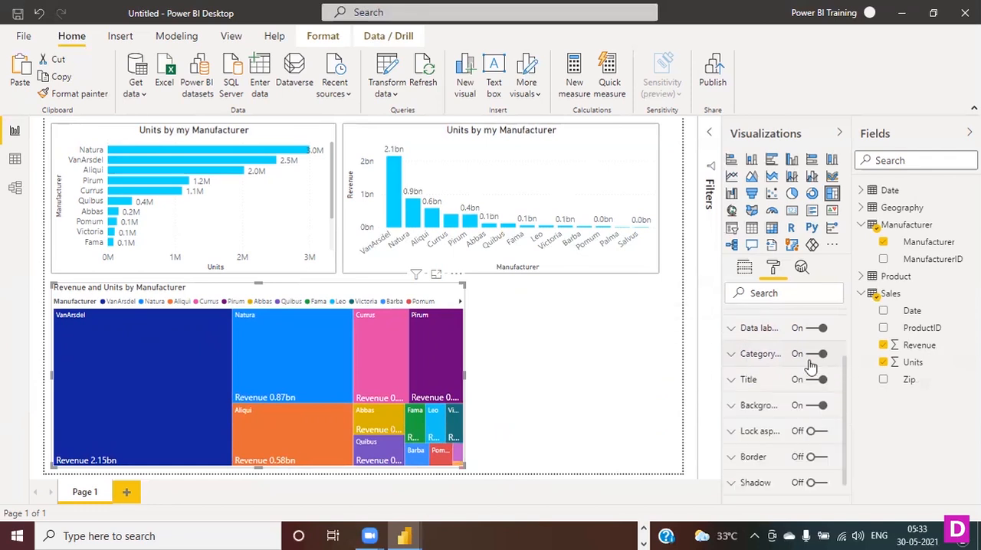
pyautogui.click(825, 356)
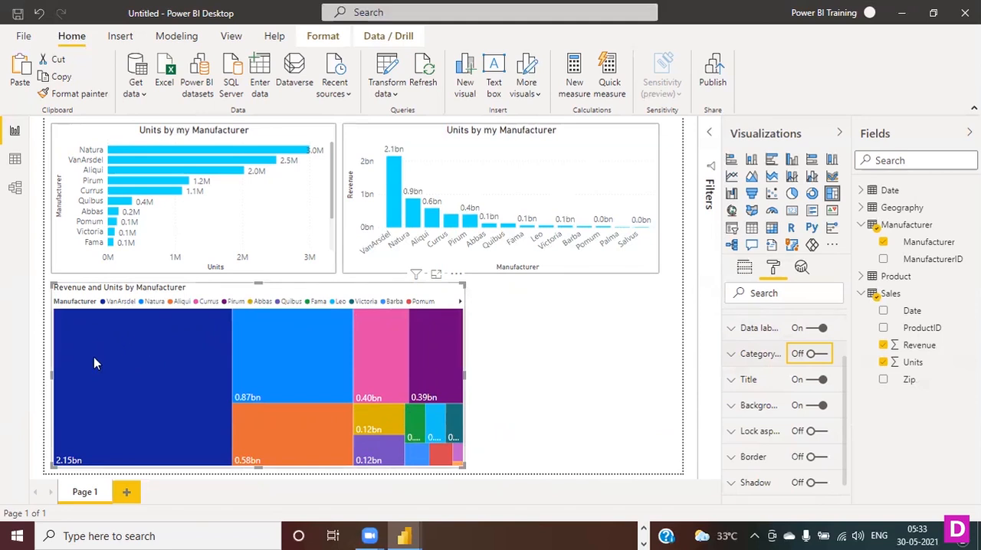
pyautogui.click(813, 354)
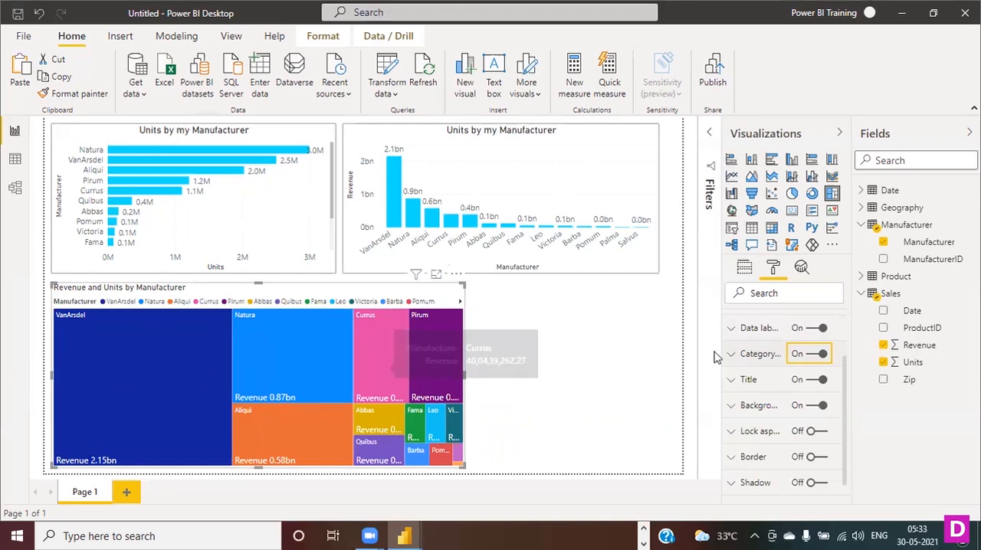
# - Set the text size of the treemap's category labels to 13 pt
pyautogui.click(738, 358)
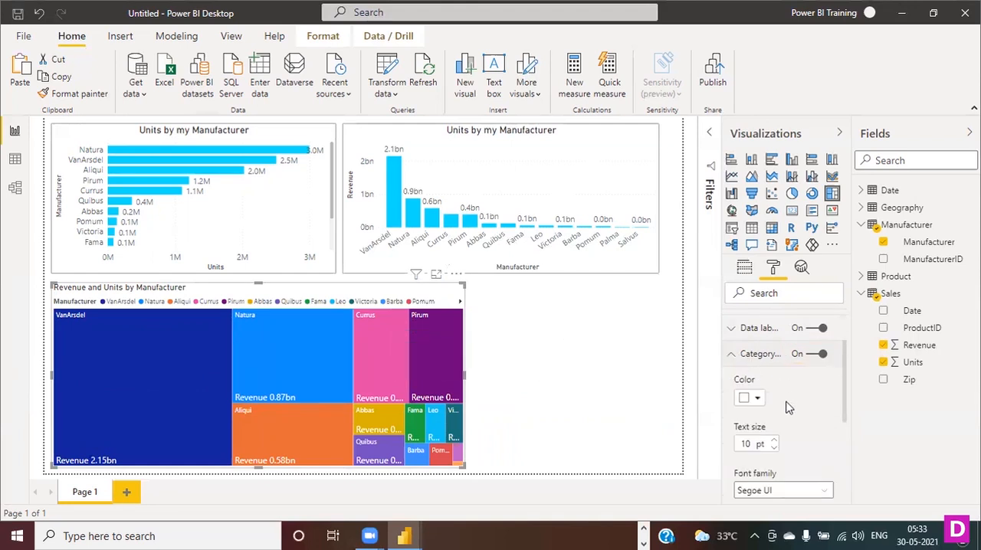
pyautogui.scroll(-2, 789, 409)
pyautogui.click(775, 369)
pyautogui.click(775, 369)
pyautogui.click(775, 368)
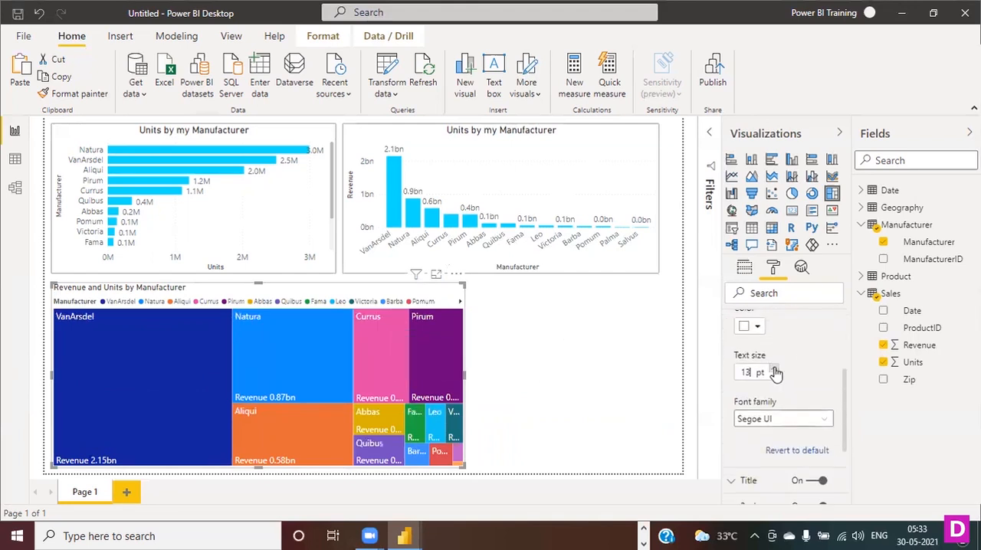
pyautogui.scroll(-4, 793, 383)
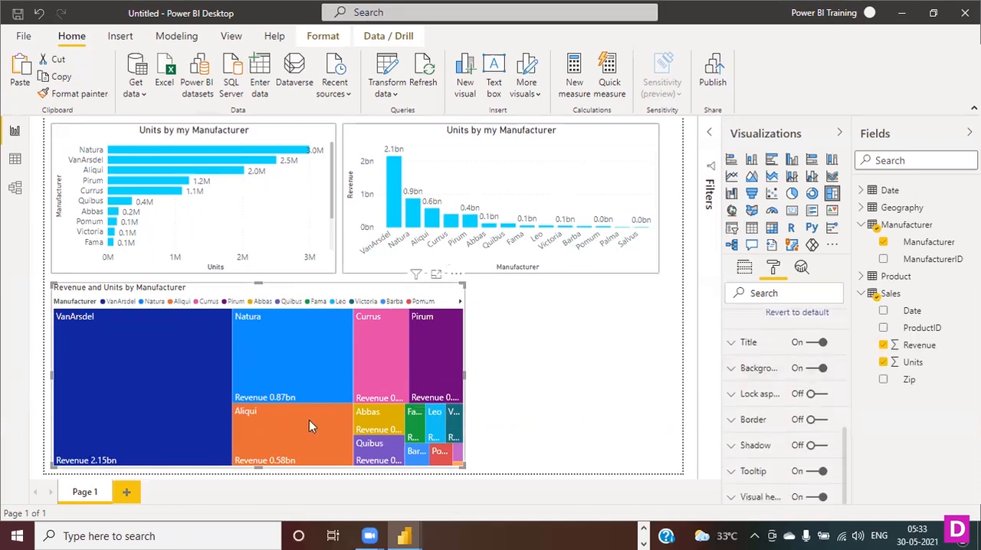
# - Replace the treemap's title text with "Revenue by Manufacturer"
pyautogui.click(732, 343)
pyautogui.moveTo(737, 386); pyautogui.dragTo(828, 394)
pyautogui.press('BackSpace')
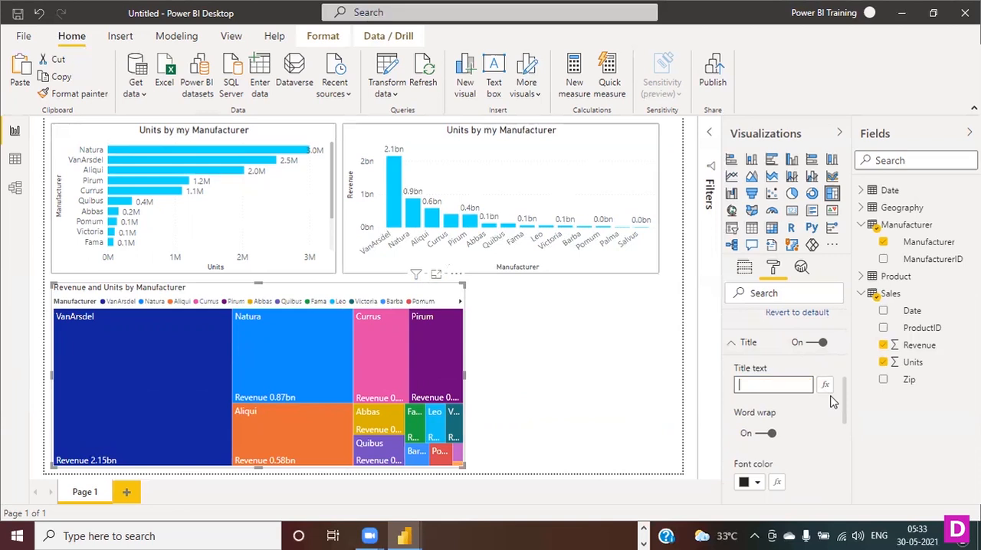
pyautogui.write('Revenue by M')
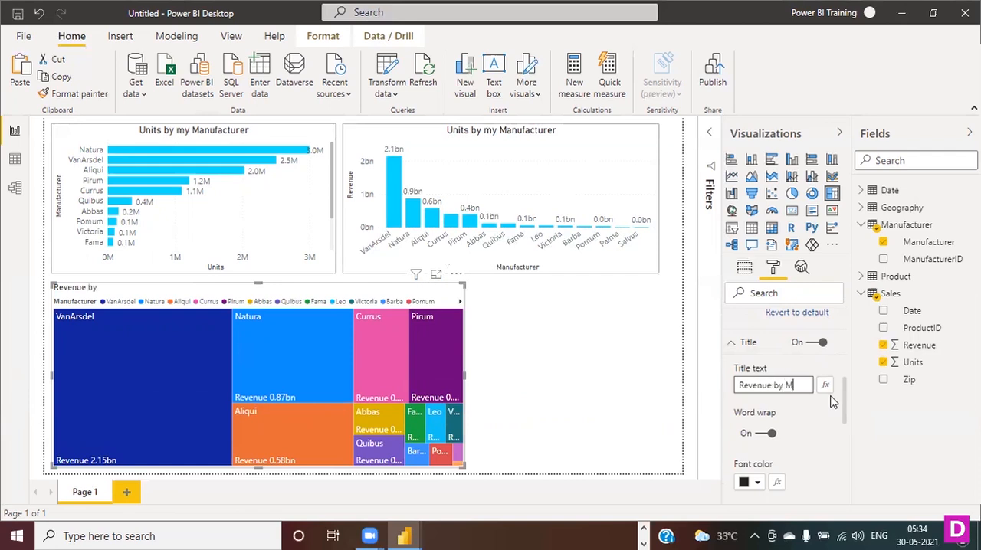
pyautogui.write('facturer')
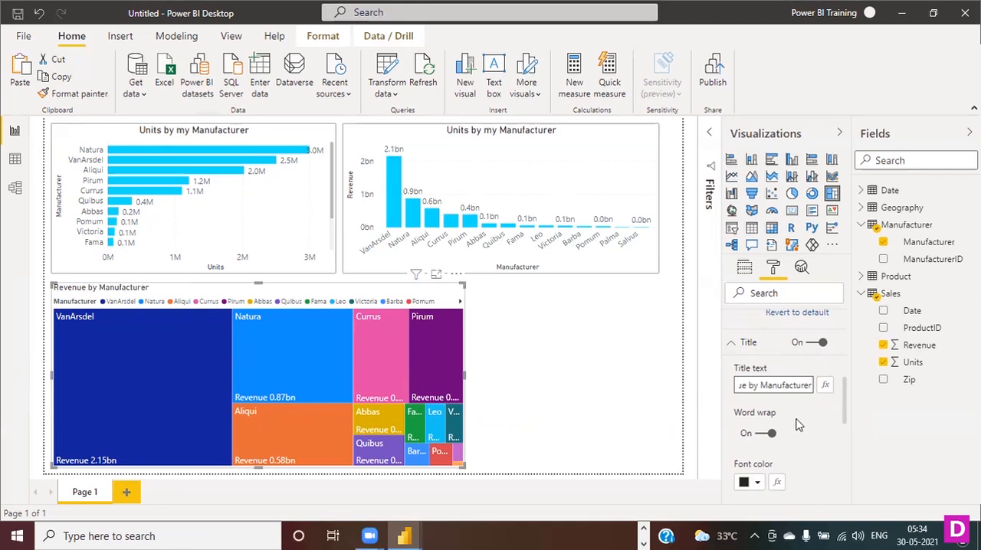
# - Set the text size of the treemap's title to 17 pt
pyautogui.scroll(-3, 807, 433)
pyautogui.scroll(-2, 778, 408)
pyautogui.click(775, 405)
pyautogui.click(775, 405)
pyautogui.click(775, 405)
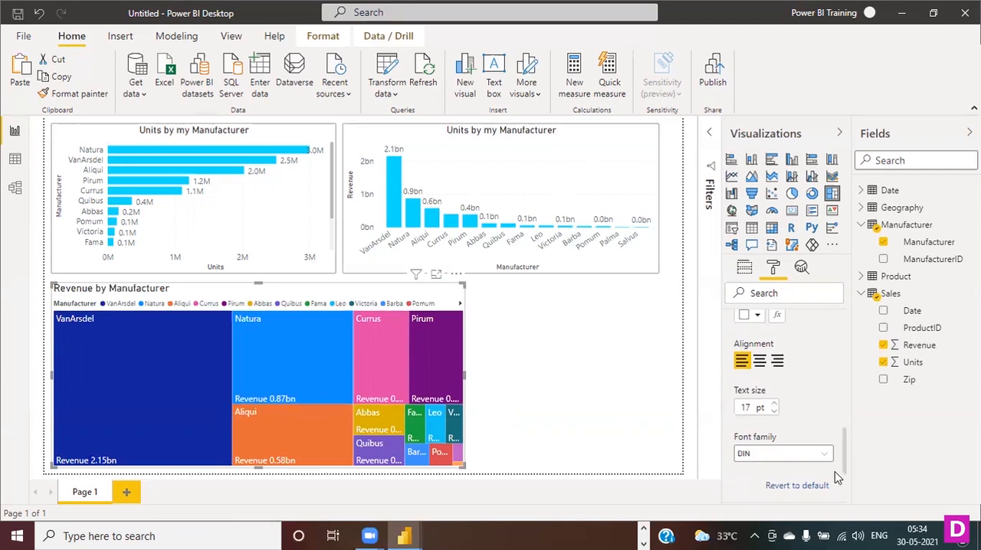
# - Turn on the treemap's border, color it medium gray and give it a 2 px corner radius
pyautogui.scroll(-3, 836, 472)
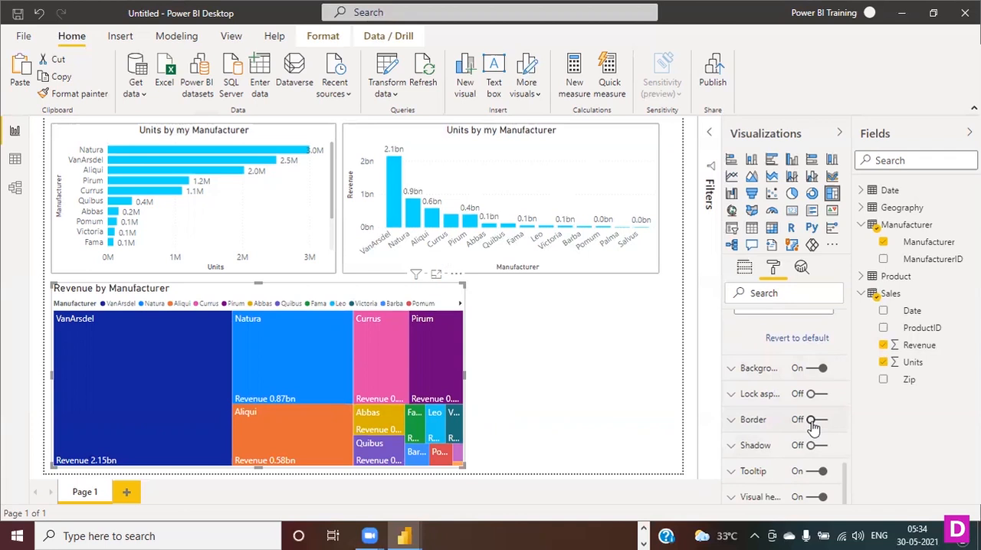
pyautogui.click(813, 422)
pyautogui.click(755, 421)
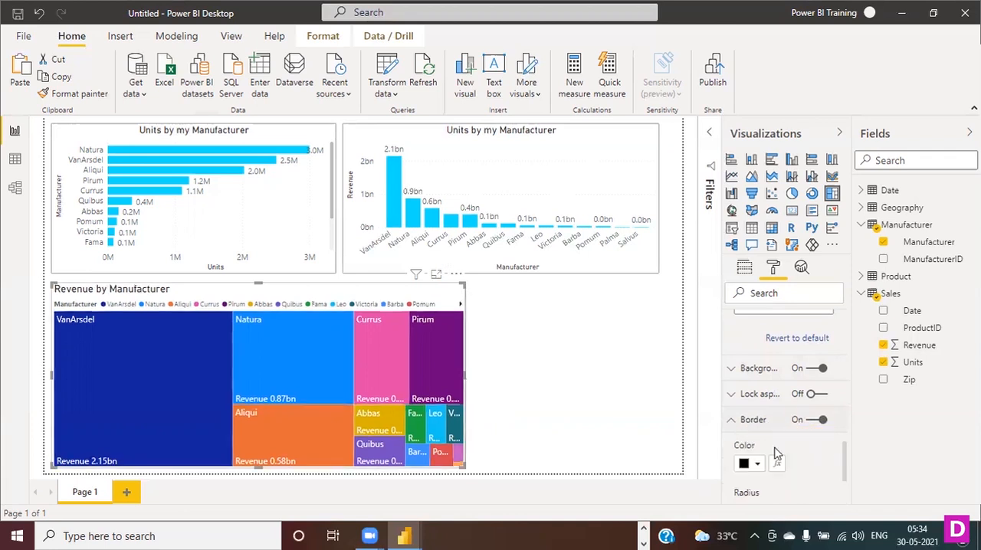
pyautogui.scroll(-1, 760, 433)
pyautogui.click(757, 394)
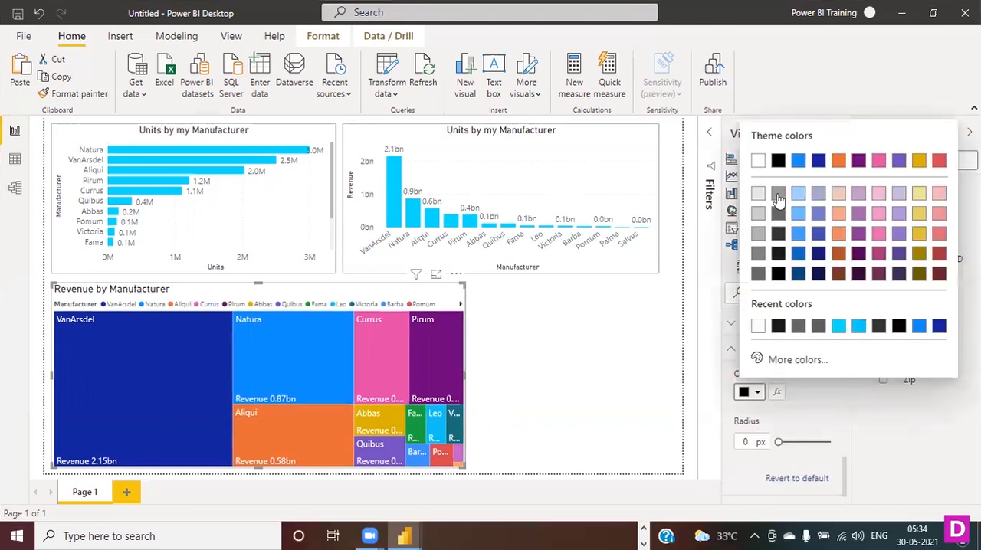
pyautogui.click(779, 196)
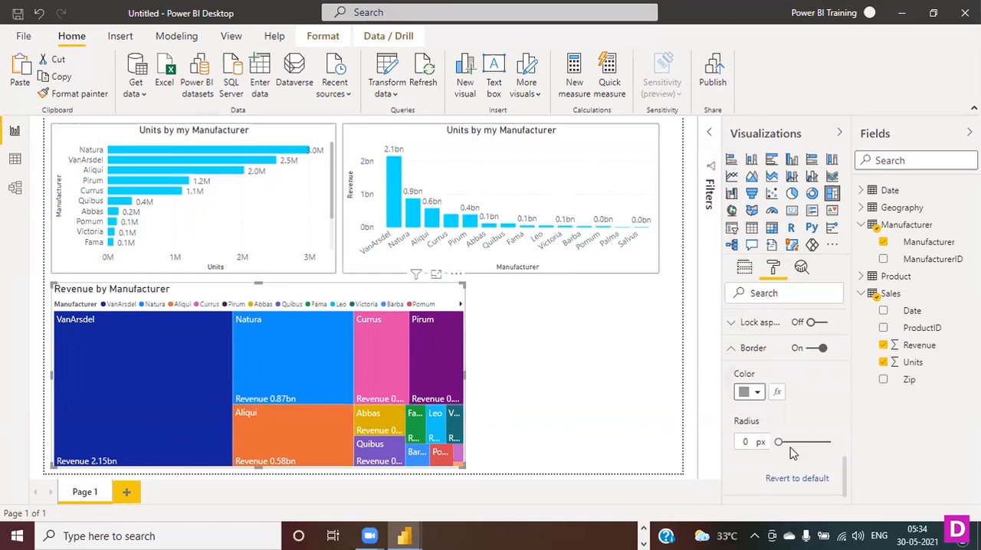
pyautogui.moveTo(779, 442); pyautogui.dragTo(783, 442)
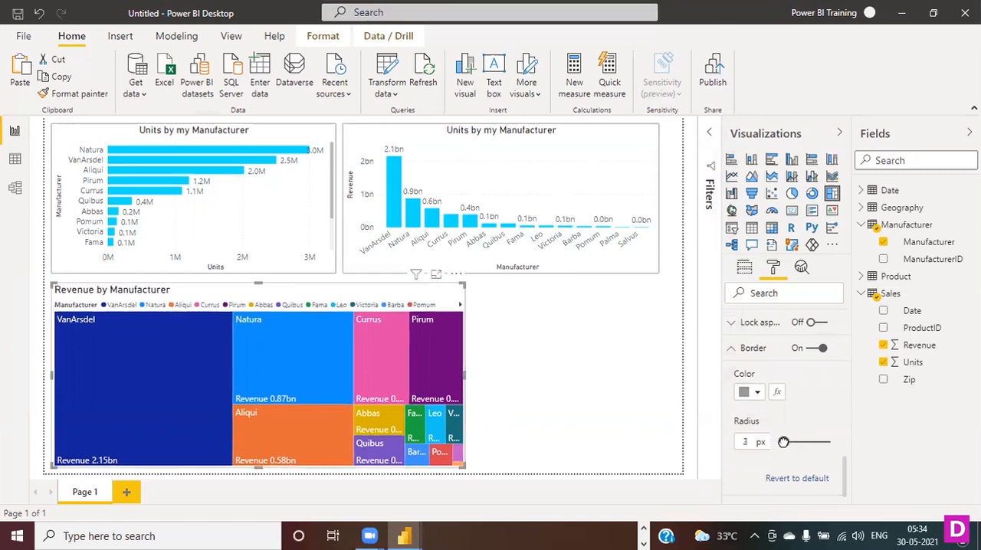
pyautogui.click(754, 348)
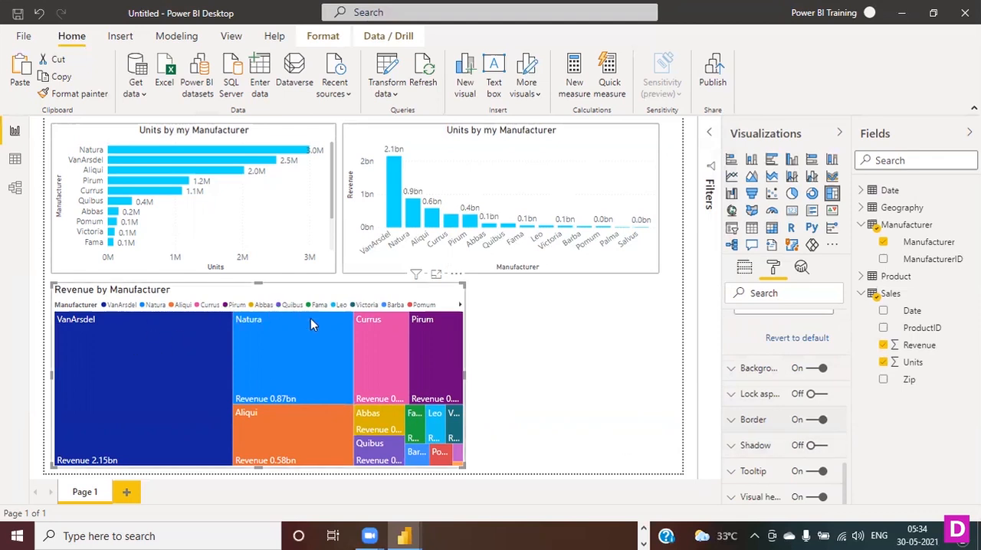
pyautogui.click(491, 406)
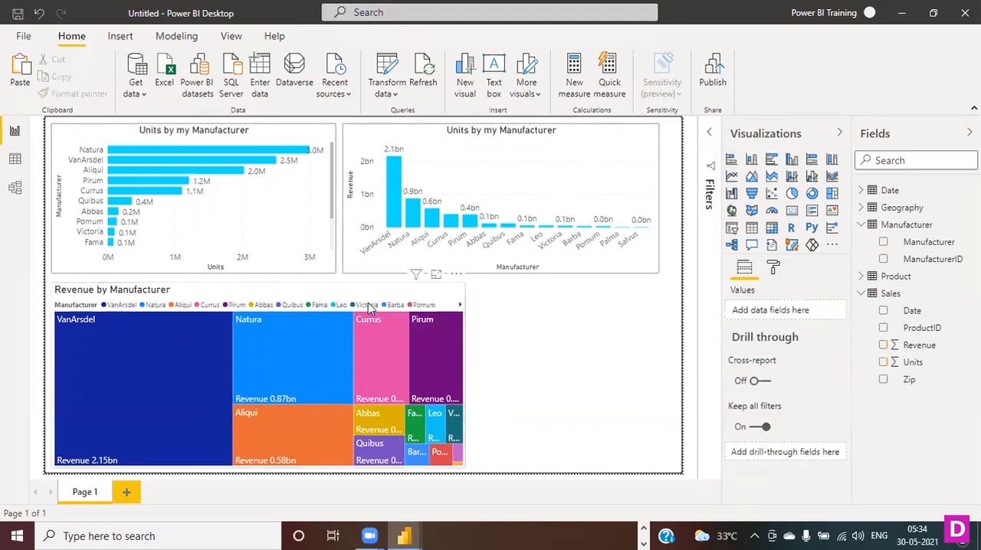
# - Turn on the treemap's shadow, color it light gray and set the shadow position to Inside
pyautogui.click(345, 300)
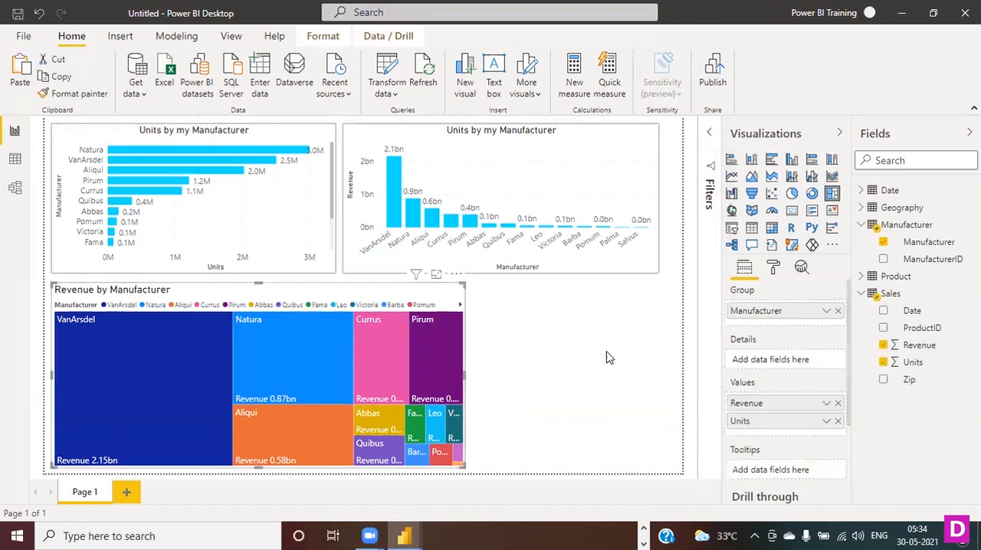
pyautogui.click(774, 267)
pyautogui.scroll(-3, 817, 360)
pyautogui.click(805, 422)
pyautogui.click(813, 445)
pyautogui.click(732, 446)
pyautogui.scroll(-1, 762, 460)
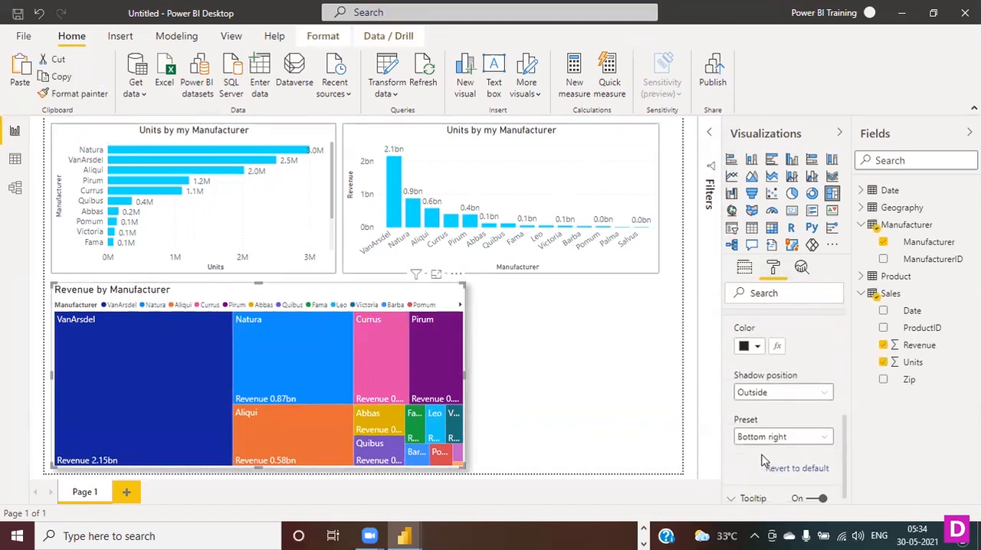
pyautogui.click(758, 347)
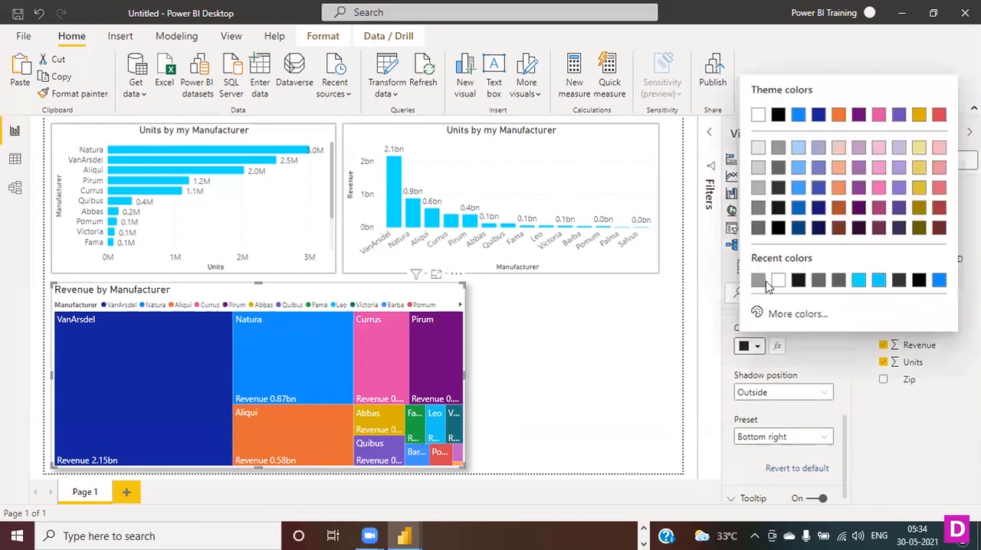
pyautogui.click(757, 167)
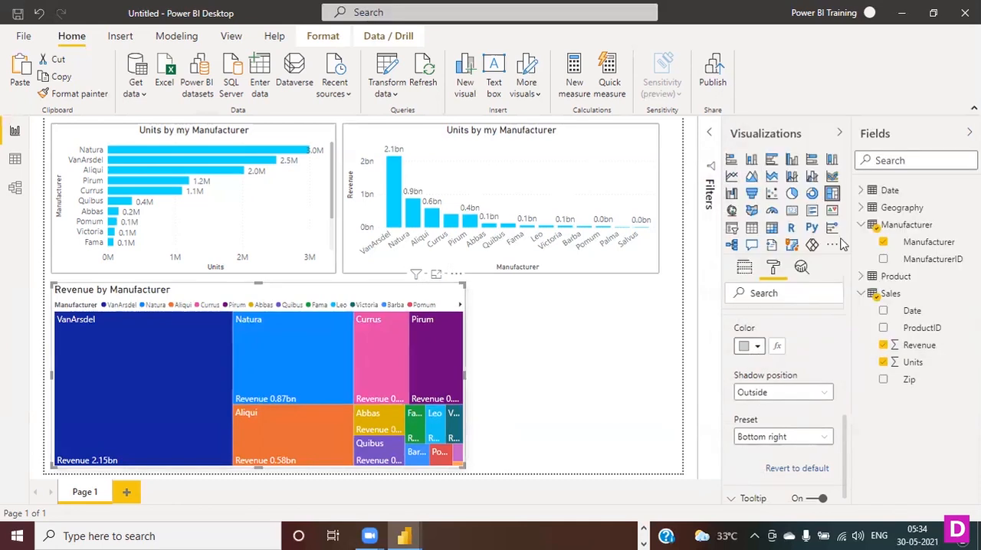
pyautogui.scroll(-1, 835, 417)
pyautogui.click(815, 366)
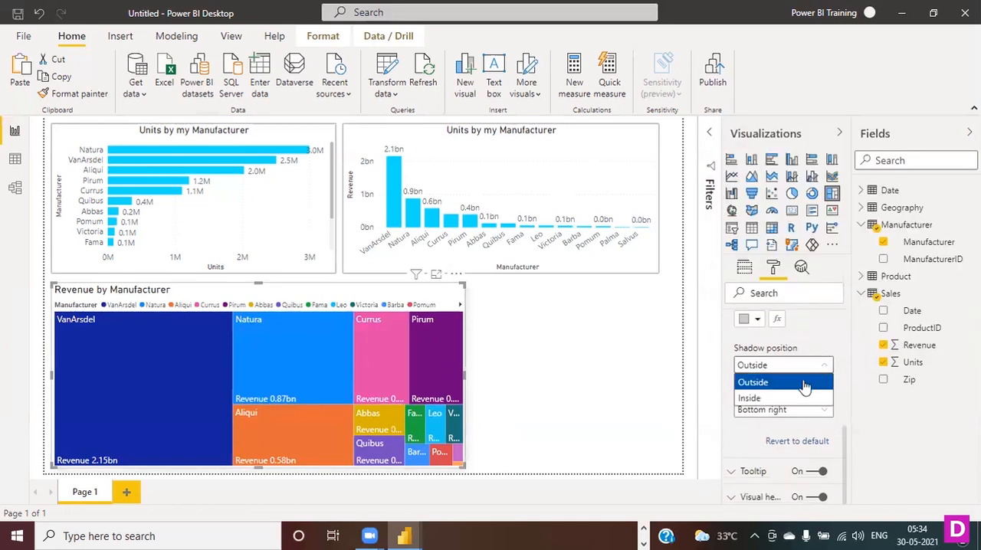
pyautogui.click(785, 399)
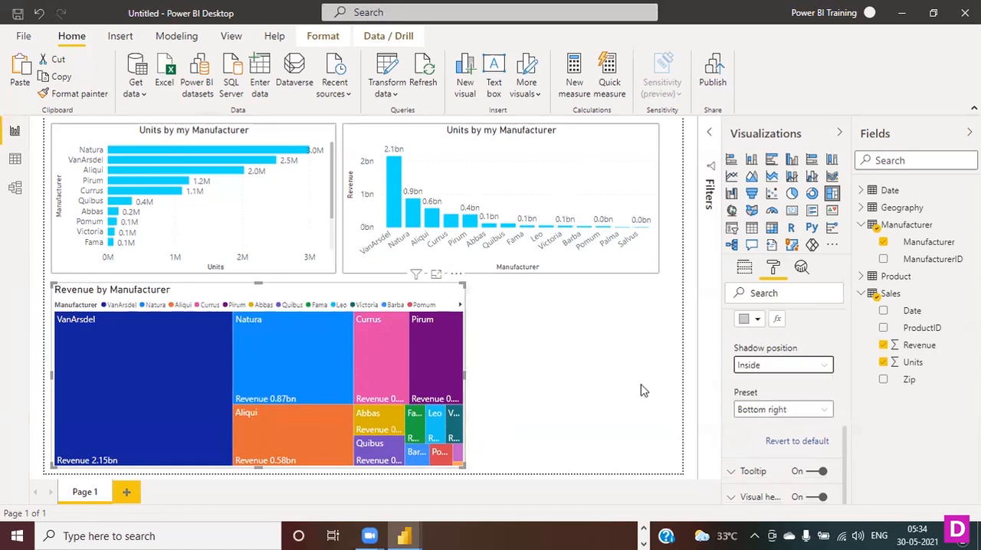
# - Give the revenue column chart a medium gray shadow with its position set to Inside
pyautogui.click(602, 141)
pyautogui.scroll(-3, 771, 437)
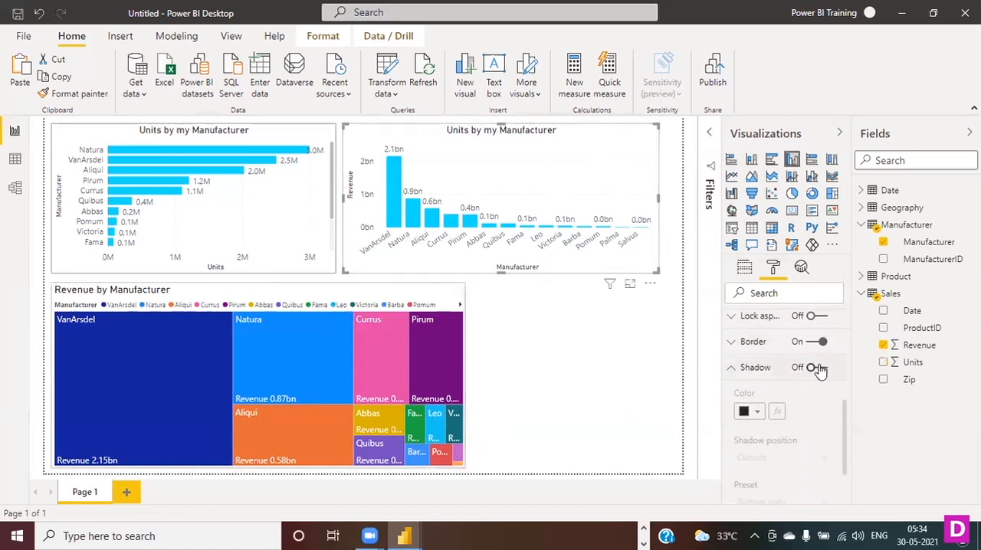
pyautogui.click(816, 367)
pyautogui.click(757, 413)
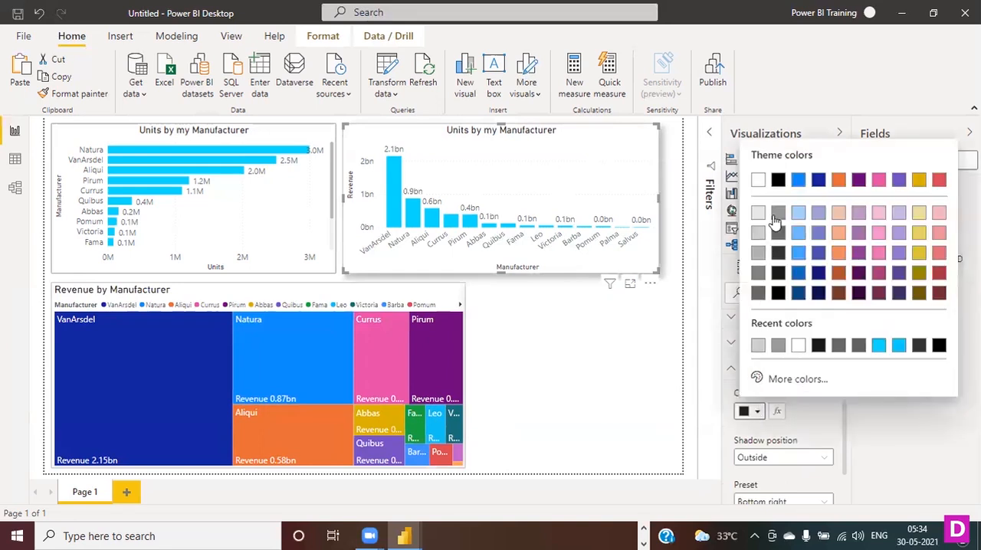
pyautogui.click(777, 261)
pyautogui.click(828, 457)
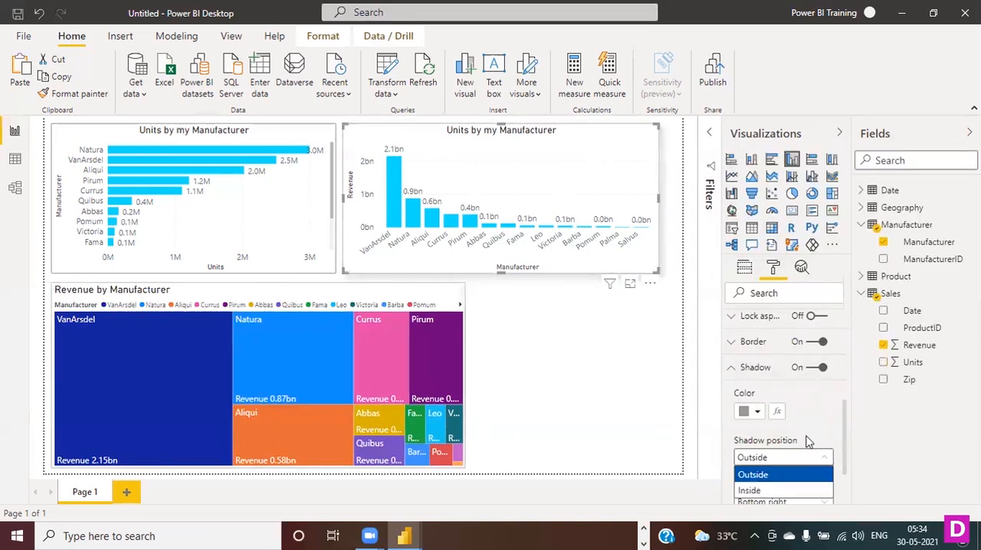
pyautogui.click(782, 489)
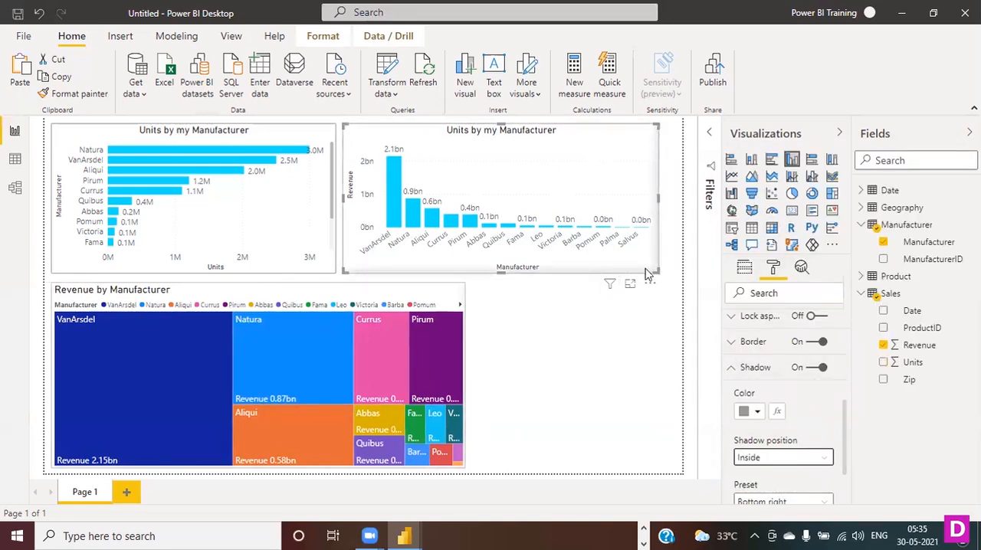
# - Add a medium gray shadow to the units bar chart and set its position to Inside
pyautogui.click(307, 133)
pyautogui.scroll(-1, 801, 433)
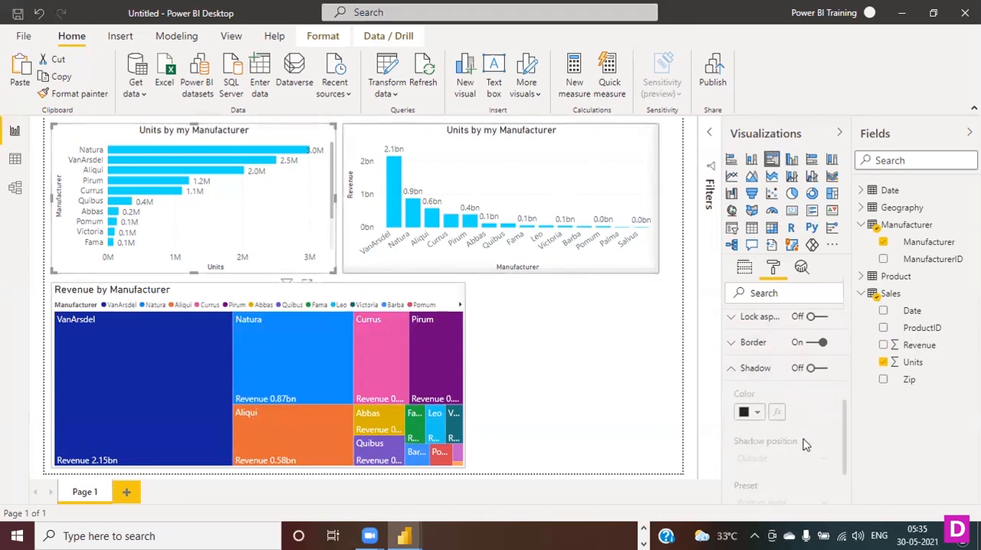
pyautogui.click(812, 369)
pyautogui.click(757, 412)
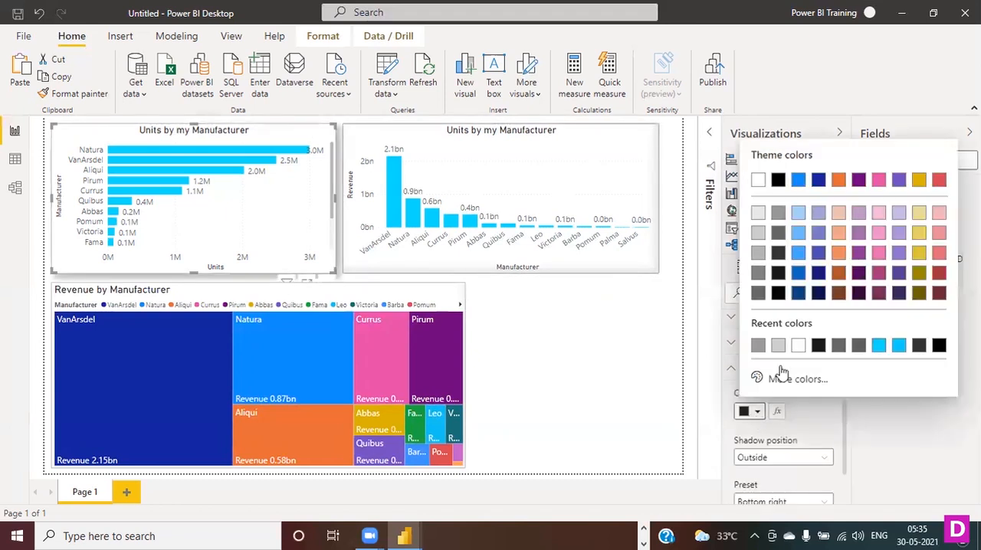
pyautogui.click(779, 212)
pyautogui.click(819, 457)
pyautogui.click(790, 491)
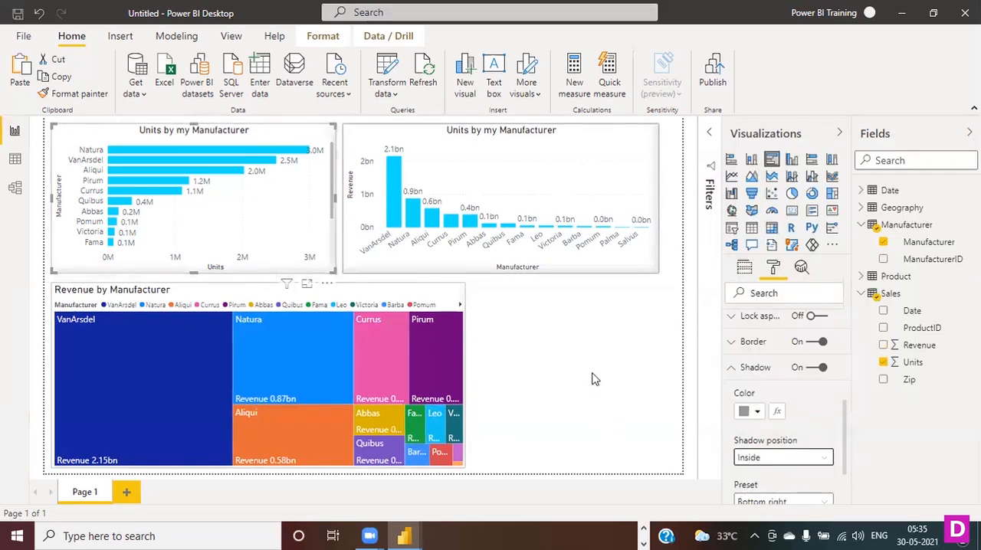
pyautogui.click(593, 378)
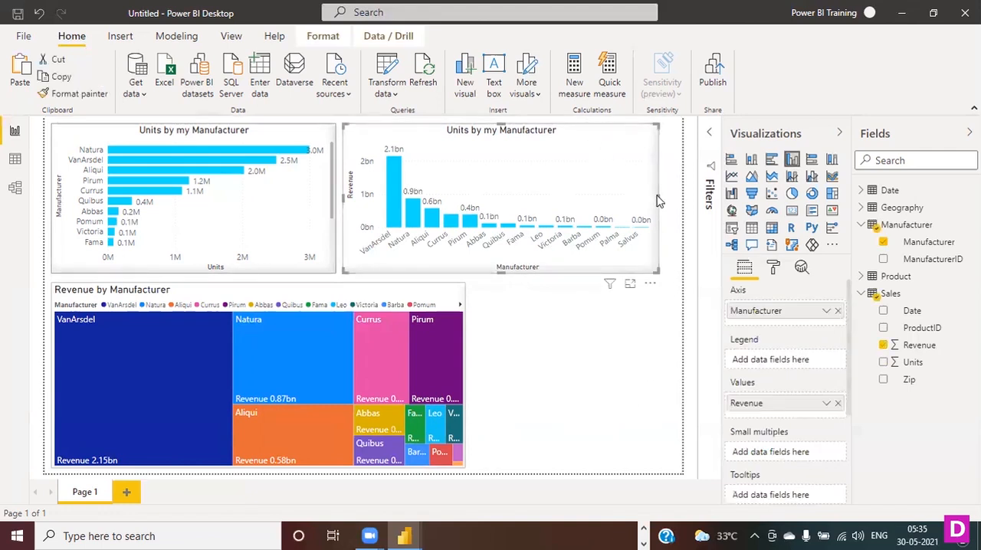
# - Widen the revenue column chart slightly toward the page's edge and narrow the treemap from its right side
pyautogui.moveTo(664, 200); pyautogui.dragTo(672, 197)
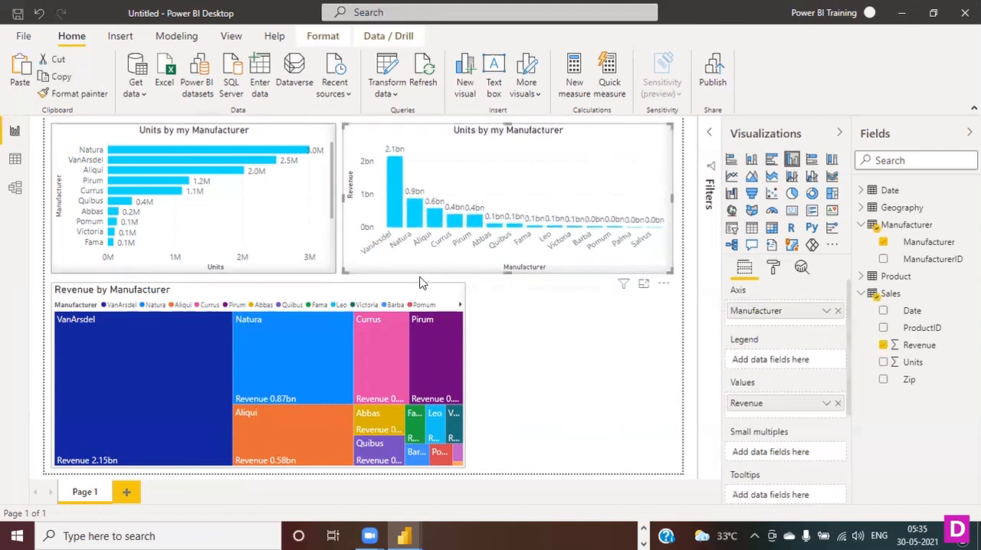
pyautogui.click(468, 380)
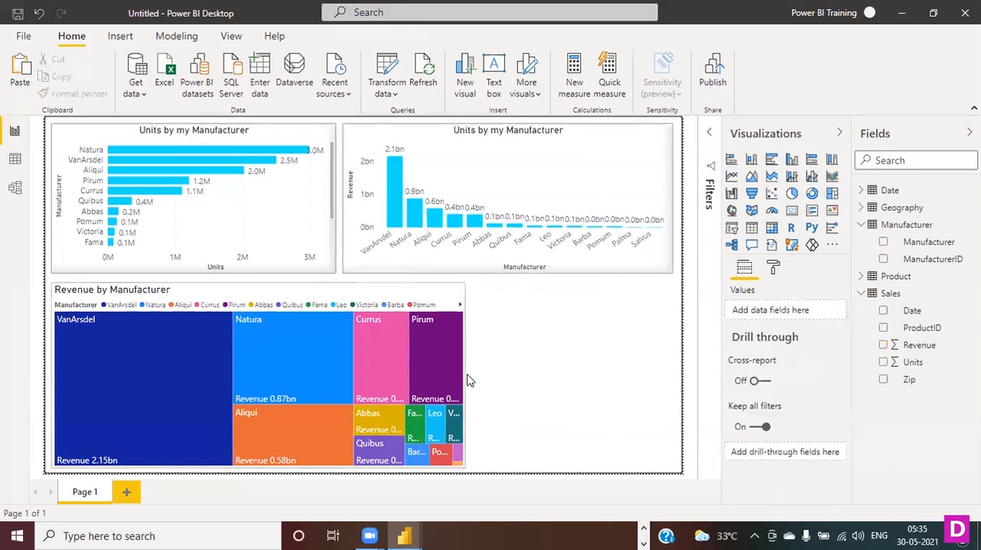
pyautogui.click(464, 379)
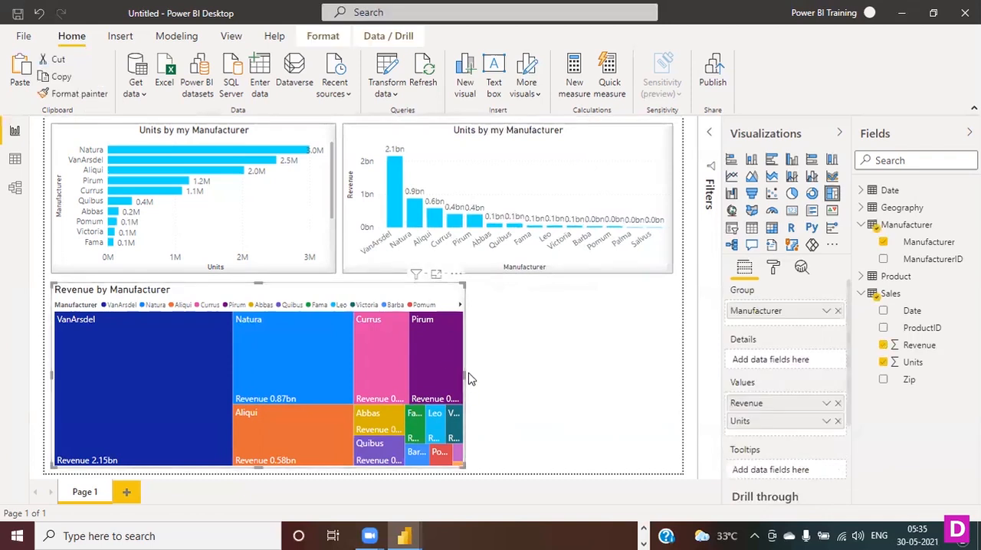
pyautogui.moveTo(465, 376); pyautogui.dragTo(428, 383)
pyautogui.click(618, 414)
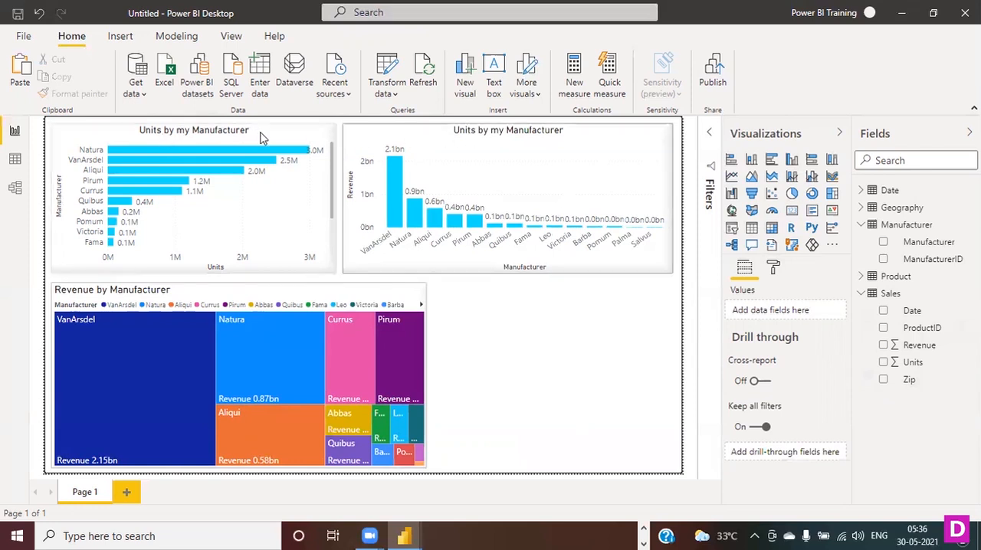
# - Change the column chart's title to "Revenue by my Manufacturer"
pyautogui.click(503, 132)
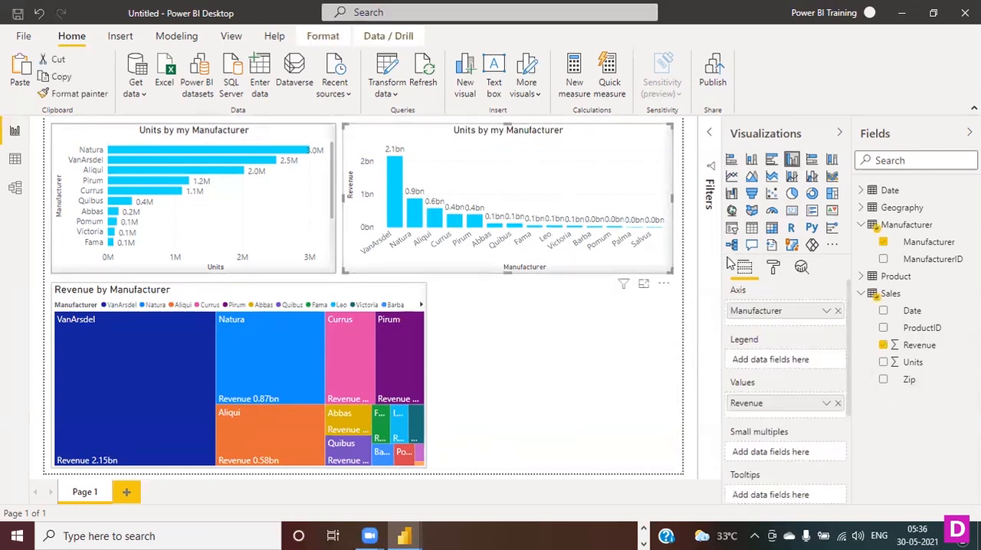
pyautogui.click(773, 268)
pyautogui.scroll(-5, 808, 379)
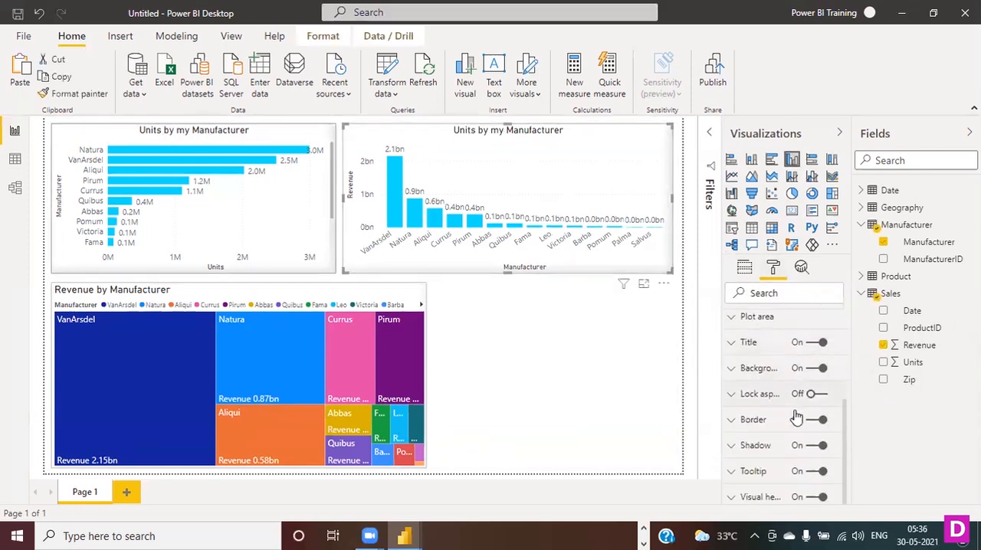
pyautogui.click(735, 343)
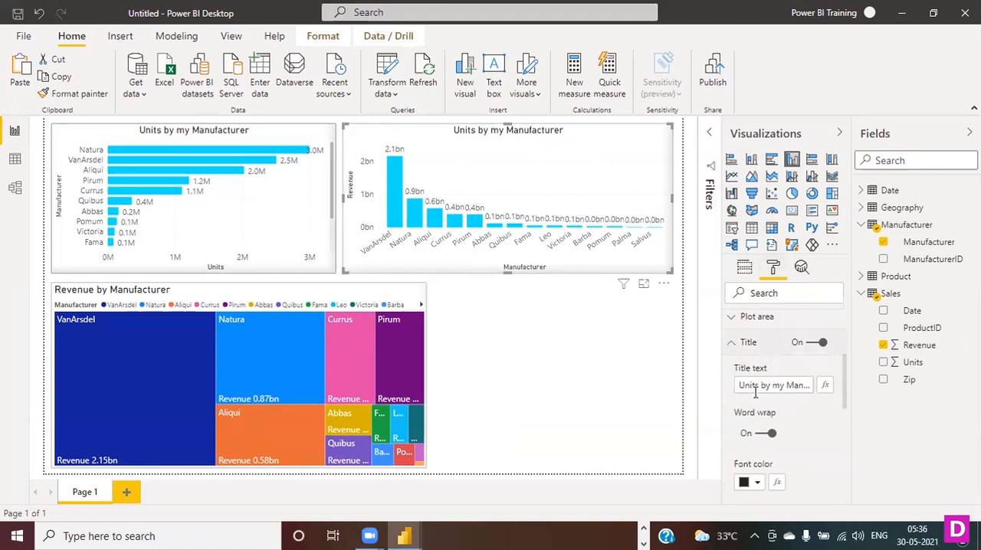
pyautogui.doubleClick(757, 386)
pyautogui.press('BackSpace')
pyautogui.write('Revenue')
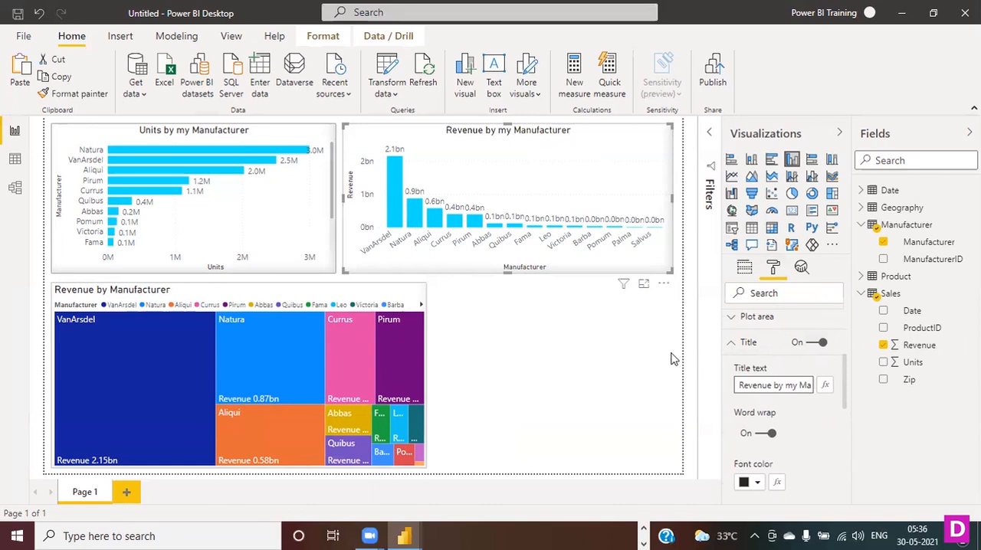
pyautogui.click(548, 313)
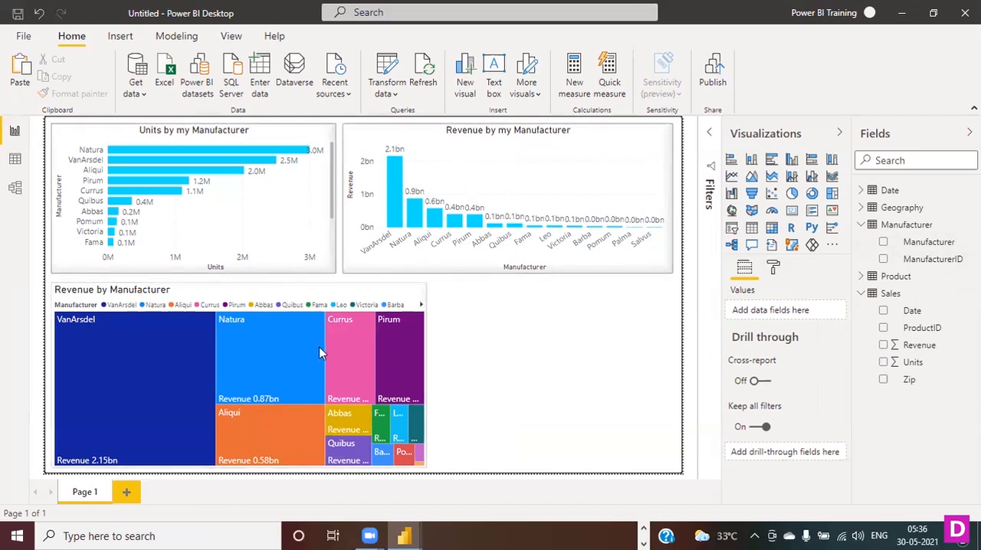
# - Group the manufacturer treemap by the product Category field instead of Manufacturer and widen the treemap slightly
pyautogui.click(245, 297)
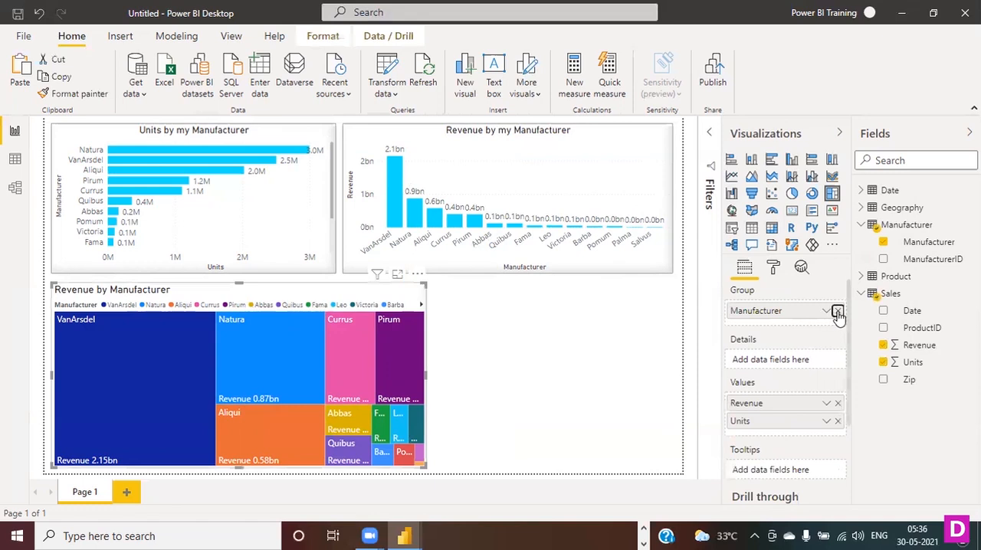
pyautogui.click(837, 311)
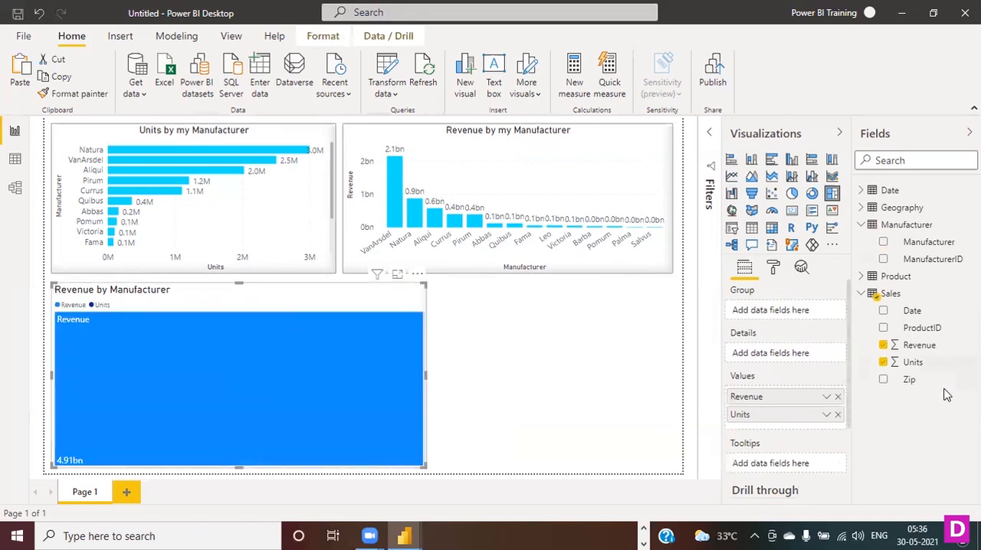
pyautogui.click(861, 277)
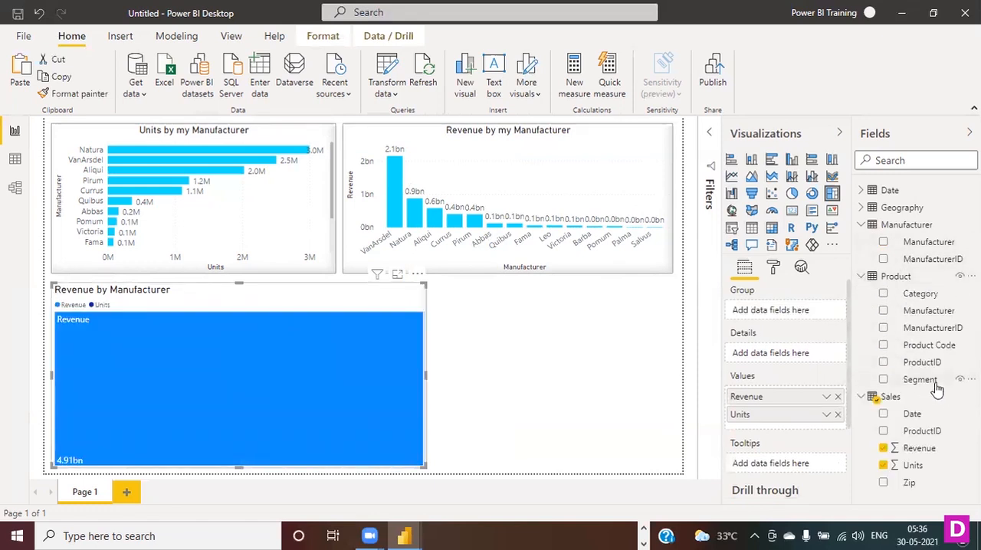
pyautogui.click(883, 294)
pyautogui.moveTo(426, 376); pyautogui.dragTo(436, 378)
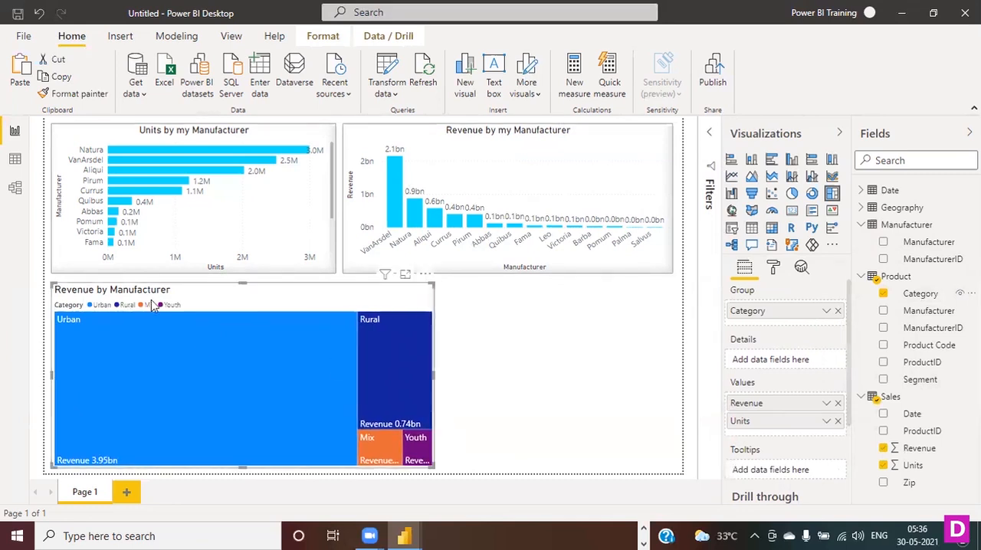
# - Change the treemap's title to "Revenue by Product Category"
pyautogui.click(773, 266)
pyautogui.scroll(-3, 759, 345)
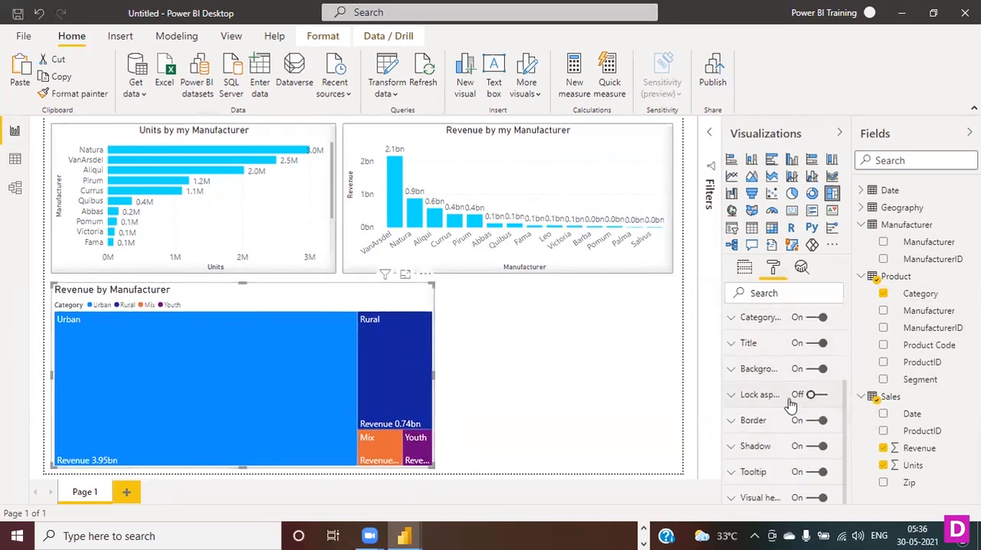
pyautogui.click(733, 345)
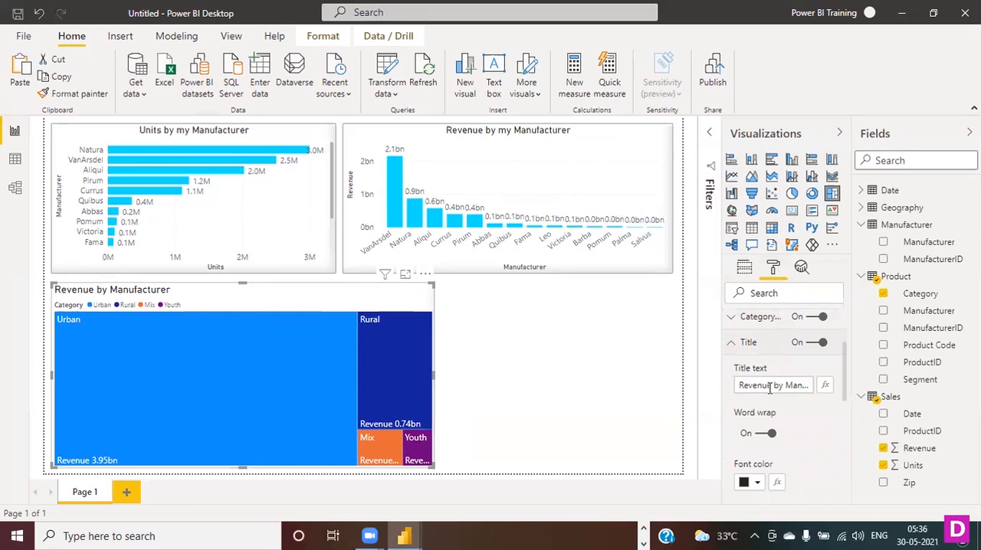
pyautogui.click(787, 386)
pyautogui.press('Right')
pyautogui.press('Right')
pyautogui.press('Right')
pyautogui.press('Right')
pyautogui.press('Right')
pyautogui.press('Right')
pyautogui.press('Right')
pyautogui.press('Right')
pyautogui.press('Right')
pyautogui.press('Right')
pyautogui.press('Right')
pyautogui.press('BackSpace')
pyautogui.press('BackSpace')
pyautogui.press('BackSpace')
pyautogui.press('BackSpace')
pyautogui.press('BackSpace')
pyautogui.press('BackSpace')
pyautogui.press('BackSpace')
pyautogui.press('BackSpace')
pyautogui.press('BackSpace')
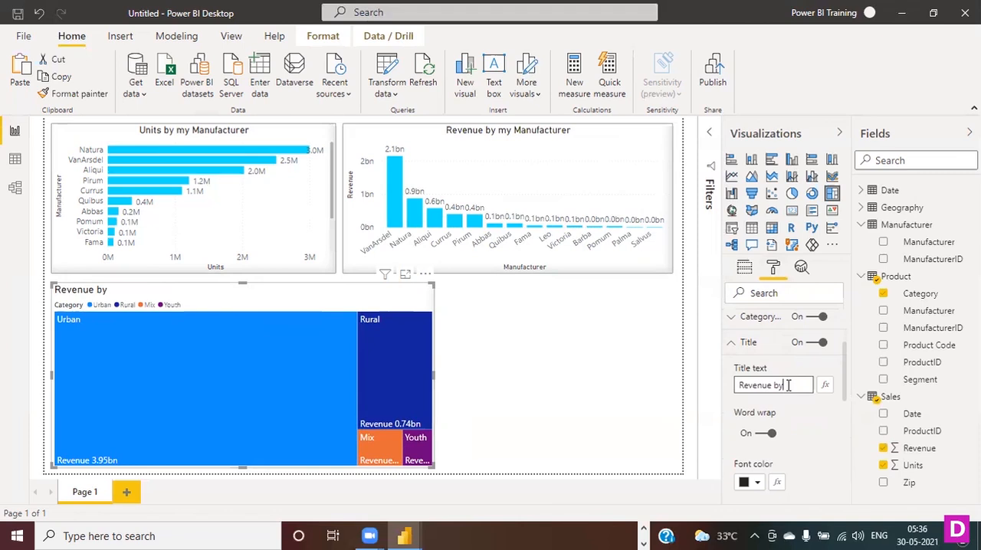
pyautogui.write('Product Category')
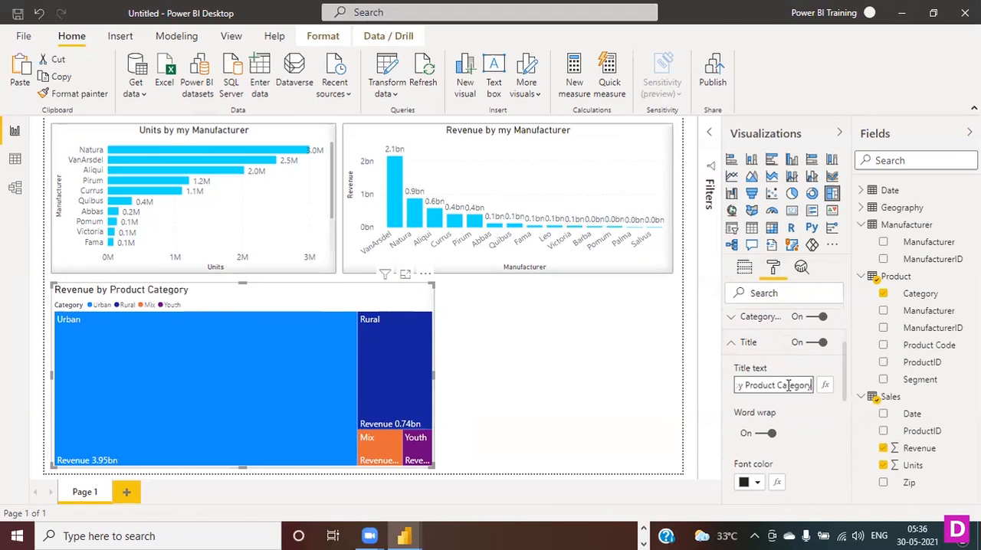
pyautogui.click(591, 413)
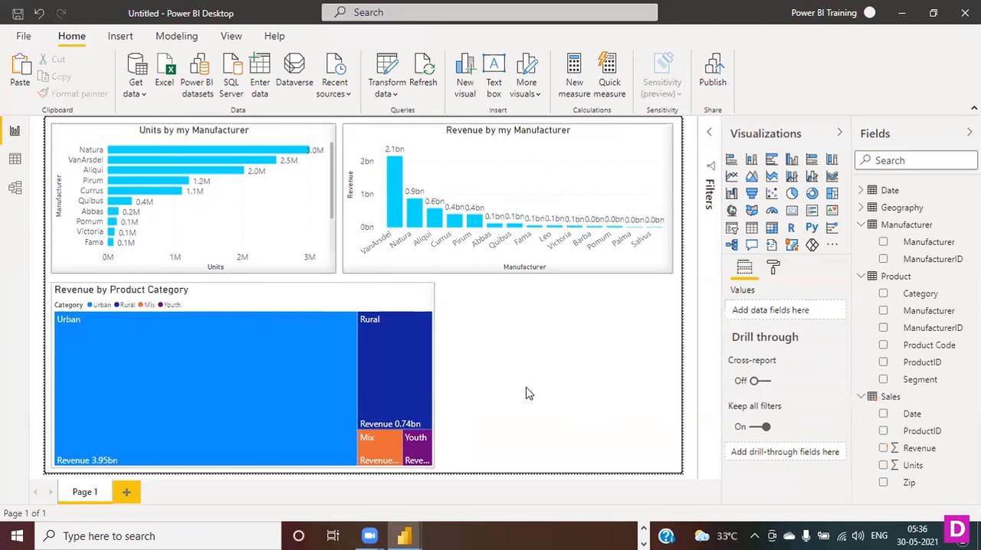
# - Examine the tooltip of the treemap's Urban tile and look through the treemap's tooltip formatting options
pyautogui.moveTo(153, 427)
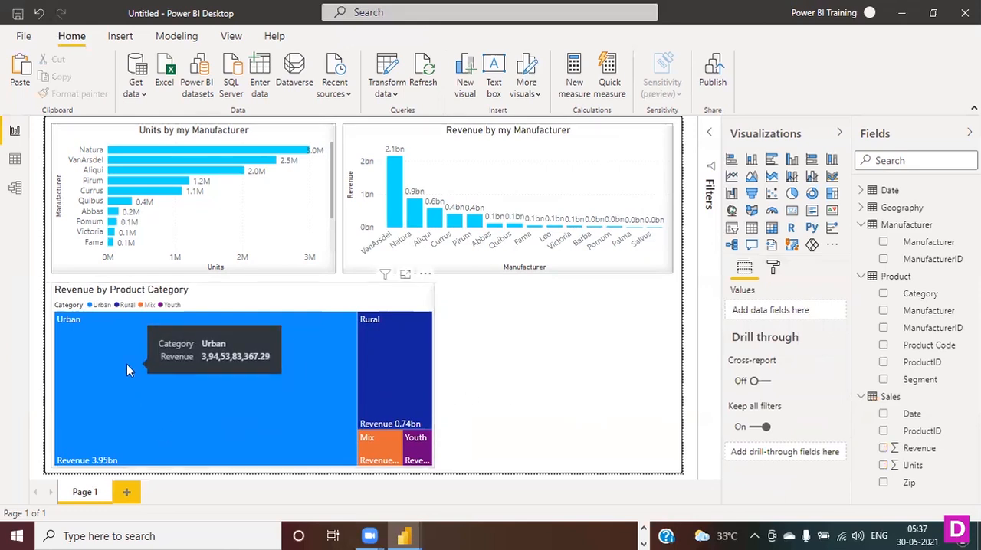
pyautogui.click(203, 299)
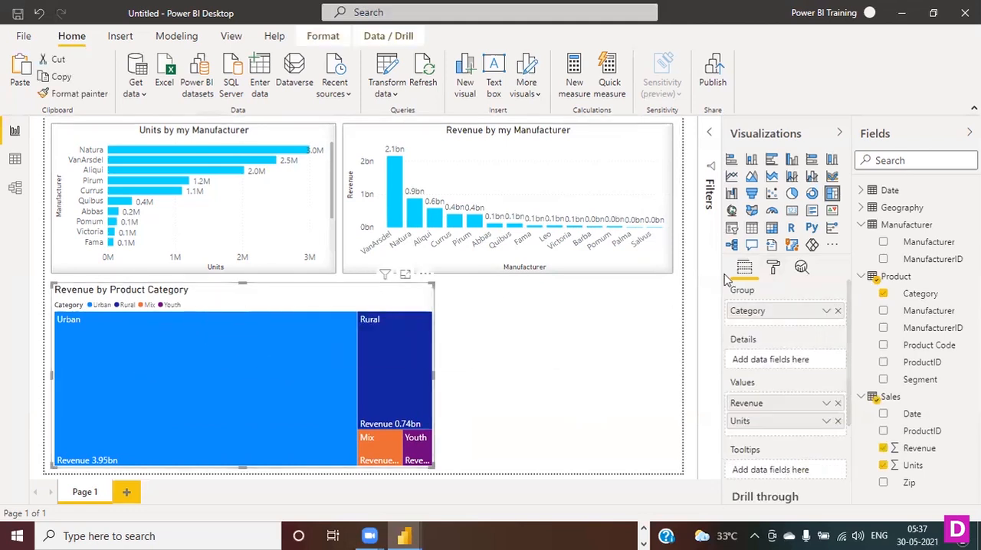
pyautogui.click(481, 373)
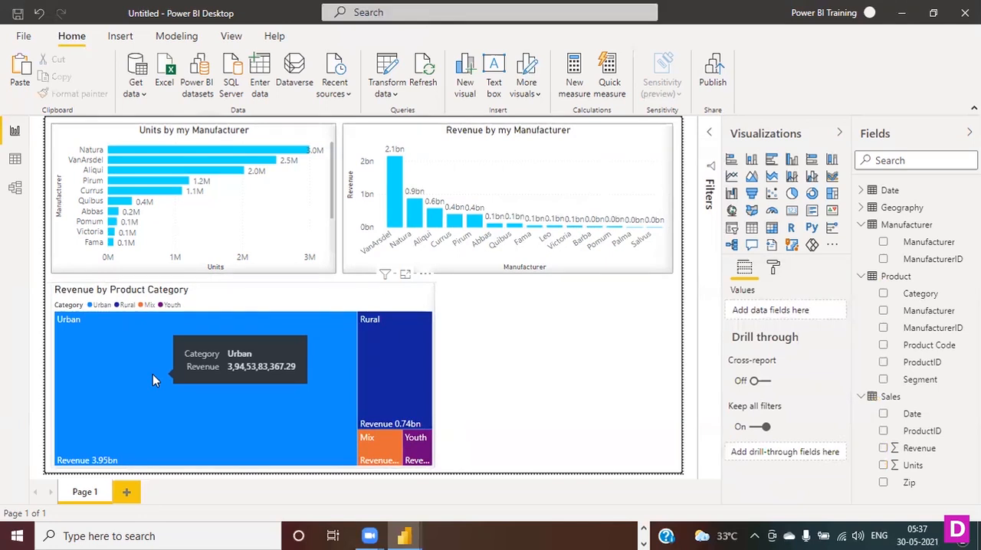
pyautogui.click(223, 305)
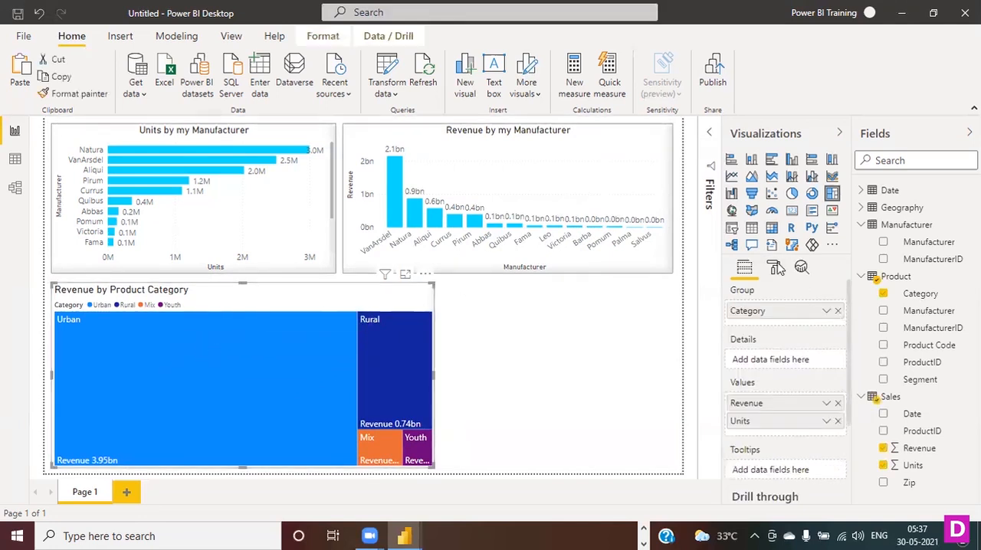
pyautogui.click(774, 266)
pyautogui.scroll(-5, 805, 429)
pyautogui.click(736, 475)
pyautogui.scroll(-3, 804, 437)
pyautogui.scroll(-2, 803, 433)
pyautogui.scroll(-1, 807, 423)
pyautogui.scroll(3, 807, 424)
pyautogui.scroll(1, 807, 423)
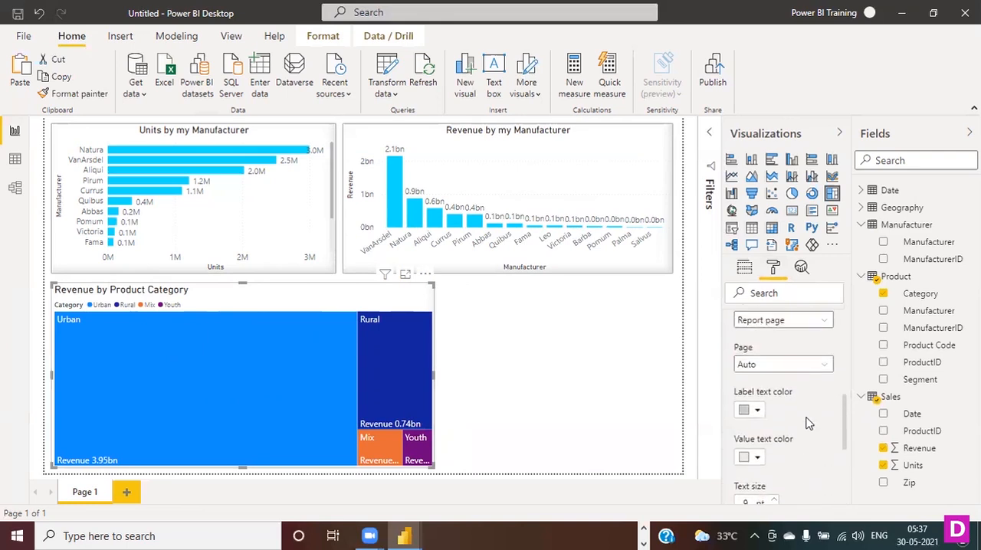
pyautogui.scroll(2, 806, 423)
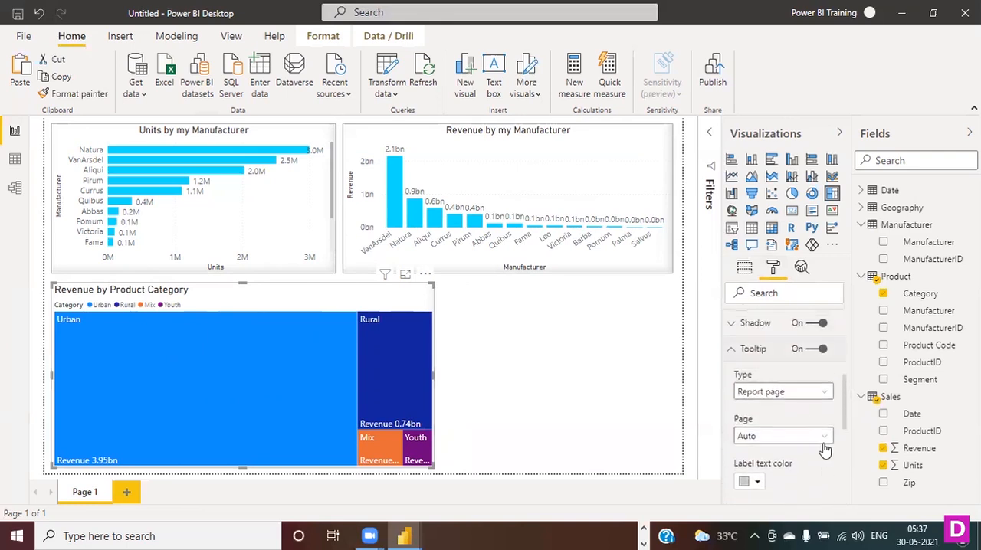
# - Check the treemap's tooltip types, keep Report page, and review the page, text, font, background and transparency options
pyautogui.click(820, 392)
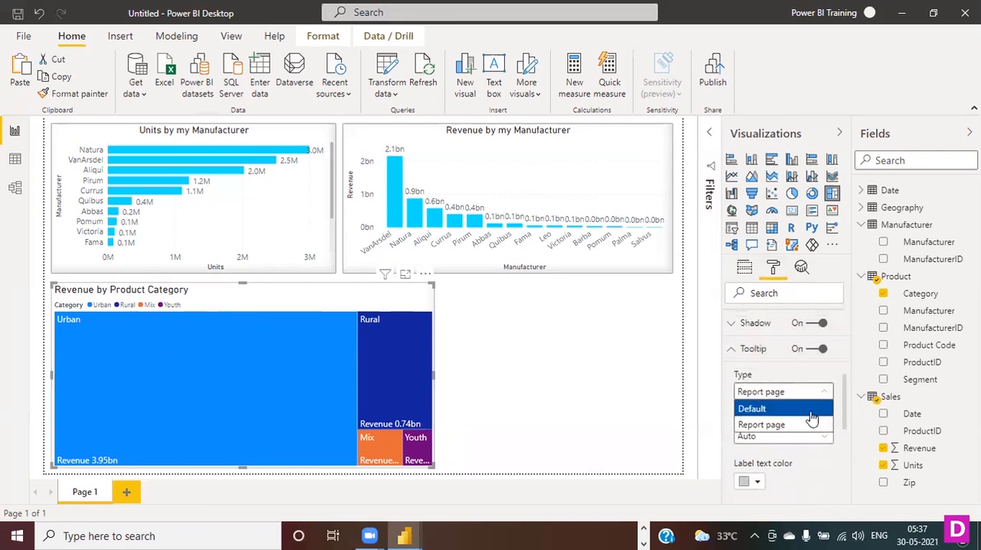
pyautogui.click(803, 427)
pyautogui.scroll(-3, 815, 421)
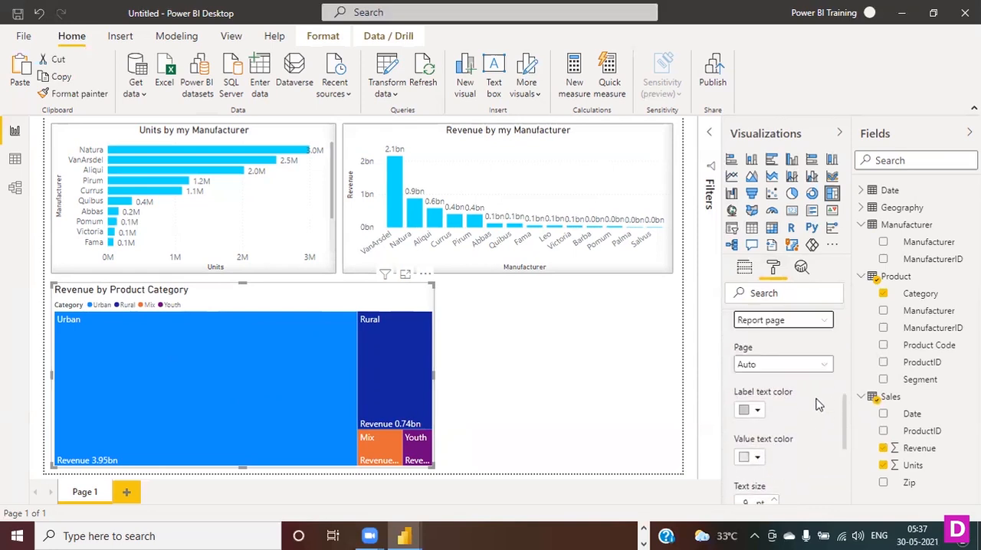
pyautogui.scroll(-5, 820, 431)
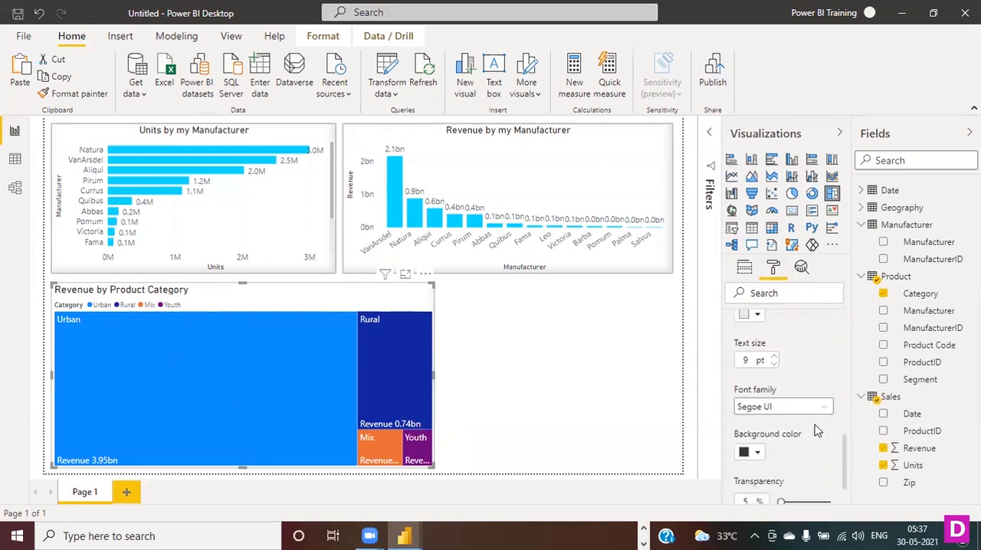
pyautogui.scroll(-3, 818, 432)
pyautogui.scroll(5, 818, 431)
pyautogui.scroll(6, 818, 431)
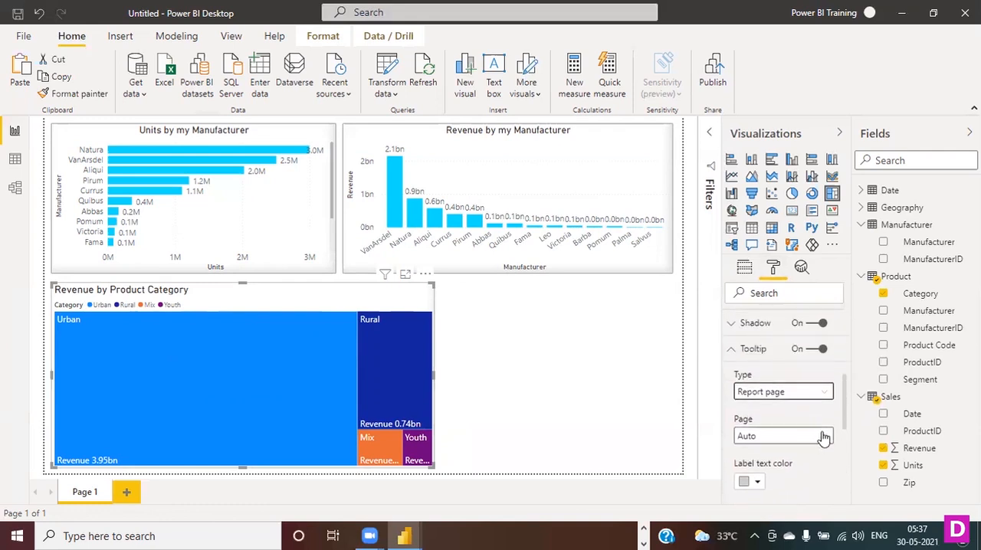
pyautogui.scroll(-3, 824, 436)
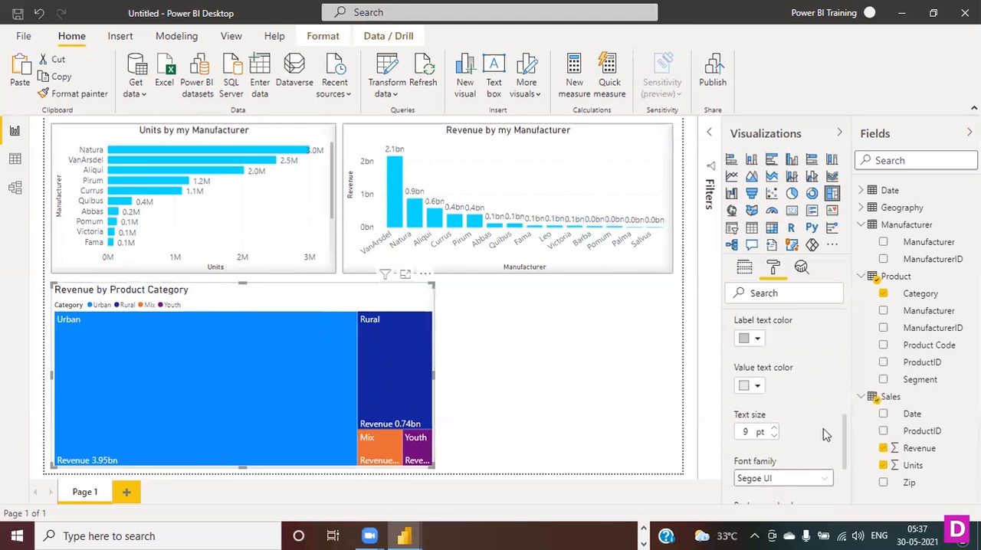
pyautogui.scroll(-2, 824, 434)
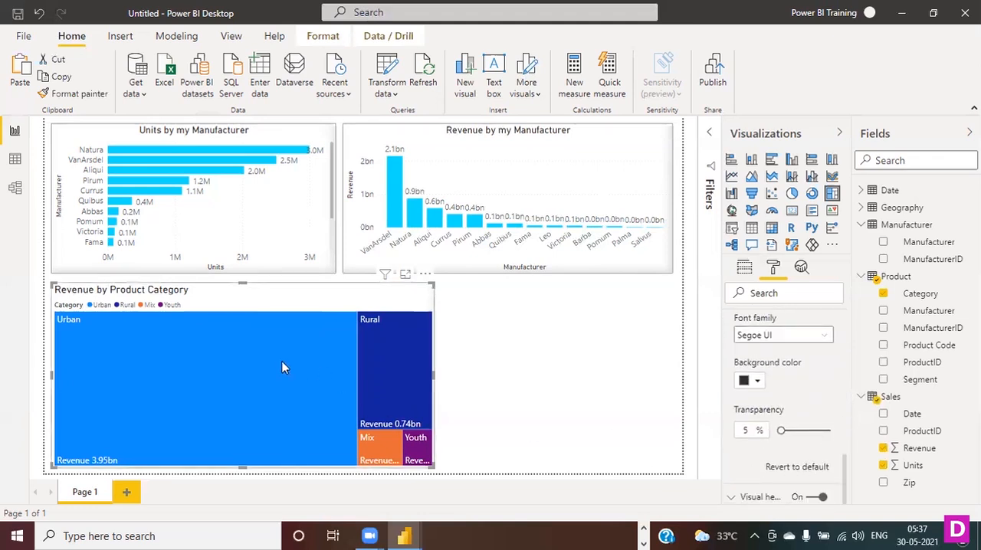
# - Compare the tooltips of the treemap's Urban, Rural and Youth tiles with the tooltip formatting settings
pyautogui.moveTo(281, 361)
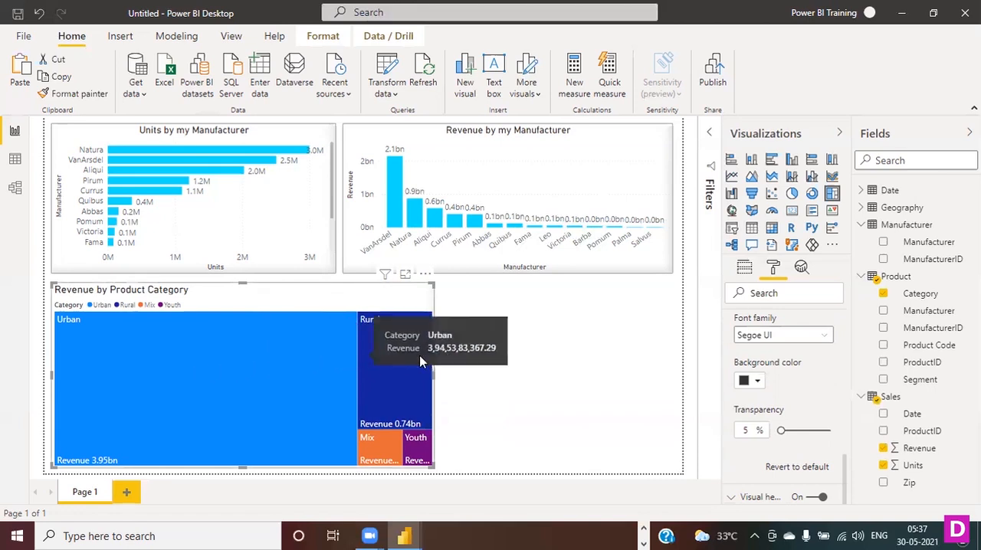
pyautogui.moveTo(426, 361)
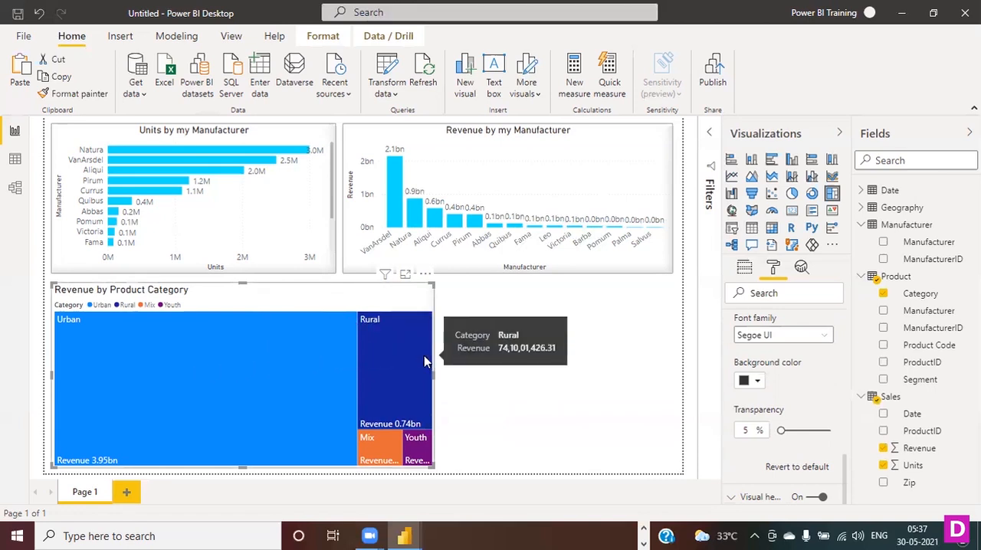
pyautogui.moveTo(415, 452)
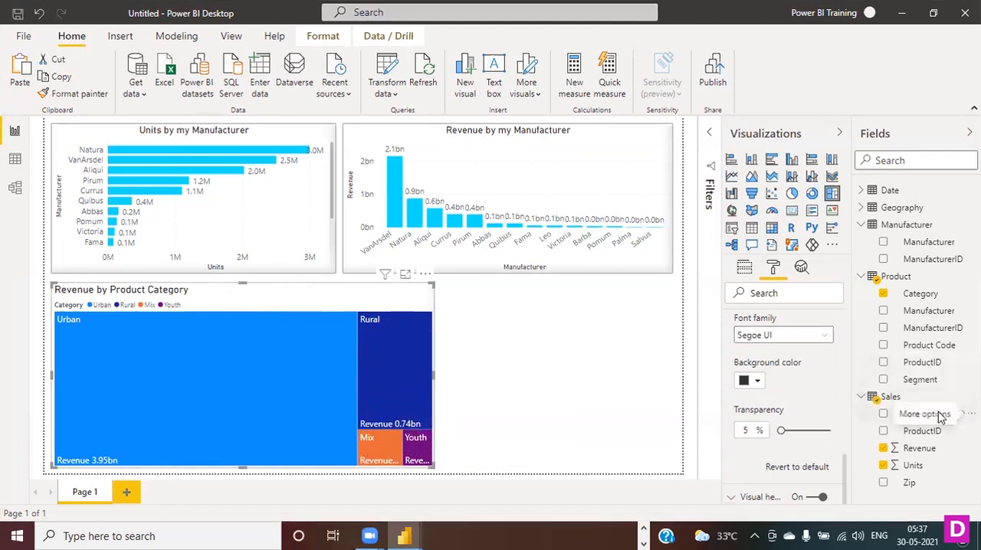
pyautogui.scroll(5, 770, 430)
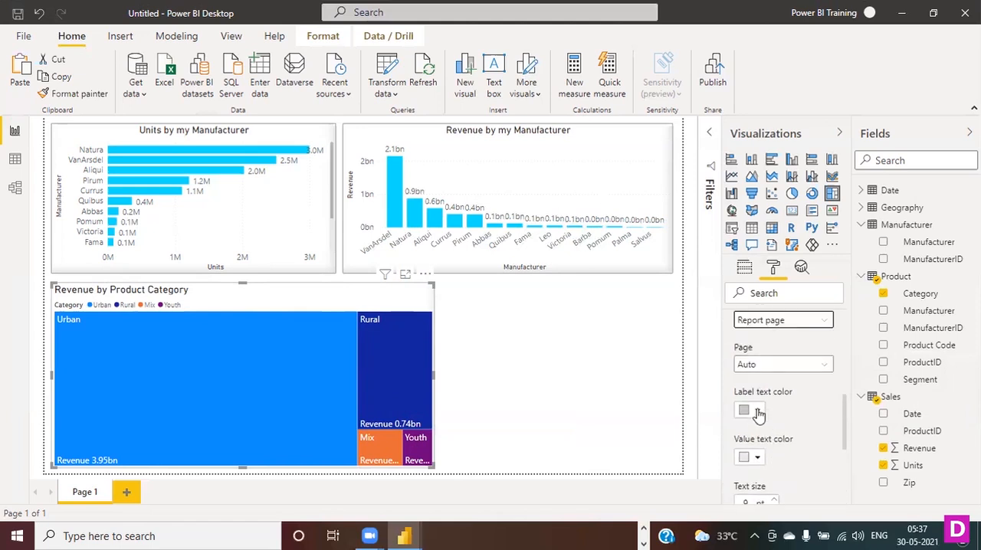
pyautogui.scroll(3, 765, 393)
pyautogui.scroll(-5, 797, 430)
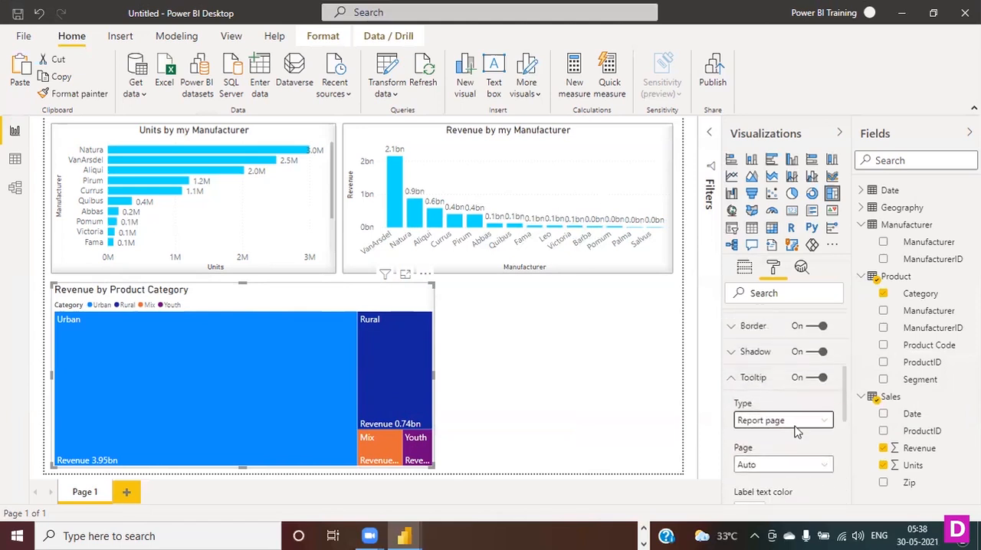
pyautogui.scroll(-2, 795, 431)
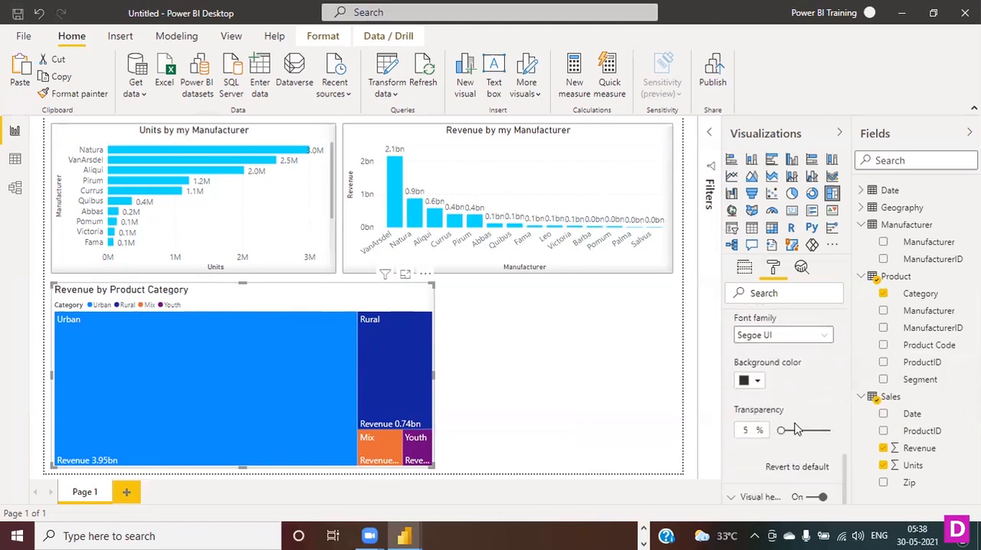
pyautogui.scroll(5, 795, 430)
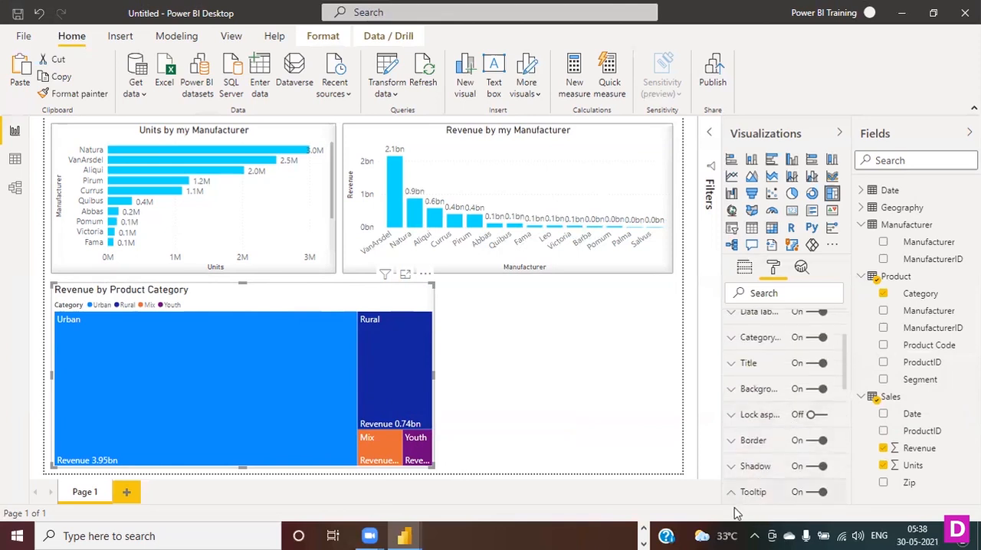
pyautogui.click(732, 494)
pyautogui.click(463, 410)
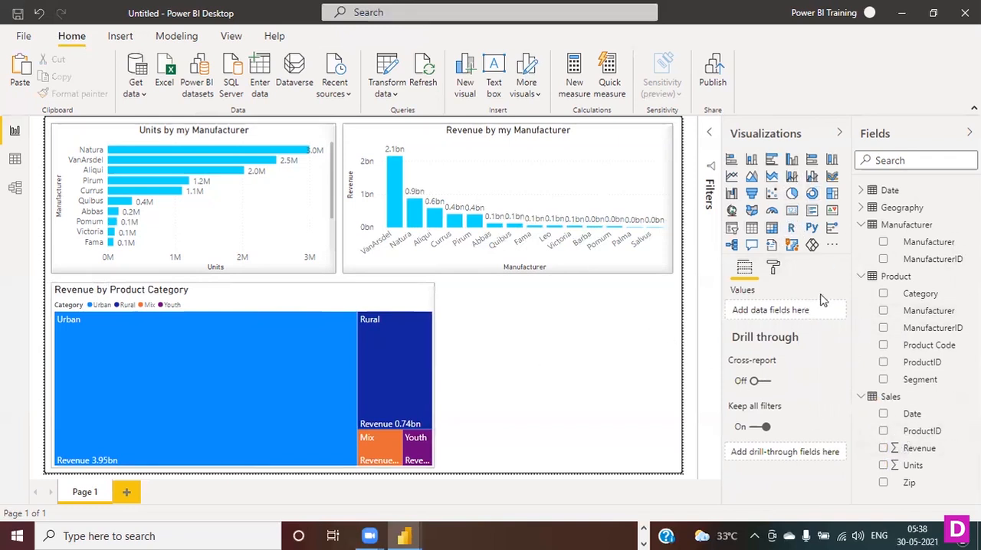
# - Add a card visual showing Revenue from the Sales table in the empty space beside the treemap
pyautogui.click(792, 210)
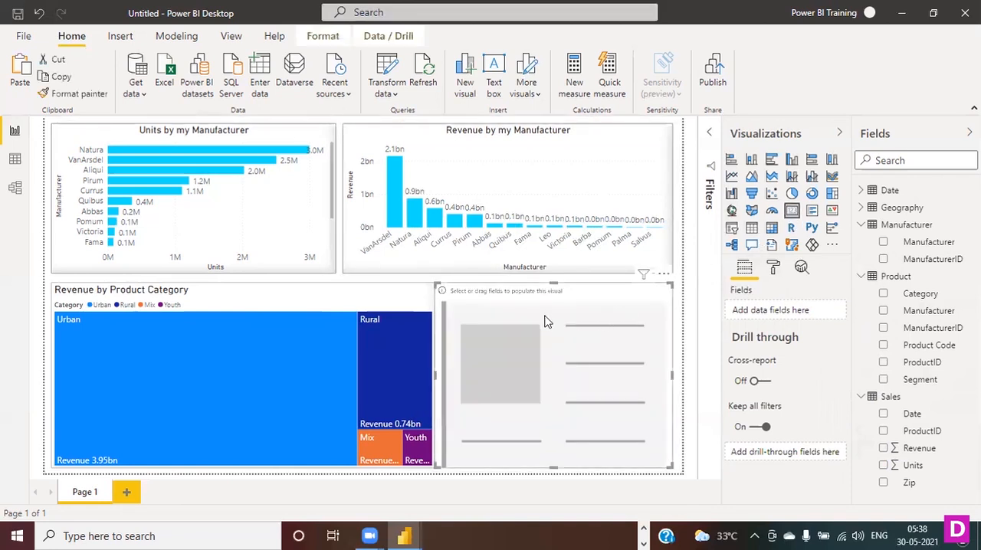
pyautogui.moveTo(534, 308); pyautogui.dragTo(548, 311)
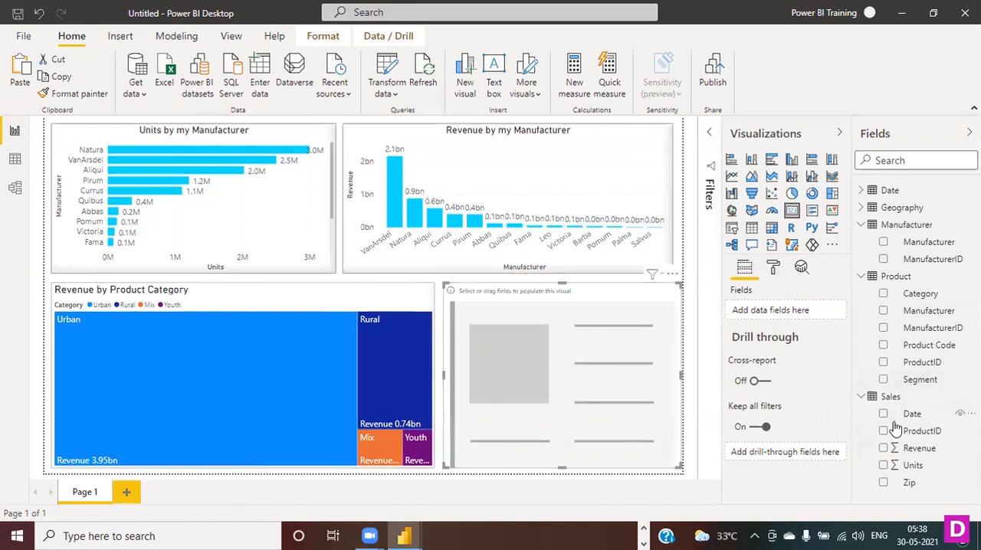
pyautogui.click(884, 448)
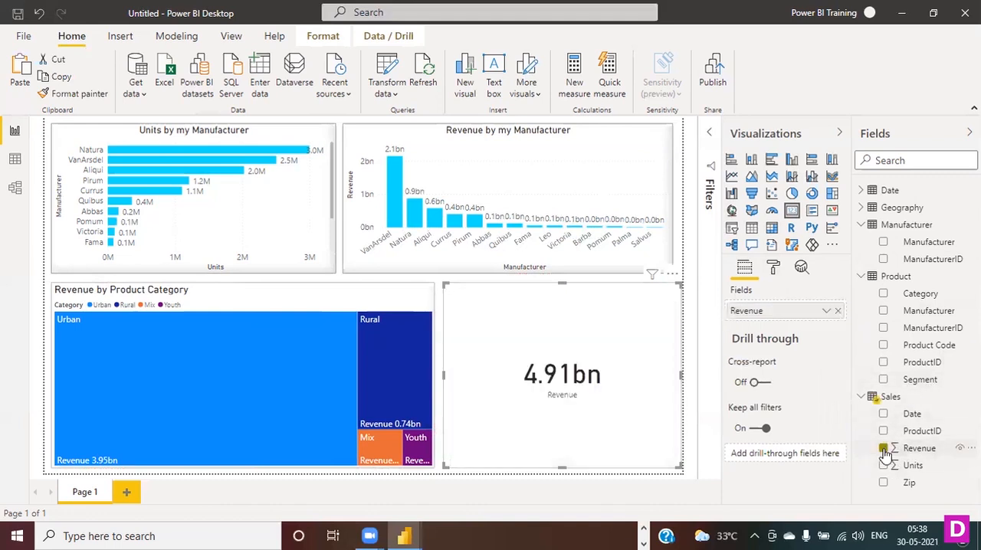
pyautogui.click(562, 473)
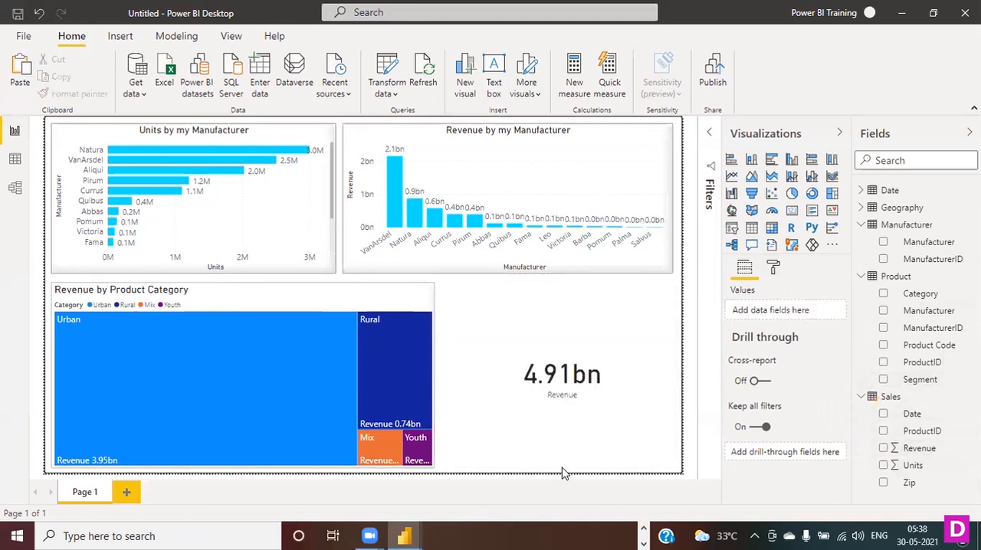
# - Shrink the Revenue card to about half its height and width, keeping its upper corner next to the treemap
pyautogui.click(540, 414)
pyautogui.moveTo(559, 470); pyautogui.dragTo(557, 369)
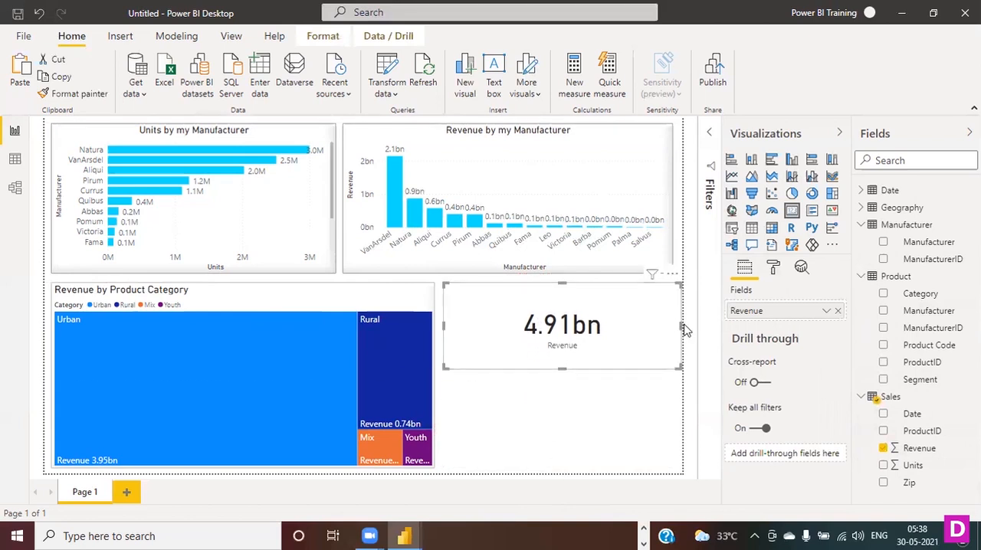
pyautogui.moveTo(680, 326); pyautogui.dragTo(570, 345)
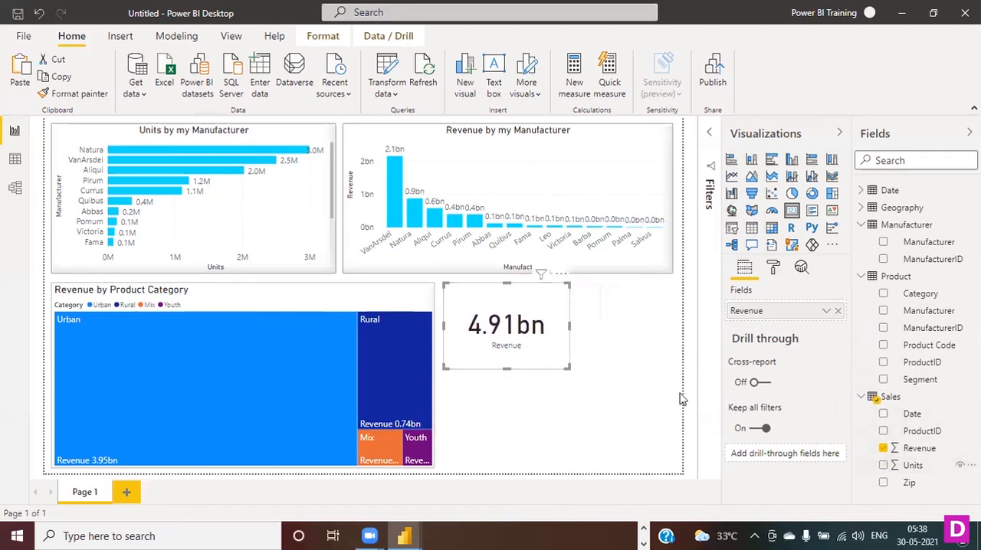
# - Add a card visual showing Units from the Sales table, reduce its height and place it beside the Revenue card
pyautogui.click(609, 418)
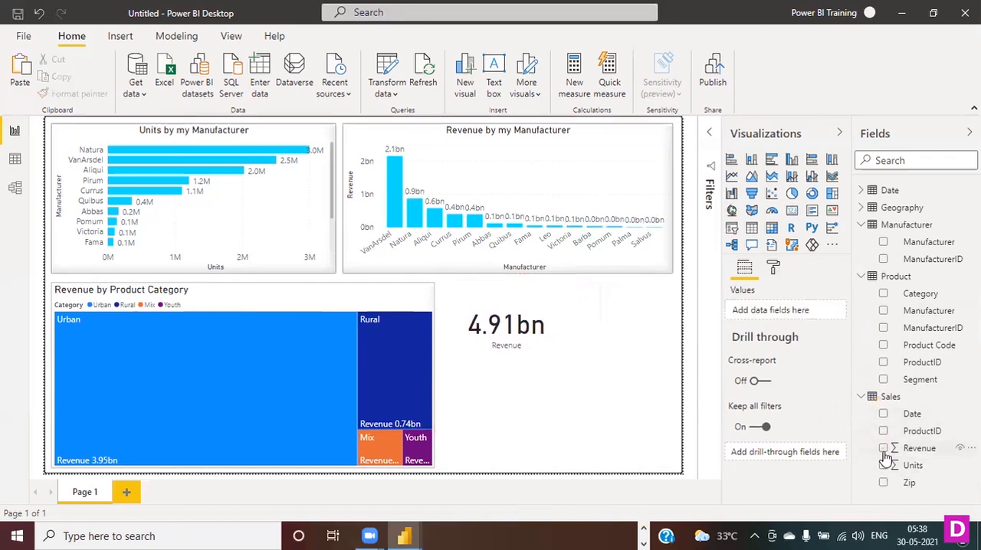
pyautogui.click(884, 466)
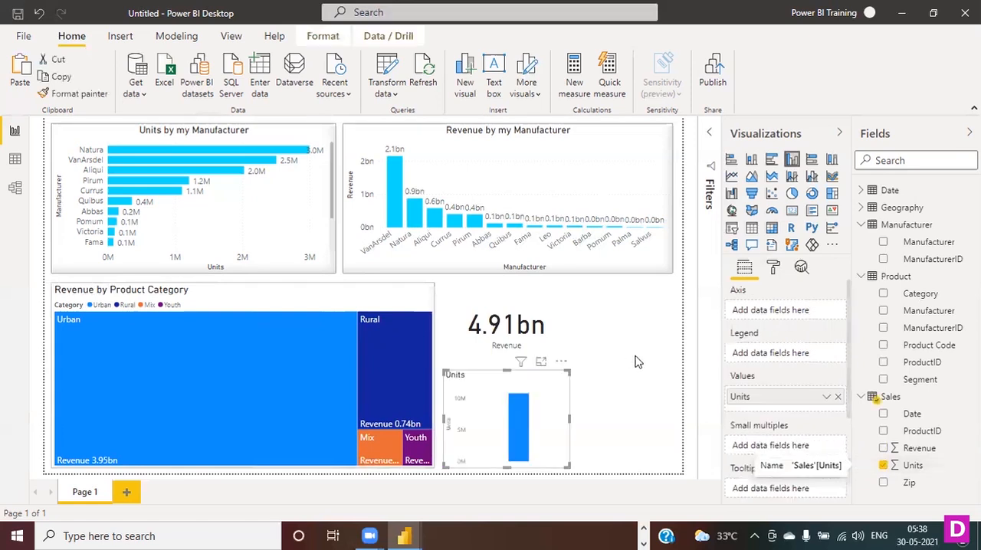
pyautogui.click(792, 211)
pyautogui.moveTo(536, 466); pyautogui.dragTo(537, 420)
pyautogui.moveTo(557, 375); pyautogui.dragTo(640, 312)
# - Reduce the Revenue card's width and height beside the treemap and line the Units card up next to it
pyautogui.moveTo(514, 320); pyautogui.dragTo(506, 310)
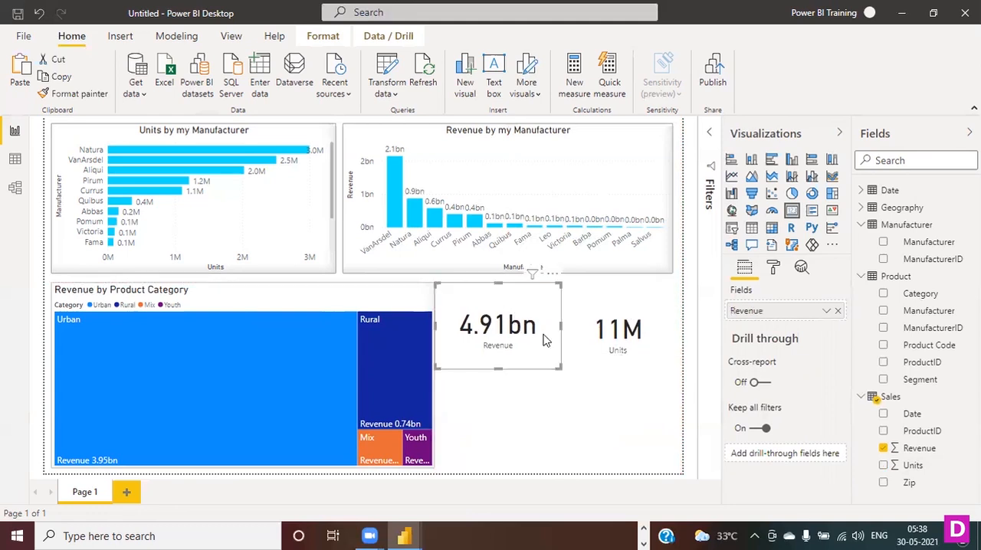
pyautogui.moveTo(563, 371); pyautogui.dragTo(544, 353)
pyautogui.moveTo(490, 306); pyautogui.dragTo(503, 330)
pyautogui.moveTo(498, 370); pyautogui.dragTo(499, 356)
pyautogui.moveTo(554, 331); pyautogui.dragTo(540, 331)
pyautogui.moveTo(634, 313); pyautogui.dragTo(635, 313)
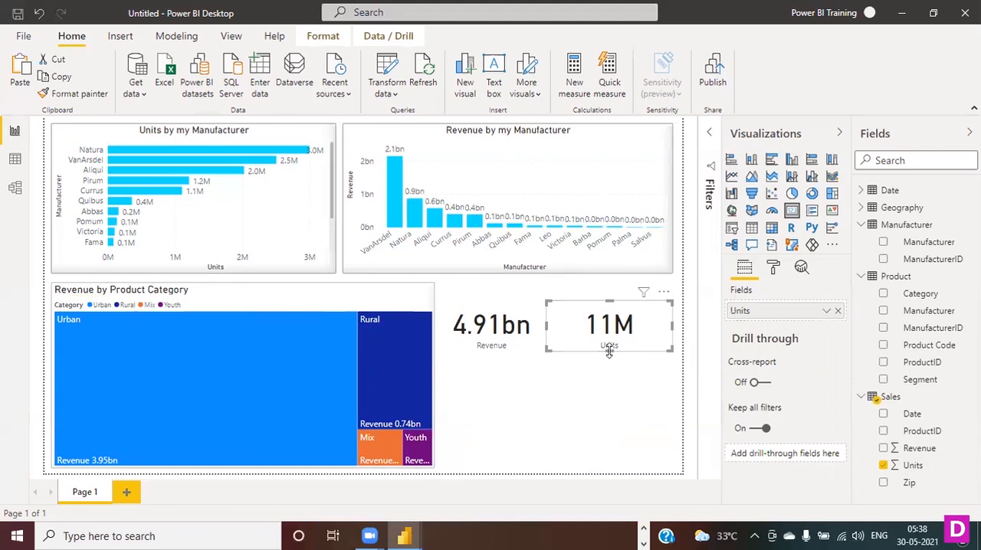
pyautogui.click(626, 427)
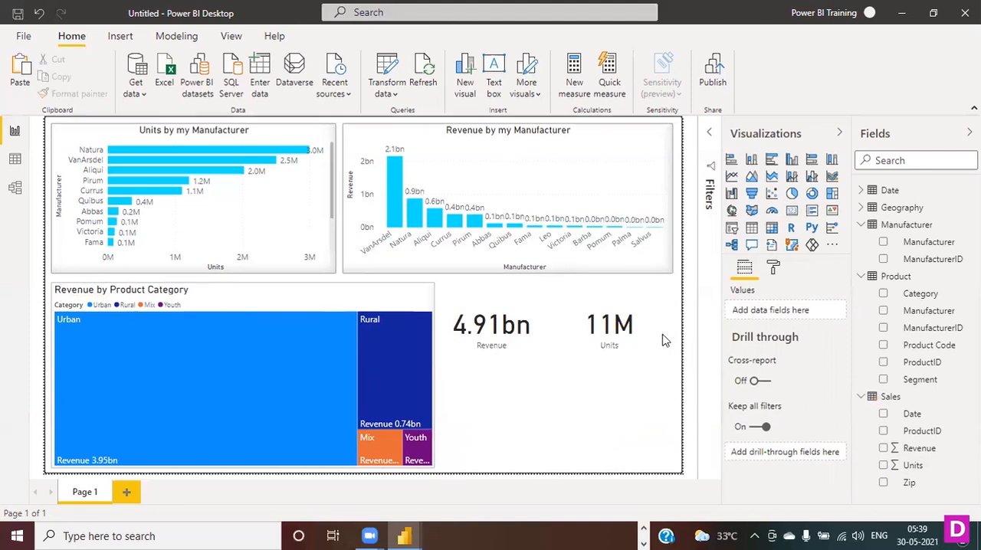
# - Turn on the Revenue card's title and set its text to Total Revenue
pyautogui.click(520, 306)
pyautogui.click(773, 267)
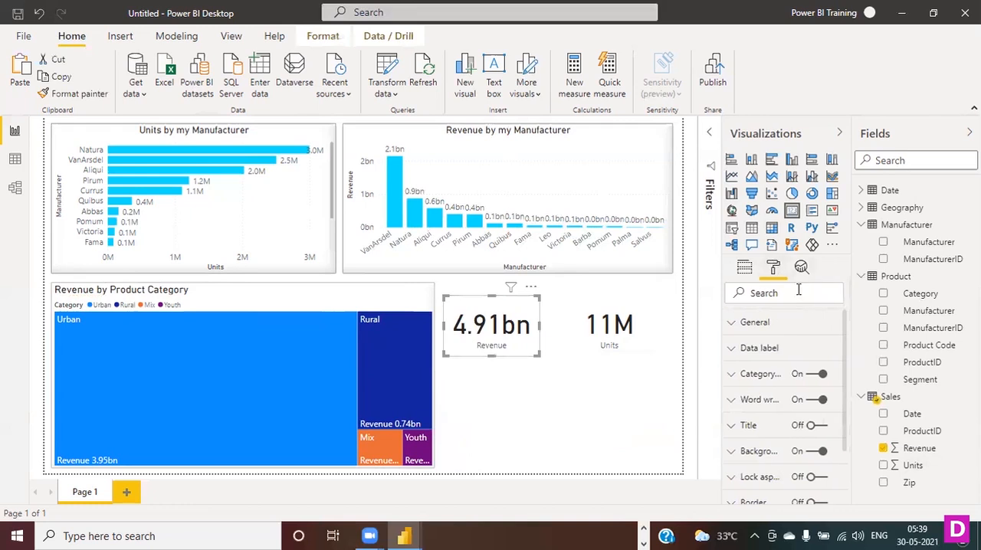
pyautogui.scroll(-1, 810, 412)
pyautogui.click(811, 355)
pyautogui.click(748, 354)
pyautogui.click(778, 397)
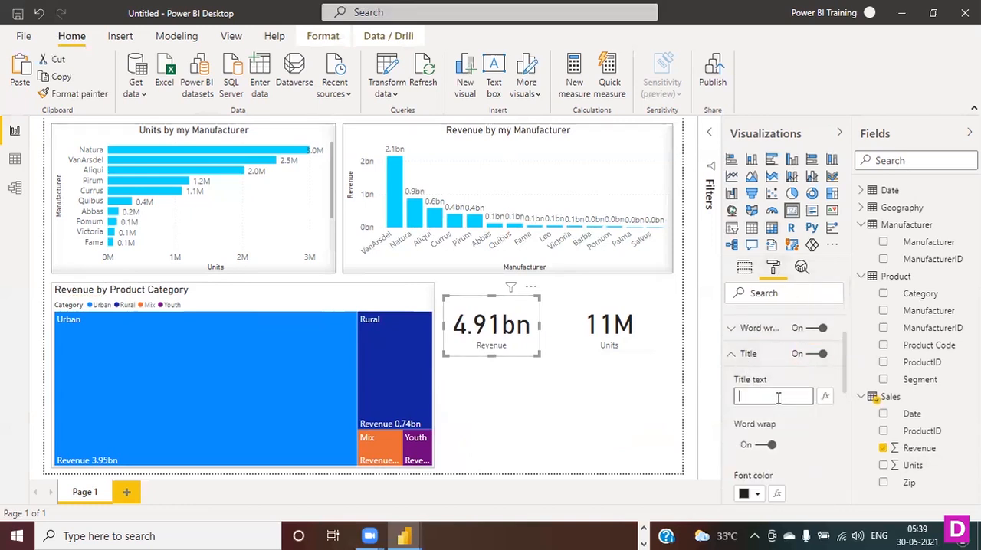
pyautogui.write('Total R')
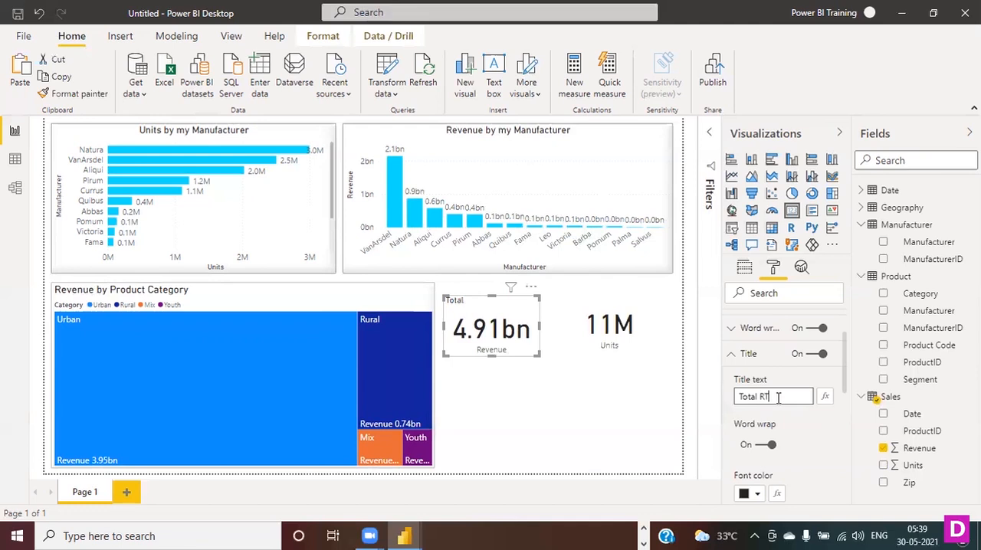
pyautogui.press('BackSpace')
pyautogui.press('BackSpace')
pyautogui.press('BackSpace')
pyautogui.press('BackSpace')
# - Turn on the Units card's title and set its text to Total Units
pyautogui.click(599, 314)
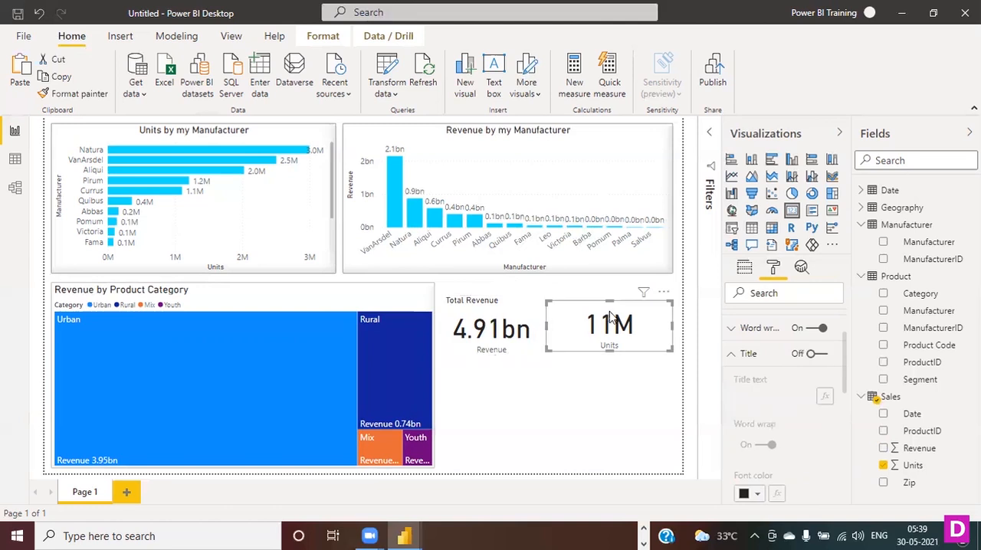
pyautogui.click(811, 355)
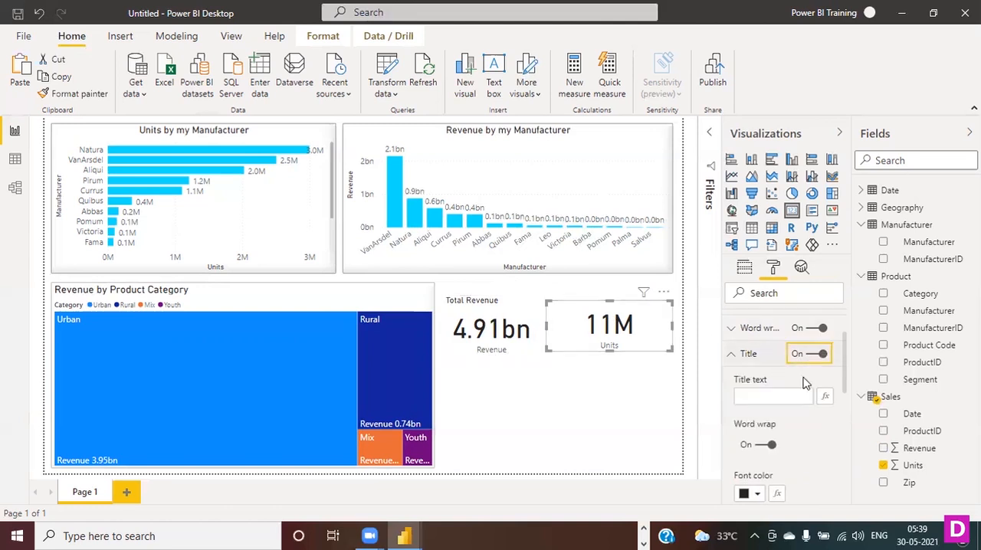
pyautogui.click(755, 395)
pyautogui.write('Total')
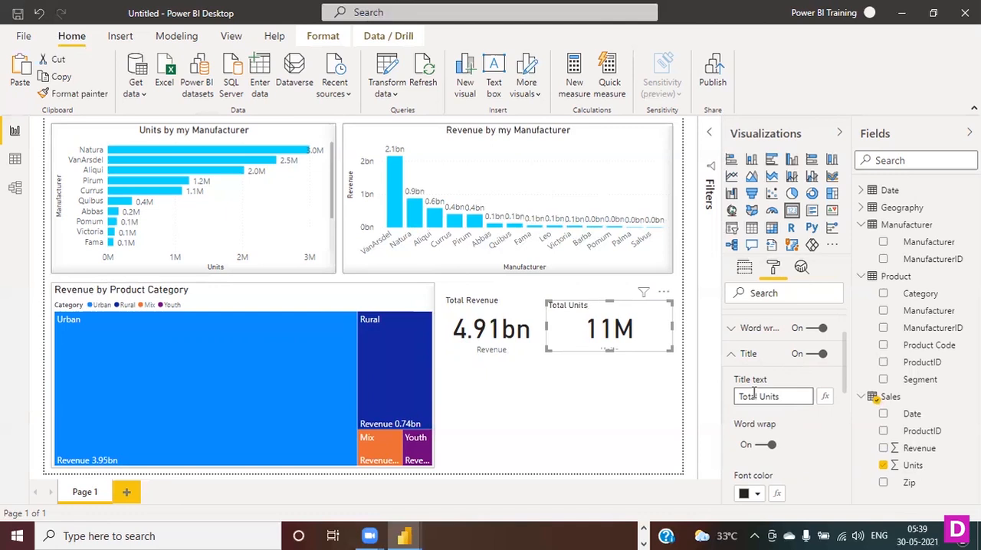
pyautogui.write(' Units')
# - Turn on the Total Revenue card's border with a grey color and a 2 px radius
pyautogui.click(512, 303)
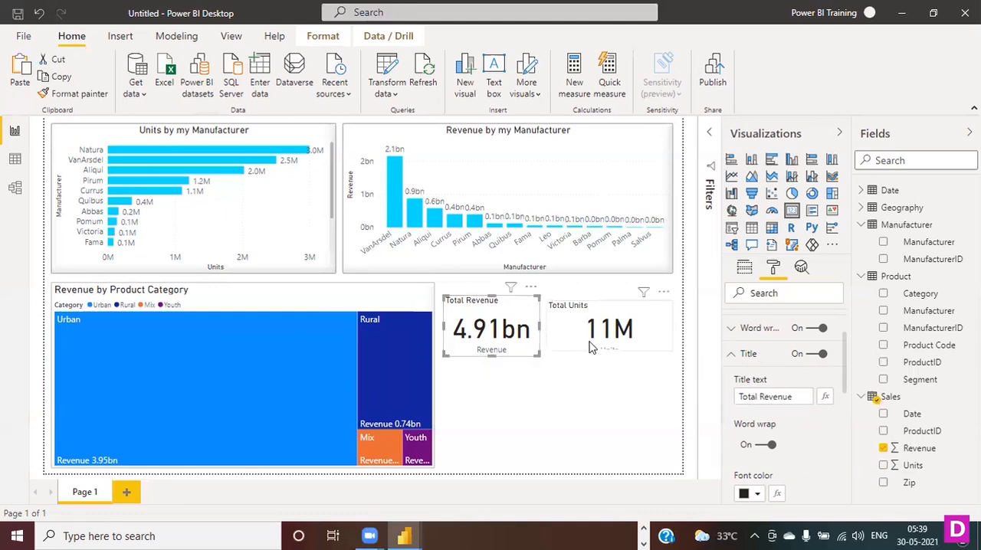
pyautogui.click(734, 357)
pyautogui.scroll(-1, 808, 371)
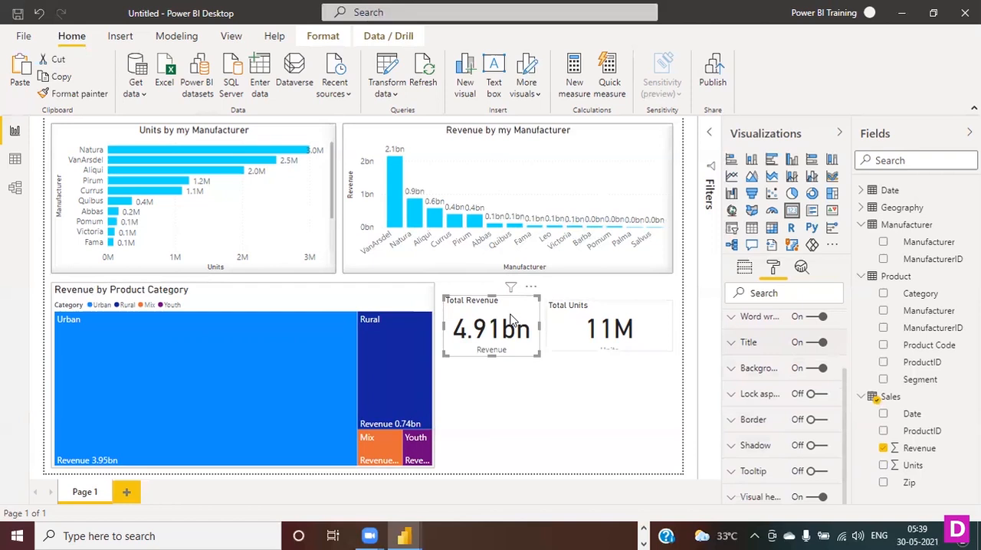
pyautogui.click(819, 420)
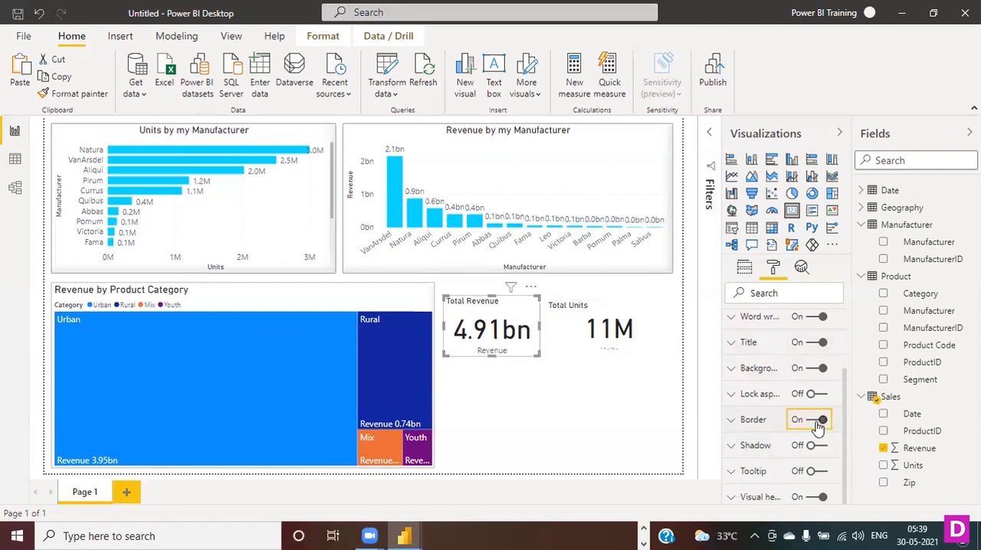
pyautogui.click(754, 421)
pyautogui.click(765, 464)
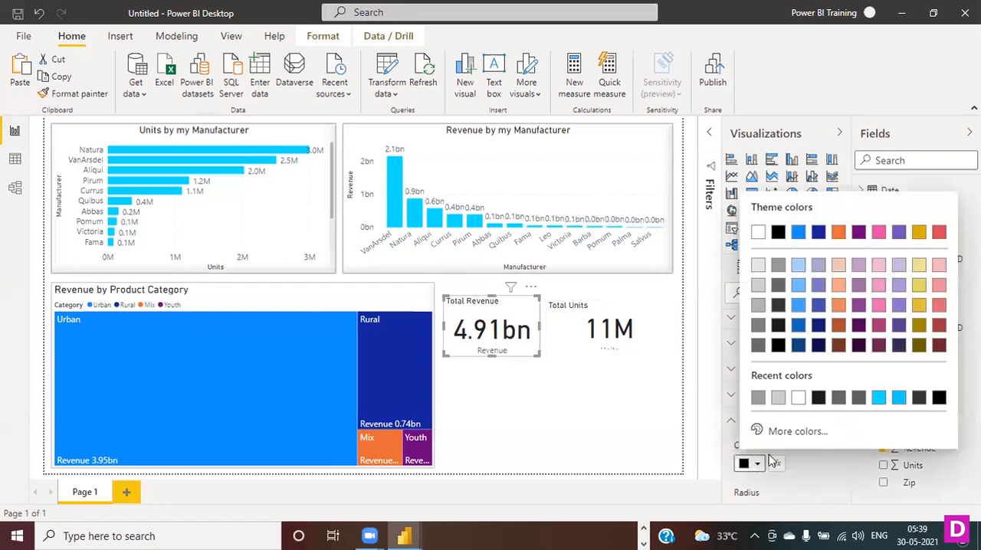
pyautogui.click(778, 265)
pyautogui.scroll(-1, 785, 451)
pyautogui.moveTo(780, 443); pyautogui.dragTo(784, 443)
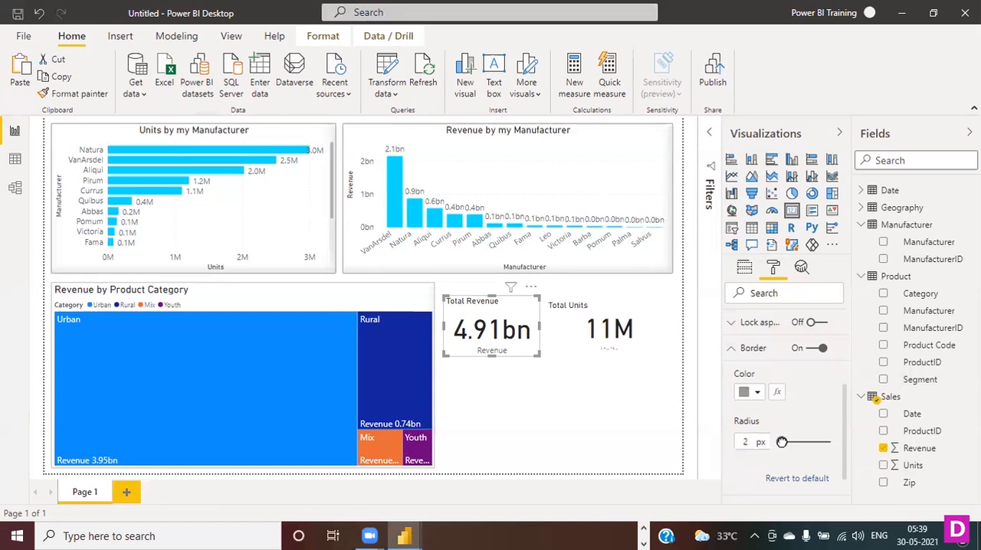
# - Give the Total Units card a border with a 2 px radius and the same grey color
pyautogui.click(621, 307)
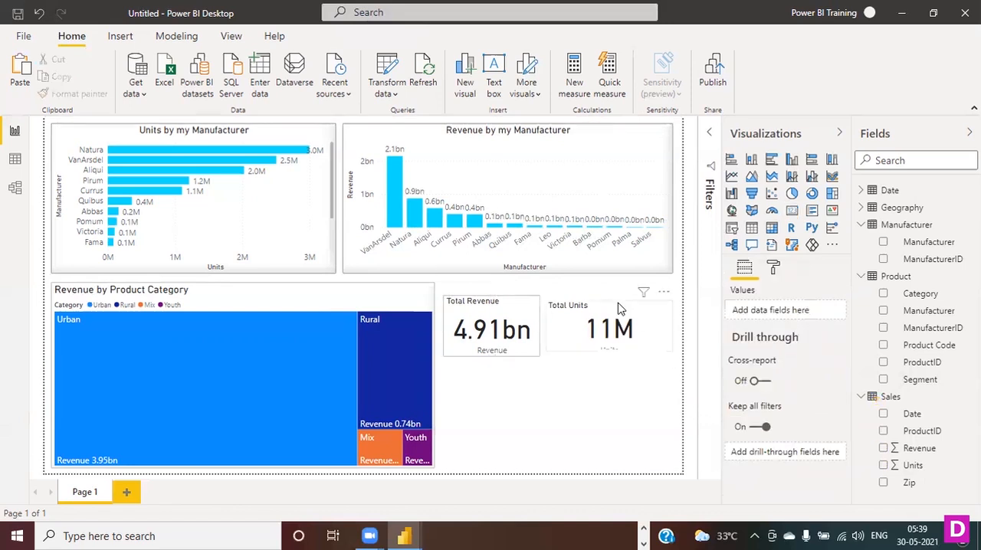
pyautogui.click(773, 267)
pyautogui.scroll(-1, 798, 422)
pyautogui.click(812, 421)
pyautogui.click(754, 424)
pyautogui.scroll(-3, 755, 383)
pyautogui.moveTo(778, 380); pyautogui.dragTo(782, 380)
pyautogui.click(759, 331)
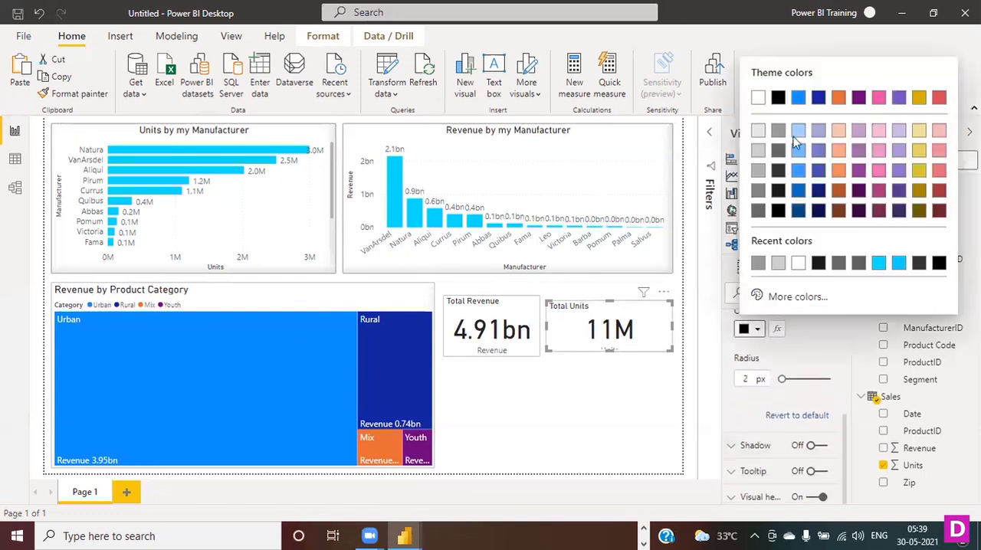
pyautogui.click(780, 130)
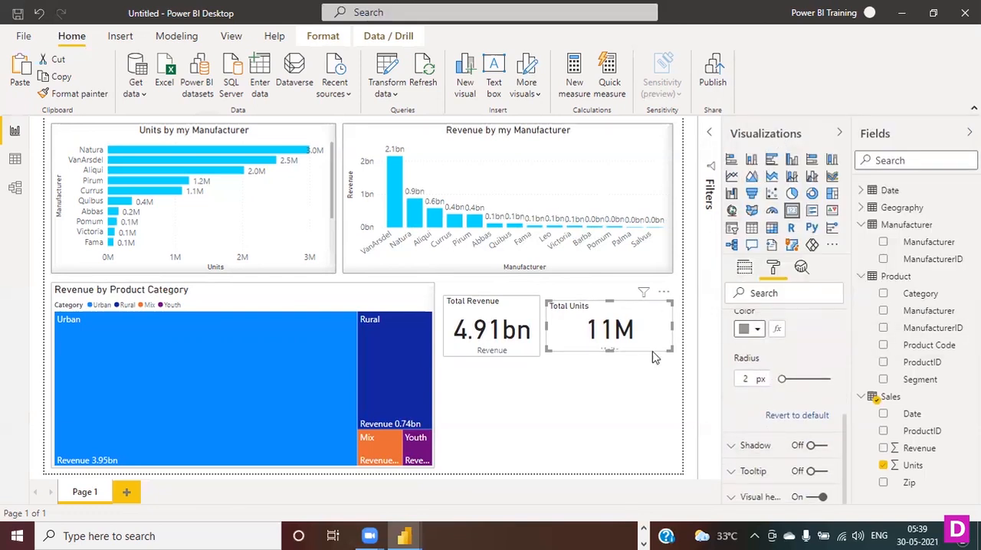
# - Turn on the Total Units card's shadow with a grey color and the Inside position
pyautogui.click(811, 446)
pyautogui.click(755, 445)
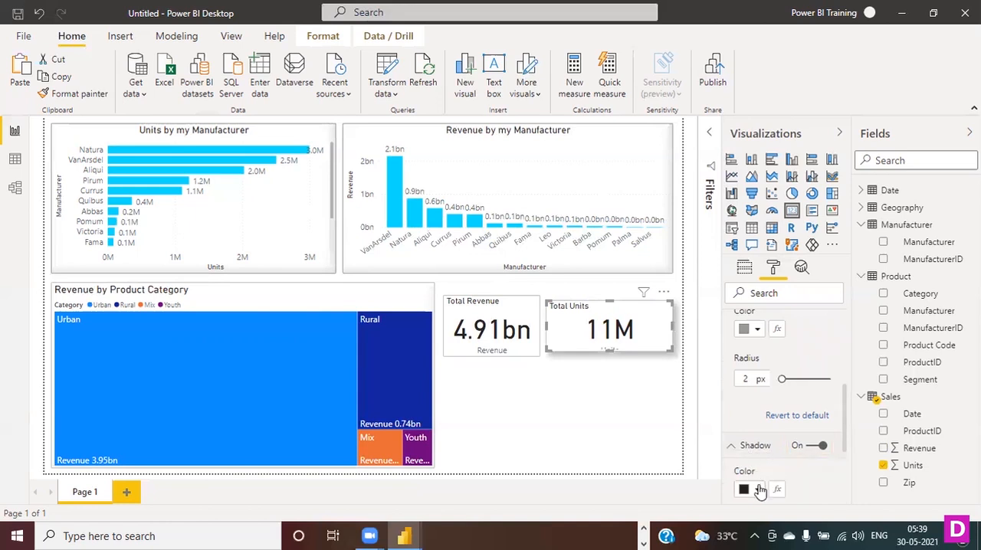
pyautogui.click(757, 489)
pyautogui.click(777, 318)
pyautogui.scroll(-2, 811, 375)
pyautogui.click(755, 392)
pyautogui.click(752, 426)
# - Turn on the Total Revenue card's shadow, color it grey and set its position to Inside
pyautogui.click(527, 322)
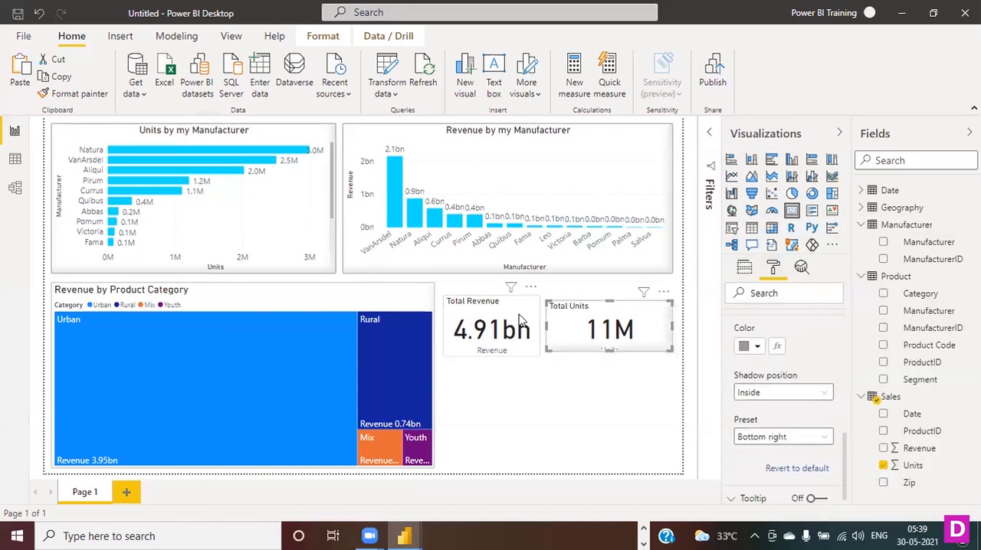
pyautogui.scroll(2, 788, 391)
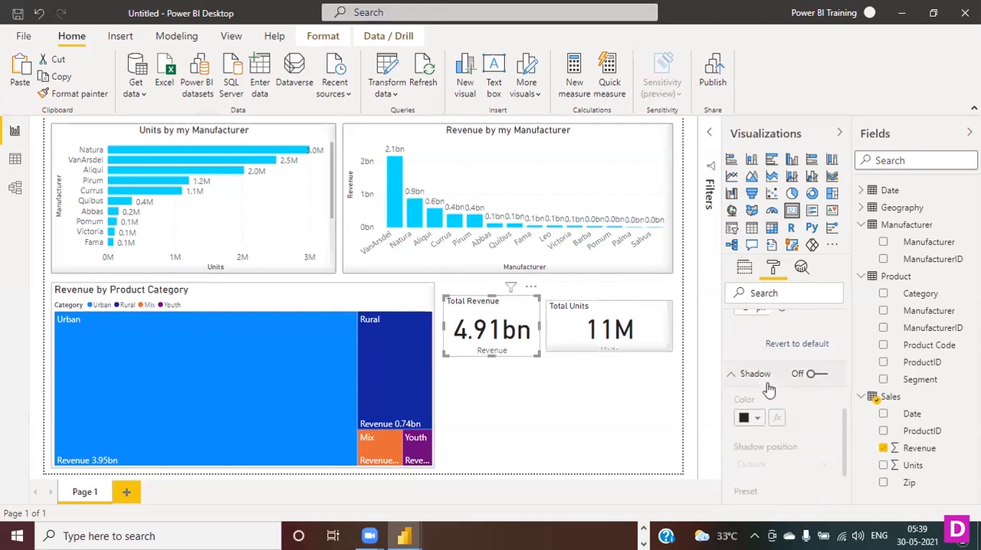
pyautogui.click(812, 371)
pyautogui.click(751, 416)
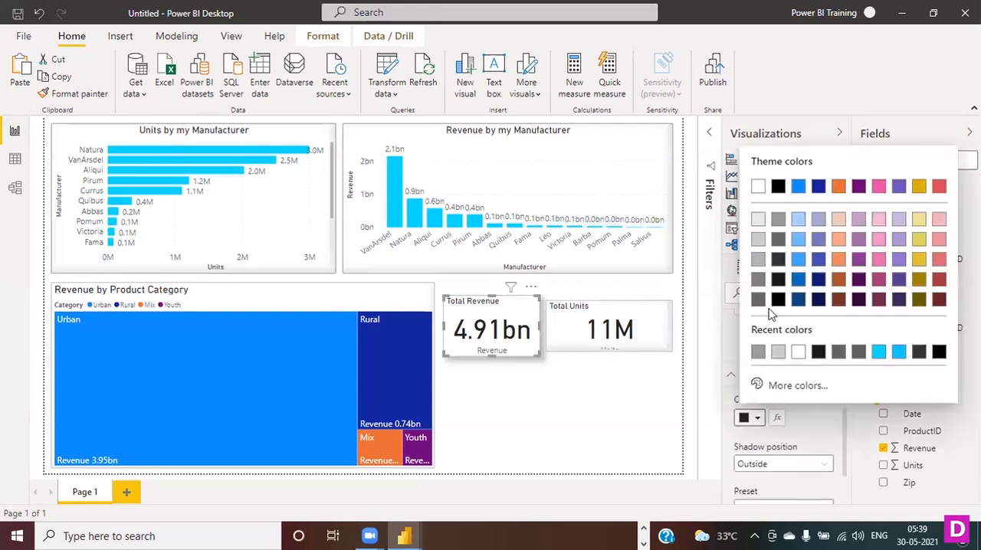
pyautogui.click(779, 221)
pyautogui.click(820, 464)
pyautogui.click(785, 496)
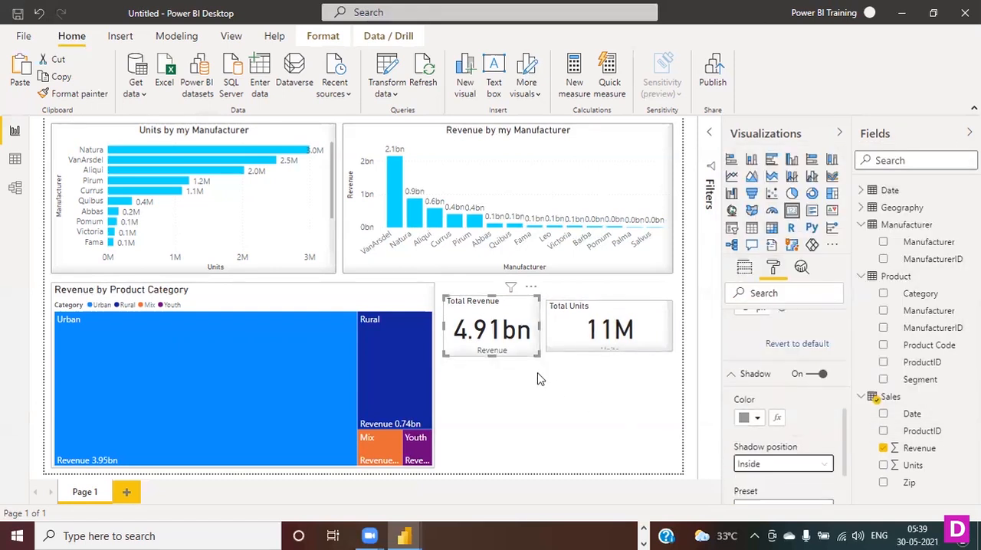
# - Align the Total Units card with the Total Revenue card, match its height and make it slightly narrower
pyautogui.moveTo(593, 321); pyautogui.dragTo(593, 307)
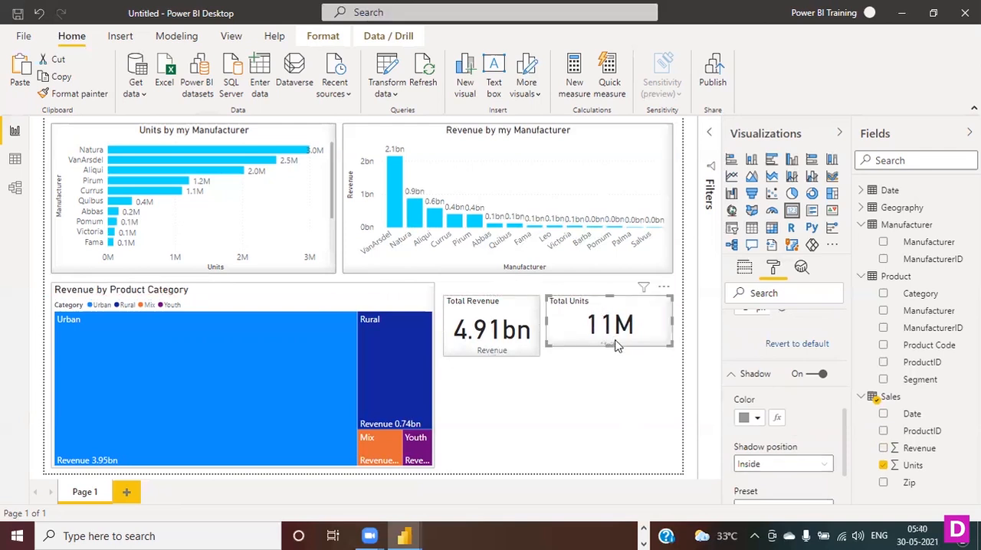
pyautogui.moveTo(609, 346); pyautogui.dragTo(613, 356)
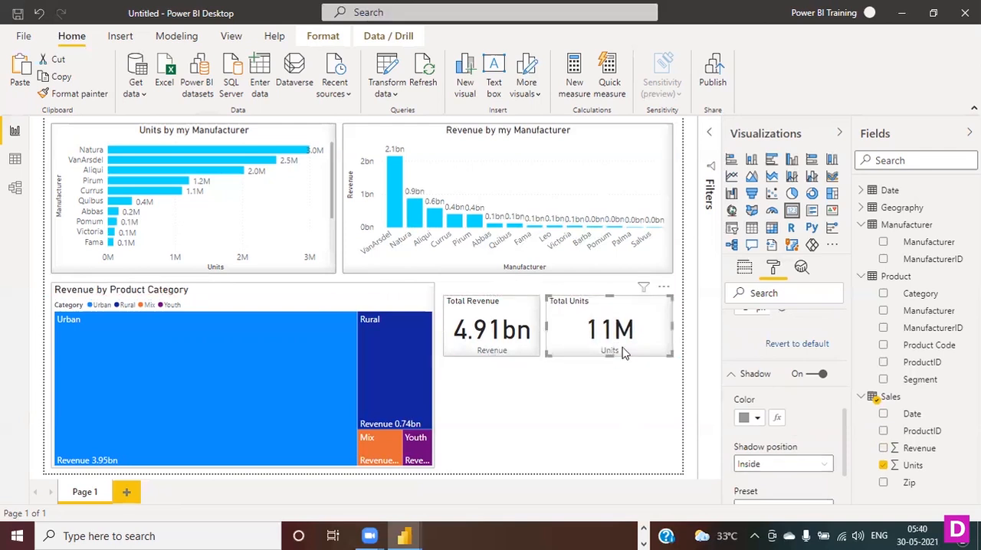
pyautogui.moveTo(670, 329); pyautogui.dragTo(664, 329)
pyautogui.click(664, 331)
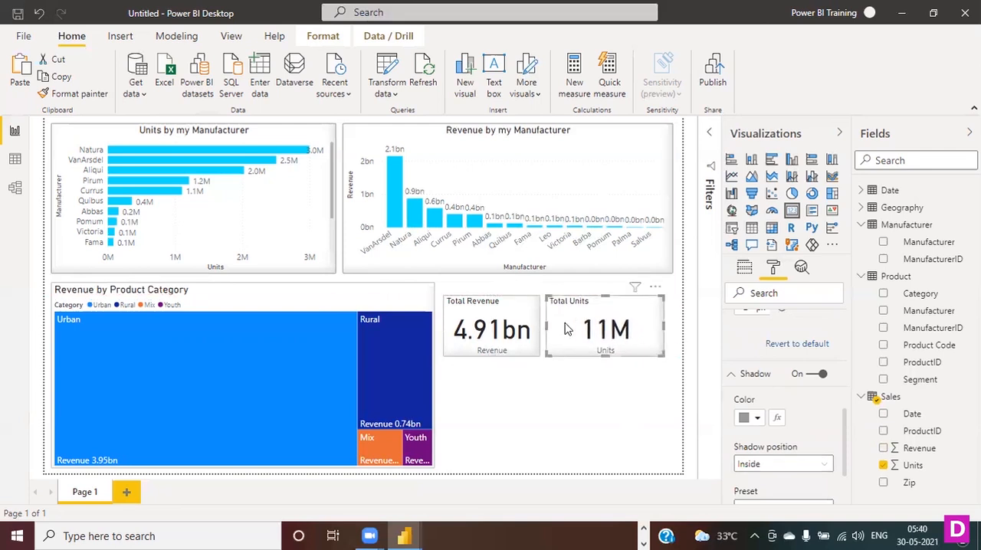
# - Move the Total Revenue and Total Units cards up to align with the treemap's upper edge
pyautogui.moveTo(503, 306); pyautogui.dragTo(502, 293)
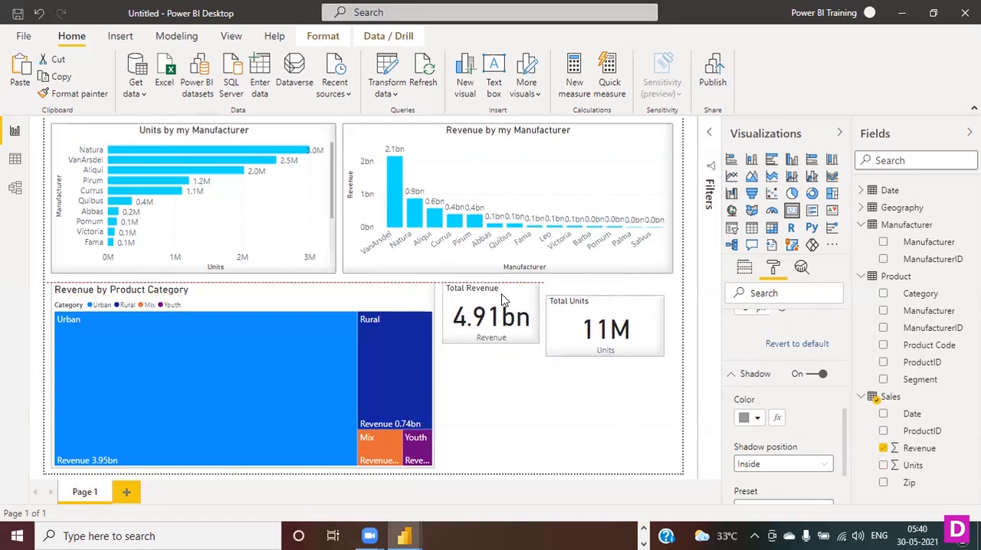
pyautogui.moveTo(618, 313); pyautogui.dragTo(617, 299)
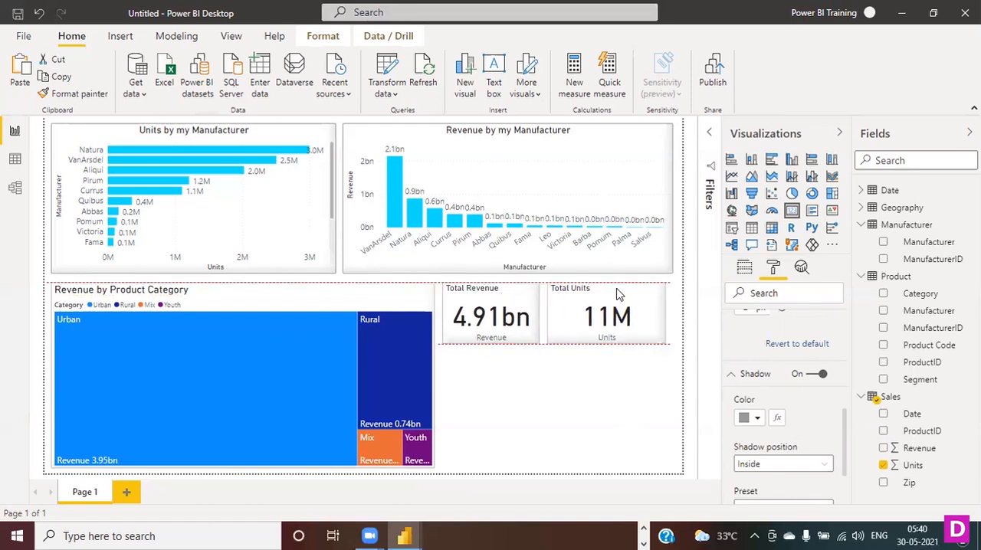
pyautogui.click(650, 424)
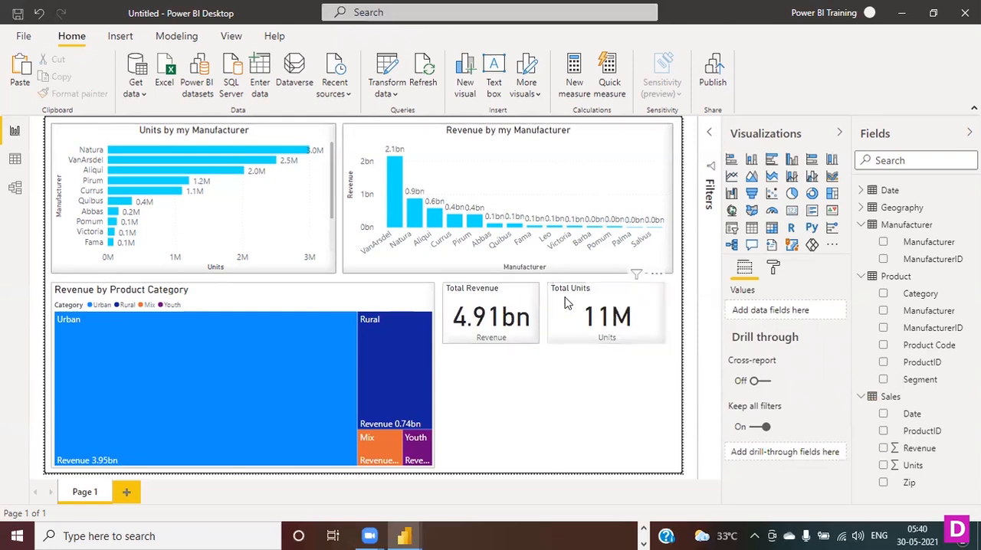
# - Set the Total Revenue card's data label to 0 decimal places
pyautogui.click(506, 293)
pyautogui.click(774, 270)
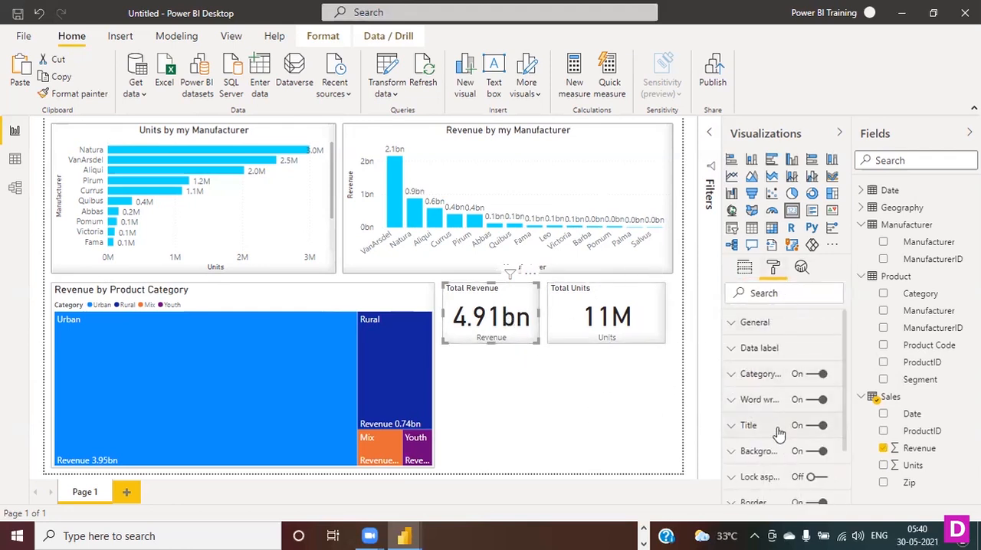
pyautogui.click(741, 349)
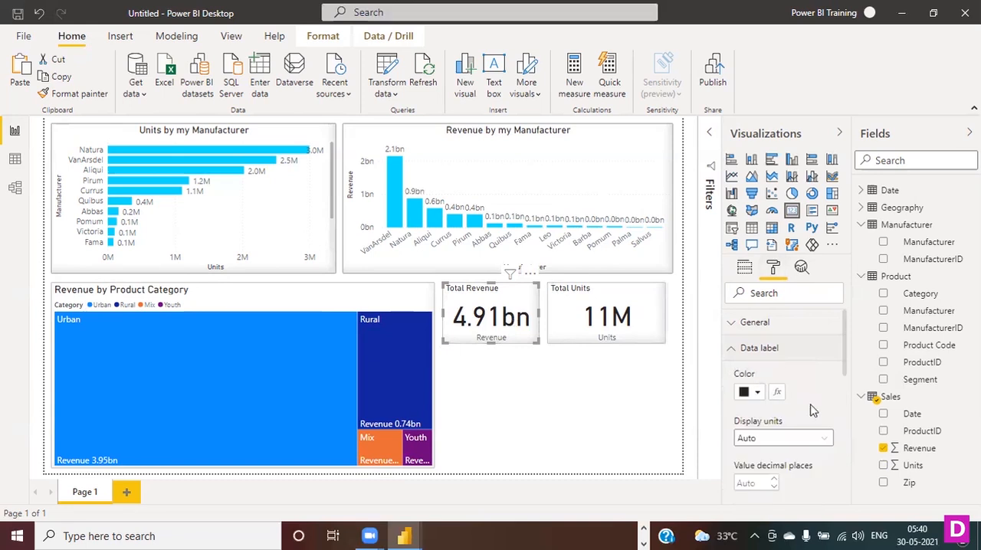
pyautogui.scroll(-3, 770, 374)
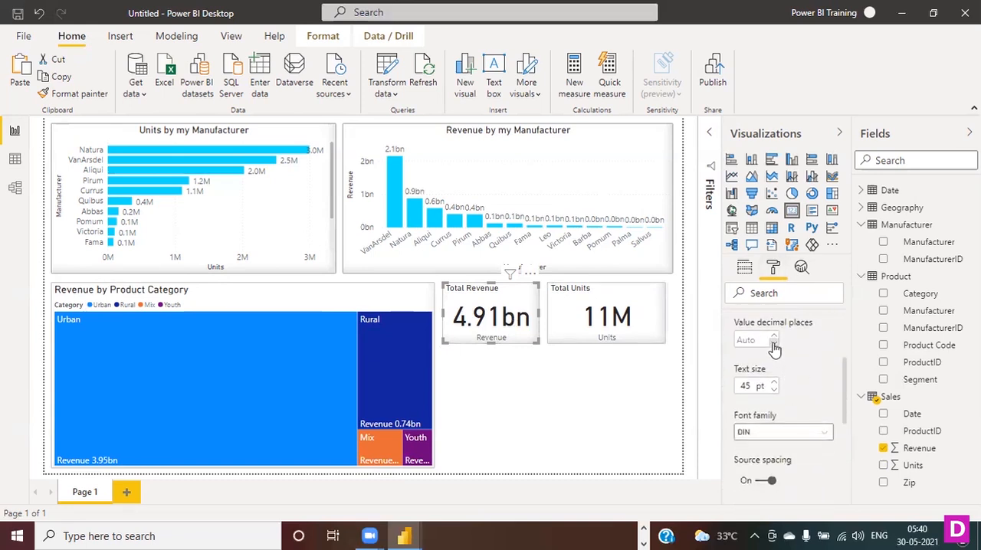
pyautogui.click(775, 337)
pyautogui.click(775, 337)
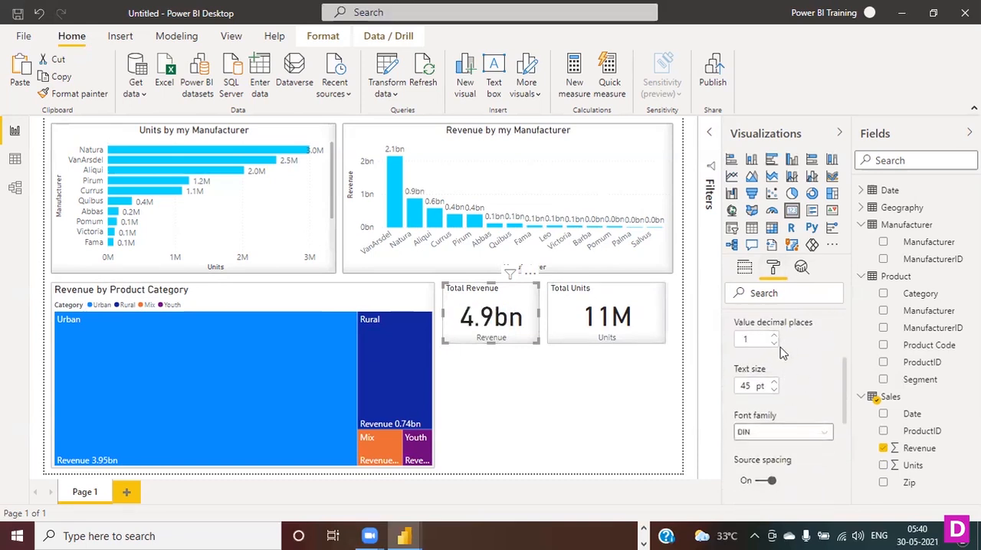
pyautogui.click(774, 342)
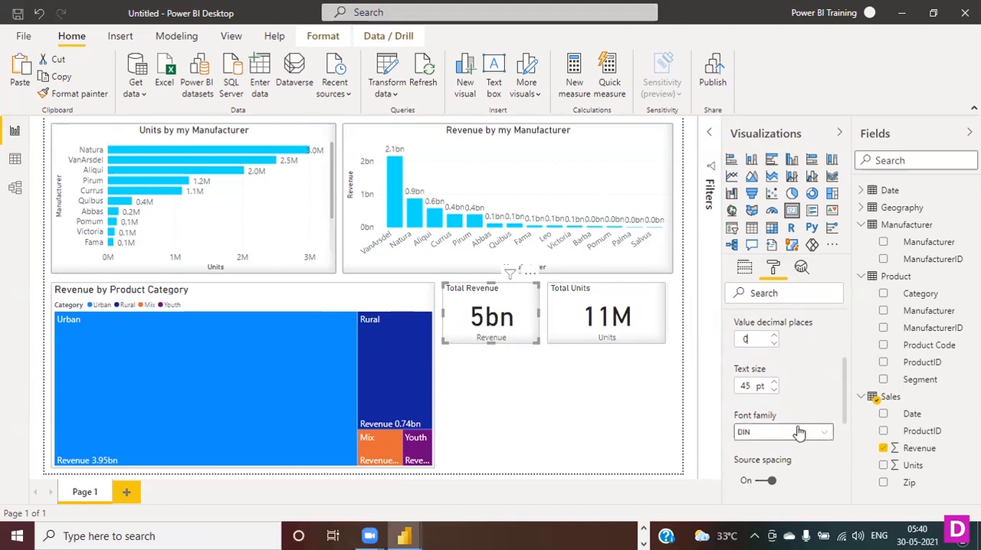
# - Try Thousands as the display units of the Total Revenue card's data label and settle on Millions
pyautogui.scroll(-5, 805, 417)
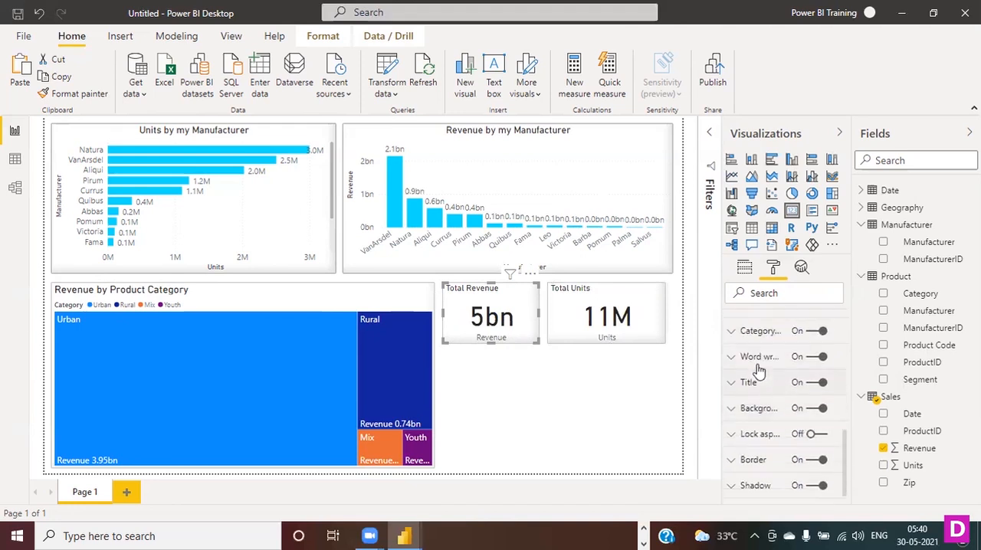
pyautogui.scroll(4, 782, 376)
pyautogui.scroll(2, 817, 389)
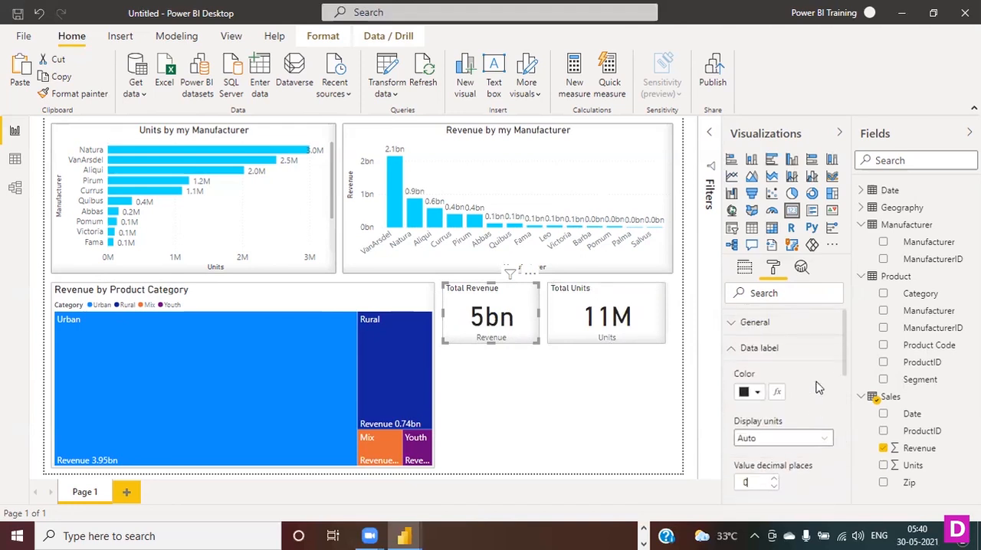
pyautogui.scroll(-1, 819, 391)
pyautogui.click(815, 370)
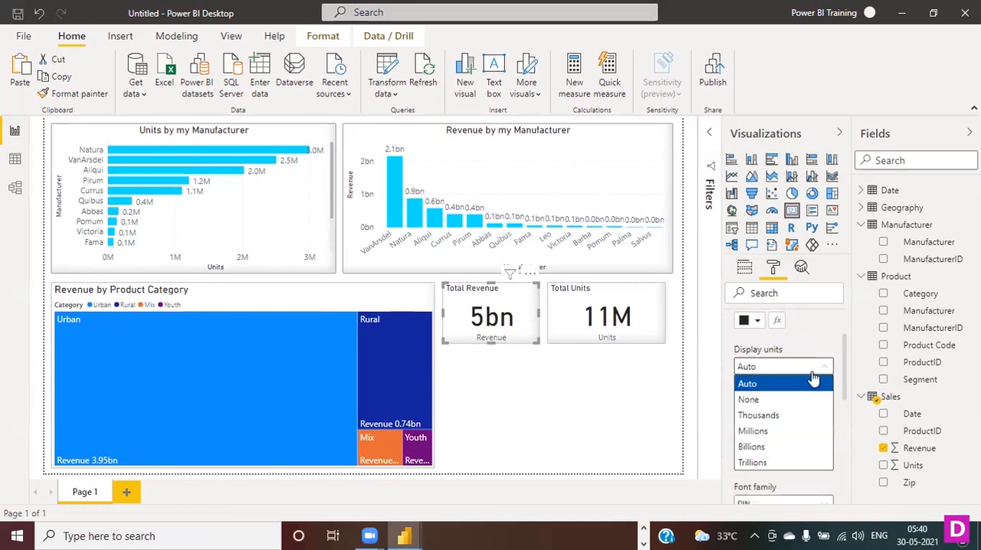
pyautogui.click(776, 416)
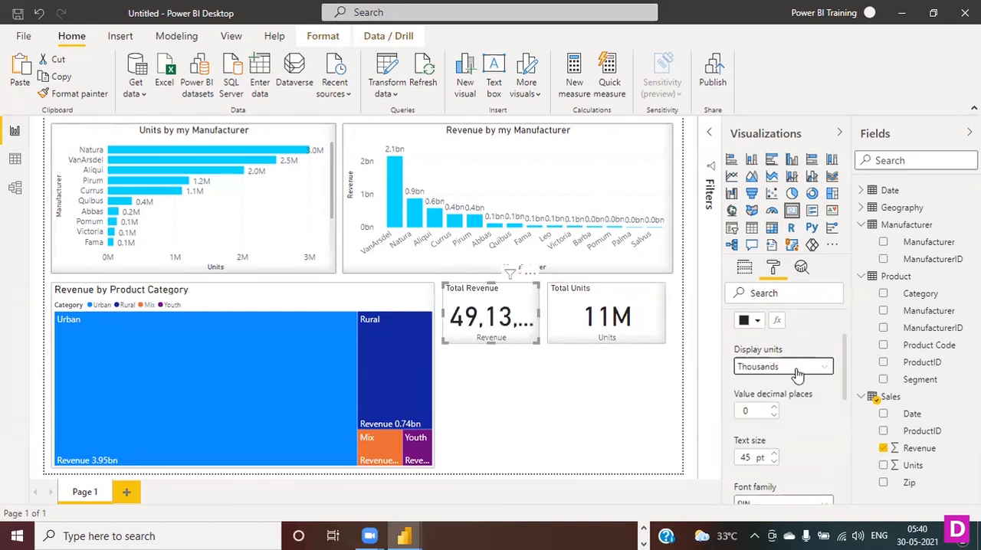
pyautogui.click(792, 368)
pyautogui.click(785, 433)
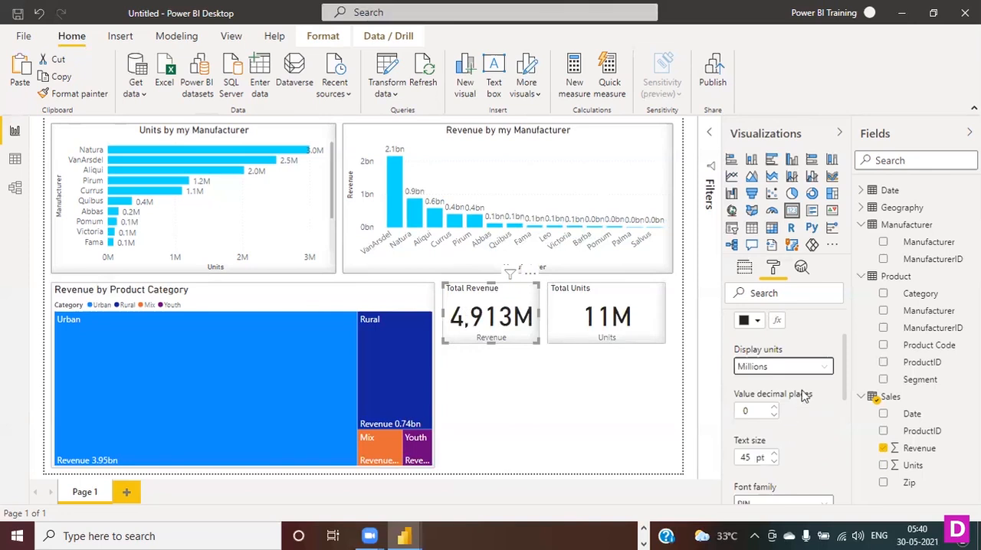
# - Move the Total Units card slightly to the right and widen the Total Revenue card a little into the freed space
pyautogui.moveTo(592, 283); pyautogui.dragTo(606, 293)
pyautogui.click(529, 306)
pyautogui.moveTo(540, 316); pyautogui.dragTo(548, 319)
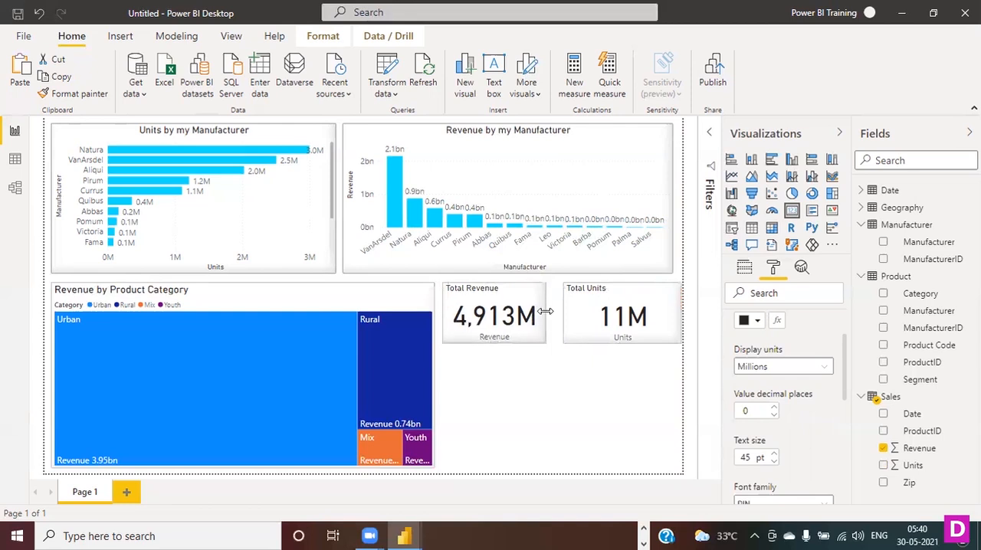
pyautogui.click(586, 419)
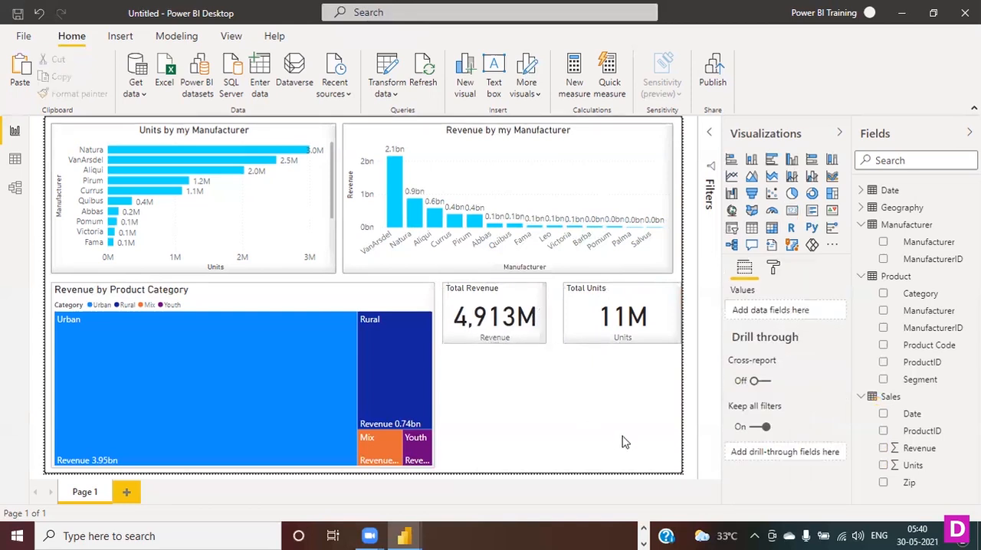
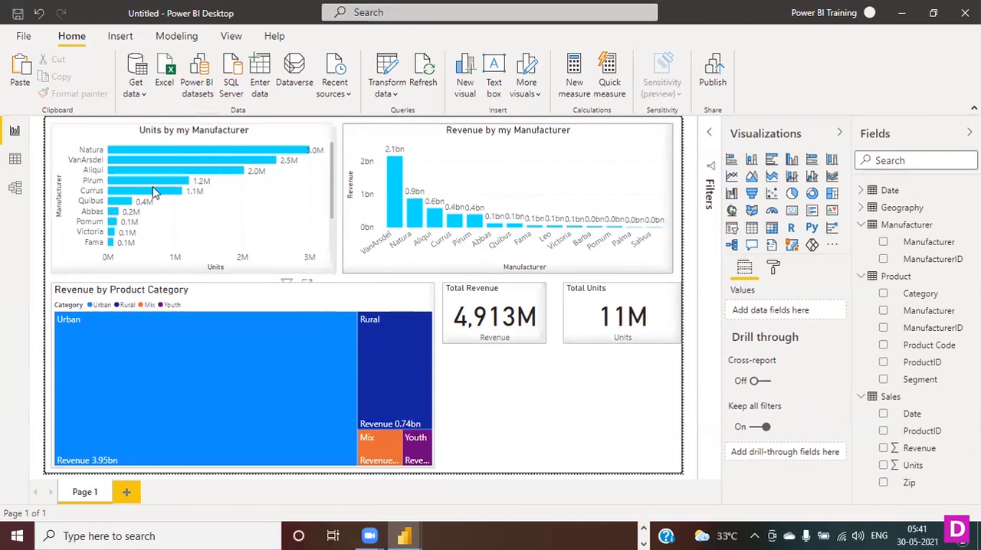
# - Cross-highlight VanArsdel from the Units by my Manufacturer chart, examine its share in the other visuals, and clear the highlight
pyautogui.moveTo(140, 195)
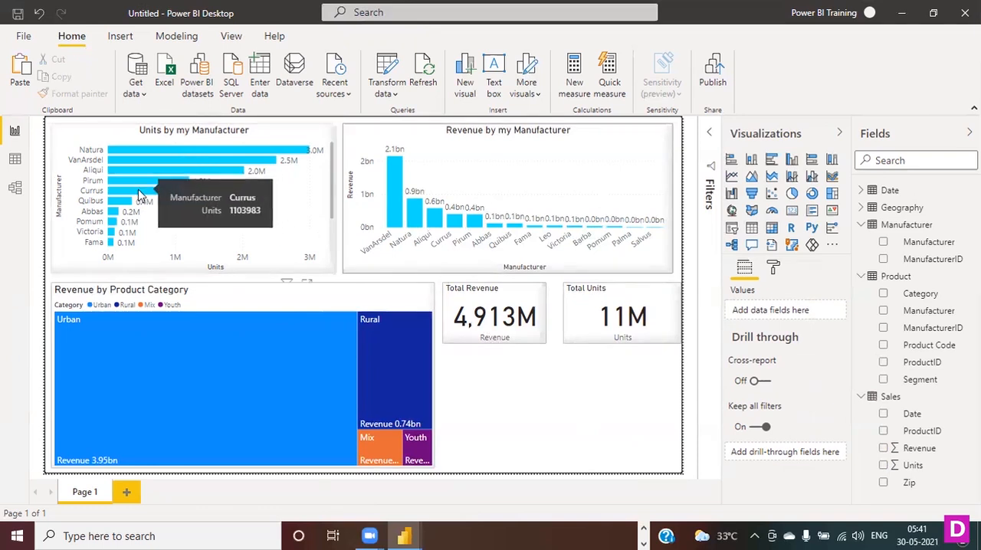
pyautogui.moveTo(129, 161)
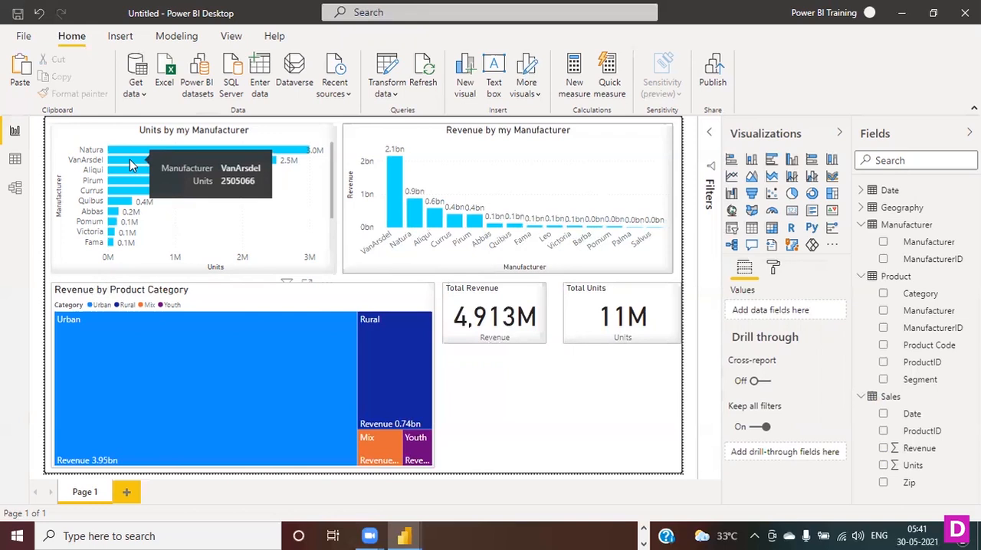
pyautogui.click(128, 160)
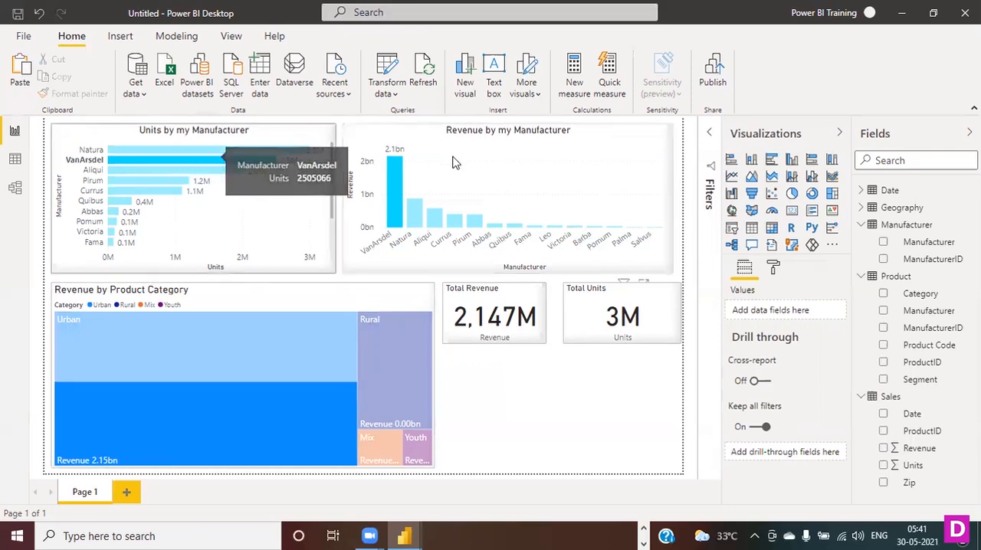
pyautogui.moveTo(135, 167)
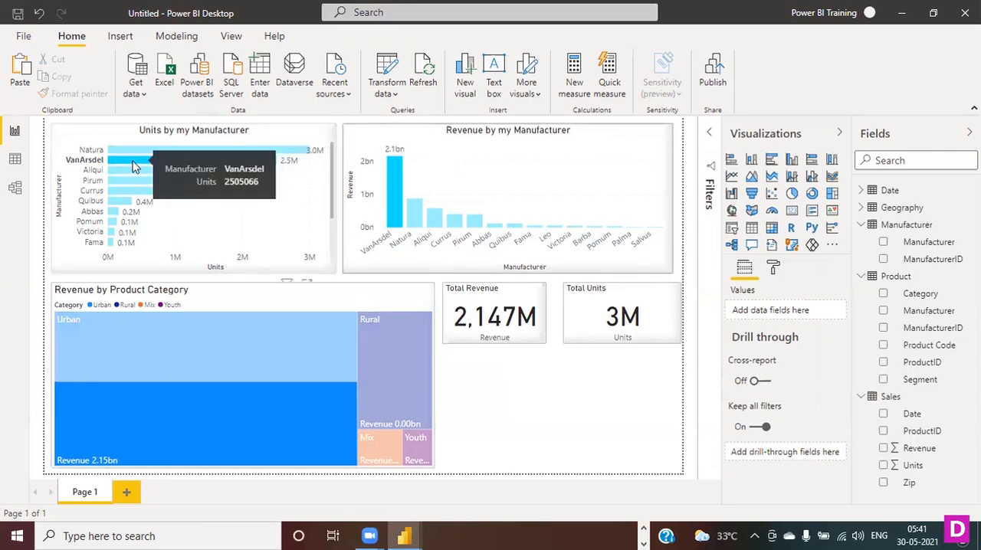
pyautogui.moveTo(205, 427)
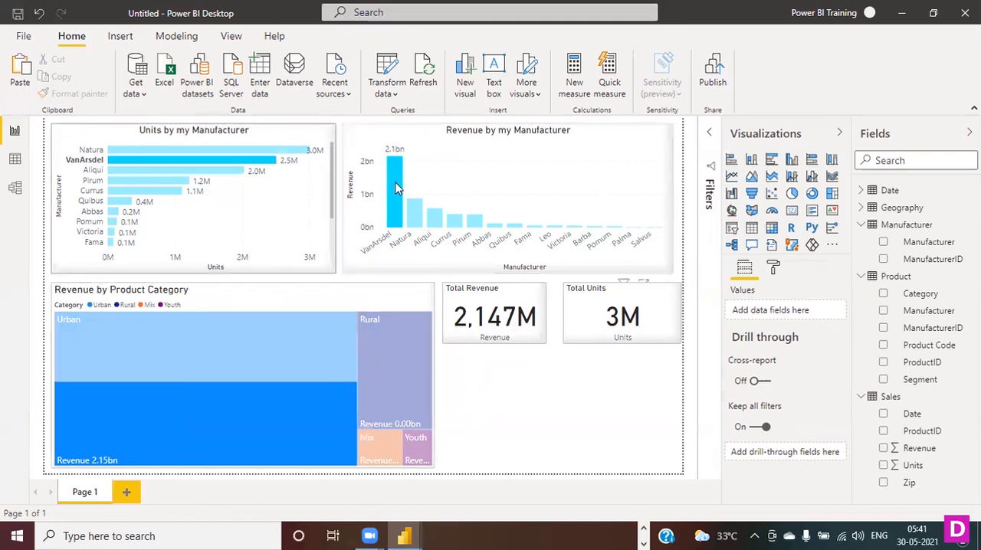
pyautogui.moveTo(396, 189)
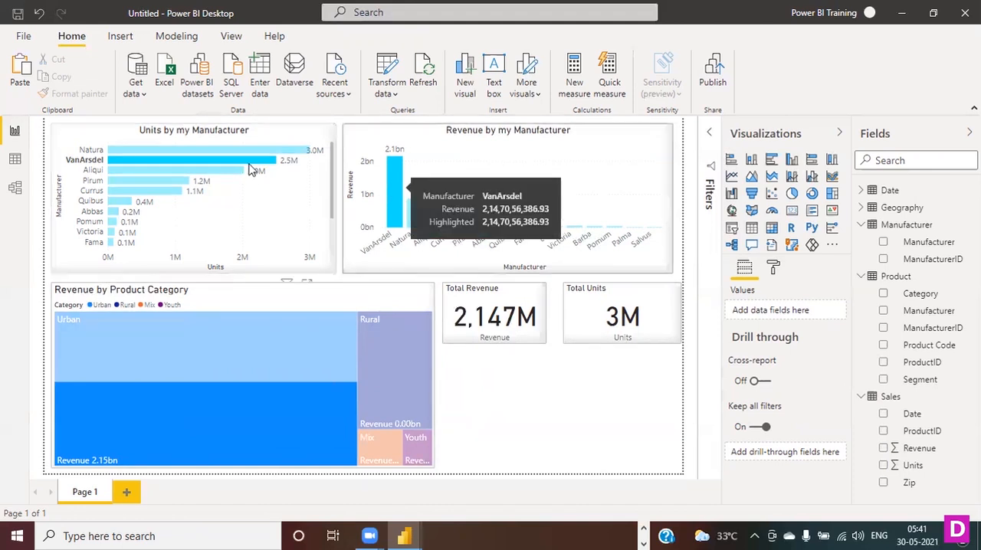
pyautogui.moveTo(249, 163)
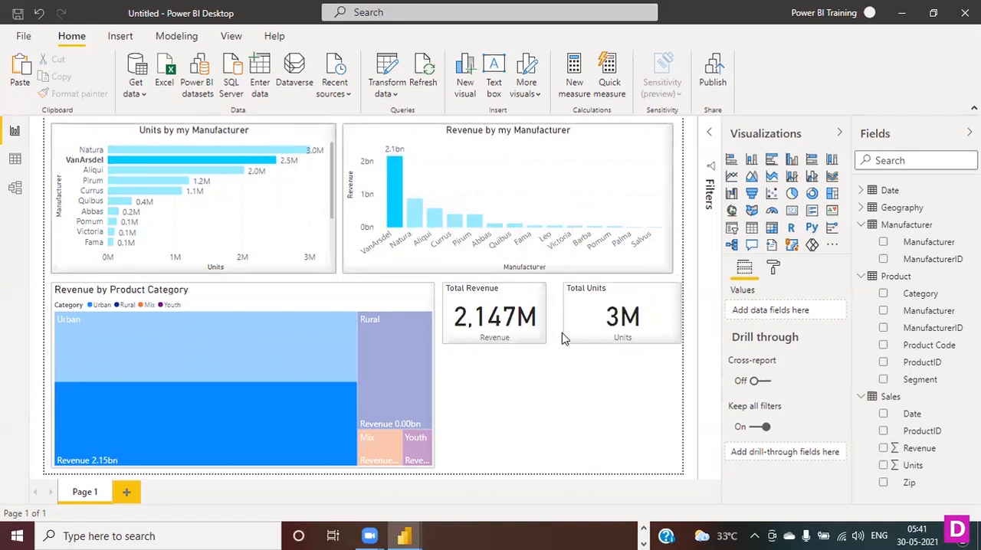
pyautogui.click(219, 163)
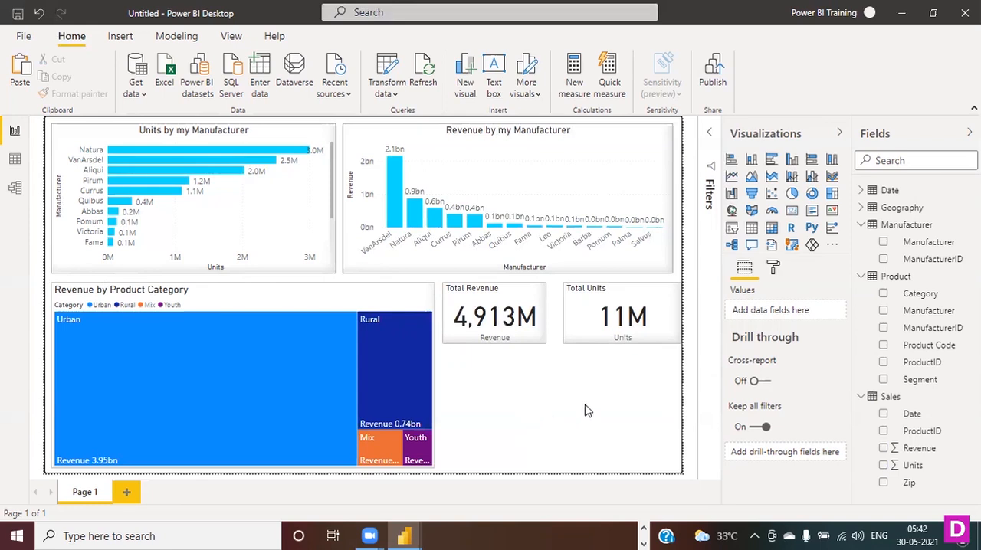
# - Examine the comparison conditions available in the Revenue filter of the Revenue by my Manufacturer chart
pyautogui.click(709, 141)
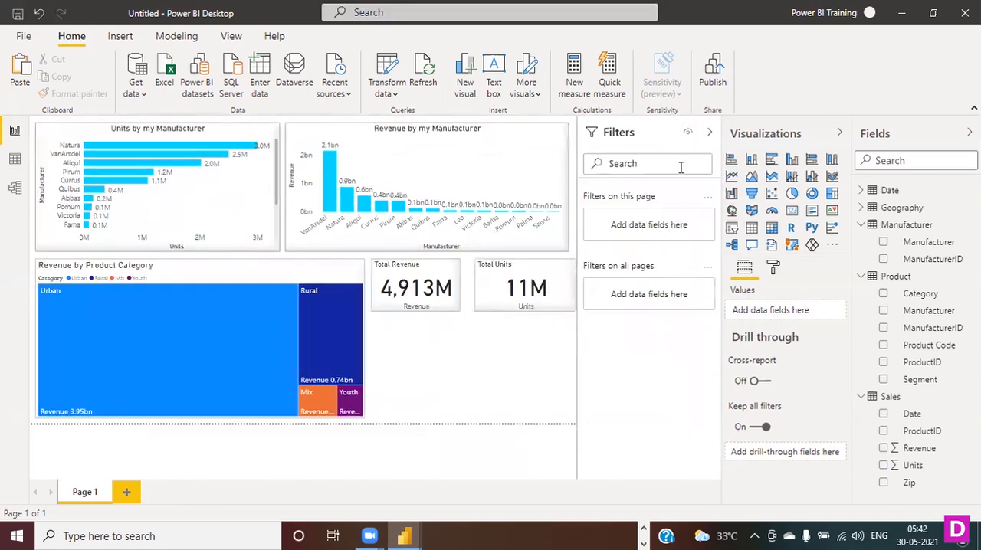
pyautogui.click(709, 134)
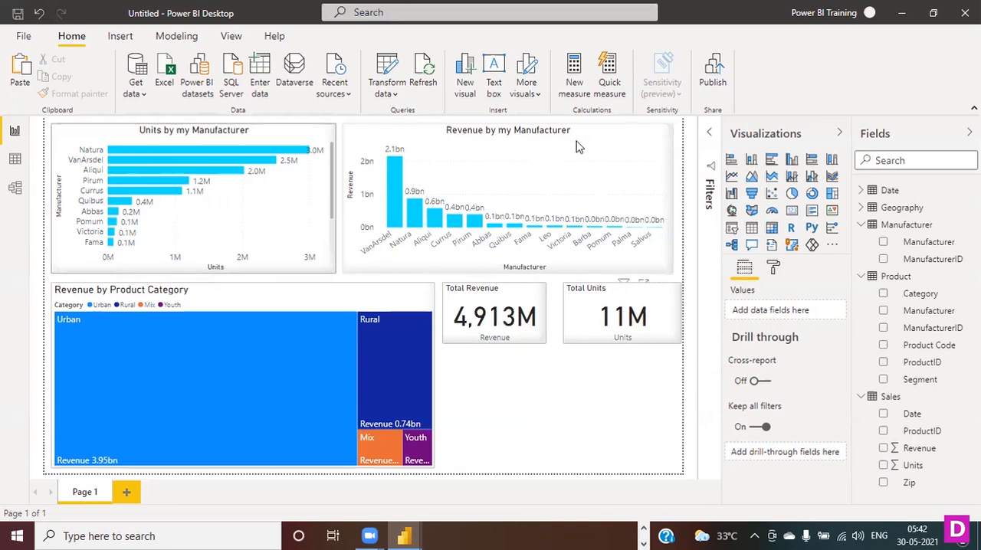
pyautogui.click(712, 136)
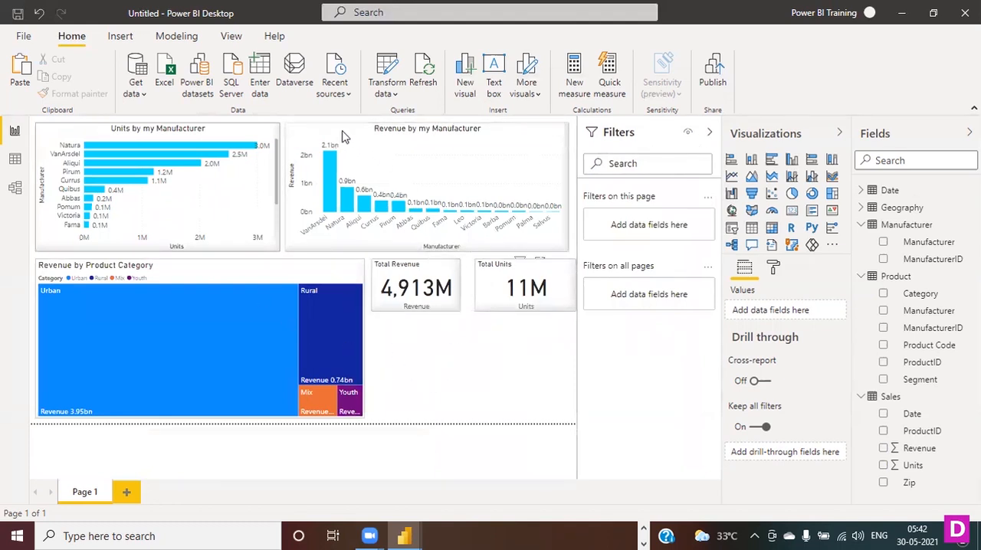
pyautogui.click(511, 181)
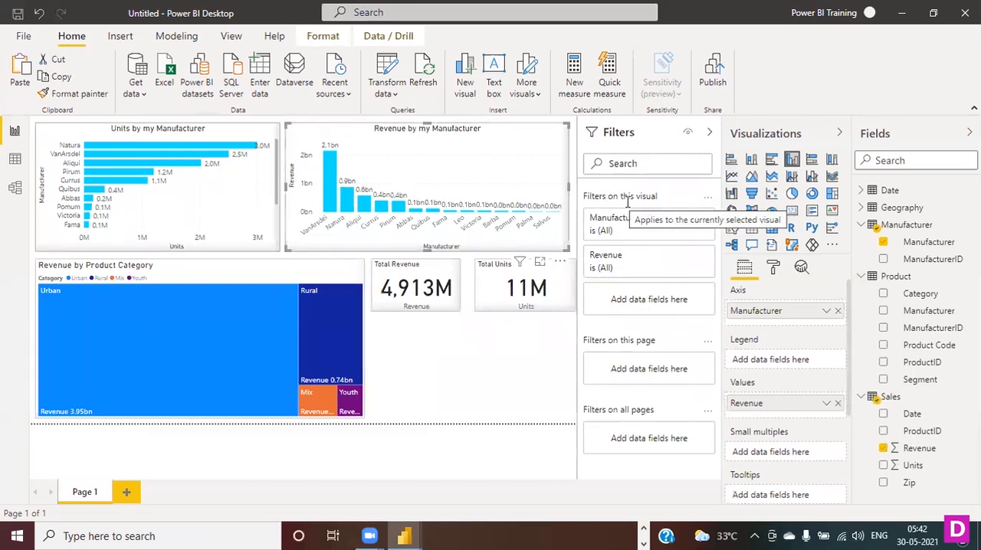
pyautogui.click(686, 257)
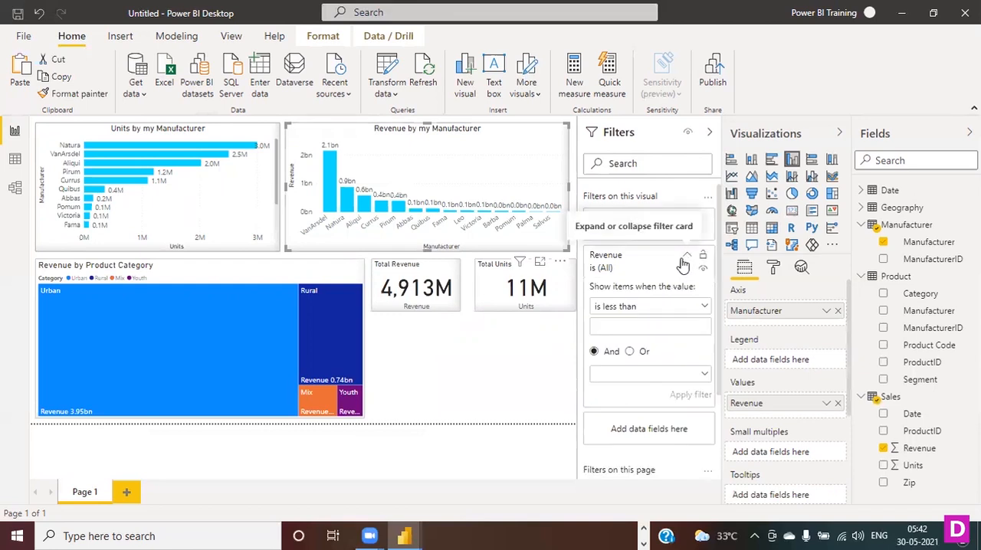
pyautogui.click(705, 307)
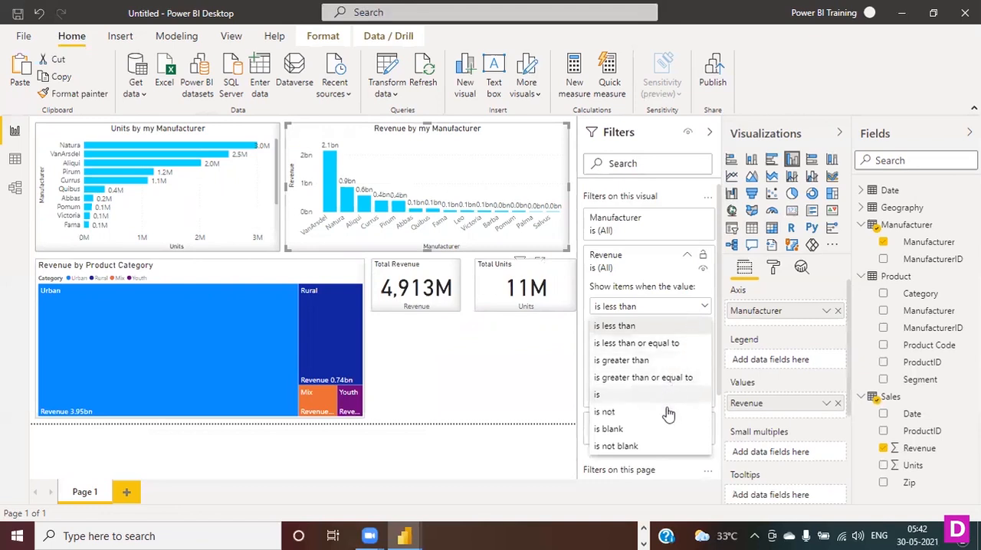
pyautogui.click(625, 273)
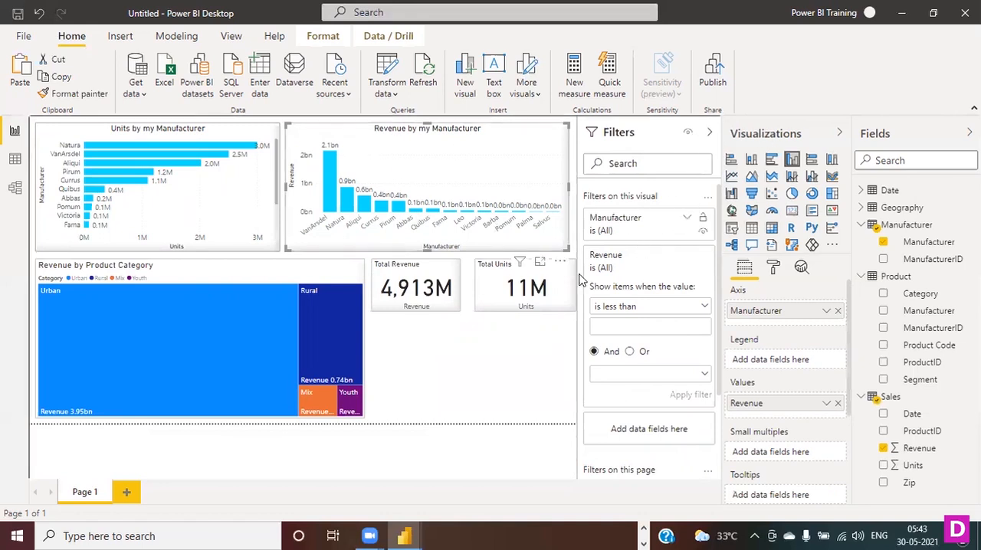
pyautogui.click(515, 393)
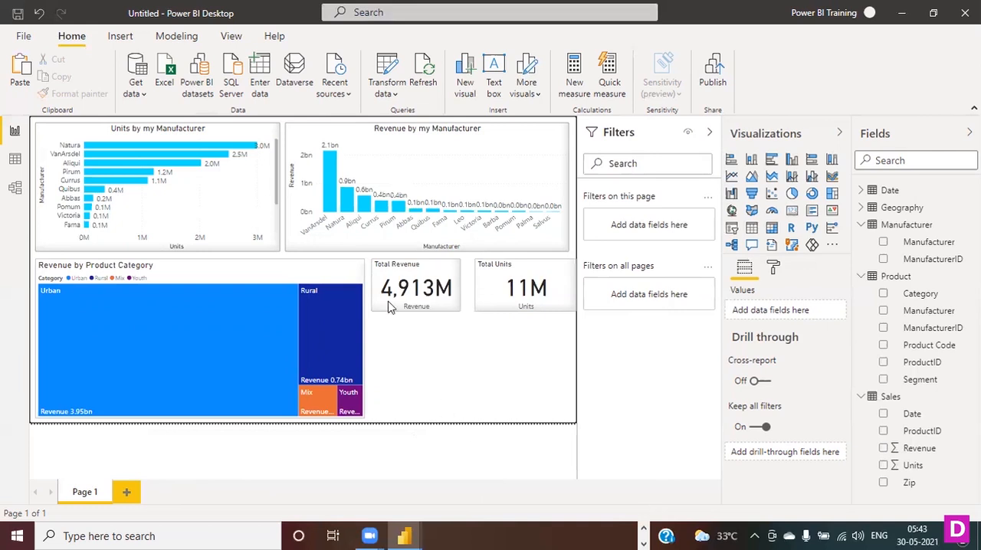
# - Try a Top N filter with the top 3 items on the Manufacturer field of the Revenue by my Manufacturer chart
pyautogui.click(358, 131)
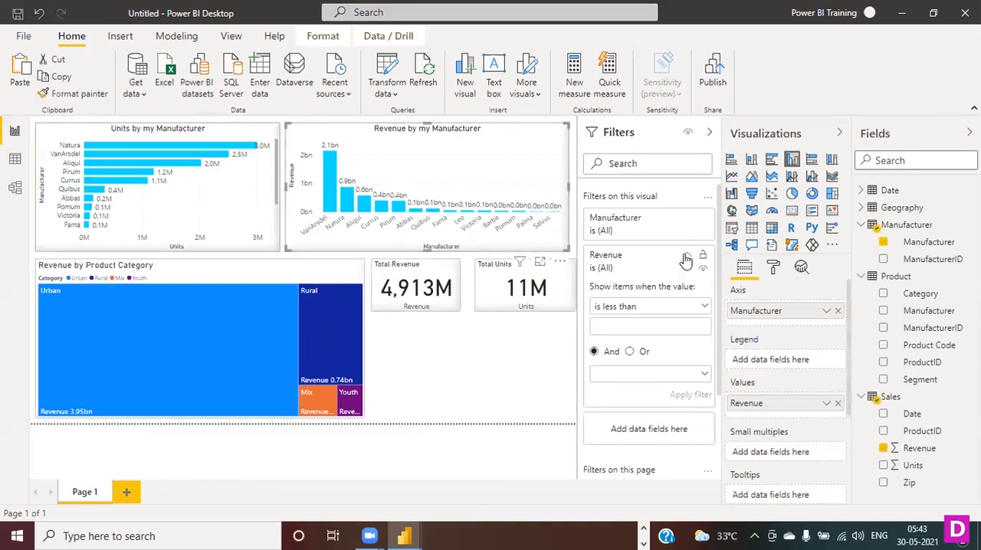
pyautogui.click(687, 255)
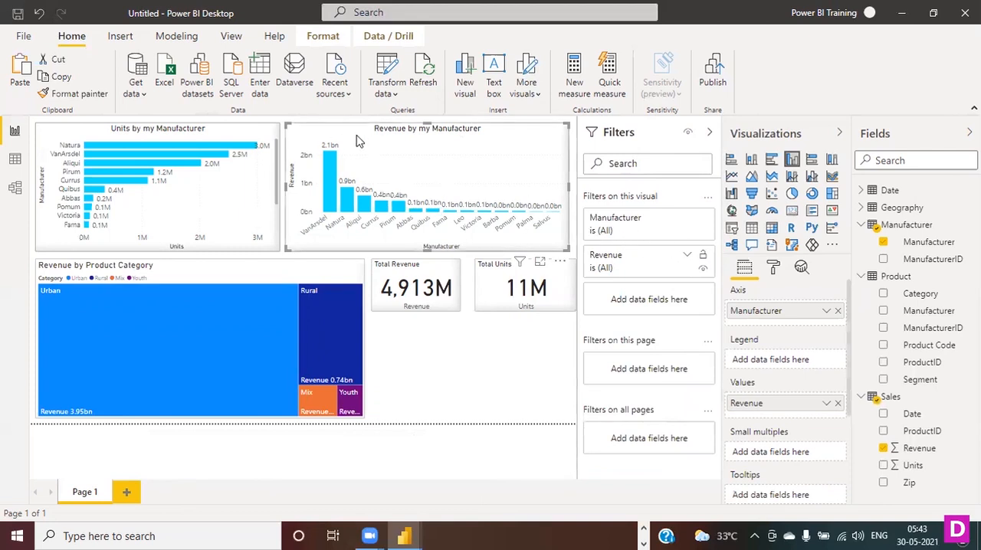
pyautogui.click(687, 220)
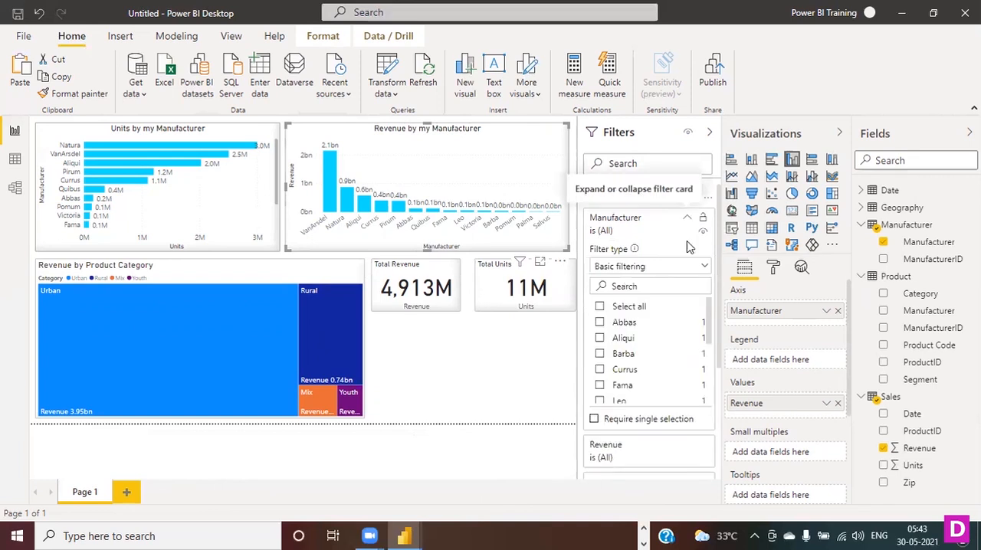
pyautogui.click(703, 268)
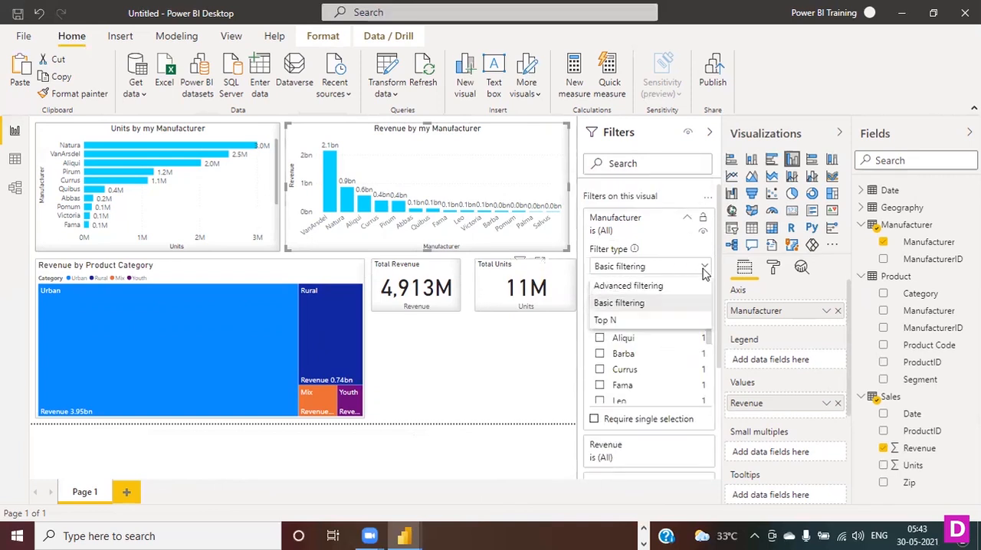
pyautogui.click(629, 320)
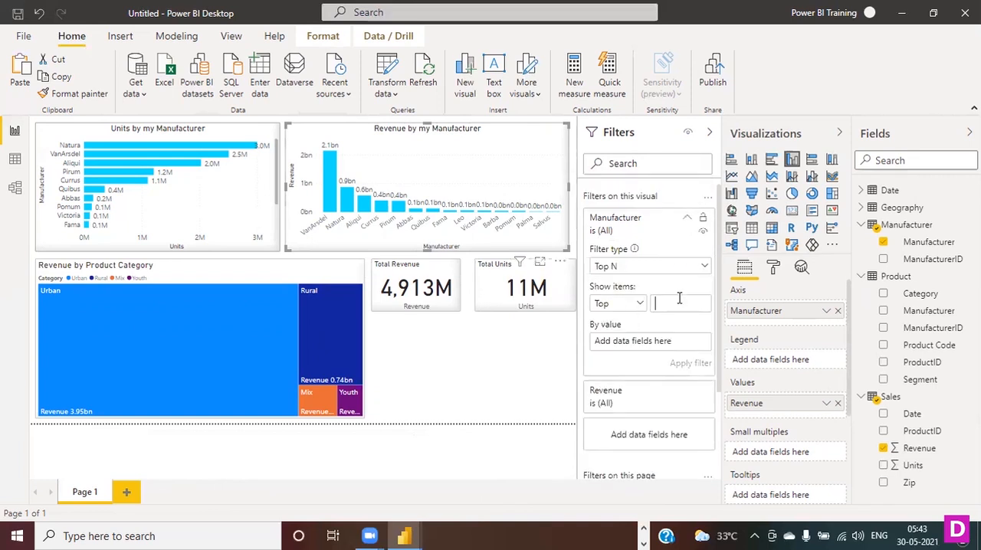
pyautogui.click(681, 301)
pyautogui.write('3')
pyautogui.doubleClick(673, 306)
pyautogui.press('BackSpace')
pyautogui.click(687, 218)
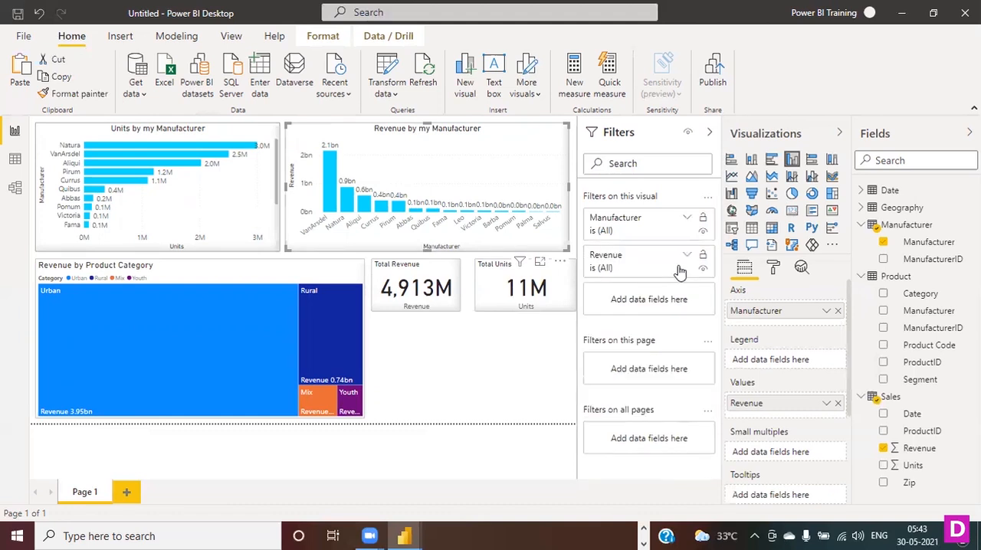
# - Review the condition and And/Or options of the chart's Revenue filter again, close the filters and deselect the chart
pyautogui.click(686, 257)
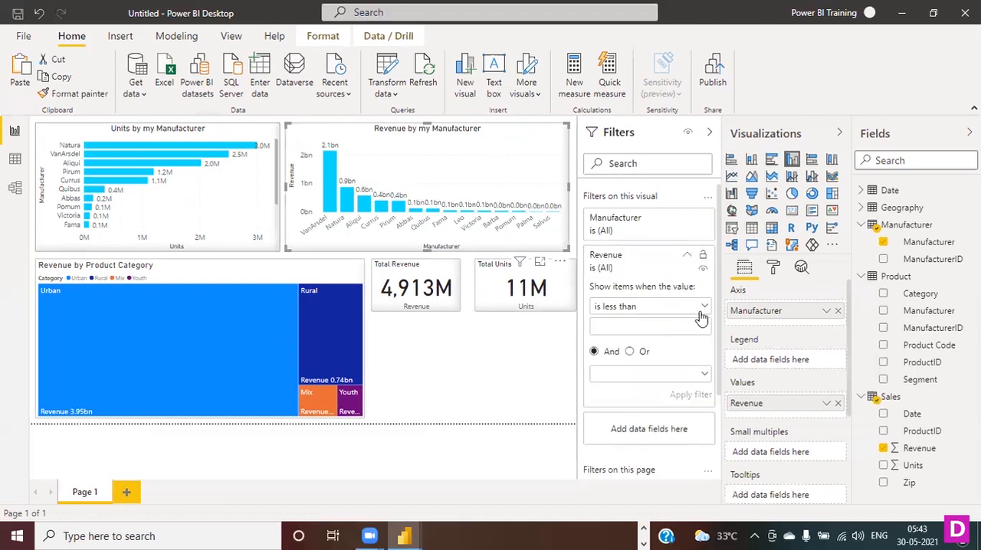
pyautogui.scroll(-3, 696, 333)
pyautogui.scroll(3, 697, 330)
pyautogui.click(705, 307)
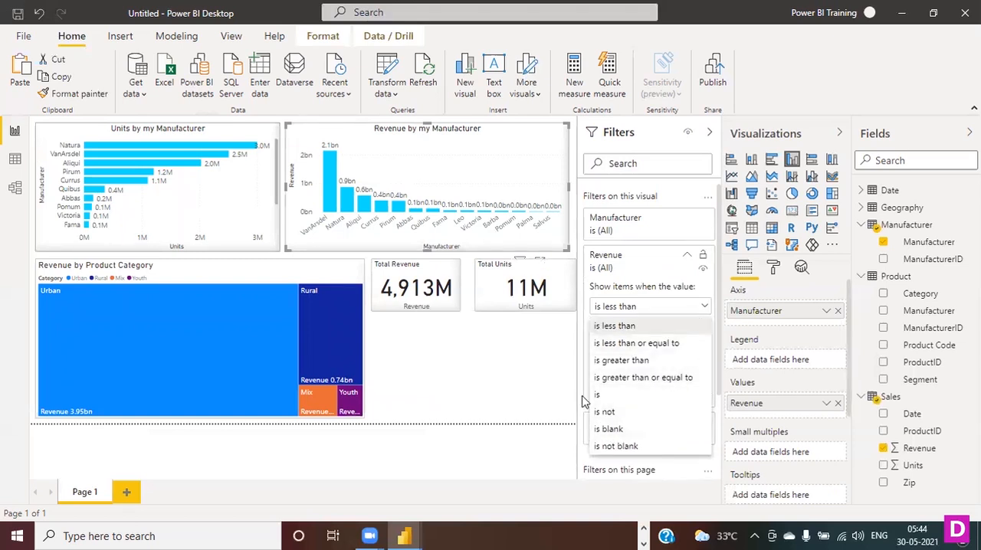
pyautogui.click(648, 280)
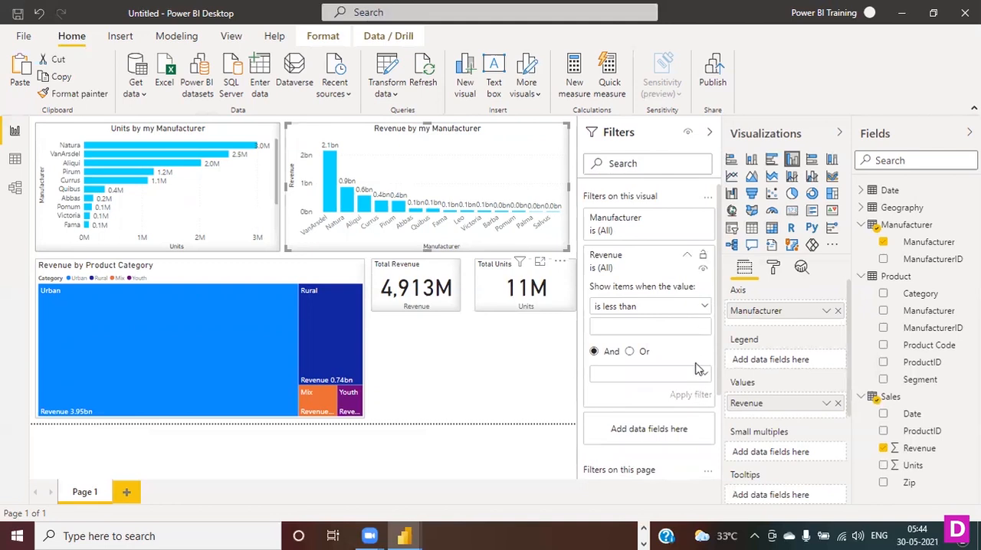
pyautogui.scroll(-2, 696, 369)
pyautogui.scroll(2, 696, 369)
pyautogui.click(687, 255)
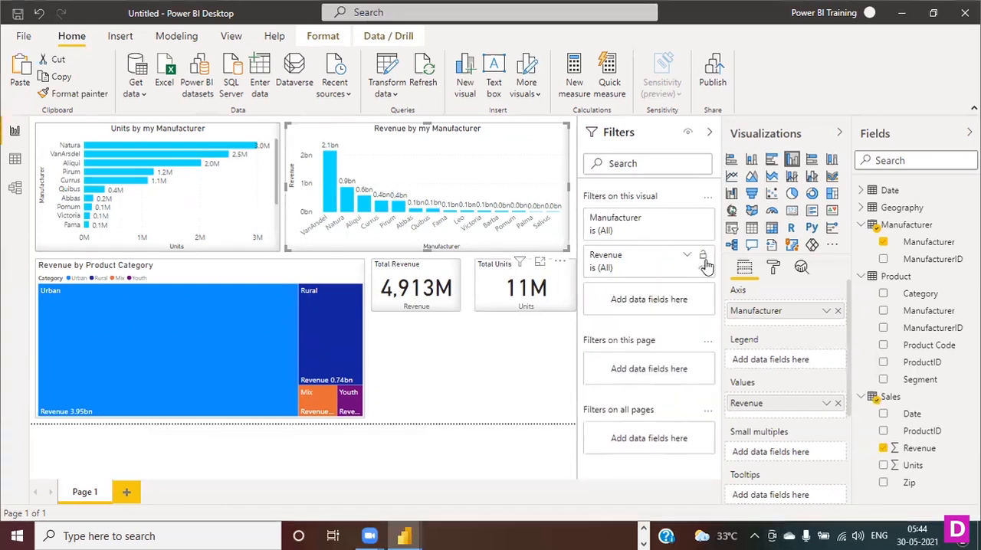
pyautogui.click(710, 133)
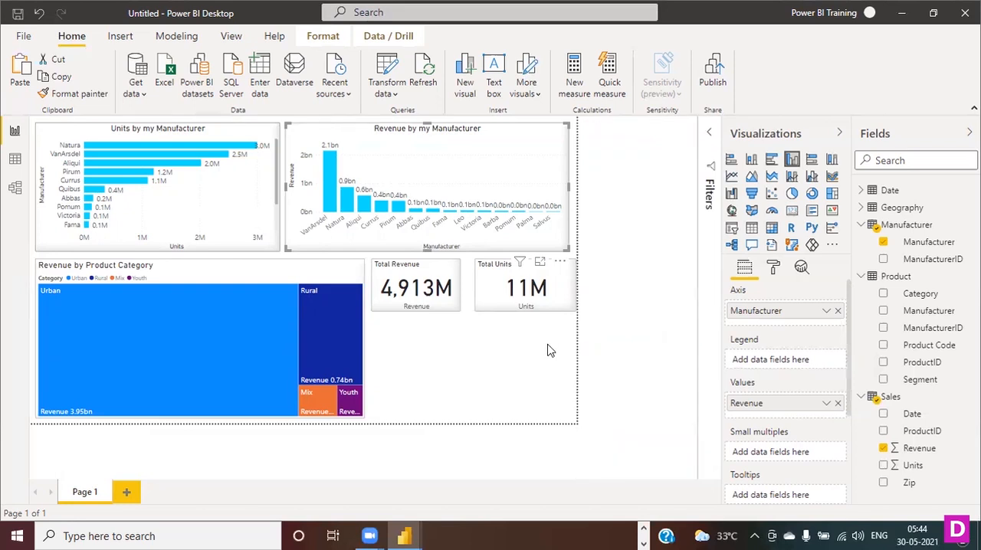
pyautogui.click(534, 401)
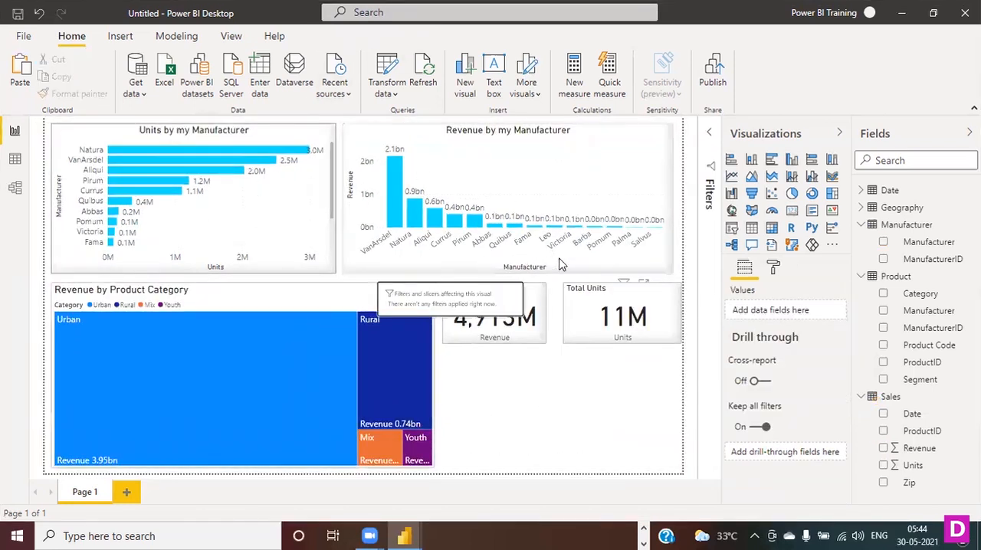
# - Add the Product table's Manufacturer field as a filter on this page and look through its list of manufacturers
pyautogui.click(713, 137)
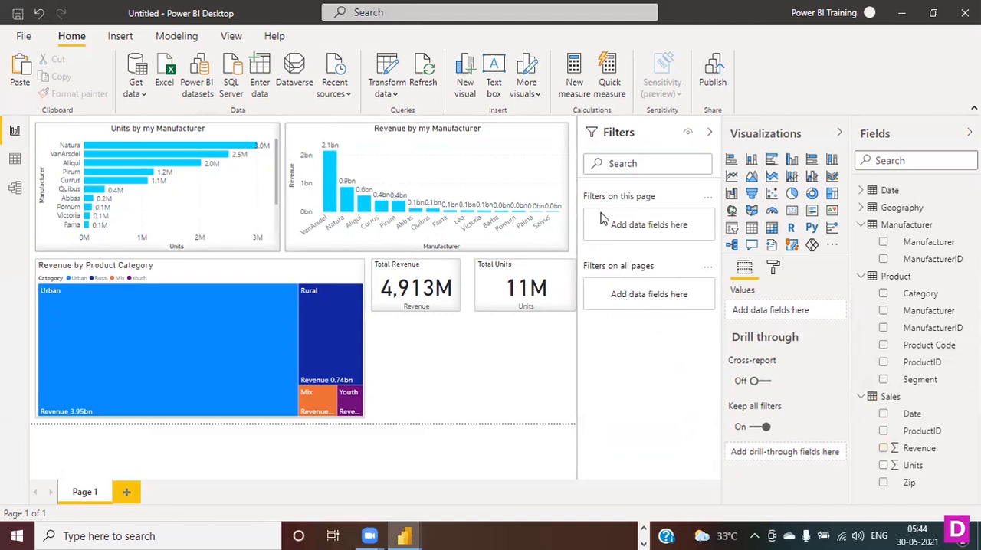
pyautogui.moveTo(928, 314); pyautogui.dragTo(664, 230)
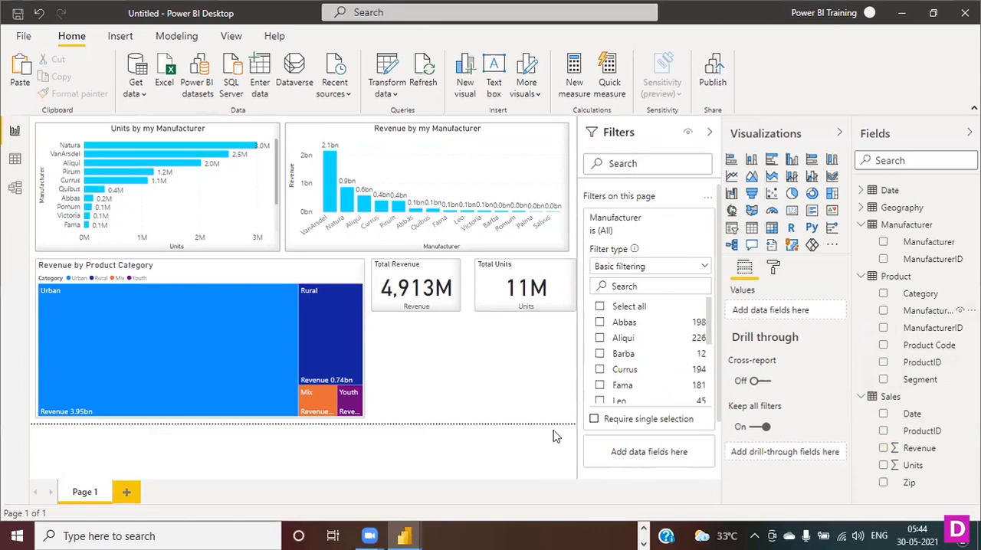
pyautogui.scroll(-1, 648, 360)
pyautogui.scroll(-3, 647, 359)
pyautogui.scroll(4, 648, 358)
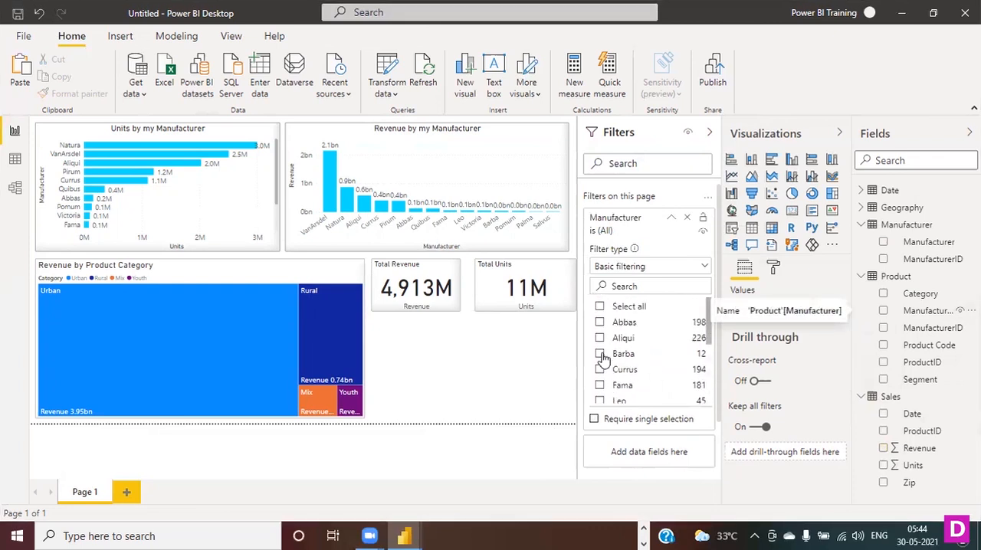
# - Try filtering the page by manufacturer Barba and by Salvus, clearing each selection
pyautogui.click(600, 354)
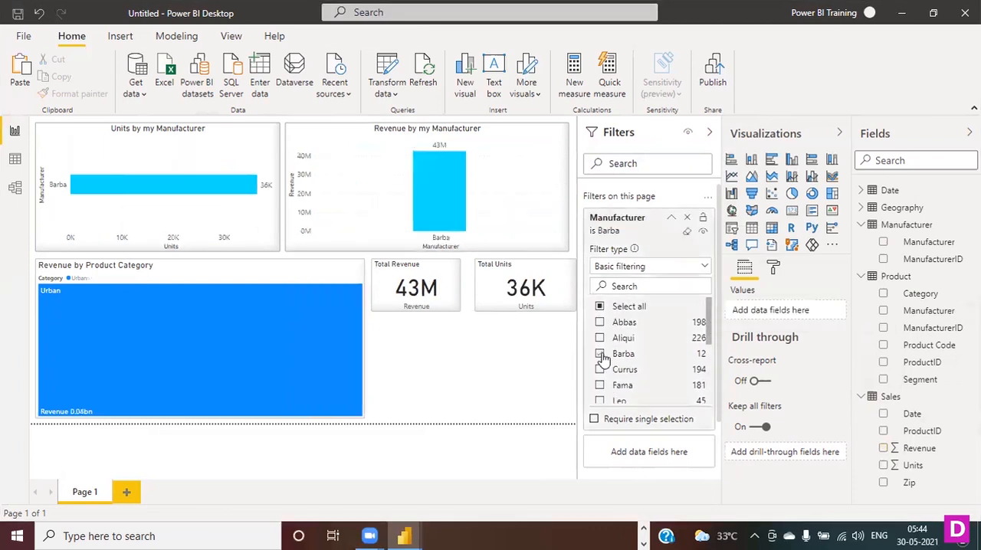
pyautogui.click(601, 354)
pyautogui.scroll(-4, 601, 360)
pyautogui.click(601, 366)
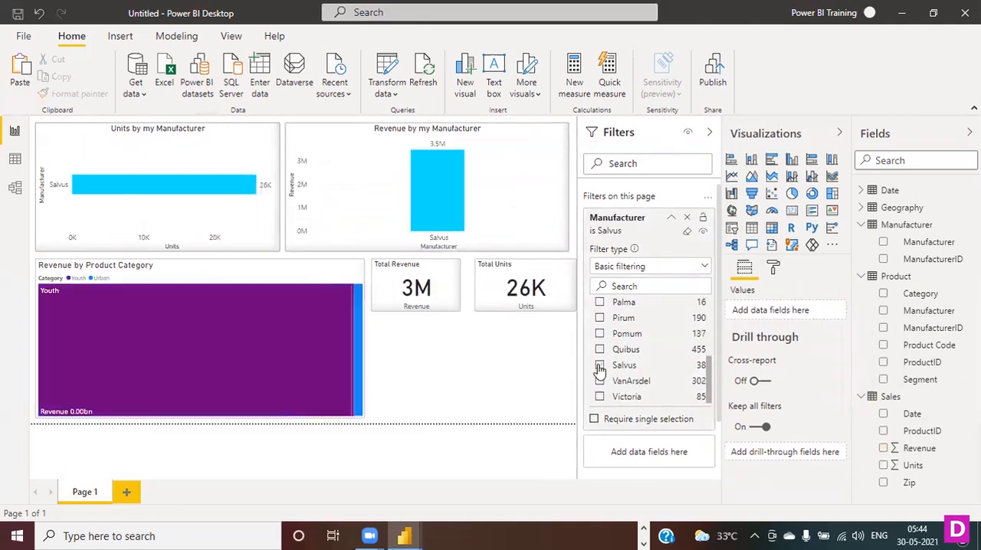
pyautogui.click(600, 366)
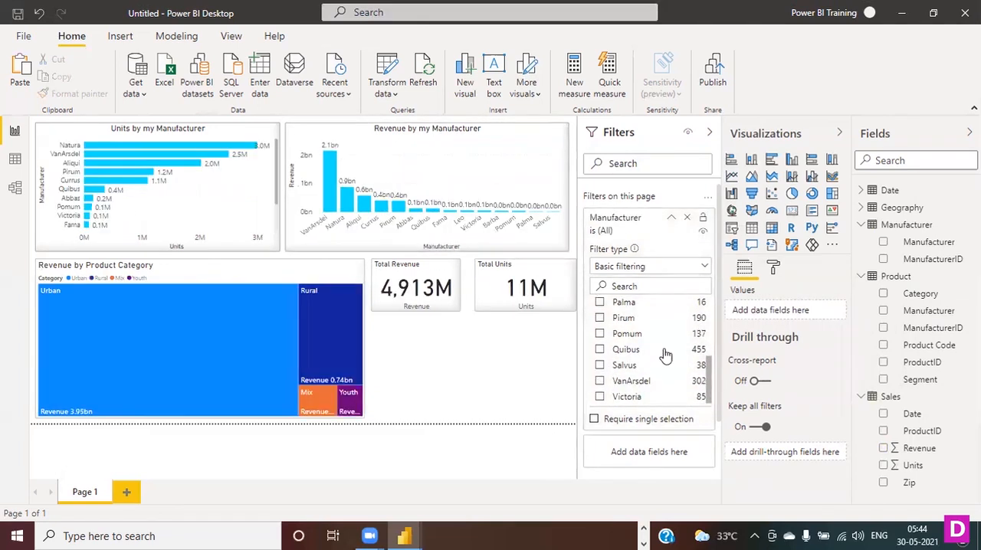
pyautogui.scroll(4, 665, 355)
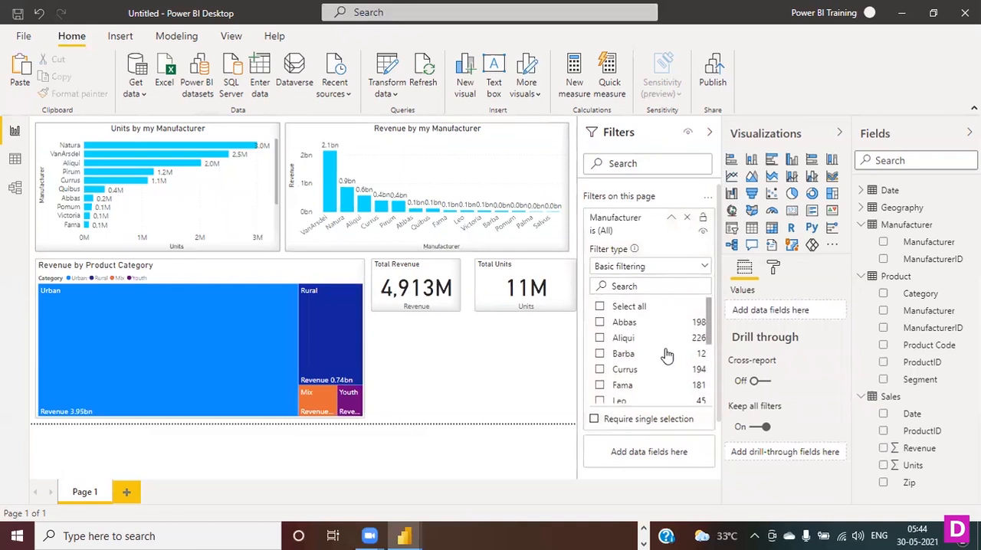
# - Switch the page's Manufacturer filter to Advanced filtering and review its available conditions
pyautogui.click(705, 269)
pyautogui.click(648, 288)
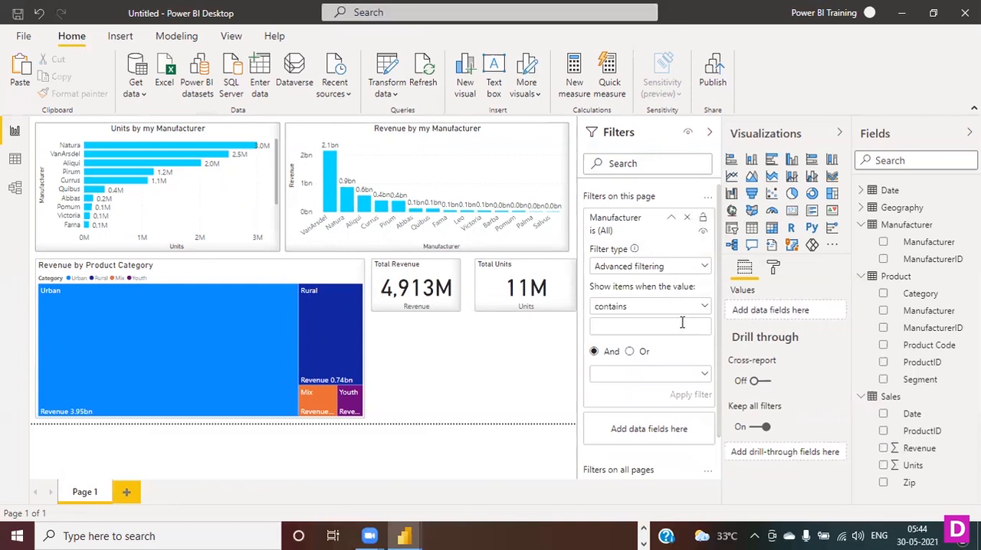
pyautogui.click(704, 308)
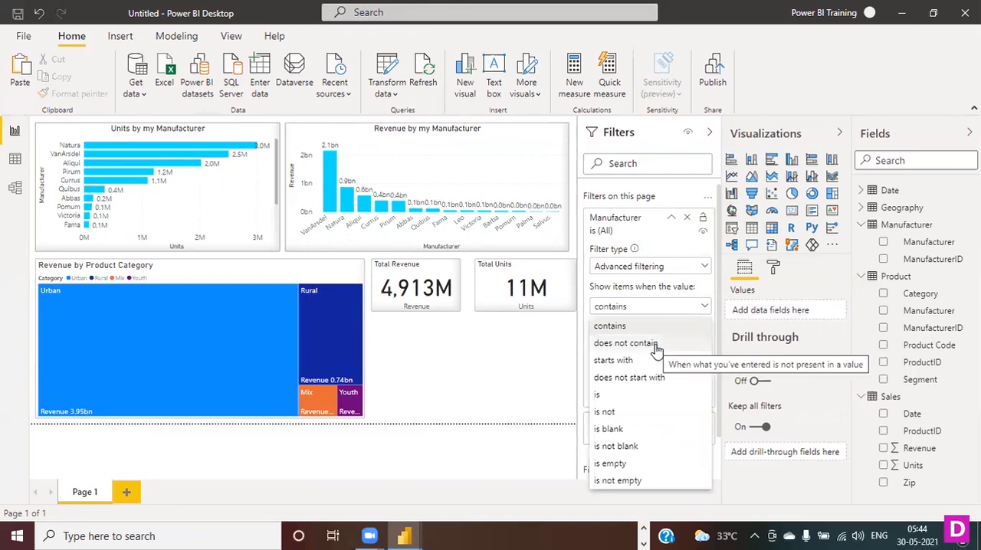
pyautogui.click(480, 388)
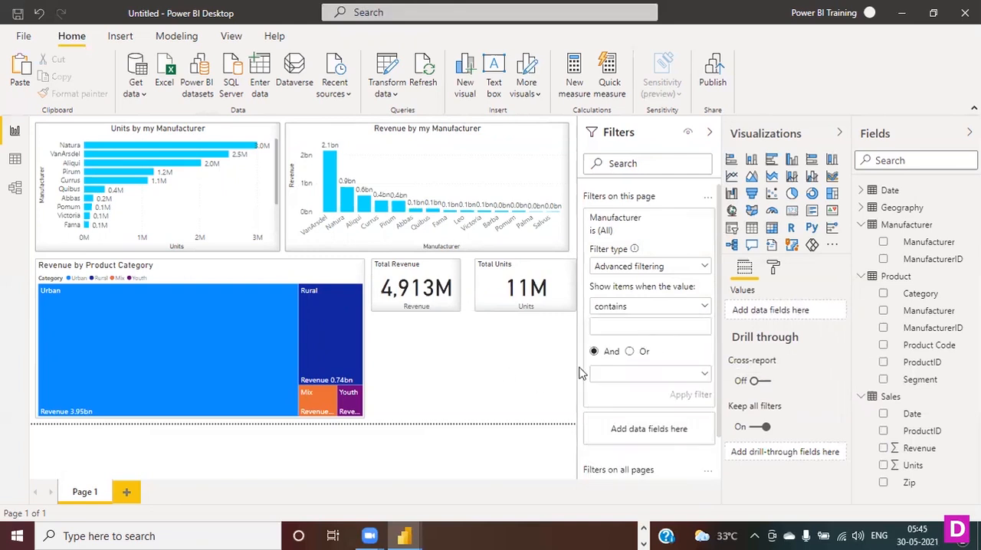
# - Try filtering the page to manufacturers that start with V, review the other conditions, and clear the filter
pyautogui.click(704, 311)
pyautogui.click(644, 357)
pyautogui.click(645, 323)
pyautogui.write('V')
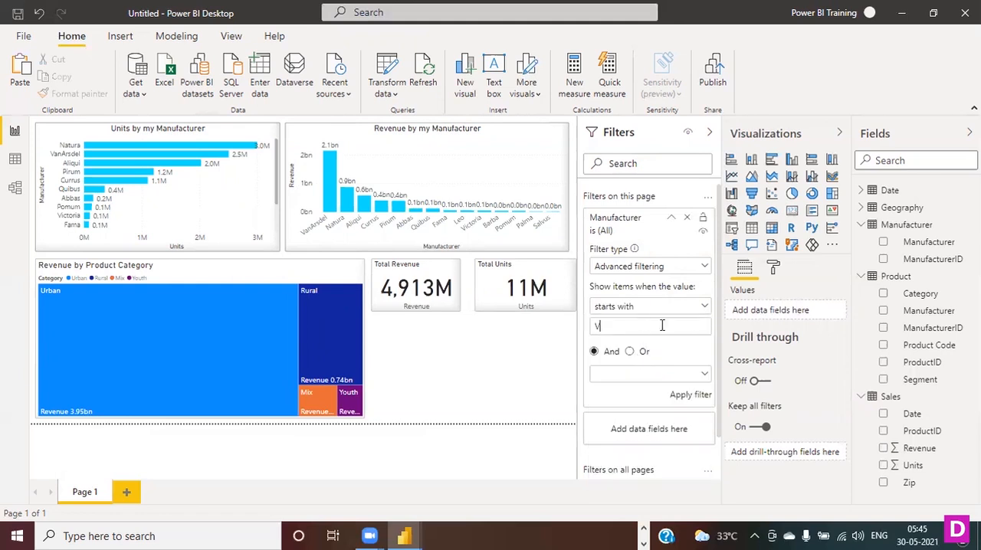
pyautogui.click(685, 395)
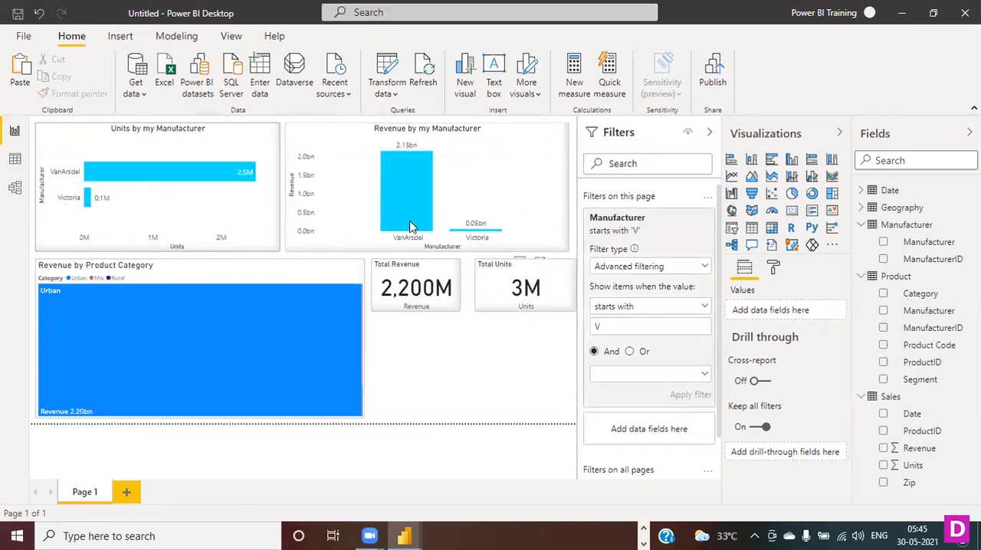
pyautogui.moveTo(408, 227)
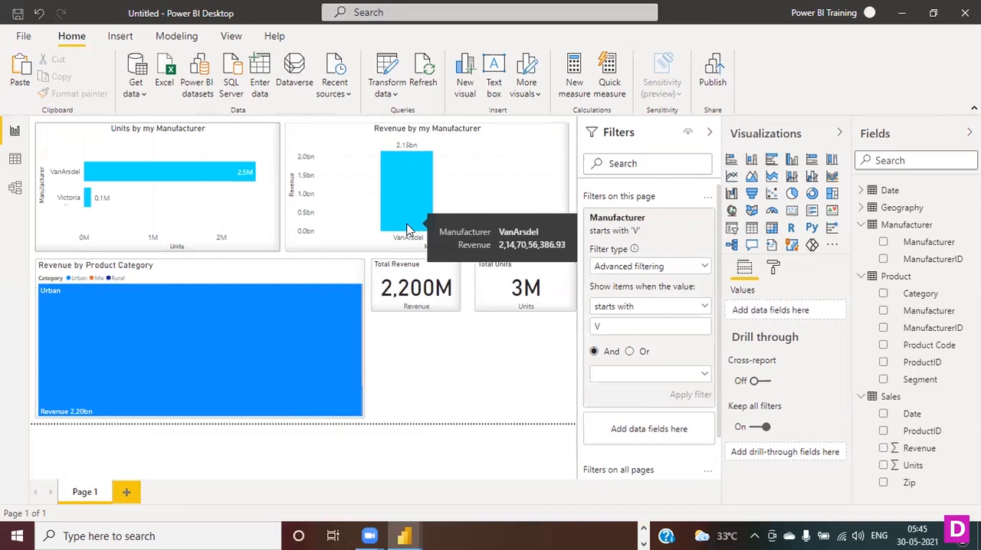
pyautogui.click(704, 309)
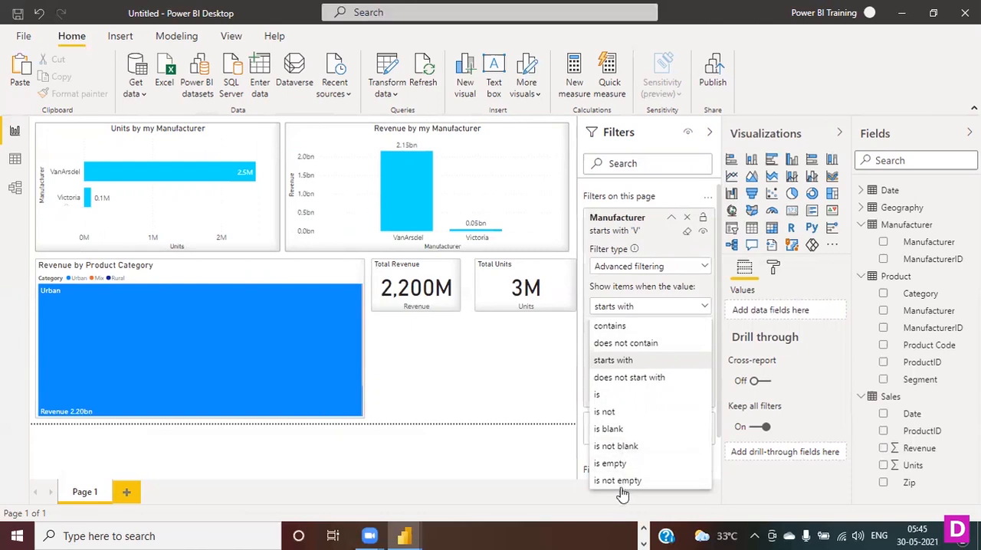
pyautogui.click(704, 308)
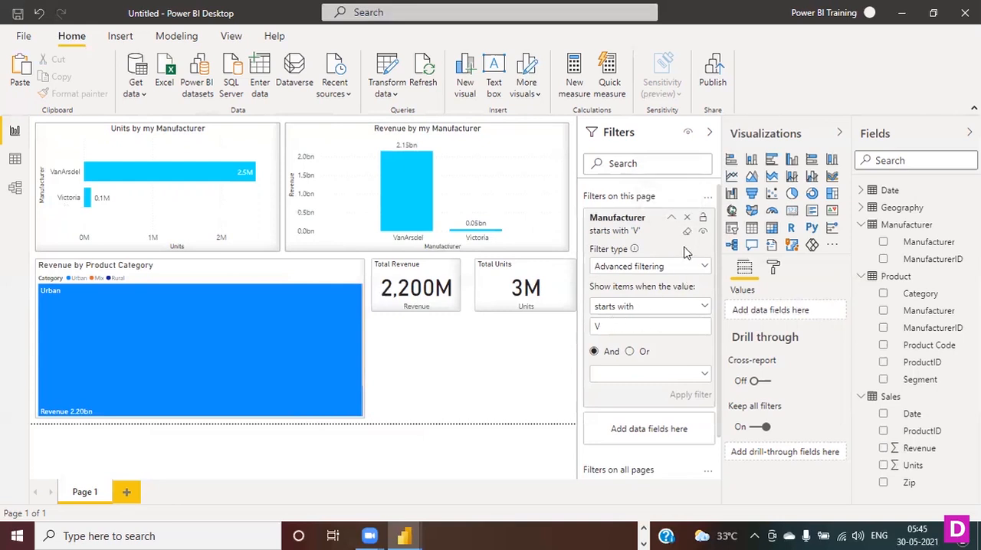
pyautogui.click(687, 232)
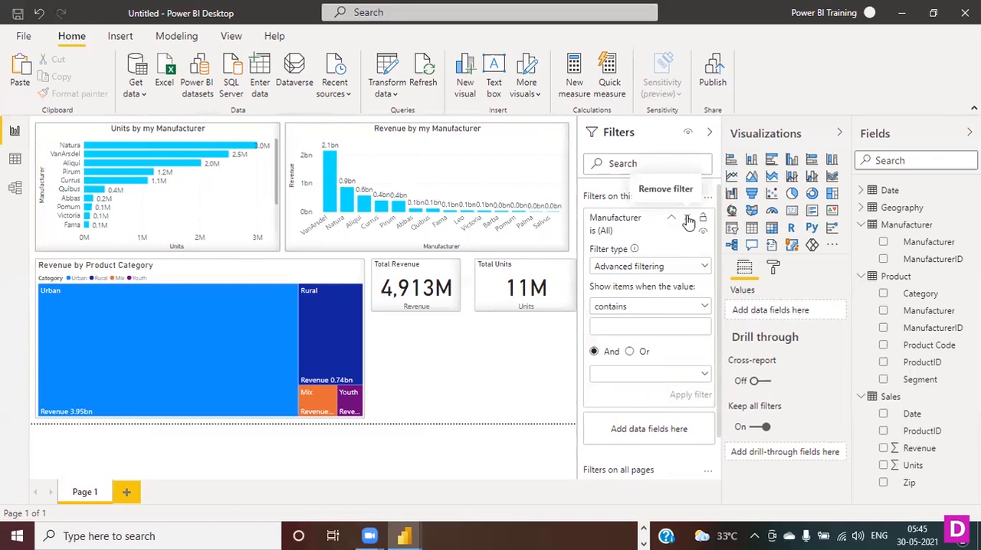
# - Return the Manufacturer page filter to Basic filtering and look through its list of manufacturers
pyautogui.click(701, 267)
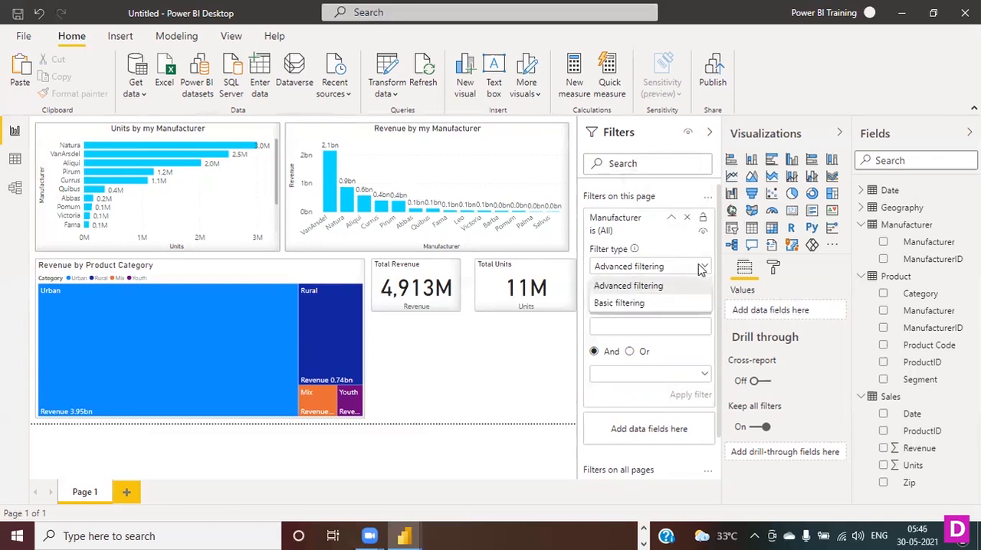
pyautogui.click(652, 304)
pyautogui.scroll(-2, 676, 345)
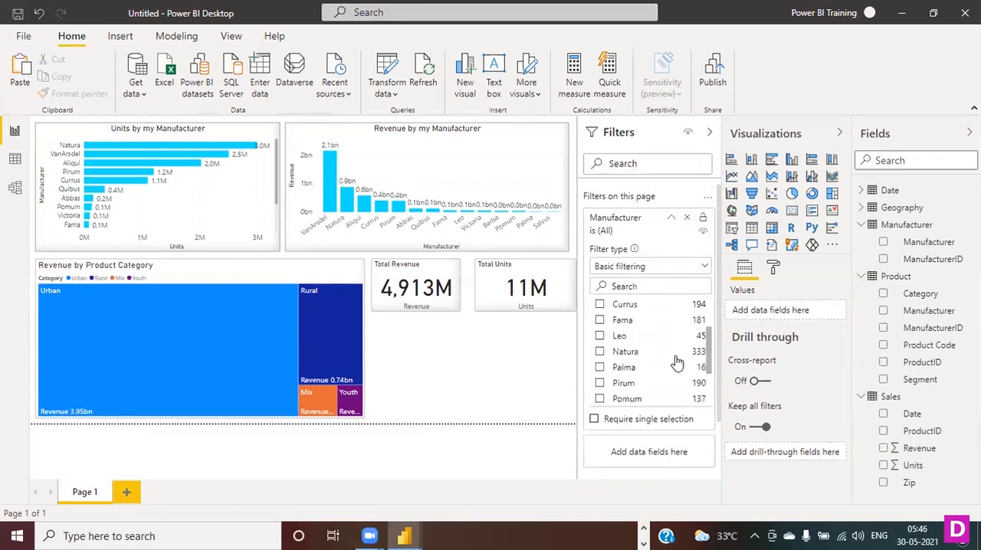
pyautogui.scroll(-2, 676, 362)
pyautogui.scroll(4, 655, 300)
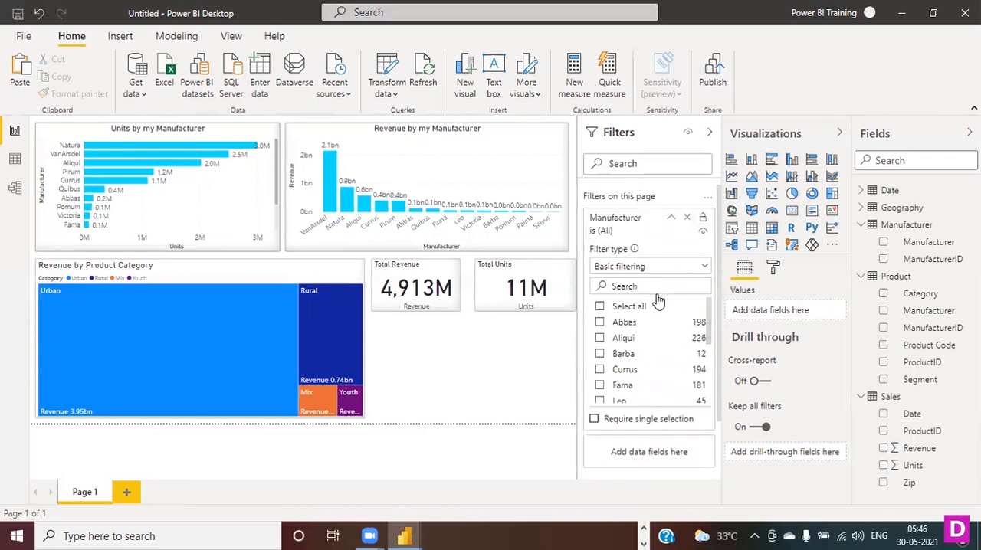
# - Try filtering the page by Barba, Fama, Salvus and Victoria together, and clear the selection
pyautogui.click(600, 354)
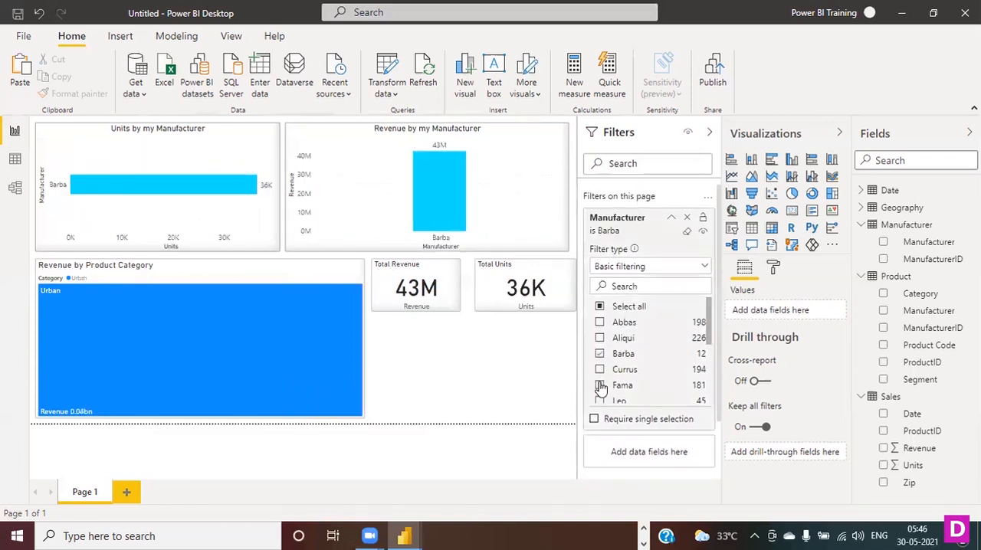
pyautogui.click(601, 386)
pyautogui.scroll(-4, 599, 383)
pyautogui.click(599, 367)
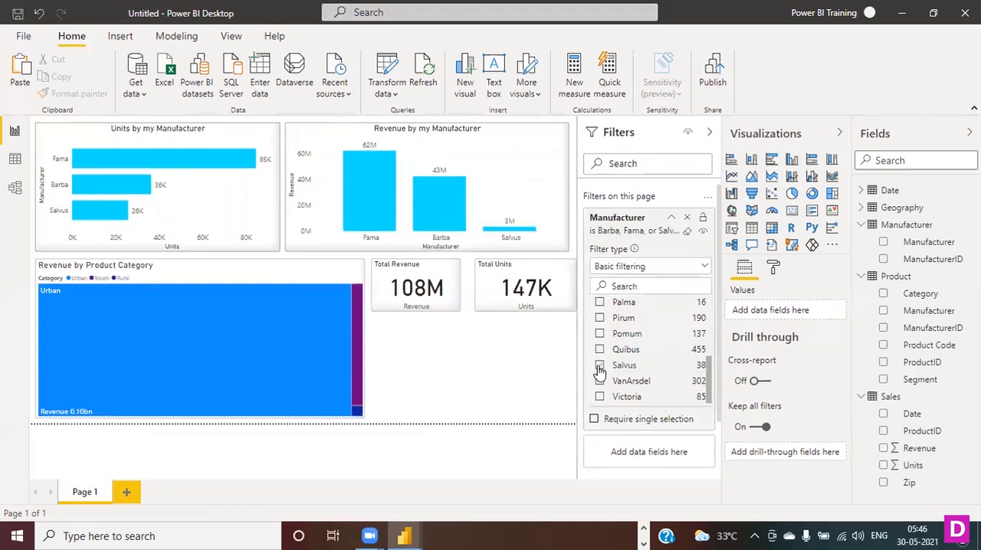
pyautogui.scroll(-2, 613, 392)
pyautogui.click(601, 327)
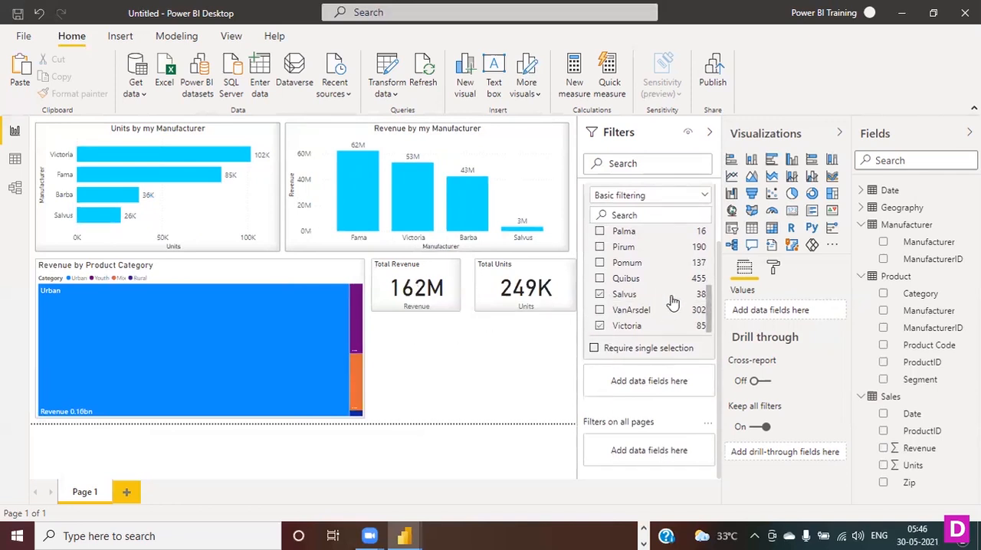
pyautogui.scroll(6, 673, 302)
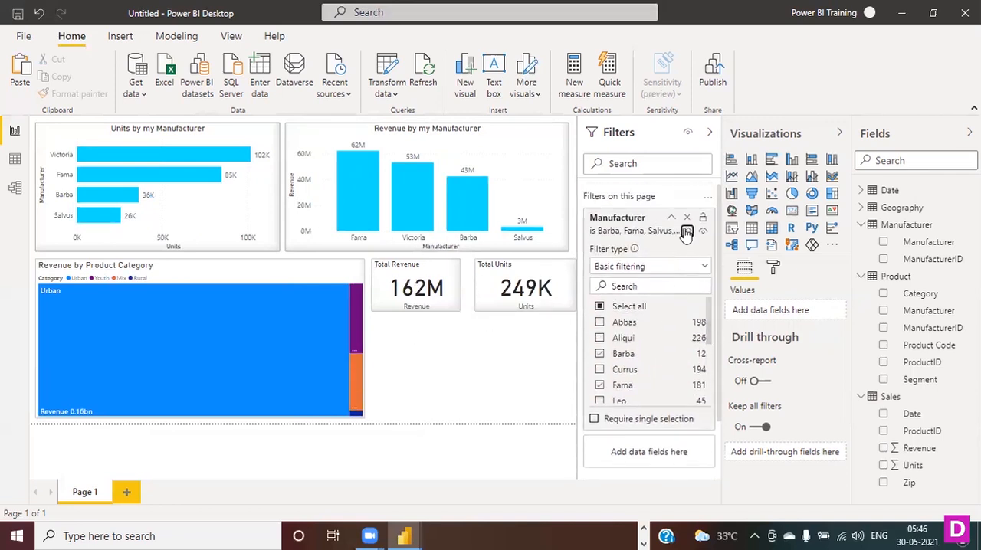
pyautogui.click(687, 232)
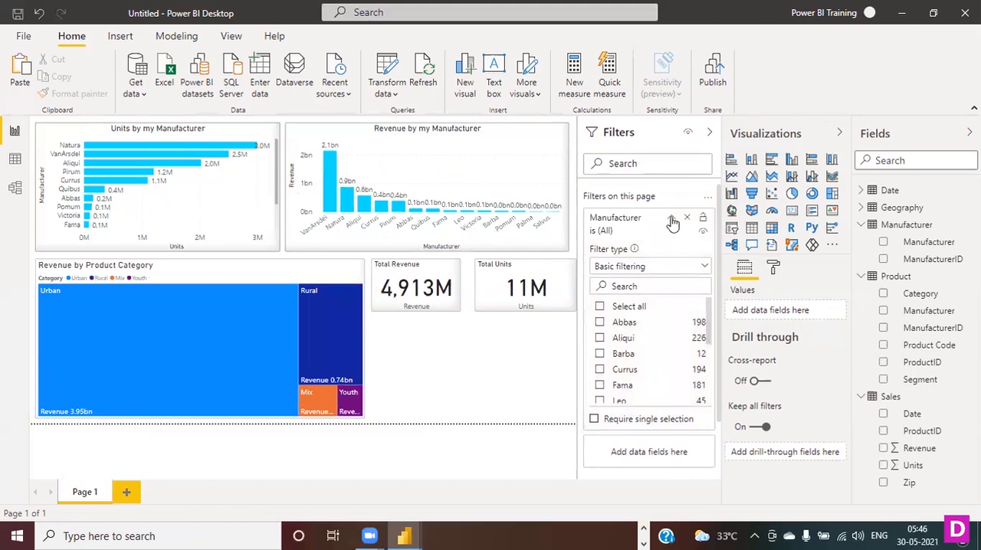
# - Collapse the Manufacturer filter, add the Sales table's Units field as a filter on this page, and check its filter types
pyautogui.click(672, 220)
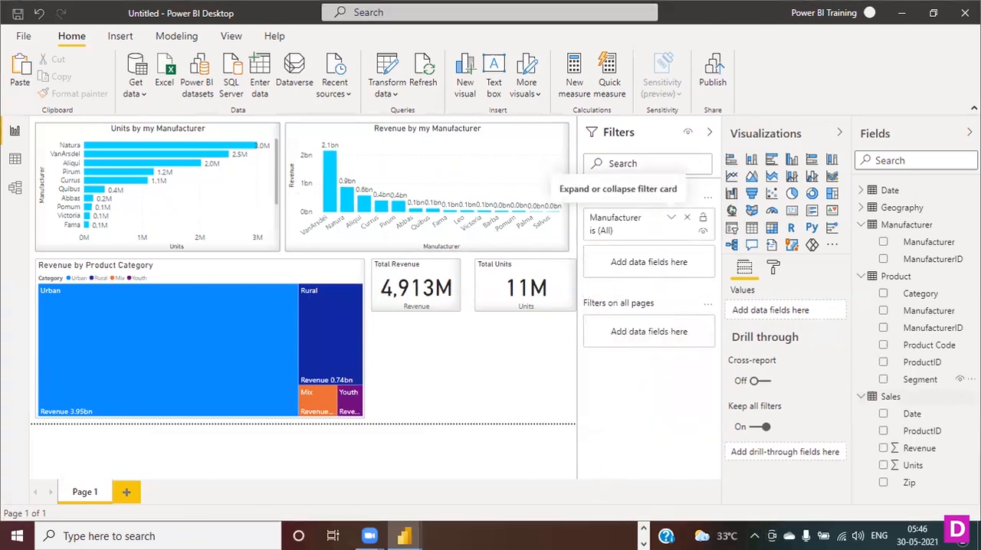
pyautogui.moveTo(923, 467); pyautogui.dragTo(644, 265)
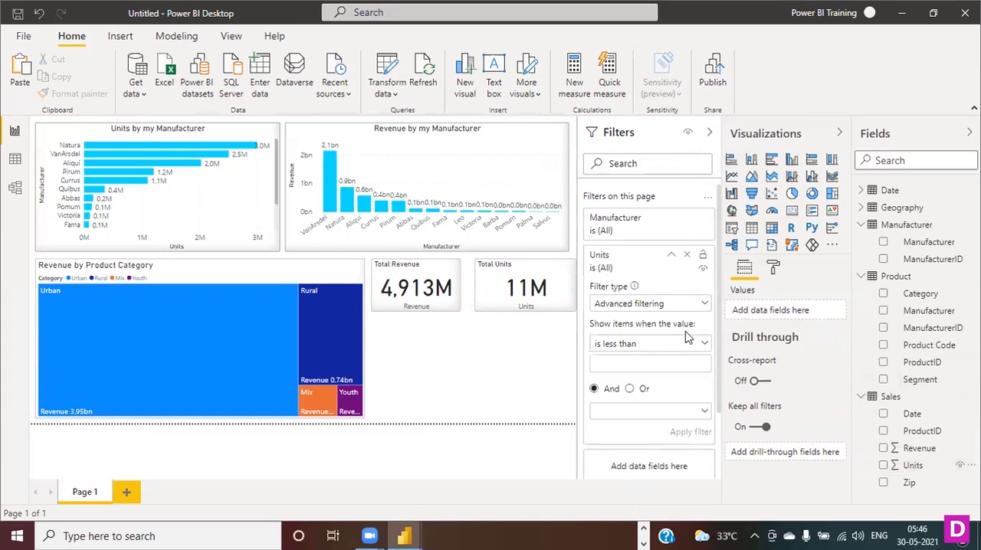
pyautogui.click(704, 304)
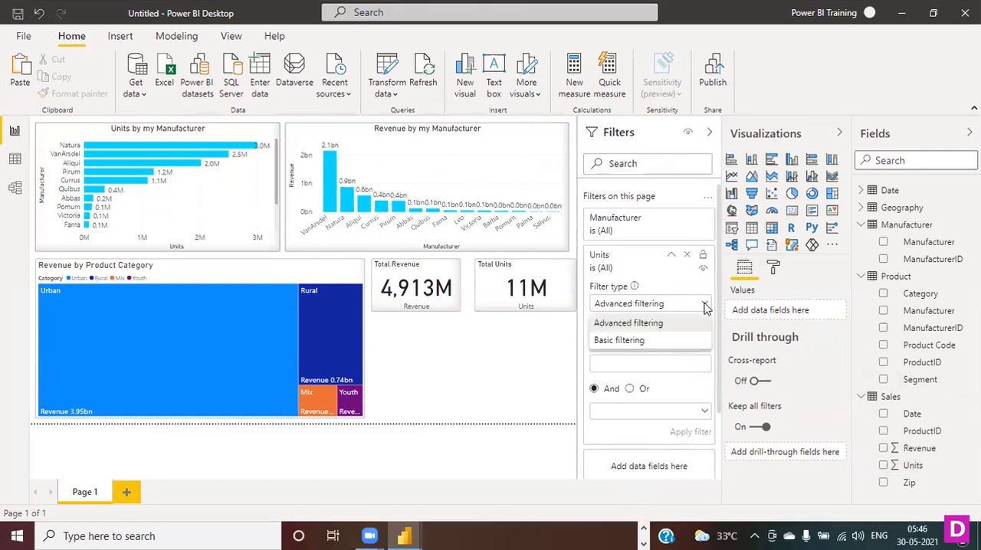
pyautogui.click(705, 306)
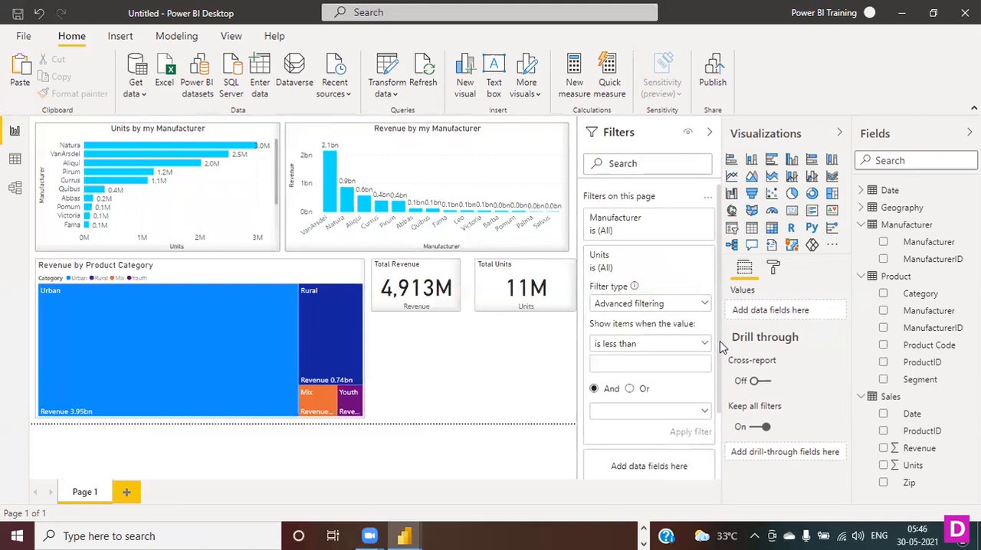
pyautogui.scroll(-2, 721, 349)
pyautogui.scroll(2, 699, 350)
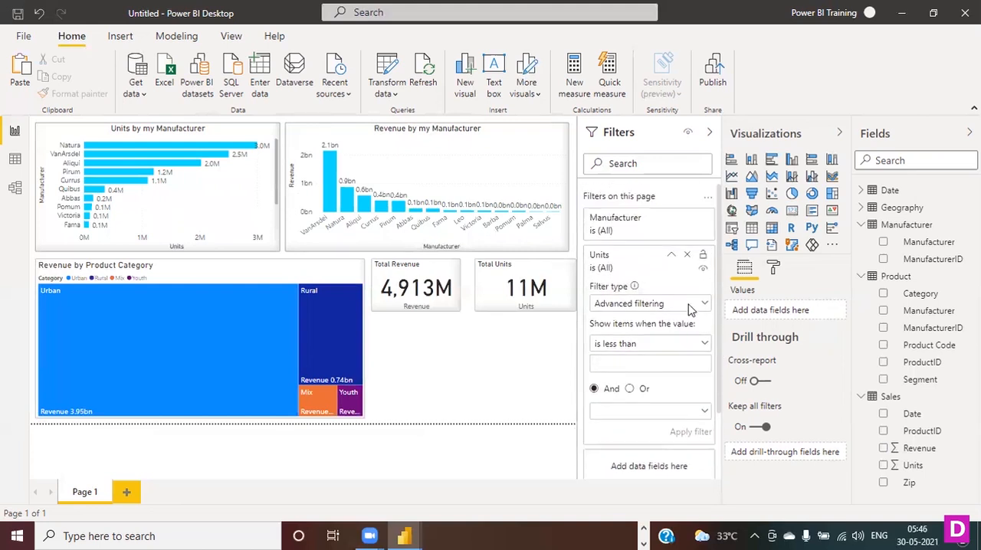
# - Collapse the Units filter and check which filter types the Manufacturer page filter offers
pyautogui.click(671, 254)
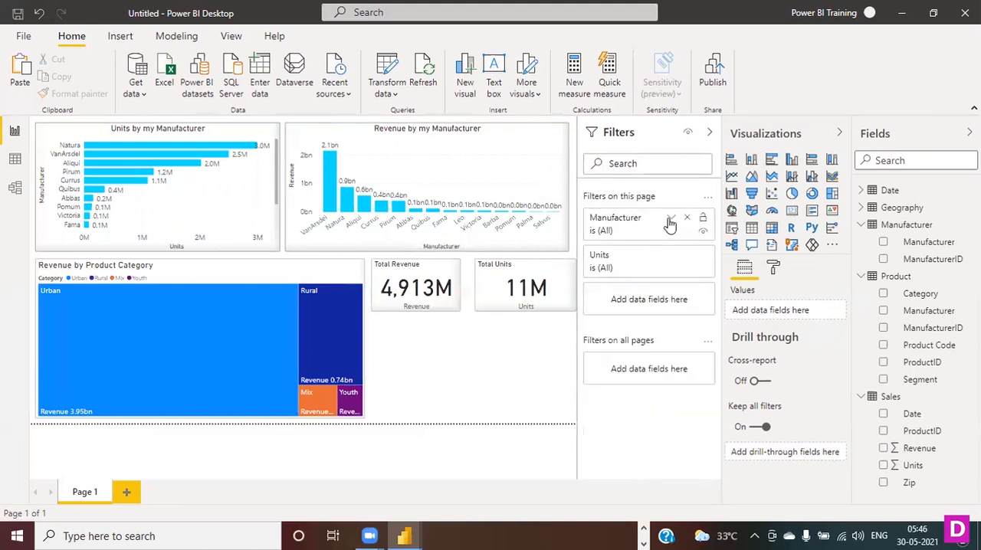
pyautogui.click(671, 218)
pyautogui.click(704, 266)
pyautogui.click(704, 266)
pyautogui.click(672, 217)
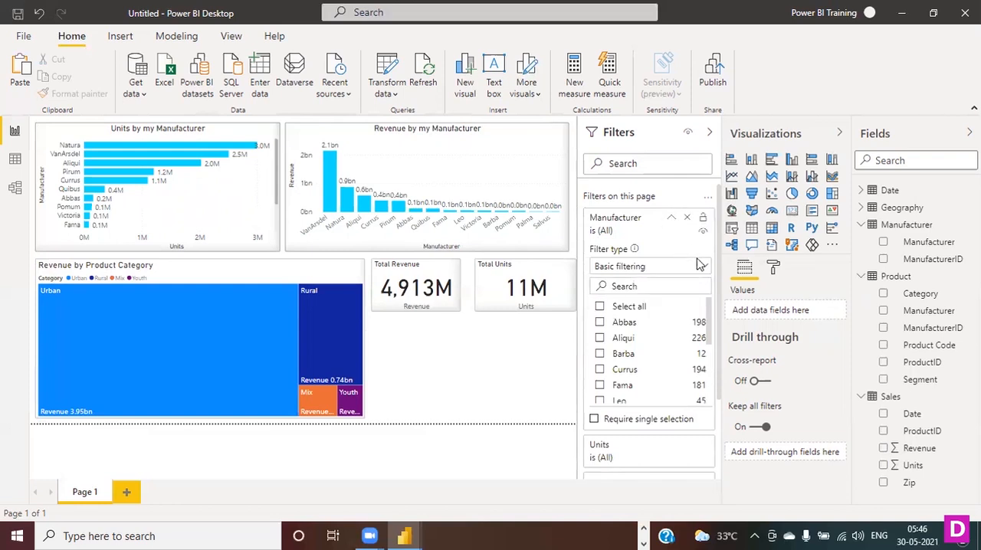
# - Try Basic filtering on the Units page filter, look through its values, and return to Advanced filtering
pyautogui.click(671, 256)
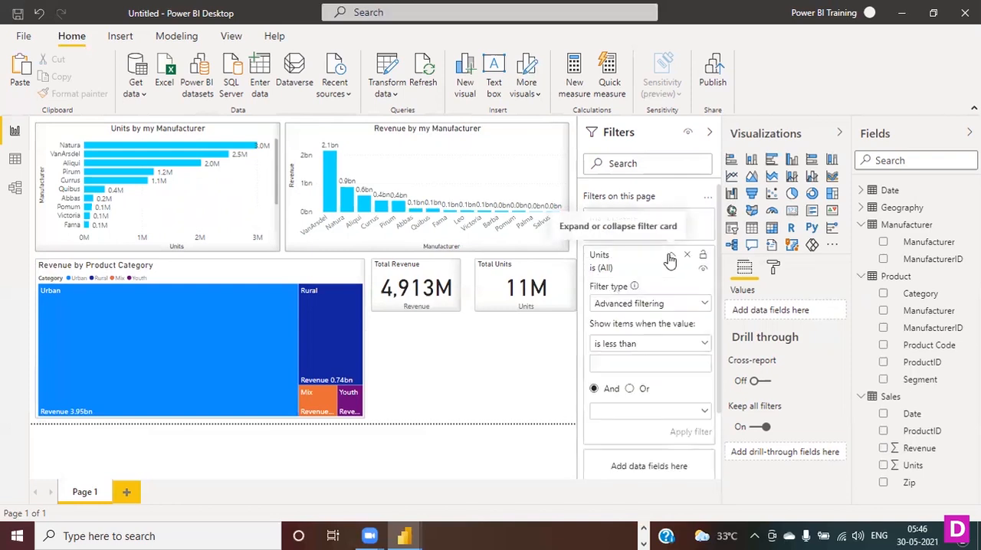
pyautogui.click(700, 304)
pyautogui.click(634, 341)
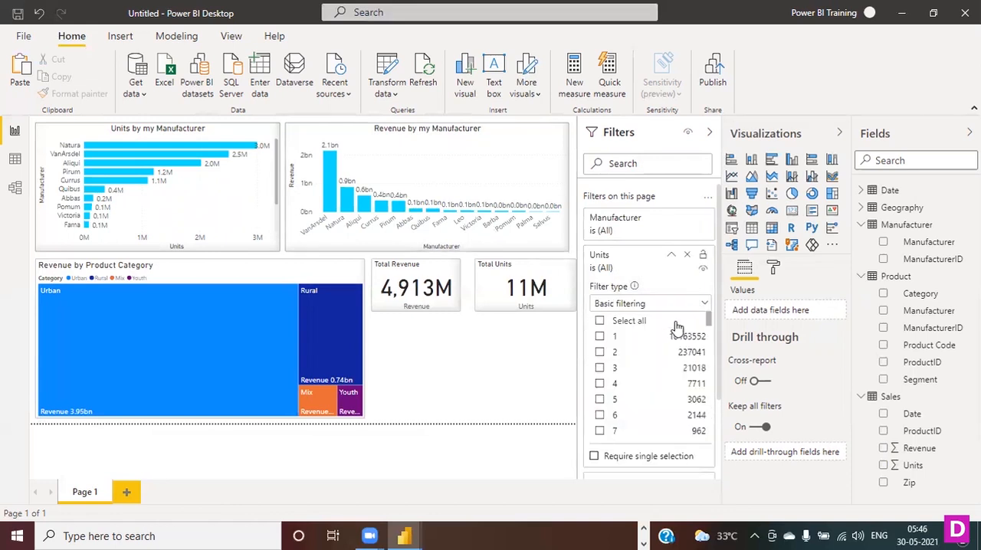
pyautogui.scroll(-5, 699, 336)
pyautogui.scroll(5, 698, 330)
pyautogui.click(697, 304)
pyautogui.click(648, 325)
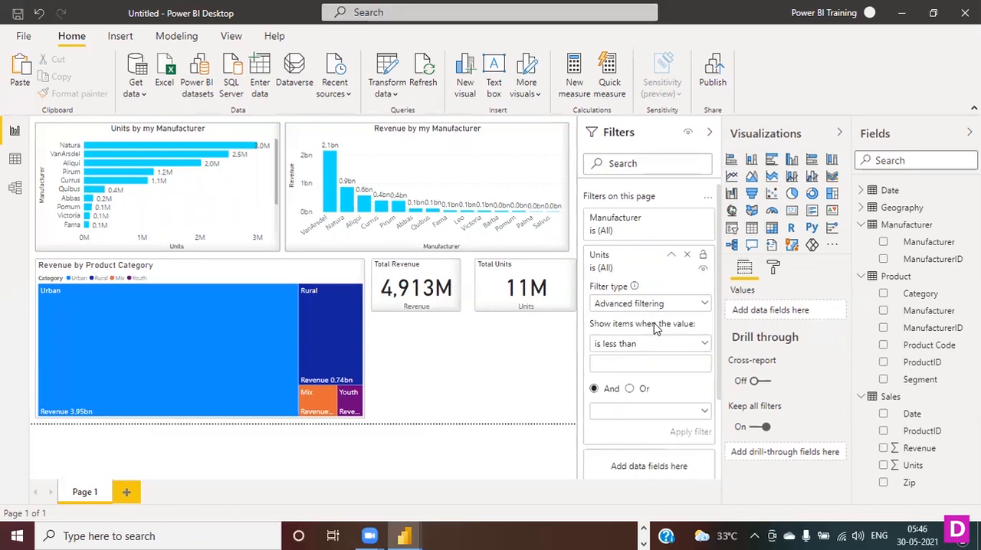
# - Review the conditions of the Units page filter and apply it as is less than 100000000
pyautogui.click(698, 346)
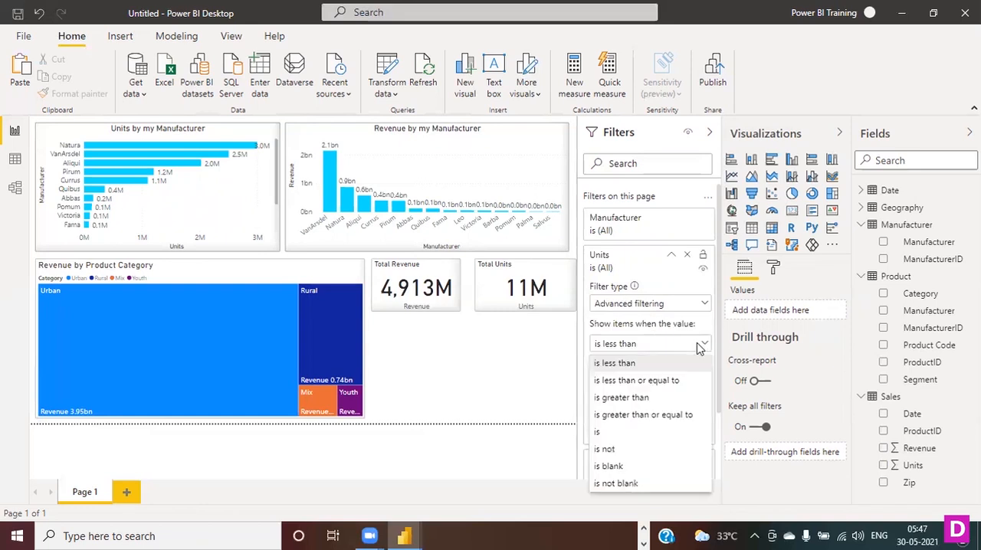
pyautogui.click(698, 347)
pyautogui.scroll(-2, 689, 403)
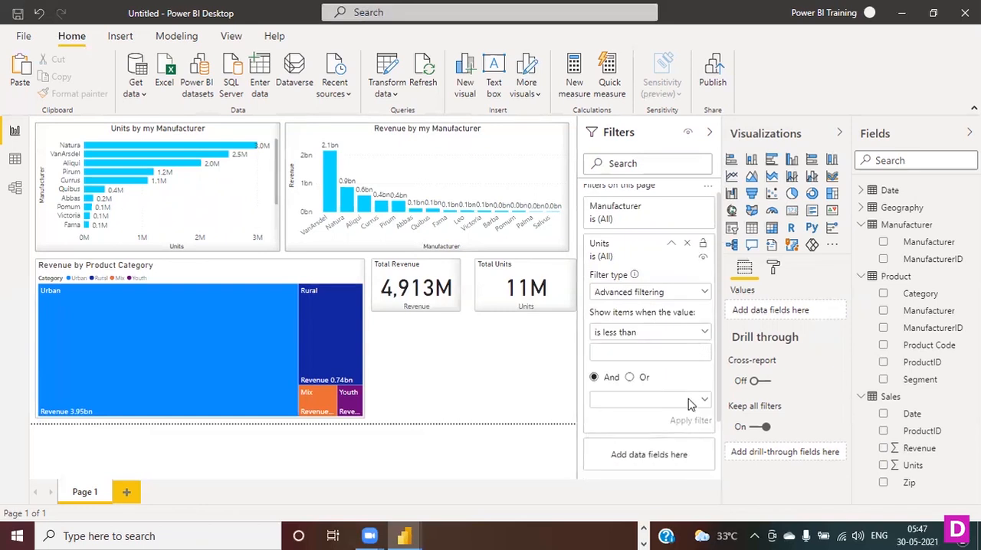
pyautogui.scroll(2, 689, 404)
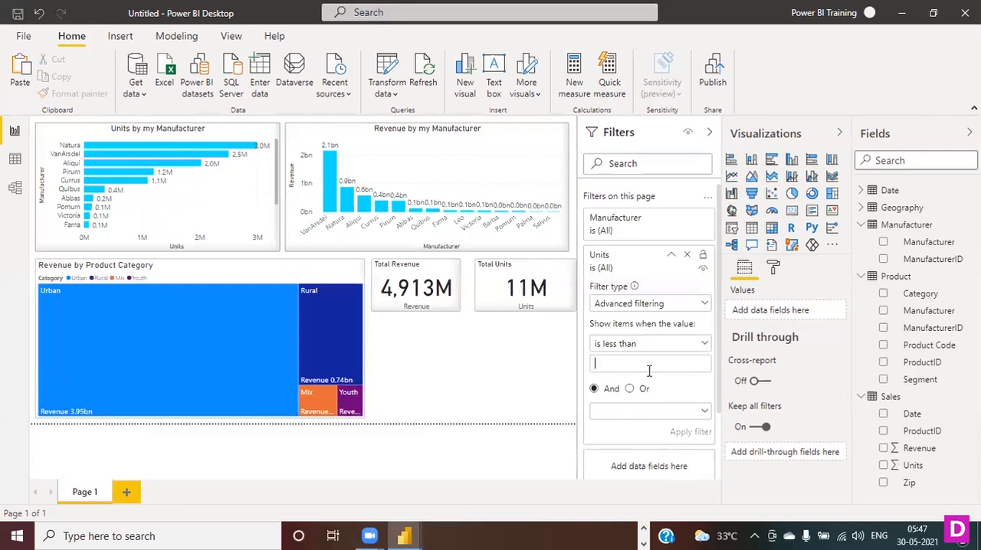
pyautogui.write('100000000')
pyautogui.click(690, 437)
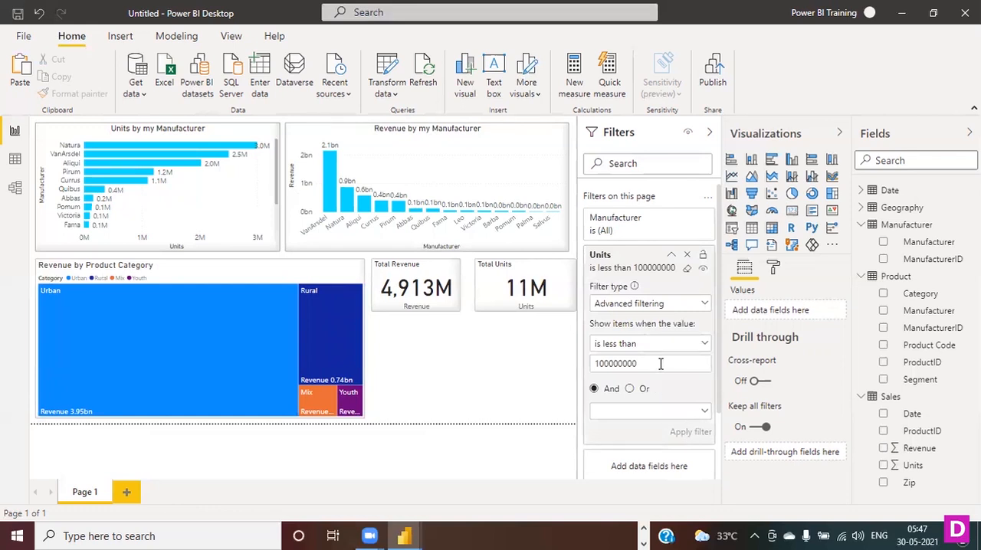
pyautogui.write('0')
pyautogui.click(706, 433)
pyautogui.press('BackSpace')
pyautogui.click(688, 433)
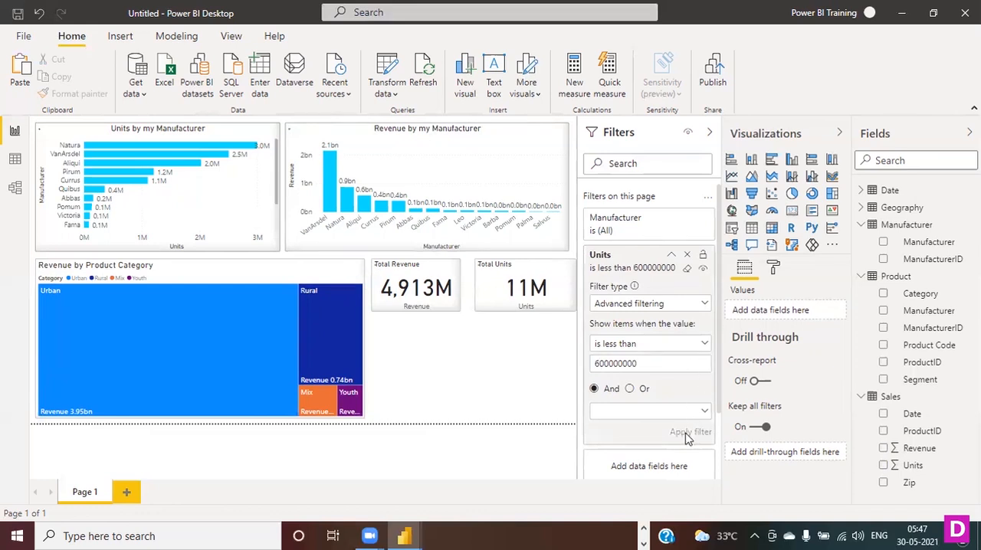
pyautogui.write('0')
pyautogui.click(699, 433)
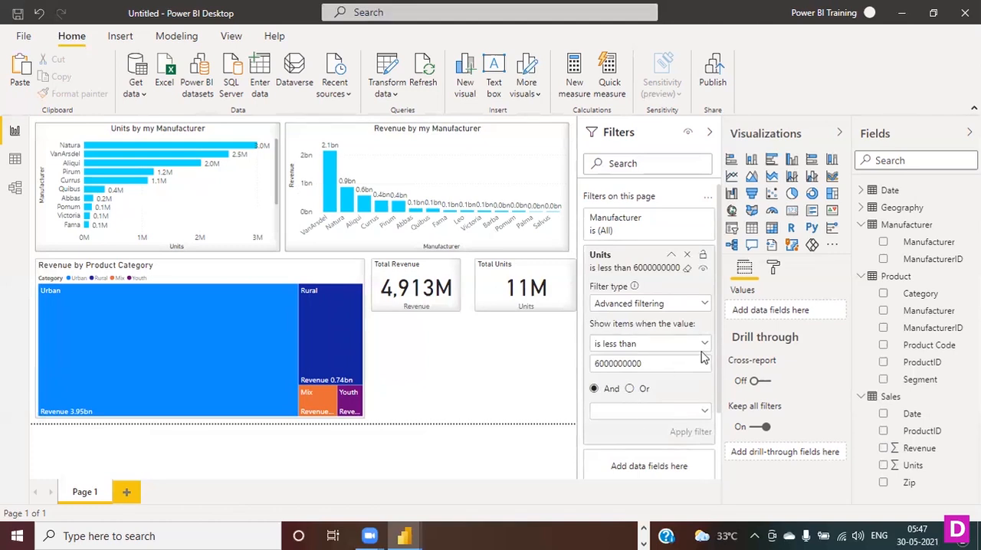
pyautogui.scroll(-2, 696, 366)
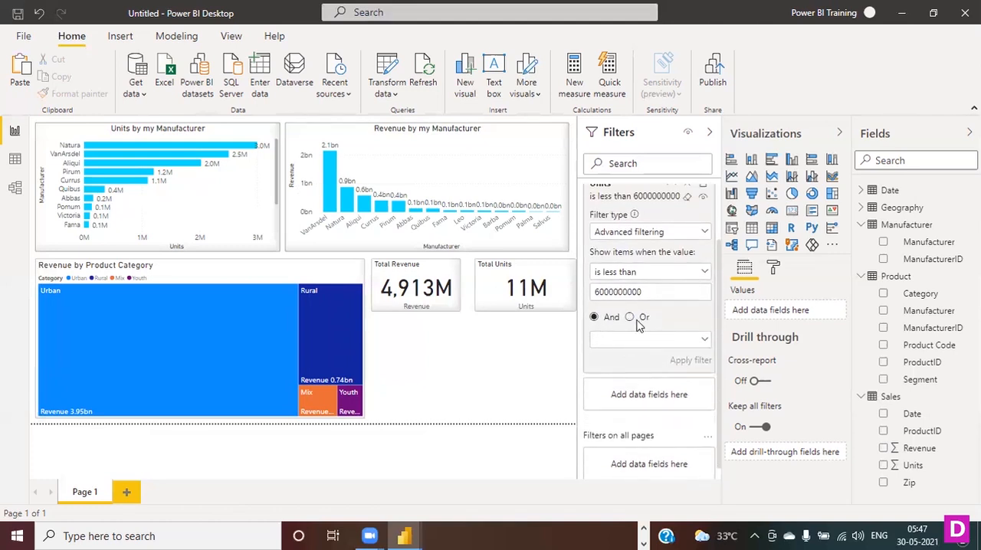
pyautogui.scroll(-1, 652, 391)
pyautogui.scroll(-1, 654, 398)
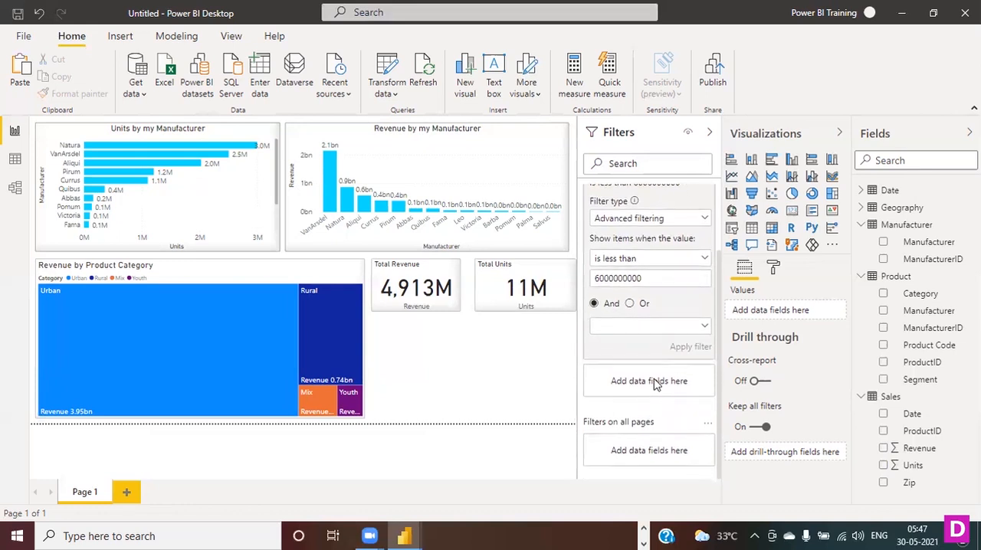
pyautogui.scroll(2, 659, 382)
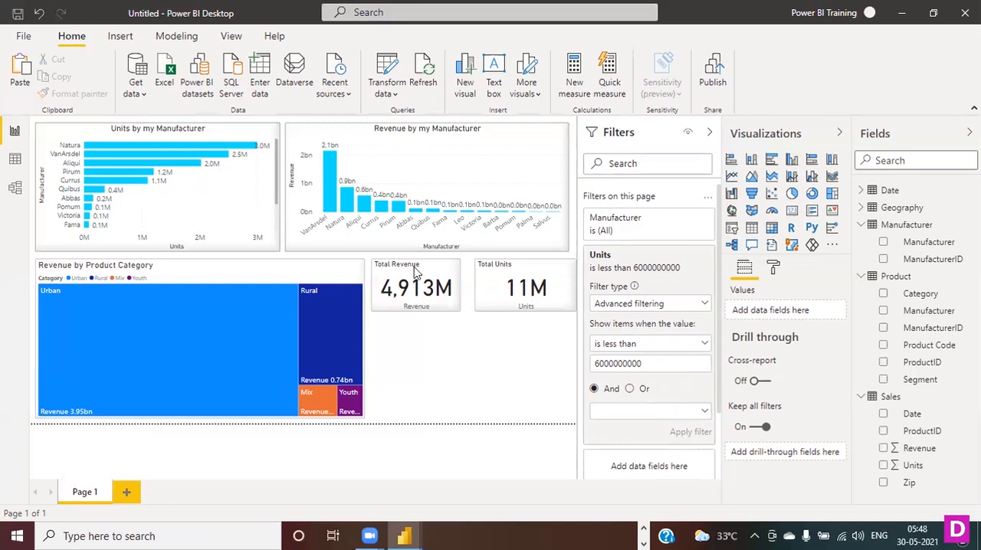
# - Clear the Units page filter, remove it from the page-level filters, and collapse the Filters pane
pyautogui.scroll(-3, 682, 304)
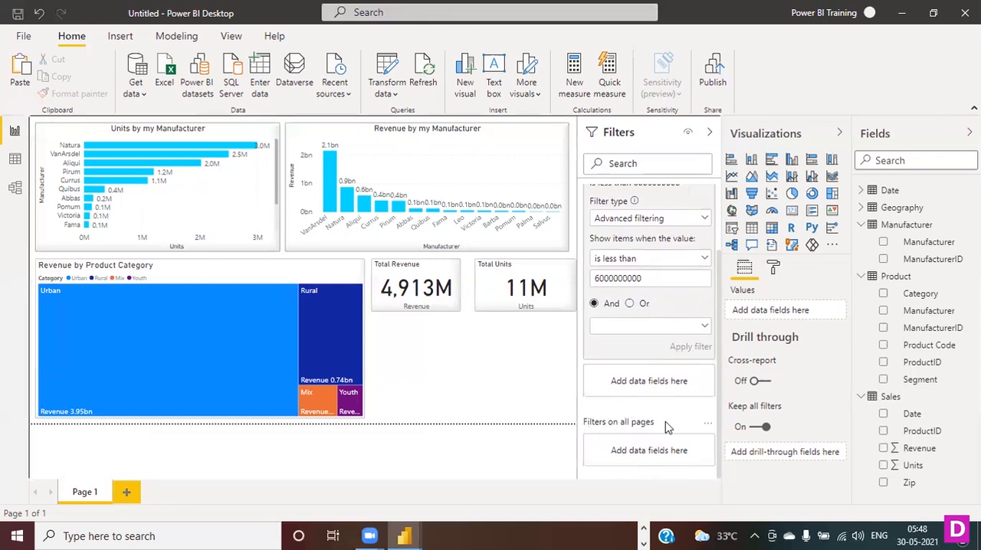
pyautogui.scroll(3, 687, 389)
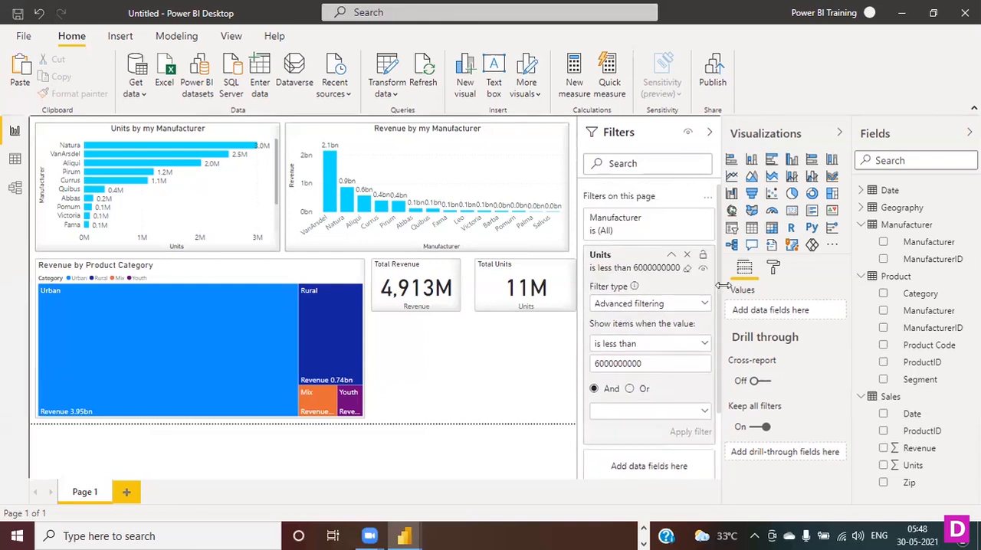
pyautogui.click(688, 271)
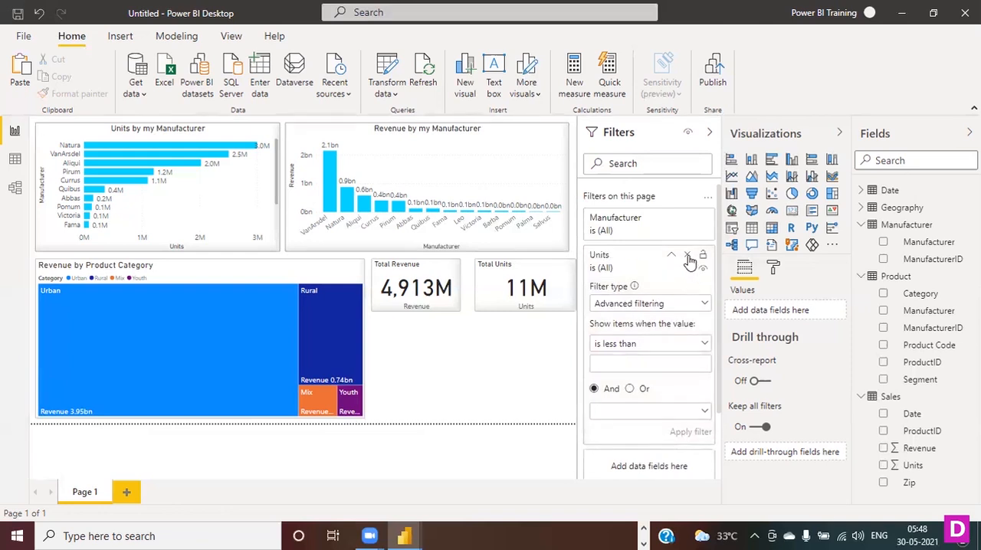
pyautogui.click(687, 255)
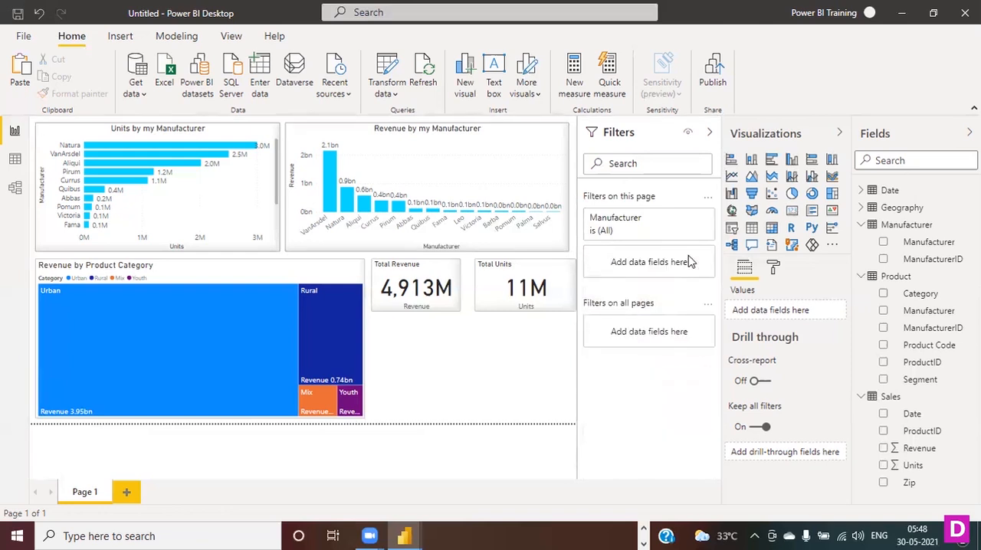
pyautogui.click(709, 132)
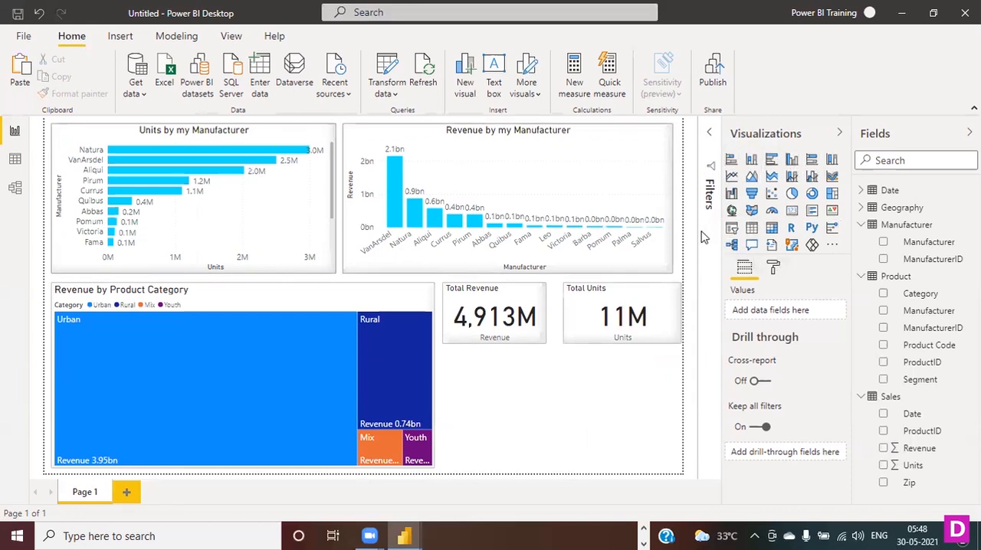
# - Open the options for getting, importing or removing report visuals
pyautogui.click(832, 244)
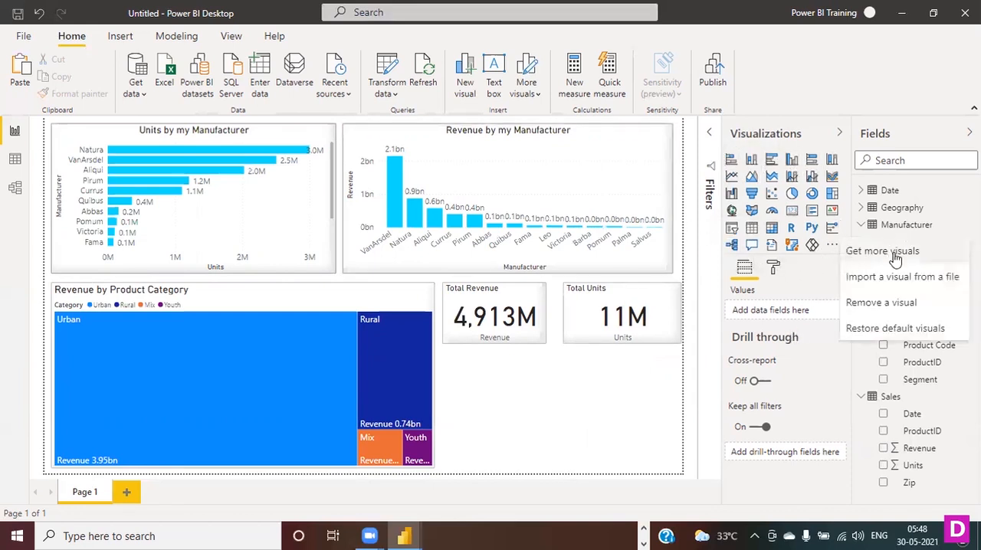